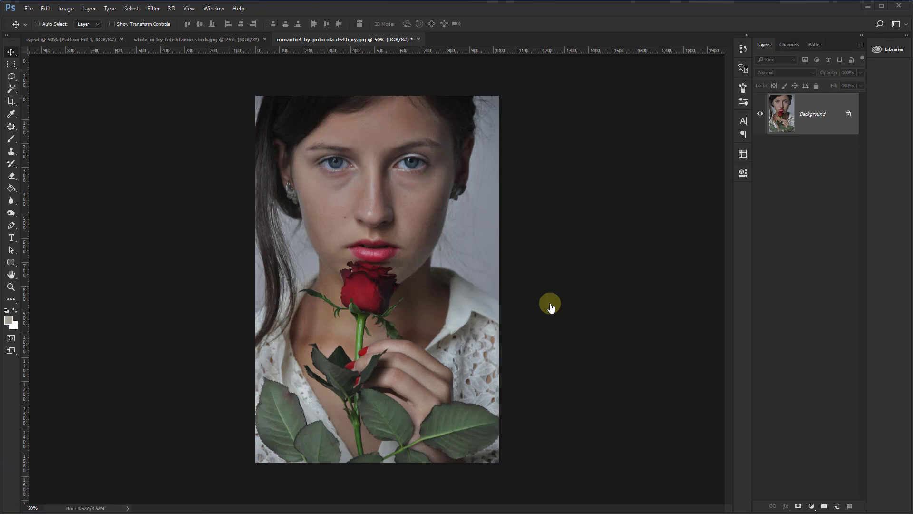
Bring up the New Document dialog with Ctrl+N over the open rose portrait
left_click(690, 306)
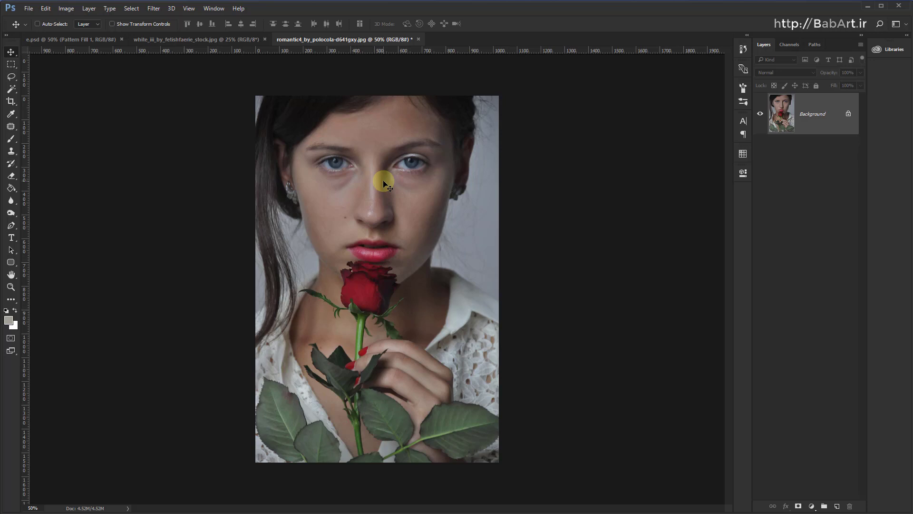
key("ctrl")
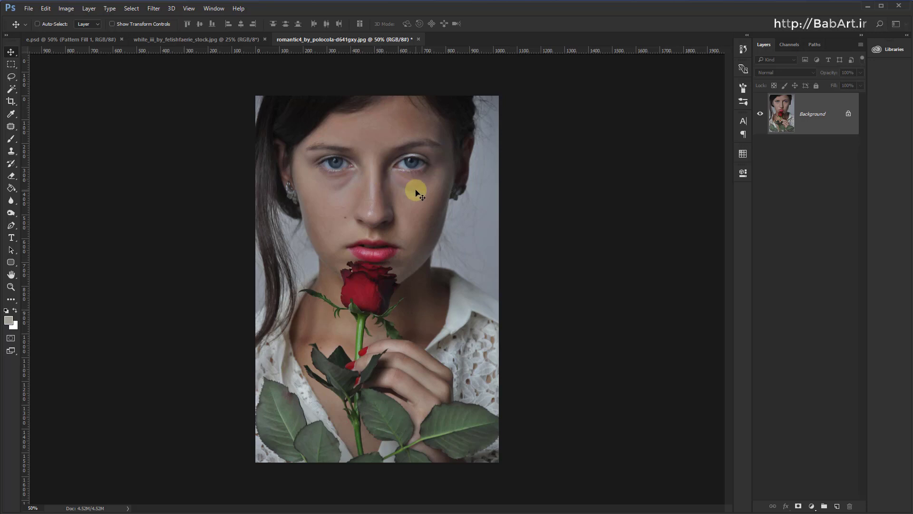
key("ctrl+n")
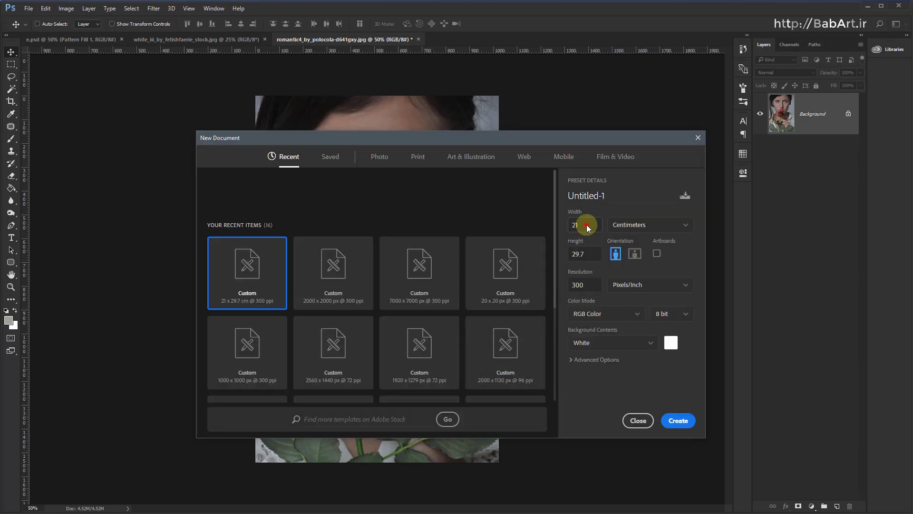
Create a white RGB Color document of 3000 × 2000 pixels at 96 ppi
left_click(586, 224)
left_click(630, 223)
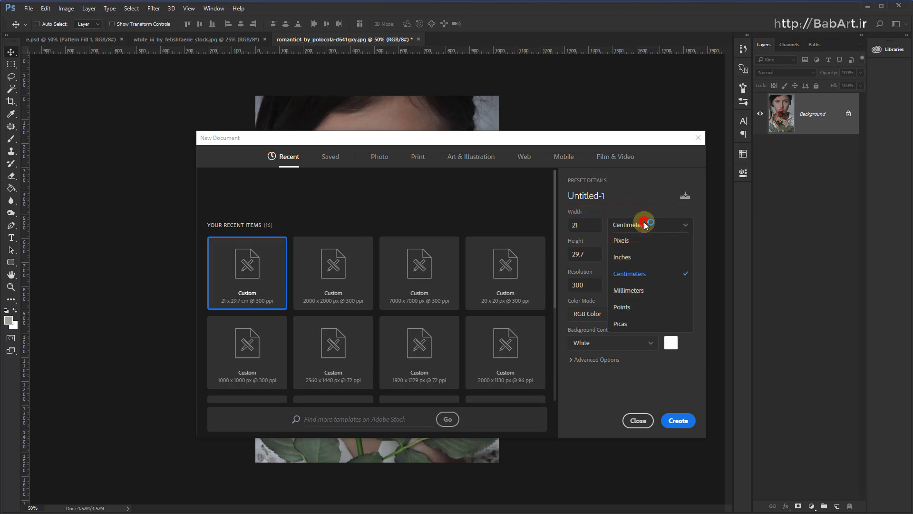
left_click(639, 229)
left_click(639, 230)
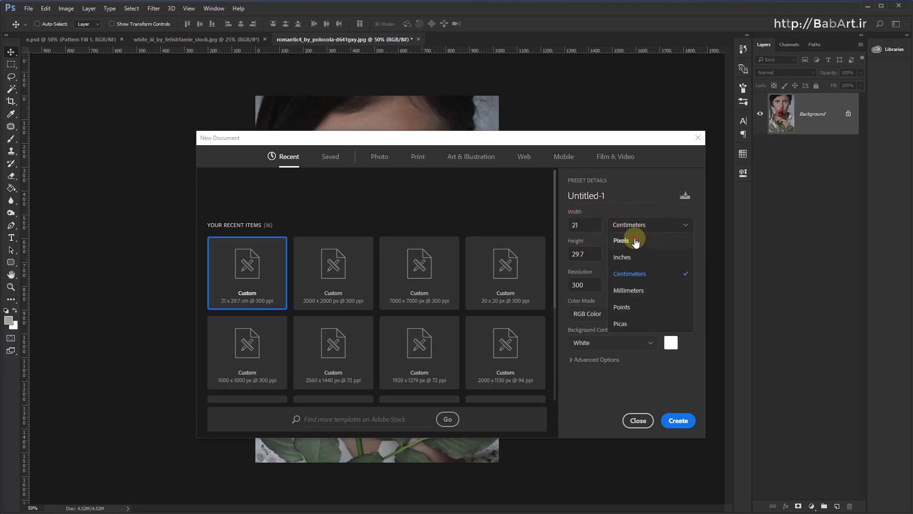
left_click(635, 238)
double_click(583, 227)
type("3")
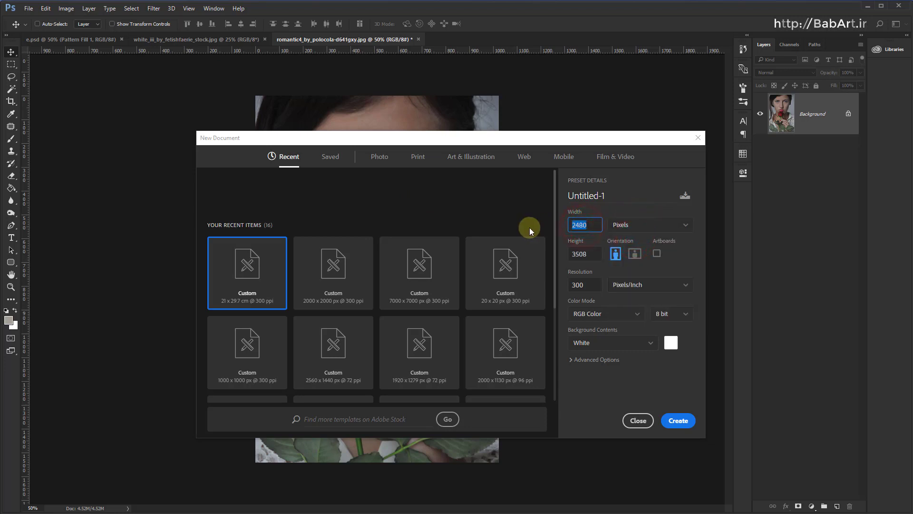
type("000")
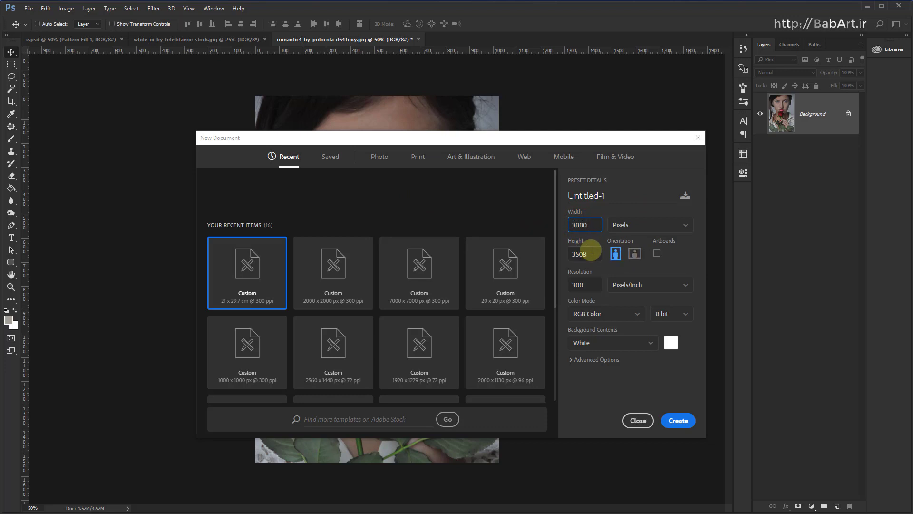
left_click(593, 253)
type("2000")
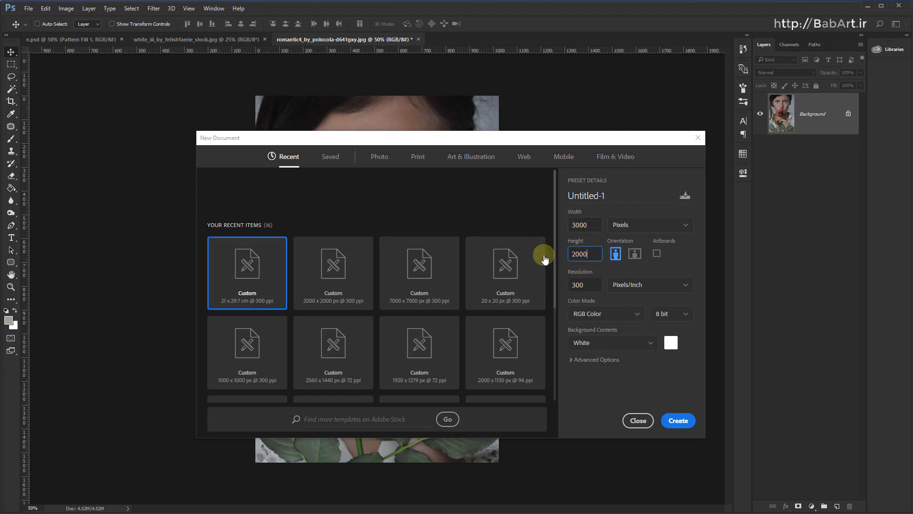
key("Tab")
type("96")
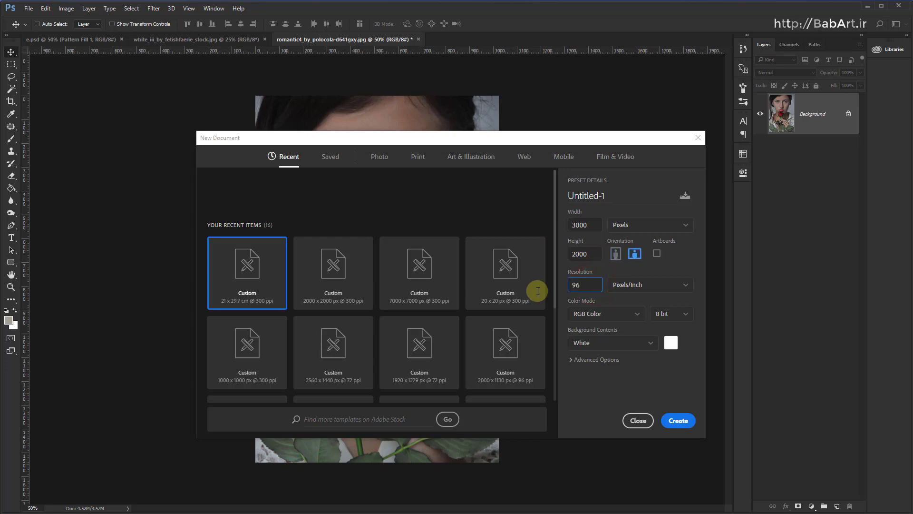
left_click(578, 316)
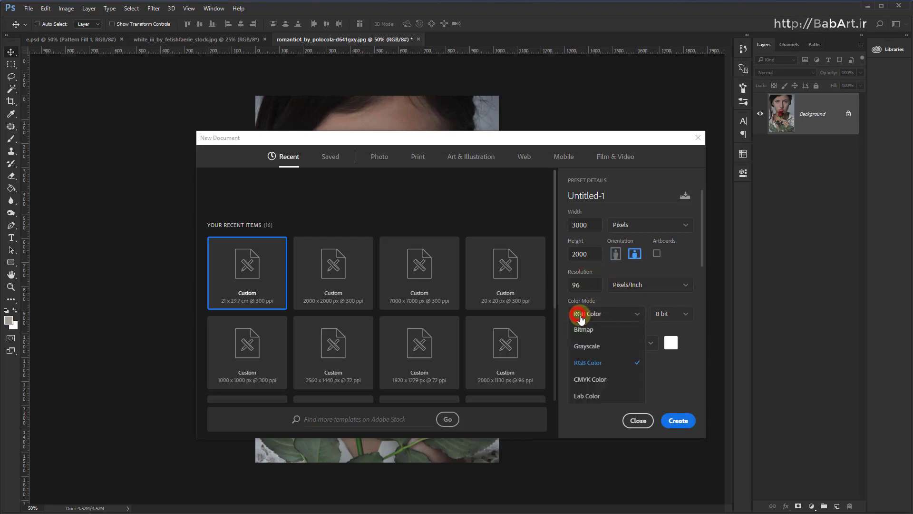
left_click(588, 362)
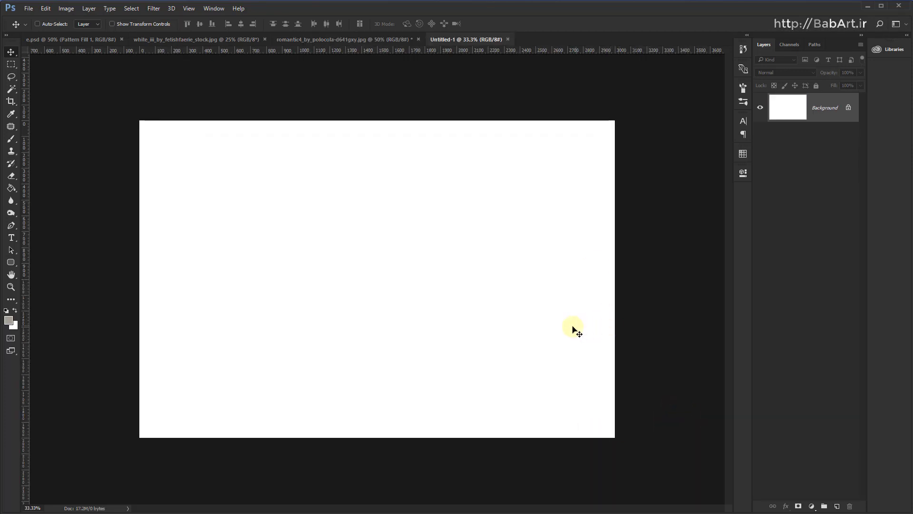
Drag the rose portrait into Untitled-1 and centre it on the canvas
left_click(201, 40)
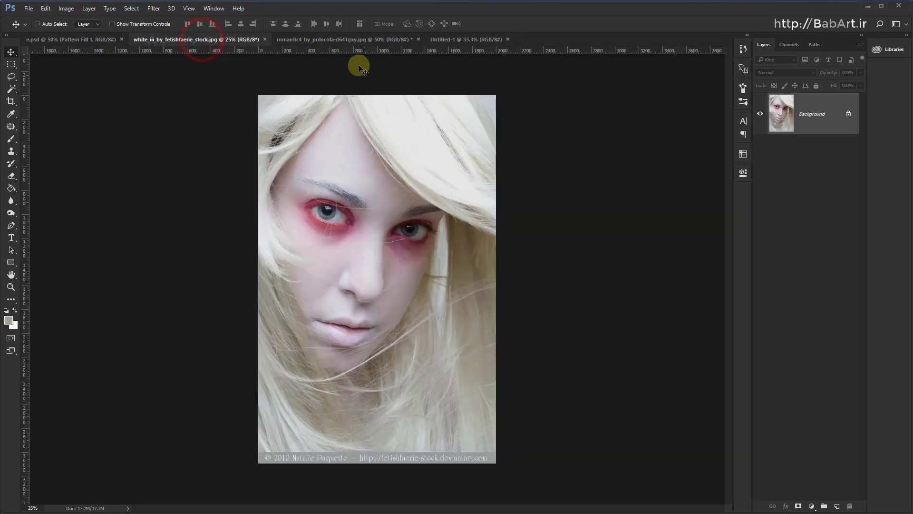
left_click(335, 40)
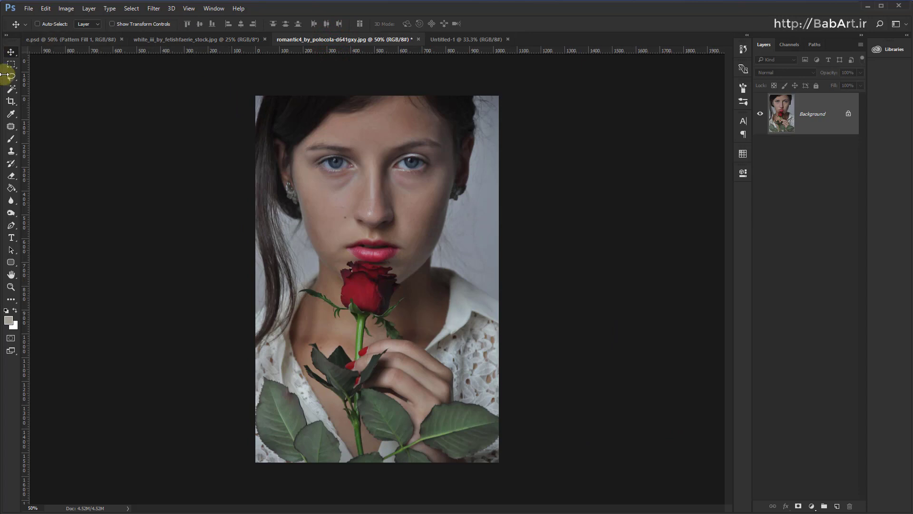
left_click_drag(360, 122, 373, 139)
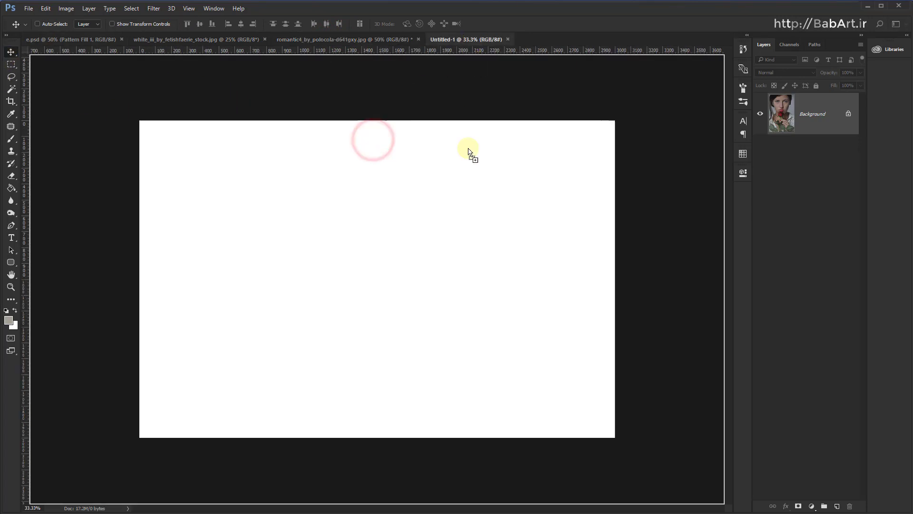
mouse_move(424, 92)
left_mouse_down()
mouse_move(416, 276)
mouse_move(331, 239)
left_mouse_up()
left_click(442, 351)
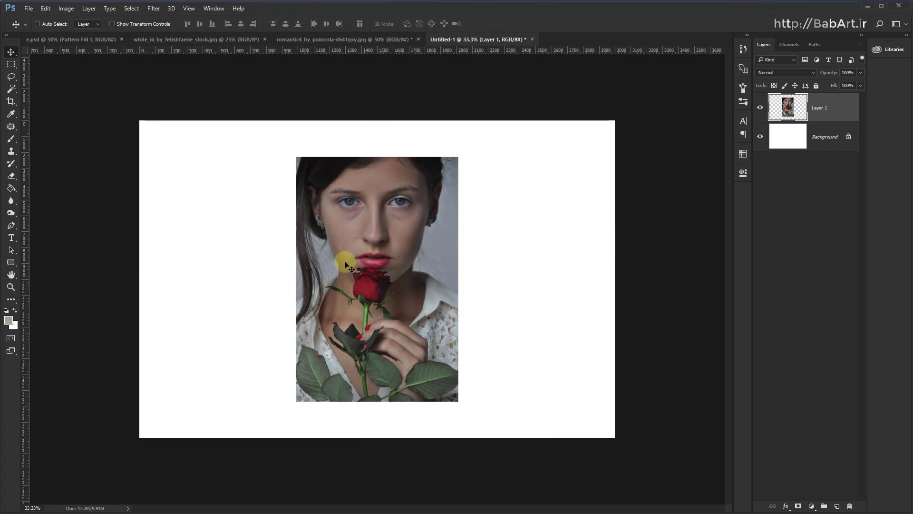
Save the composition as a PSD and unlock the Background as Layer 0
key("ctrl+s")
left_click(495, 236)
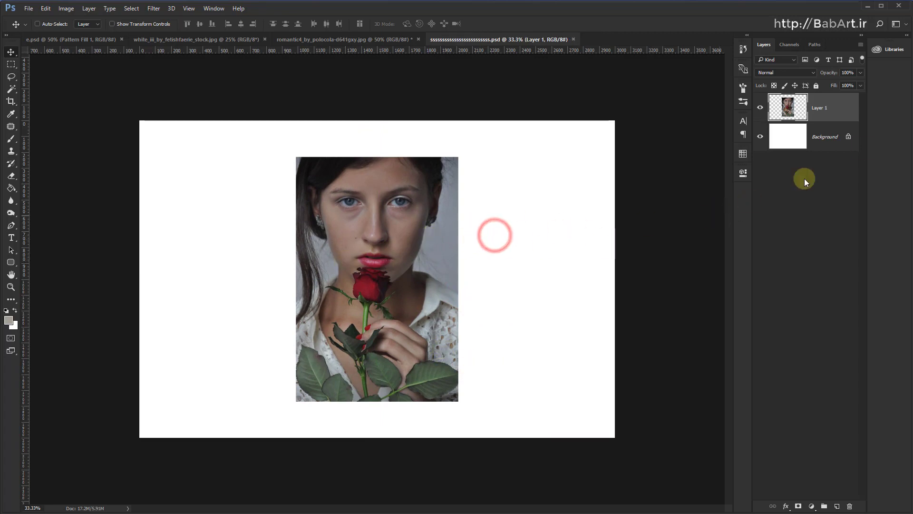
left_click(849, 136)
double_click(850, 137)
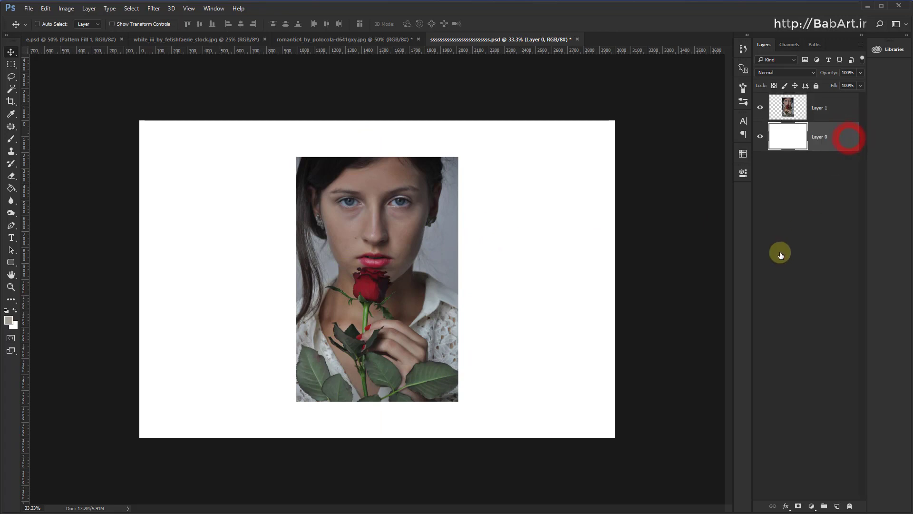
Add a reversed radial Gradient Overlay to Layer 0 through its Blending Options
left_click_drag(819, 236, 547, 234)
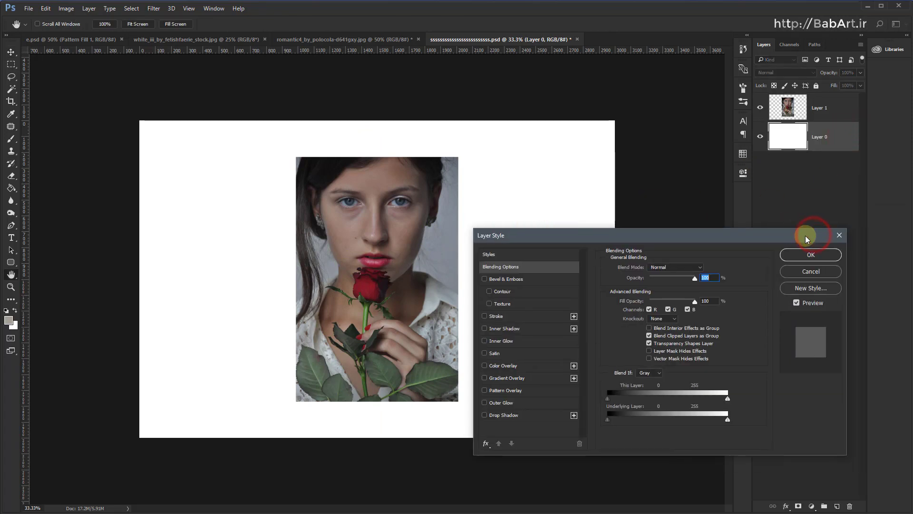
key("Escape")
right_click(800, 134)
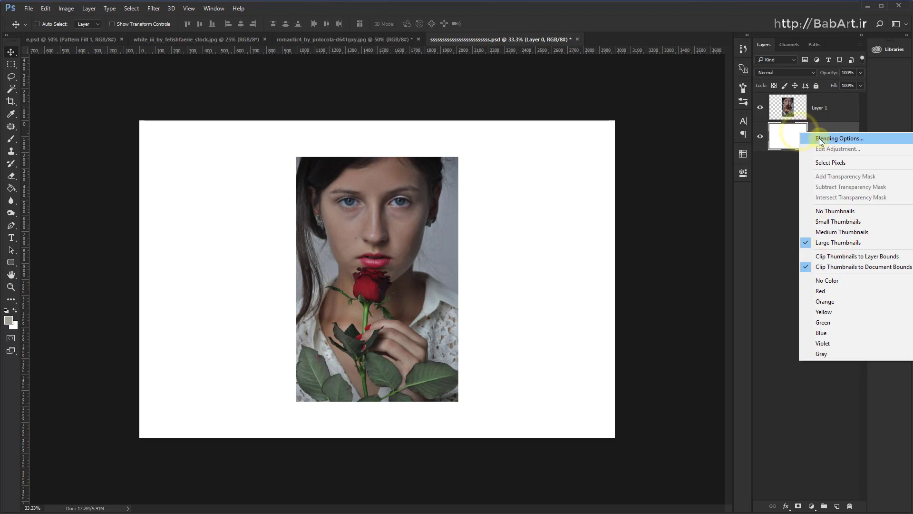
left_click(820, 138)
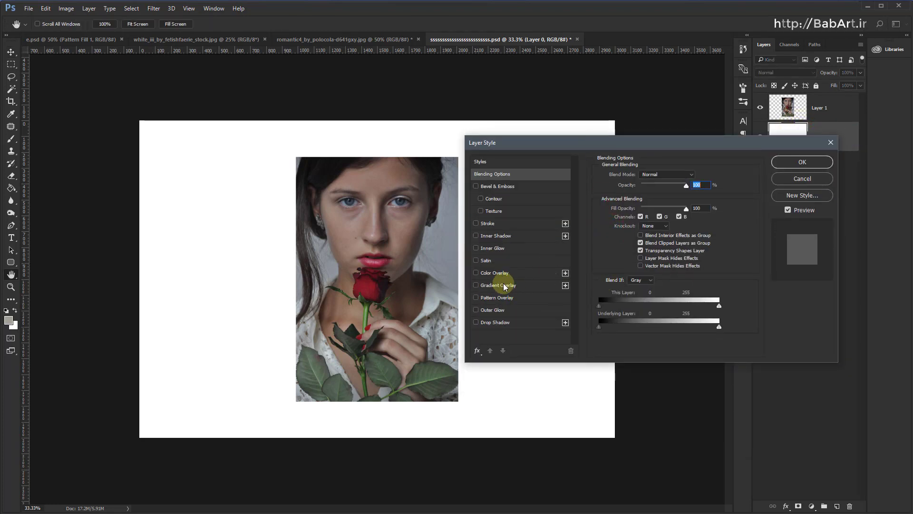
left_click(500, 285)
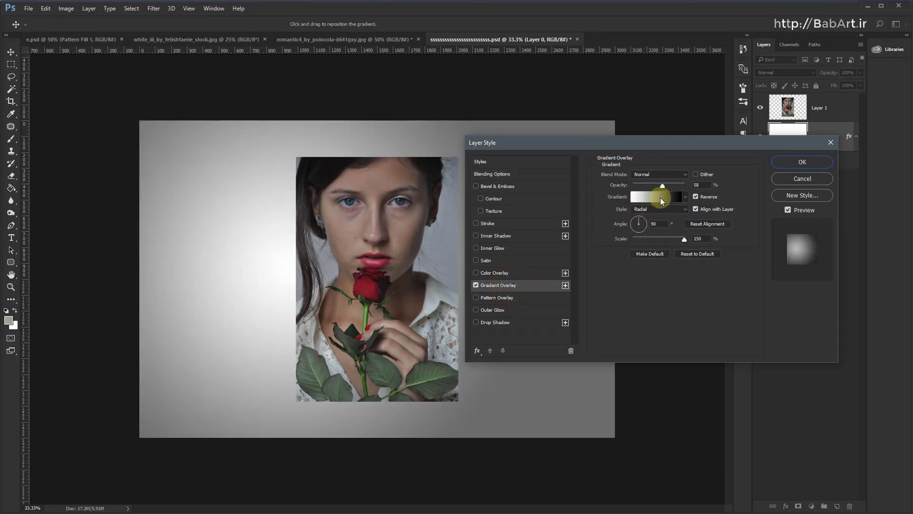
left_click(660, 198)
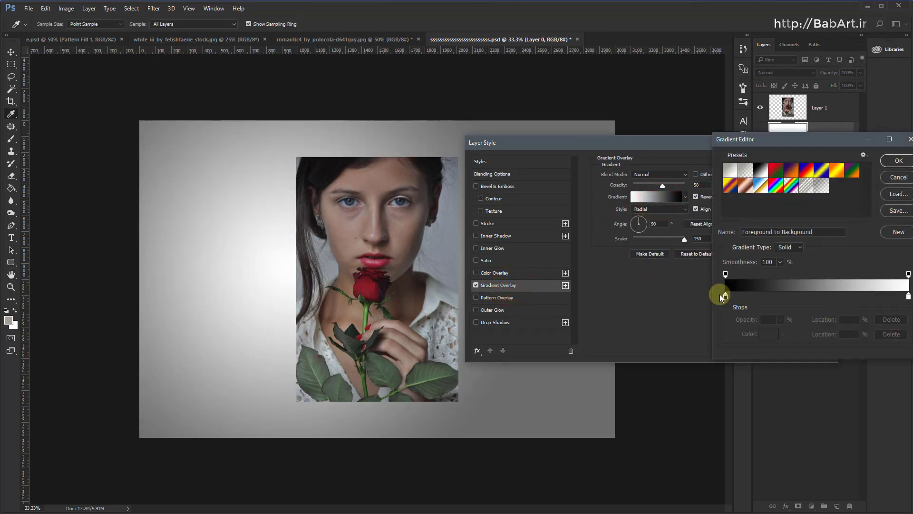
Start from the Violet, Orange preset and make the left stop dark grey #353535
left_click(790, 170)
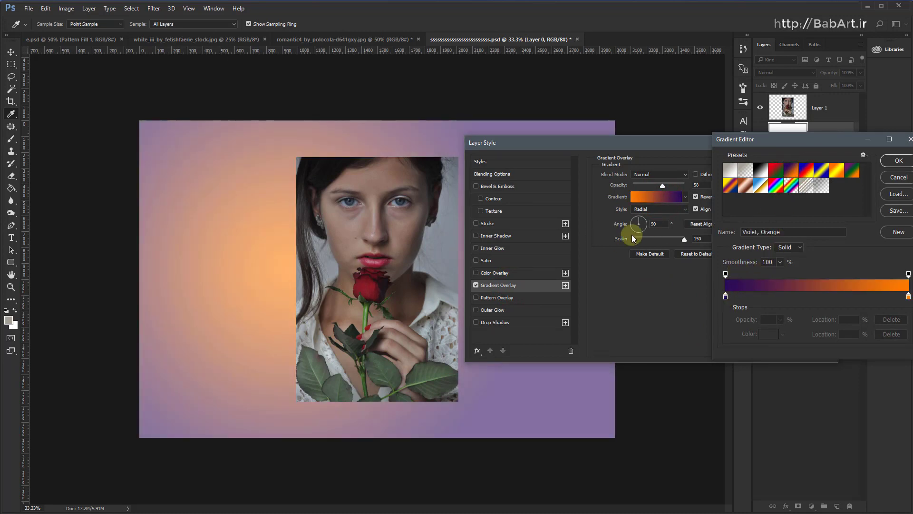
left_click(725, 296)
left_click(769, 333)
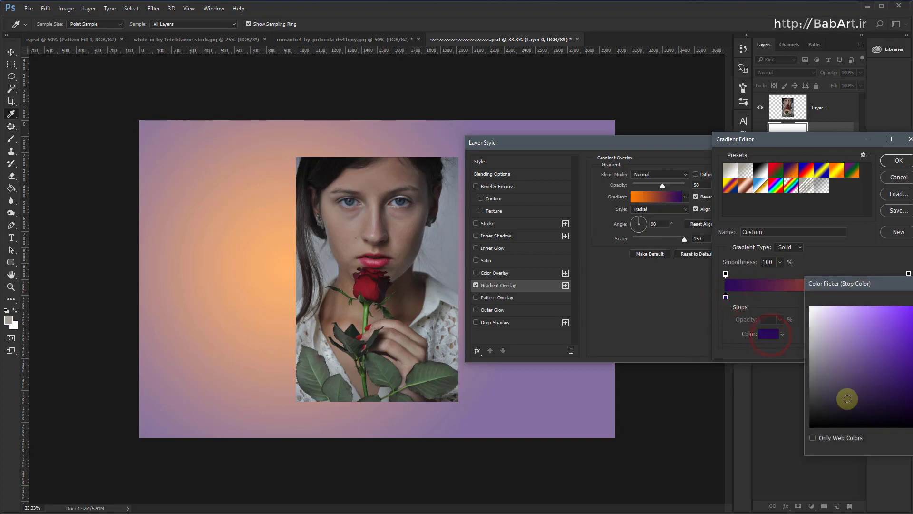
left_click_drag(871, 394, 810, 402)
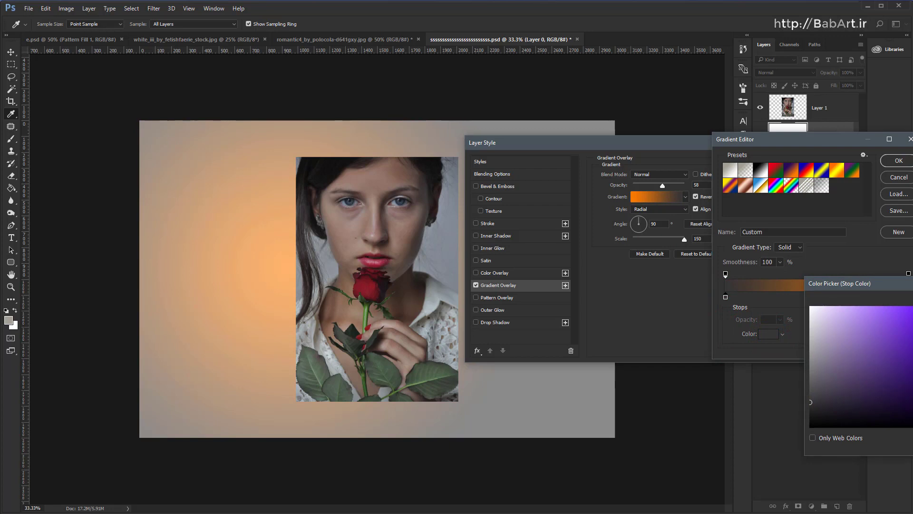
left_click_drag(851, 283, 670, 314)
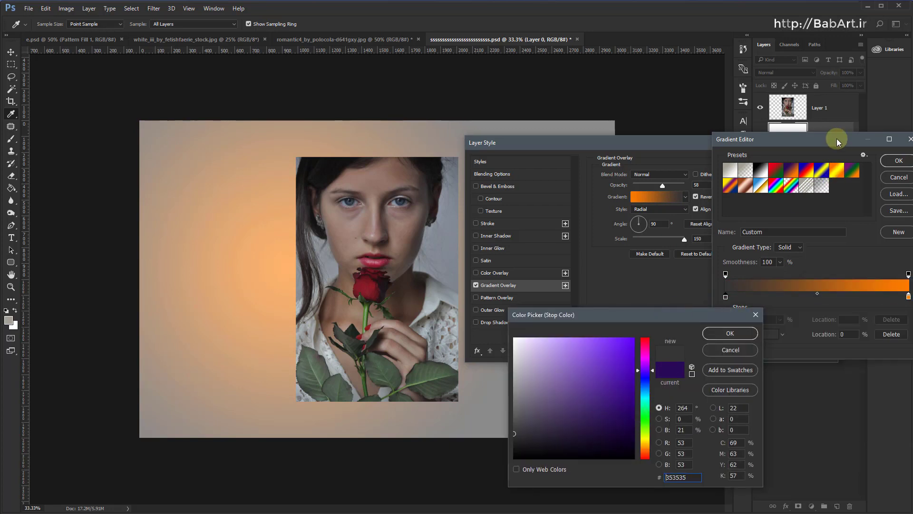
left_click(730, 333)
left_click_drag(811, 142, 710, 145)
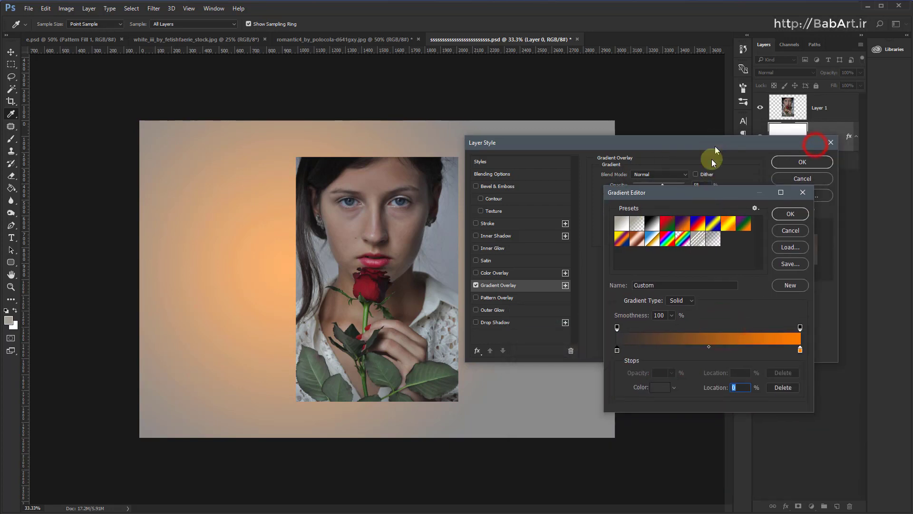
Make the right stop muted orange #b16218 and accept the gradient
left_click(808, 299)
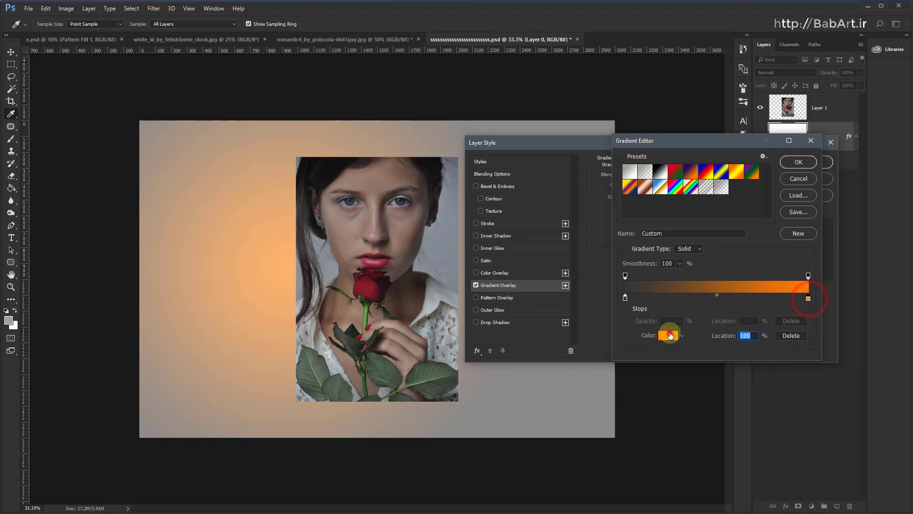
left_click(668, 335)
left_click_drag(630, 354, 613, 378)
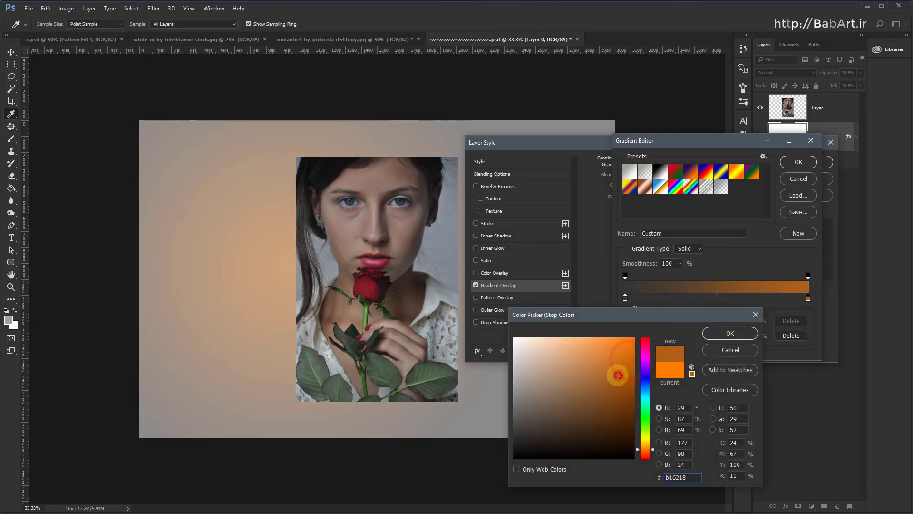
left_click(730, 333)
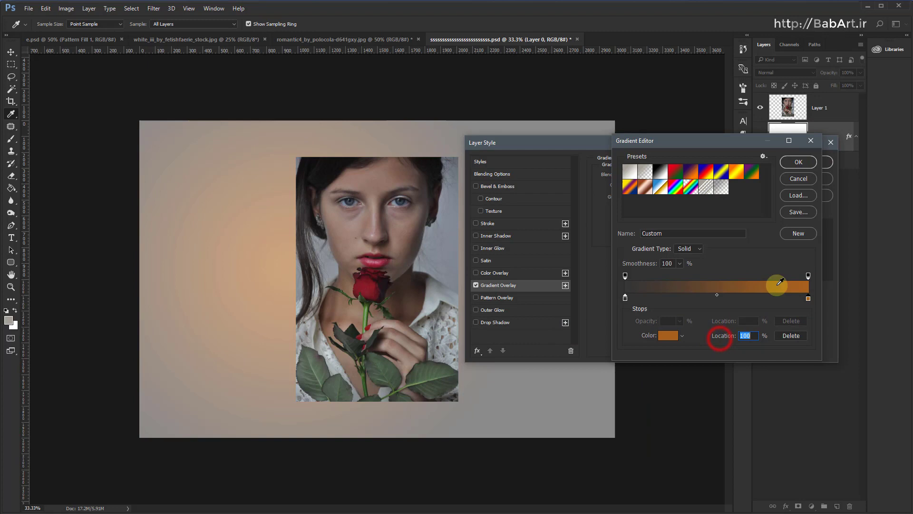
left_click(799, 162)
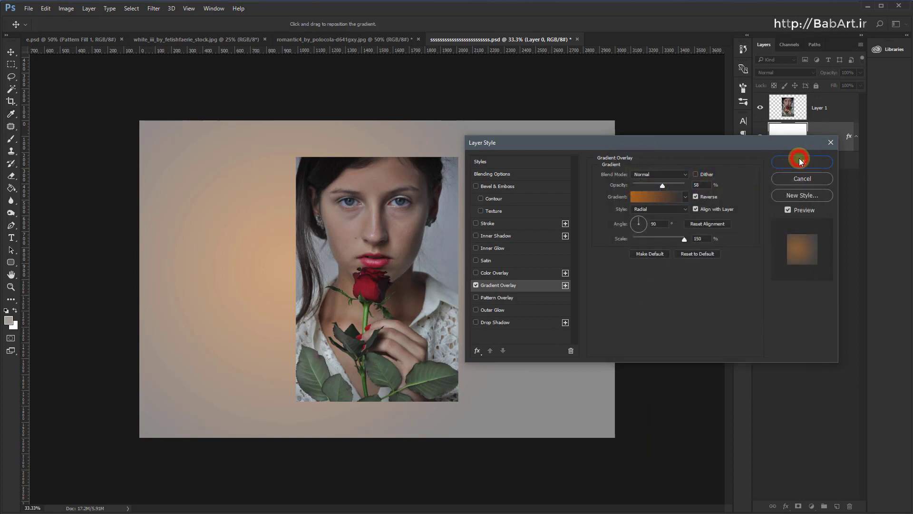
Keep the overlay radial at 150% scale, raise its opacity, and commit it
left_click(696, 197)
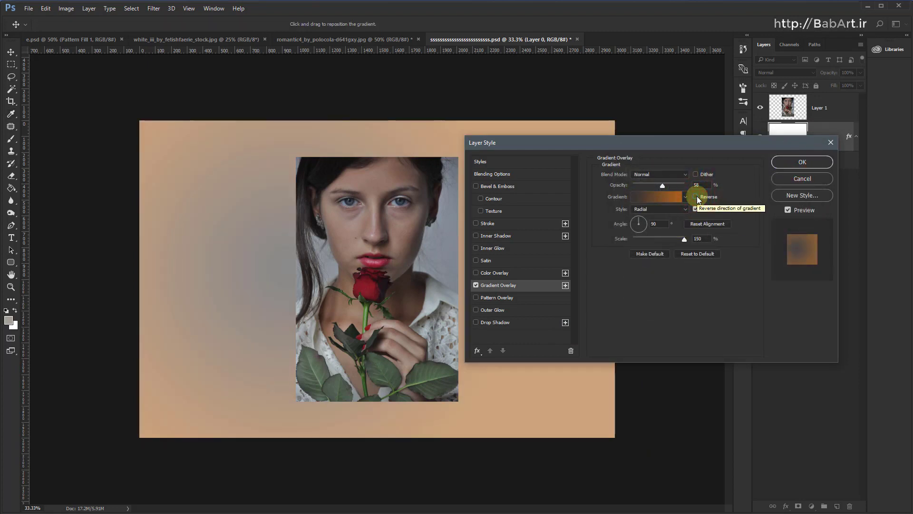
left_click(696, 196)
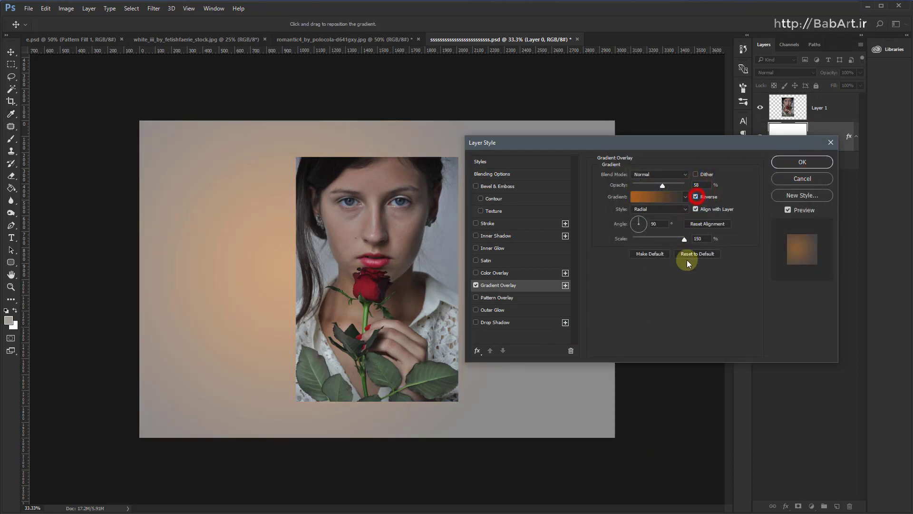
left_click(653, 210)
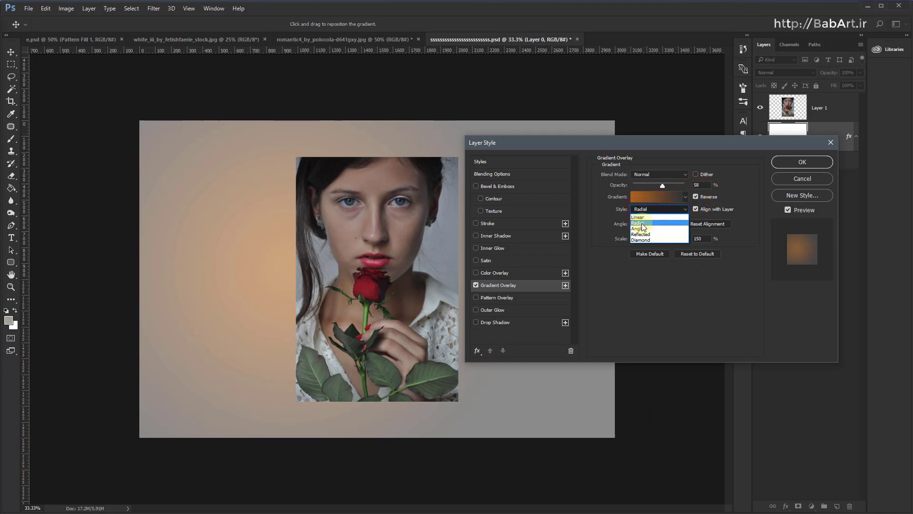
left_click(642, 223)
left_click(684, 239)
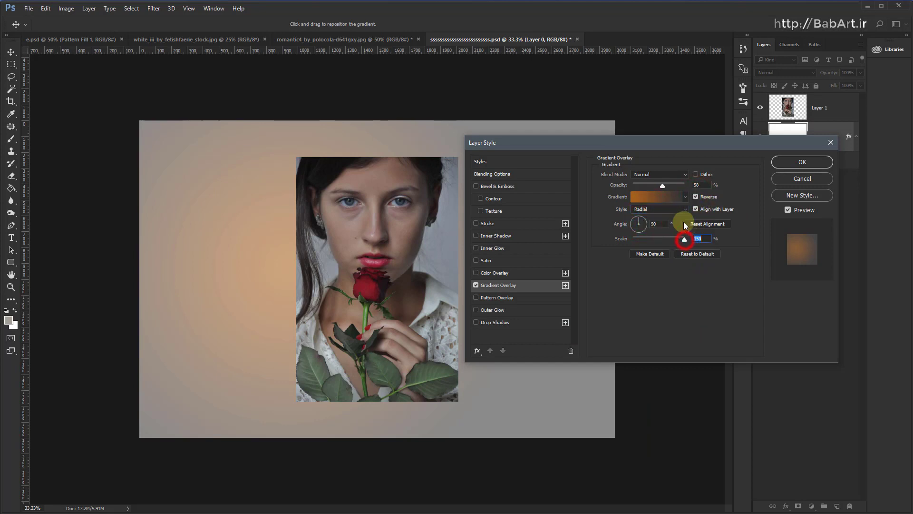
mouse_move(663, 185)
left_mouse_down()
mouse_move(685, 186)
mouse_move(671, 190)
left_mouse_up()
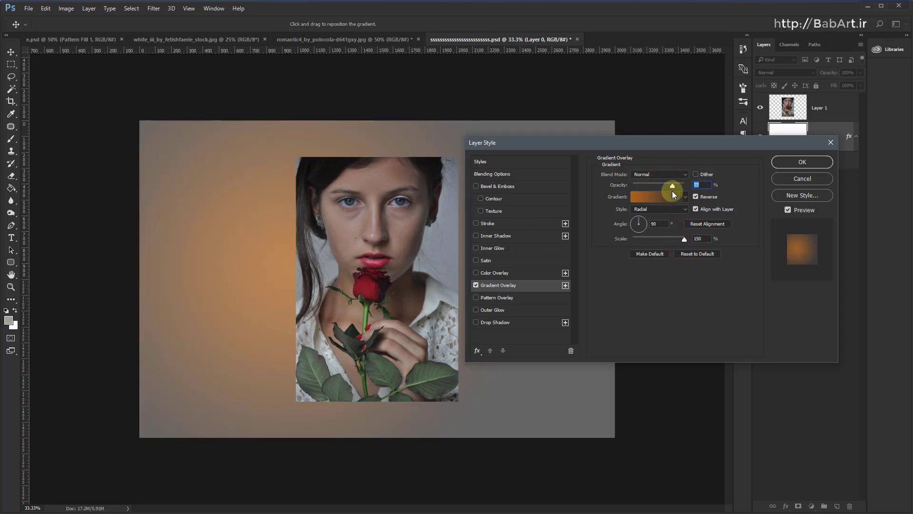
left_click(785, 162)
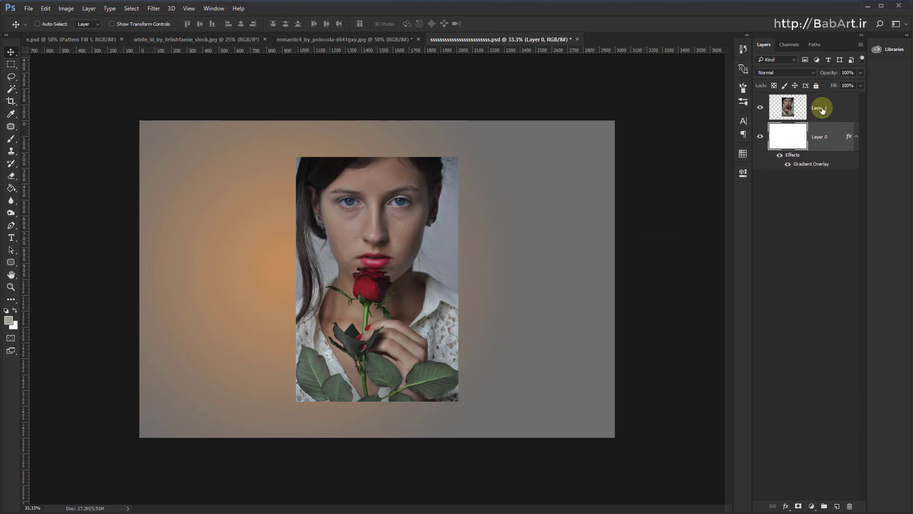
Duplicate Layer 1 as Layer 1 copy and hide the original Layer 1
left_click(823, 109)
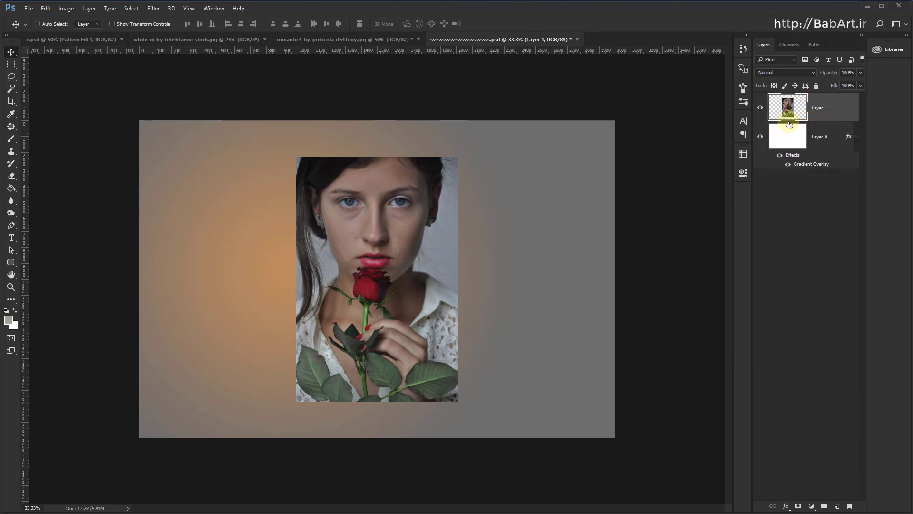
scroll(384, 223, "up", 2)
scroll(384, 223, "up", 3)
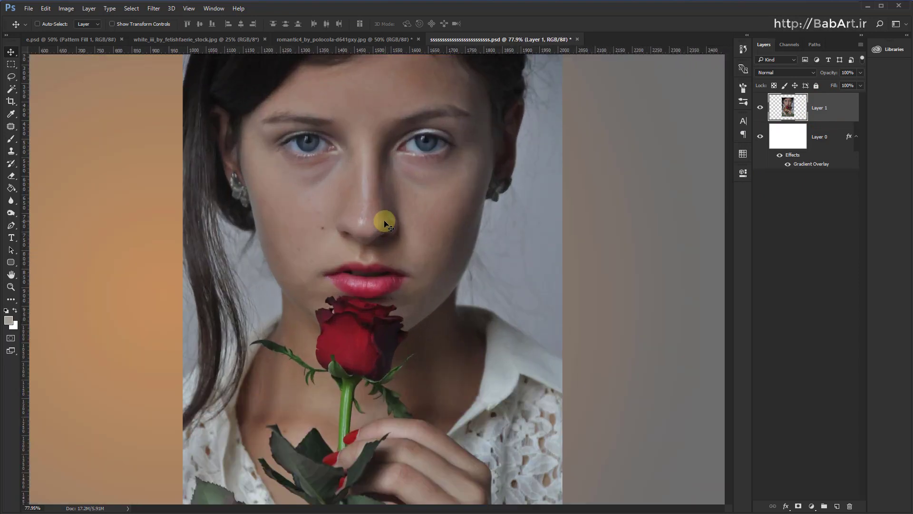
scroll(407, 183, "down", 1)
scroll(399, 194, "down", 1)
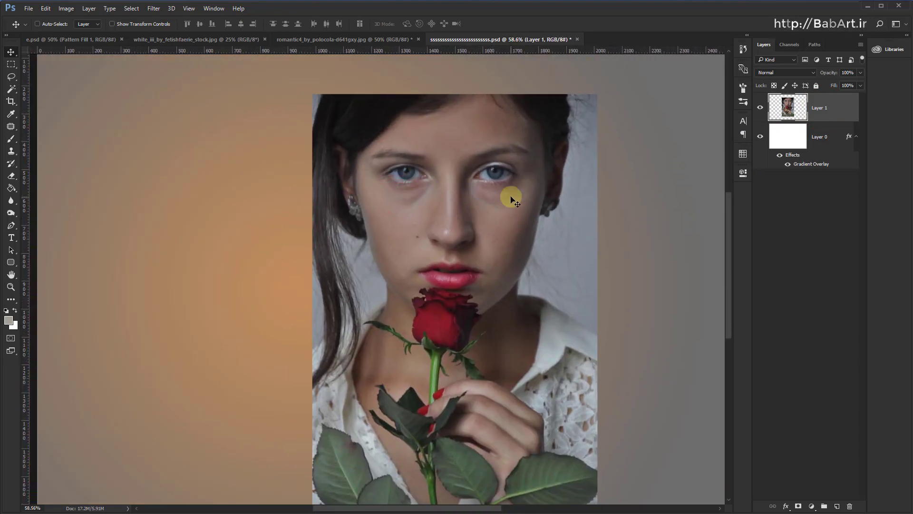
right_click(819, 106)
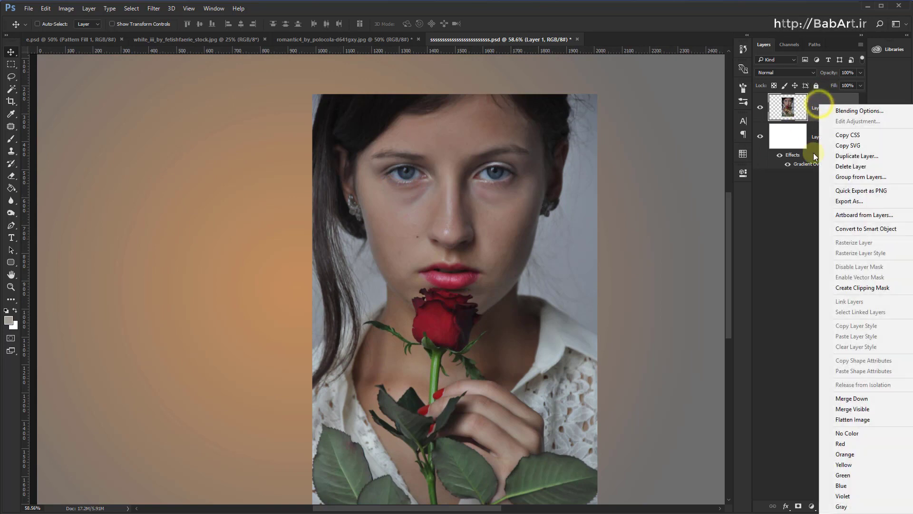
left_click(837, 156)
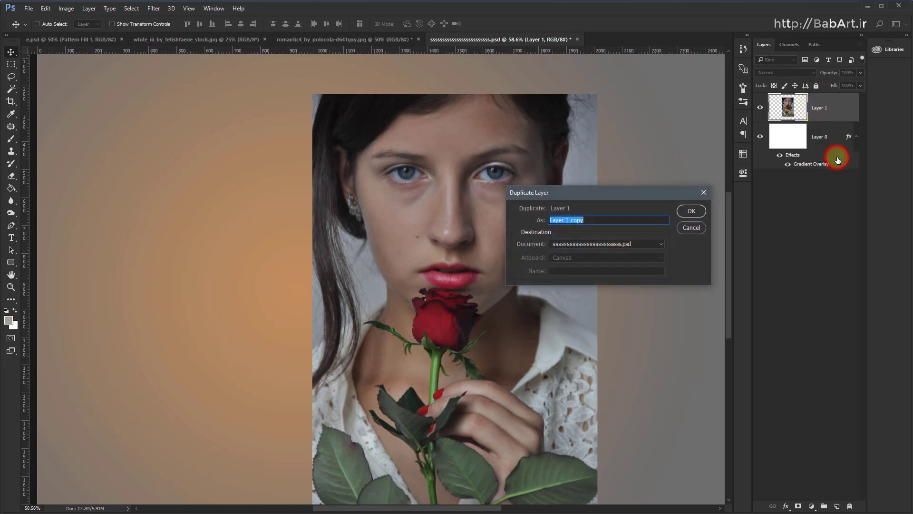
key("Return")
left_click(760, 136)
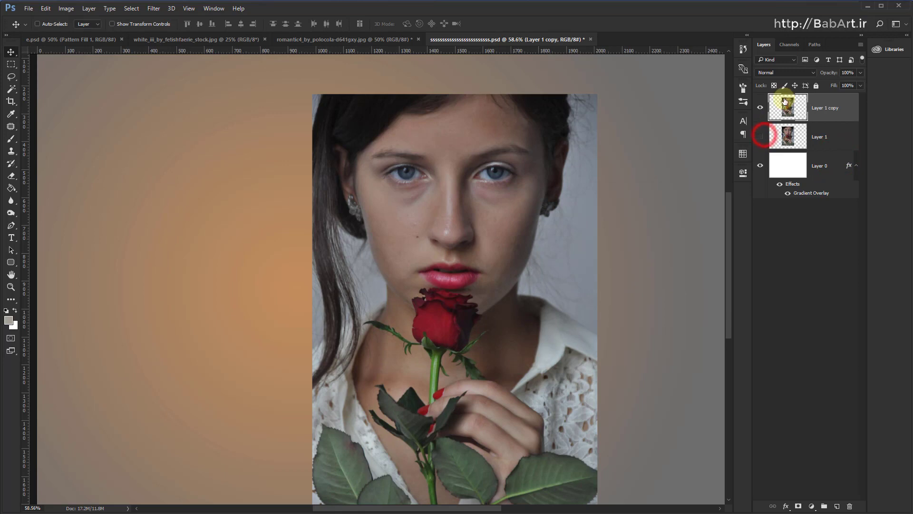
Apply Levels to Layer 1 copy, raising the black input and lowering the white input
left_click(65, 8)
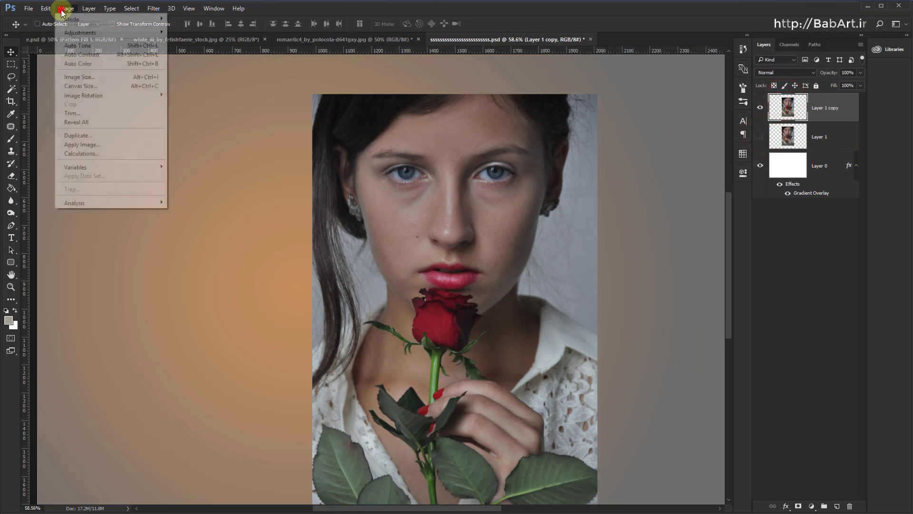
mouse_move(80, 33)
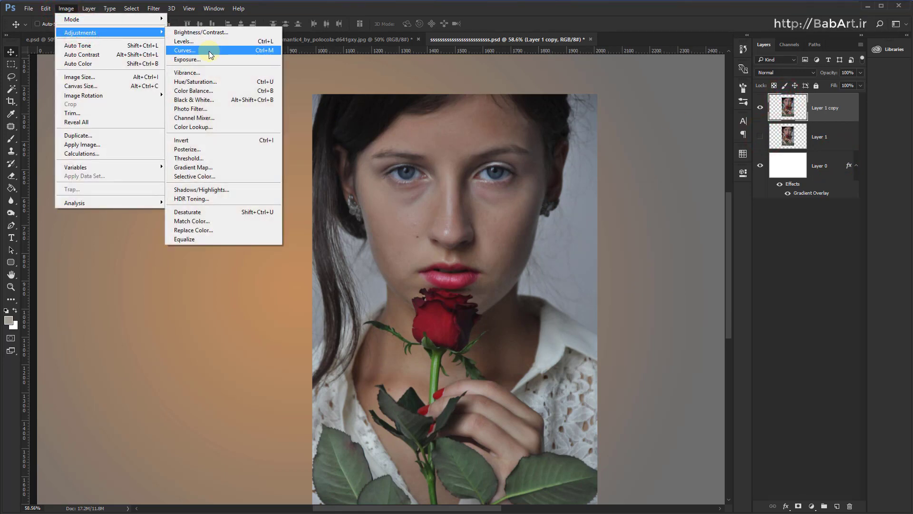
left_click(205, 43)
left_click_drag(732, 119, 692, 104)
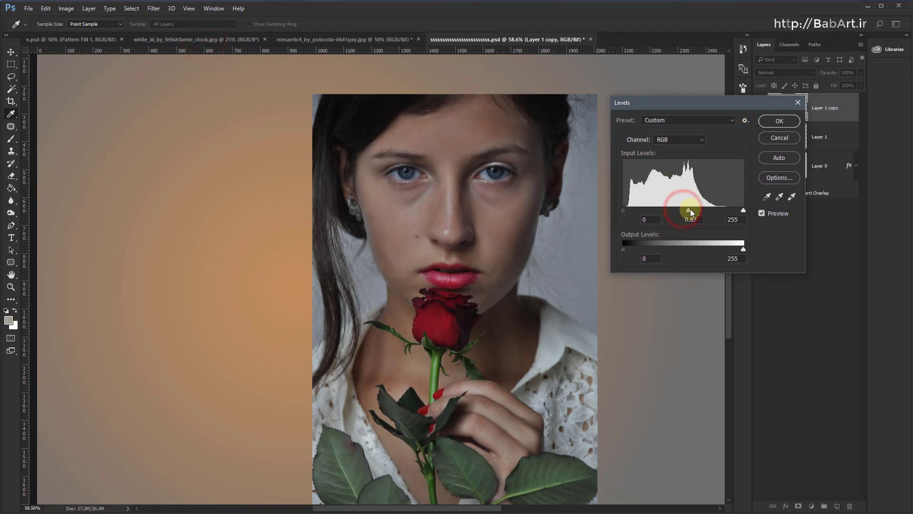
left_click_drag(691, 213, 735, 213)
left_click_drag(624, 211, 628, 213)
left_click_drag(686, 210, 689, 211)
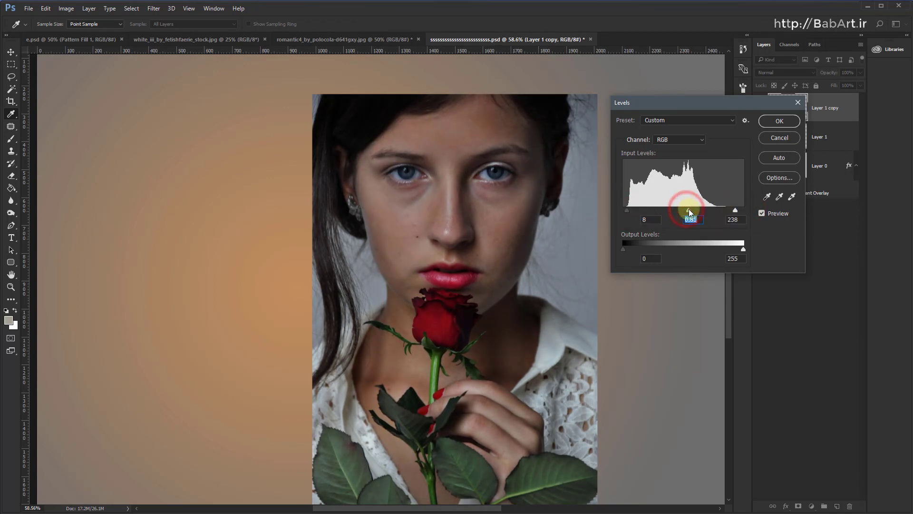
left_click(770, 125)
key("v")
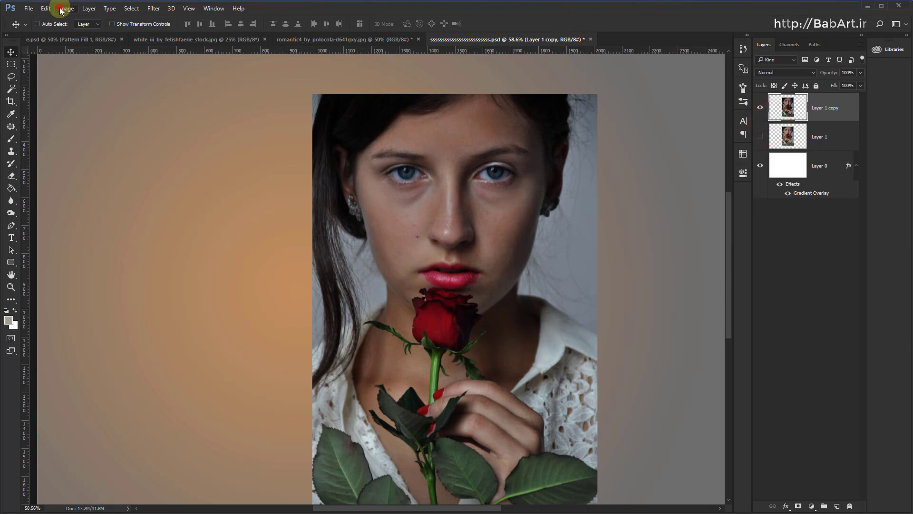
Apply an S-shaped Curves adjustment that darkens shadows and lifts highlights
left_click(66, 8)
mouse_move(71, 34)
left_click(205, 49)
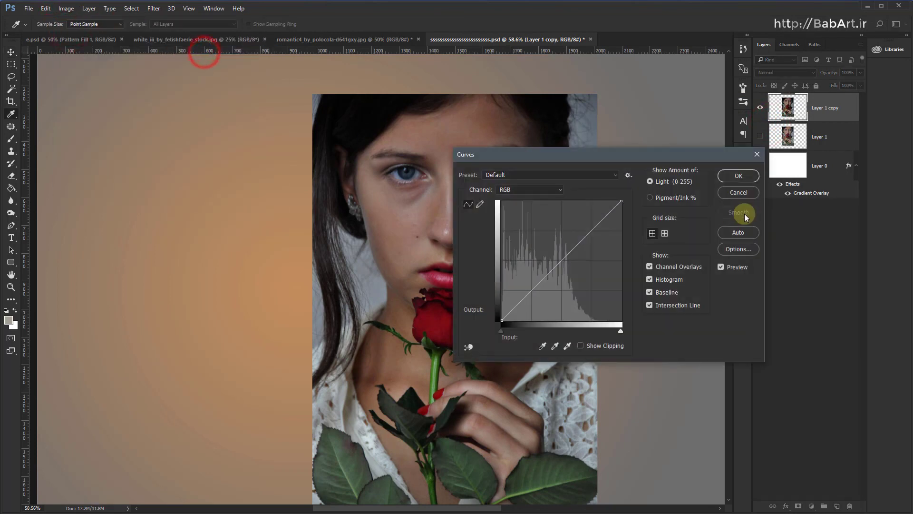
left_click(588, 232)
left_click(527, 297)
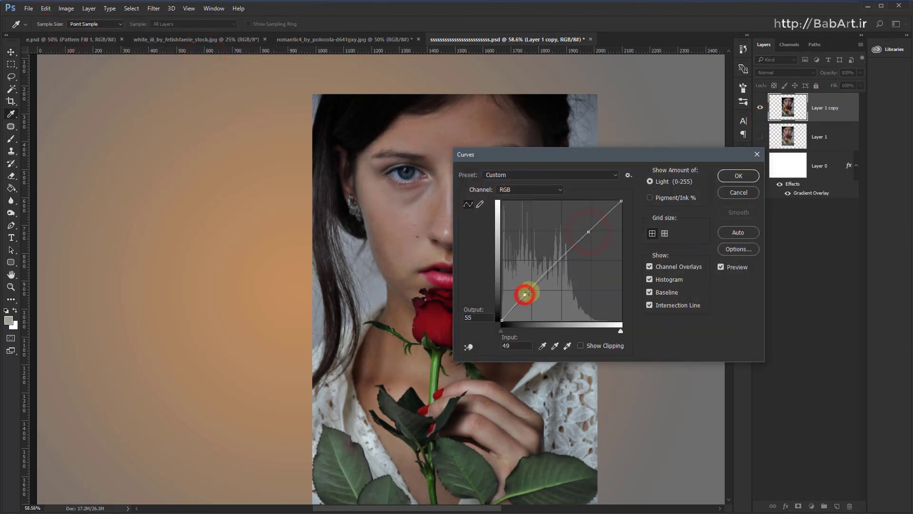
left_click_drag(526, 296, 531, 298)
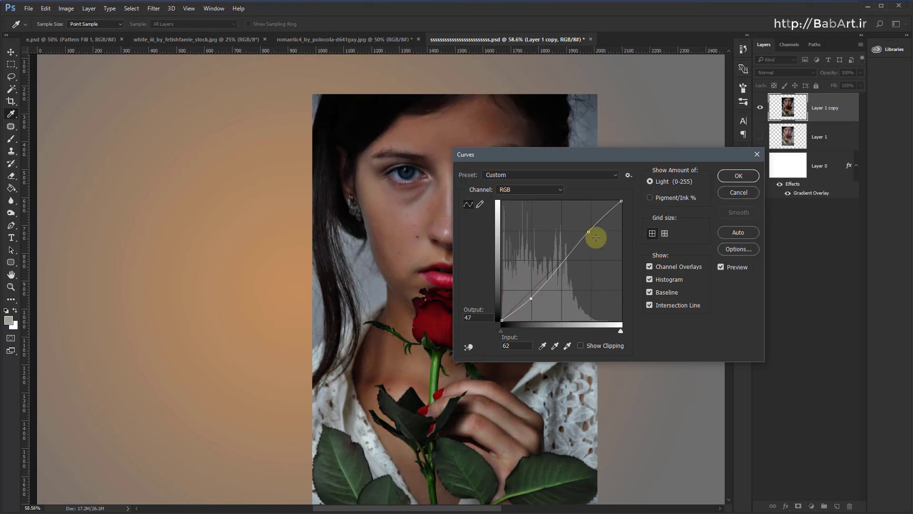
left_click_drag(598, 152, 699, 124)
mouse_move(688, 203)
left_mouse_down()
mouse_move(697, 203)
mouse_move(691, 191)
left_mouse_up()
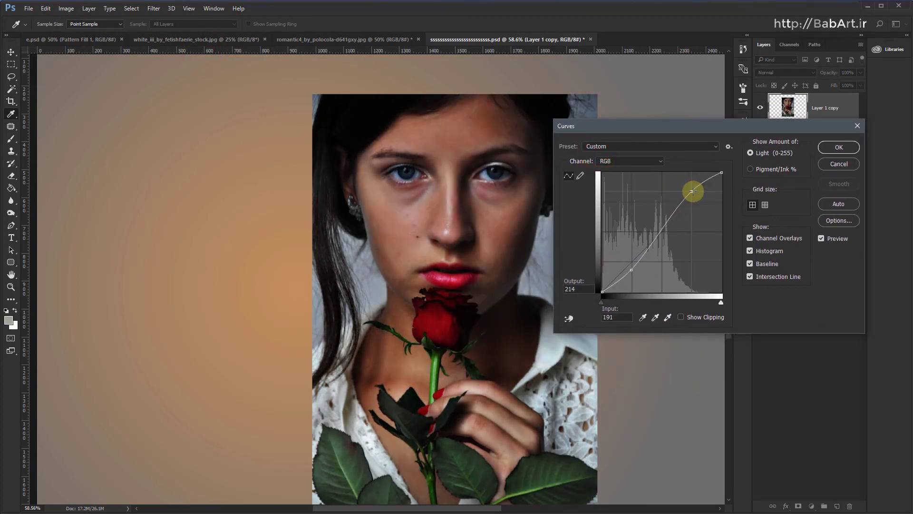
left_click_drag(631, 270, 627, 271)
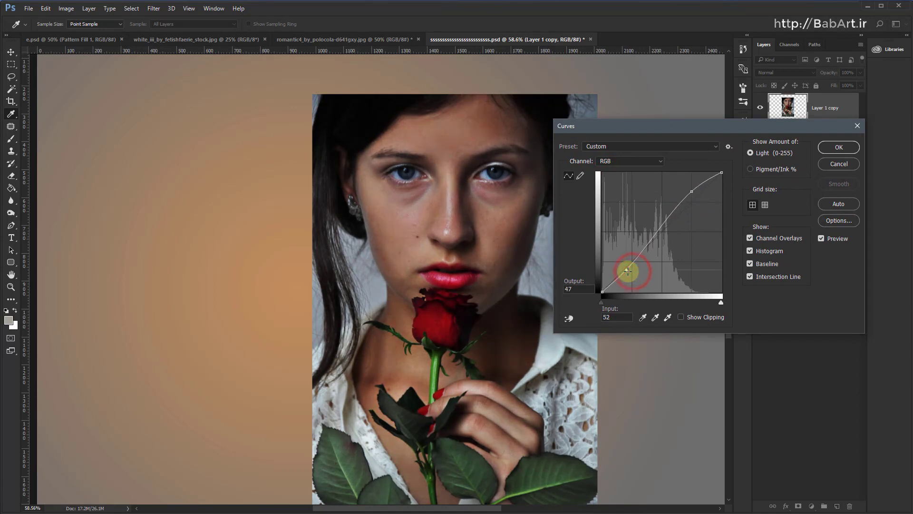
left_click_drag(660, 229, 663, 231)
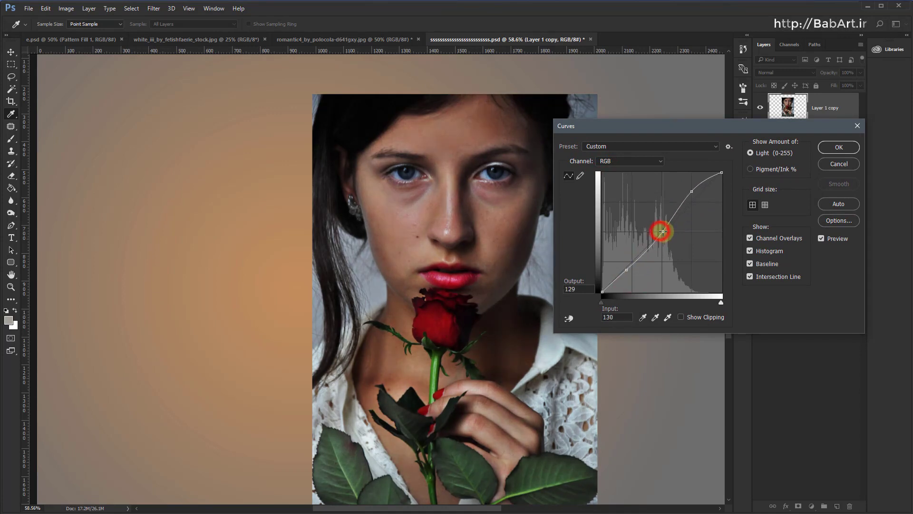
left_click_drag(694, 192, 697, 190)
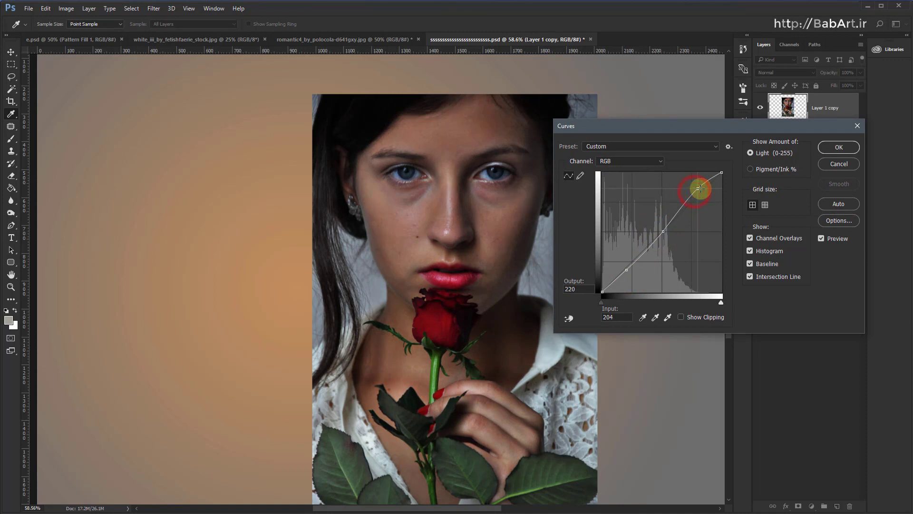
left_click(834, 146)
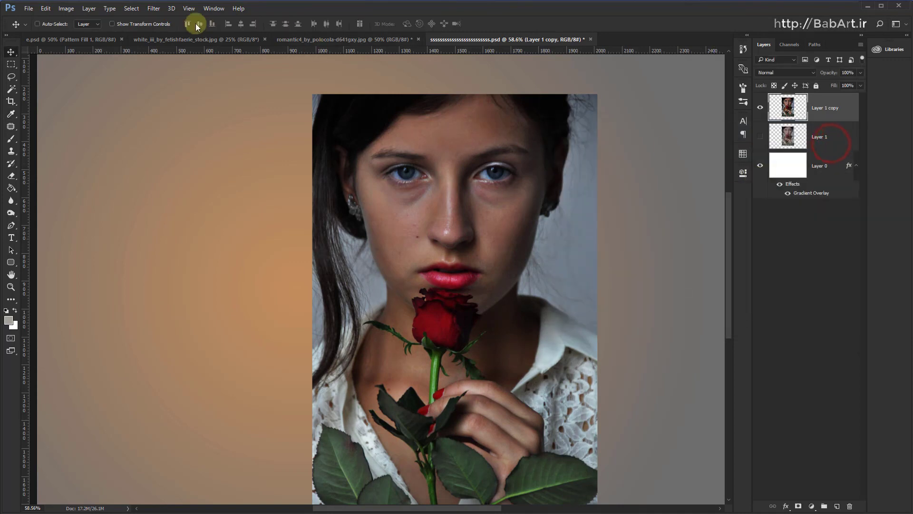
Brighten the portrait copy with a Brightness/Contrast adjustment
left_click(66, 8)
left_click(88, 32)
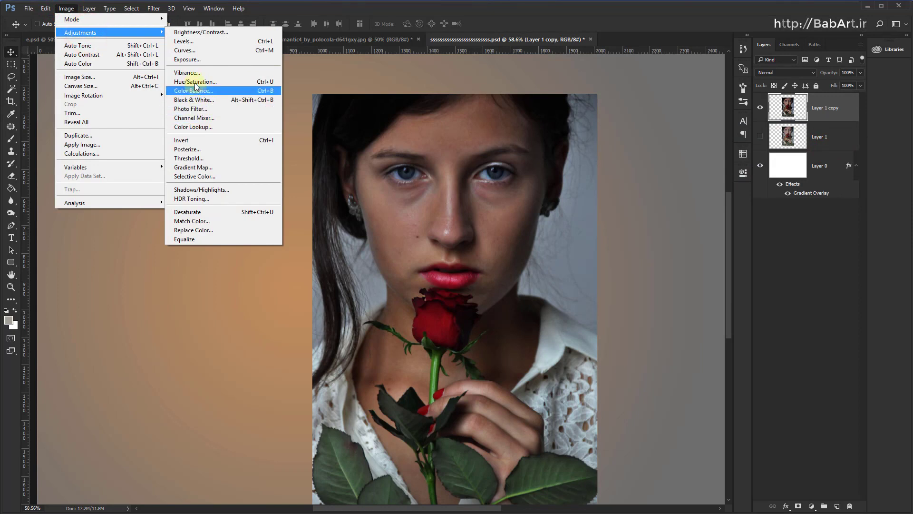
left_click(202, 32)
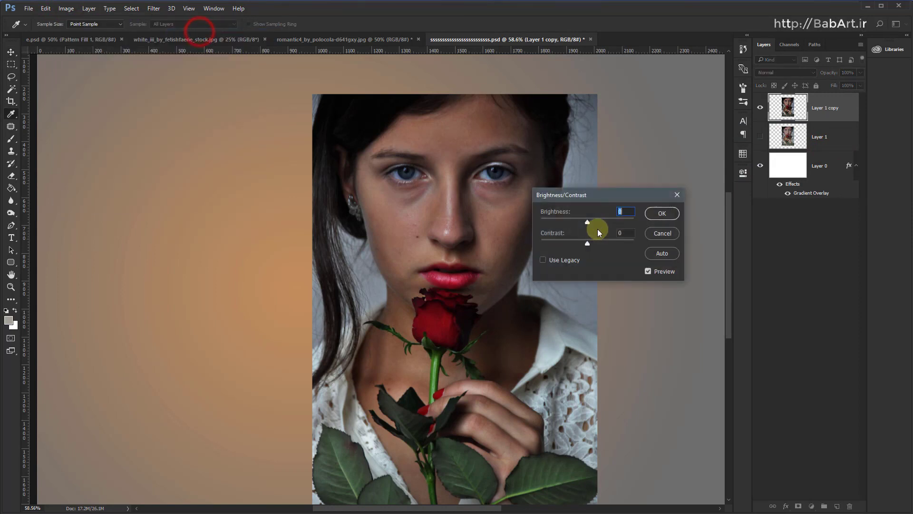
mouse_move(588, 221)
left_mouse_down()
mouse_move(603, 223)
mouse_move(575, 242)
left_mouse_up()
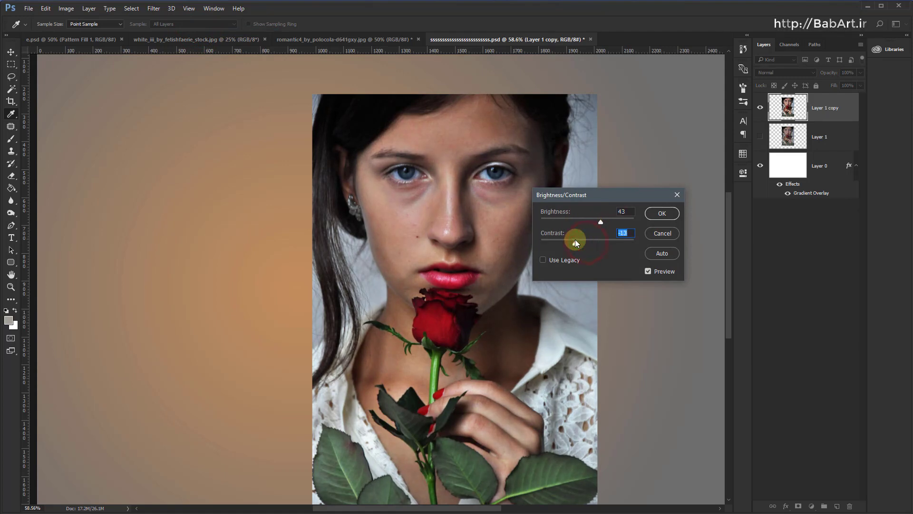
left_click(664, 214)
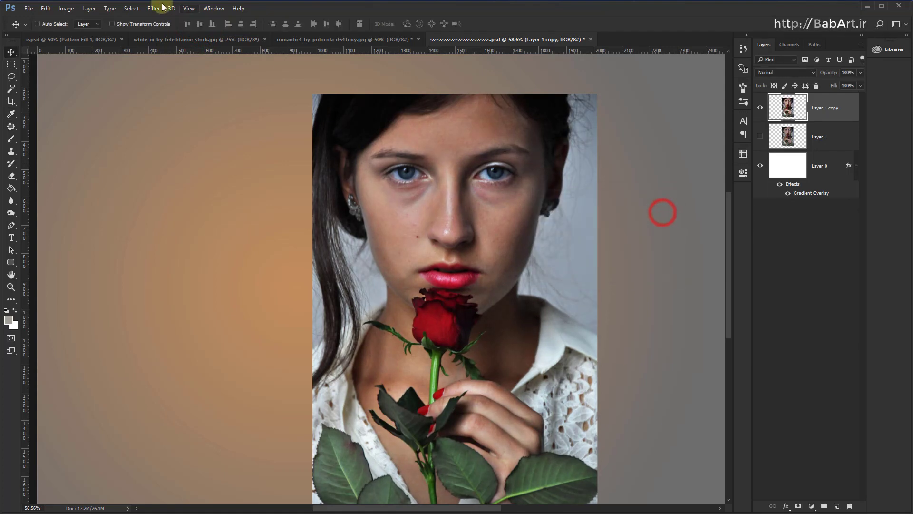
Apply Selective Color to the Neutrals with Cyan +10 and Black +4
left_click(66, 9)
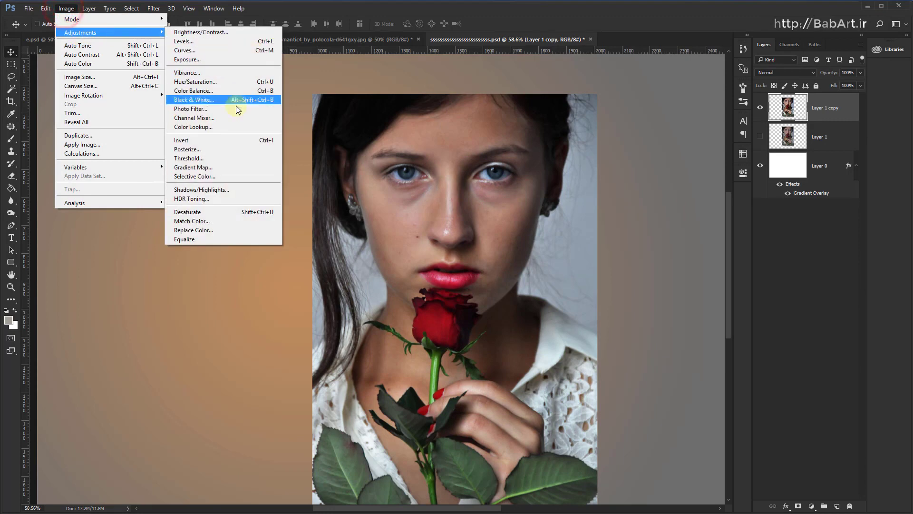
mouse_move(80, 32)
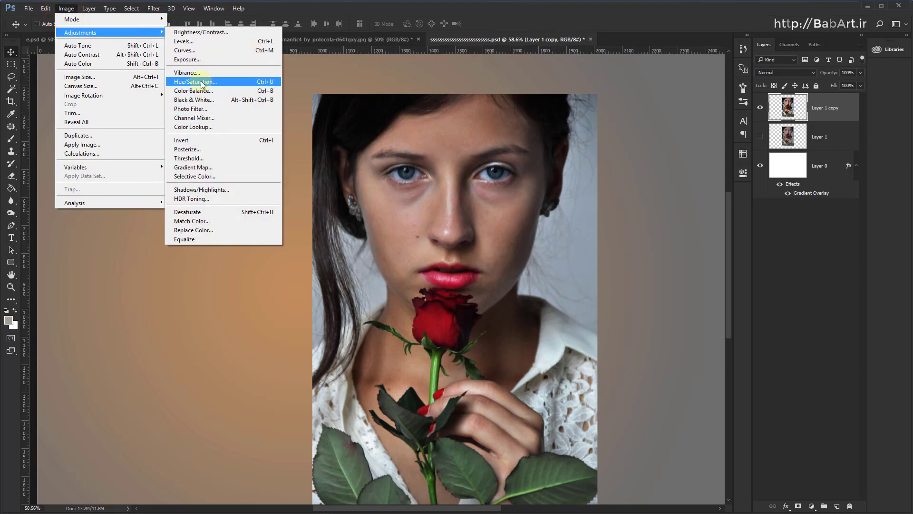
left_click(199, 177)
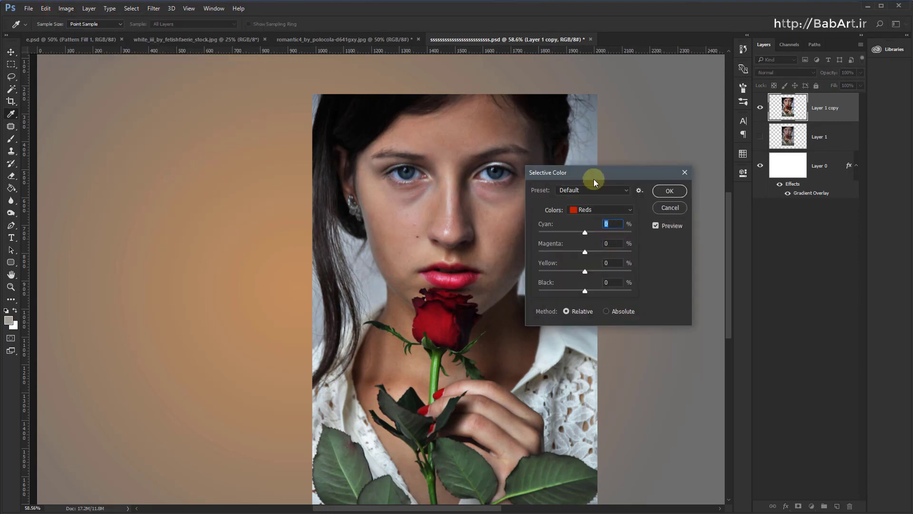
left_click_drag(594, 179, 688, 150)
left_click(685, 181)
left_click(680, 255)
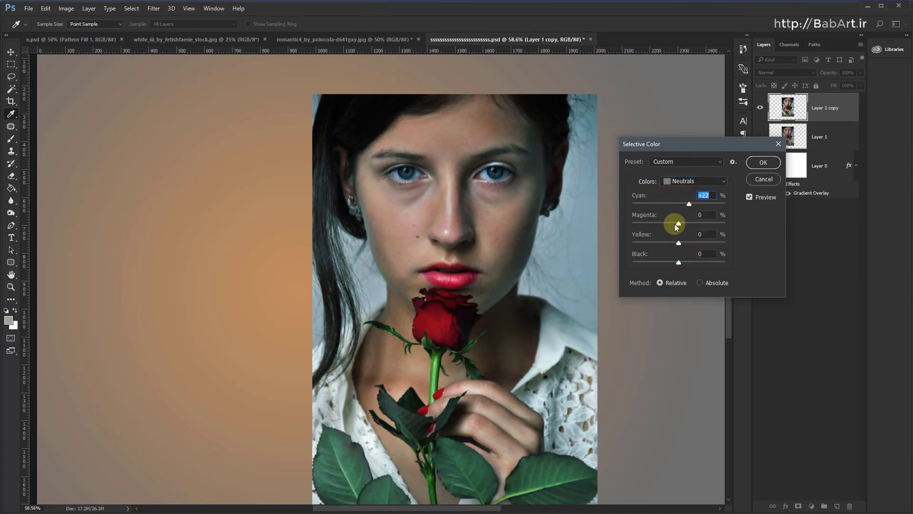
mouse_move(678, 223)
left_mouse_down()
mouse_move(669, 224)
mouse_move(680, 222)
left_mouse_up()
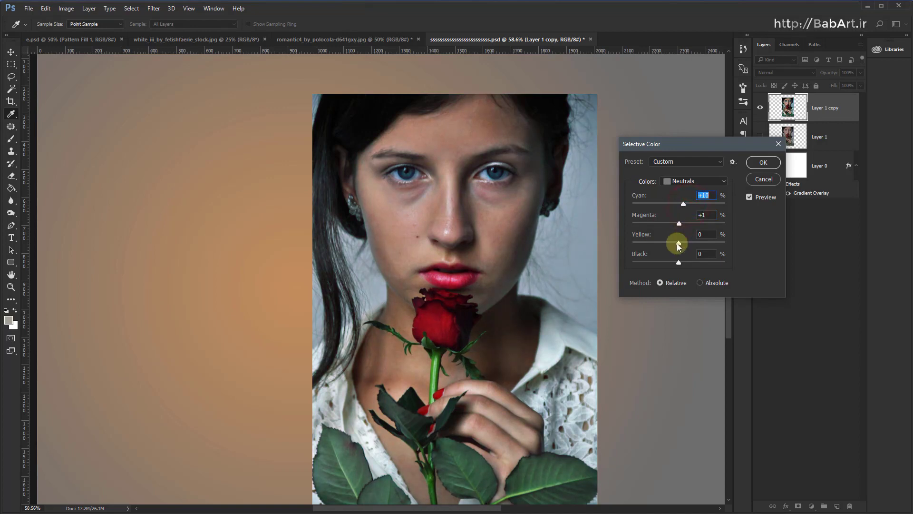
mouse_move(678, 243)
left_mouse_down()
mouse_move(683, 263)
mouse_move(673, 242)
left_mouse_up()
left_click(753, 163)
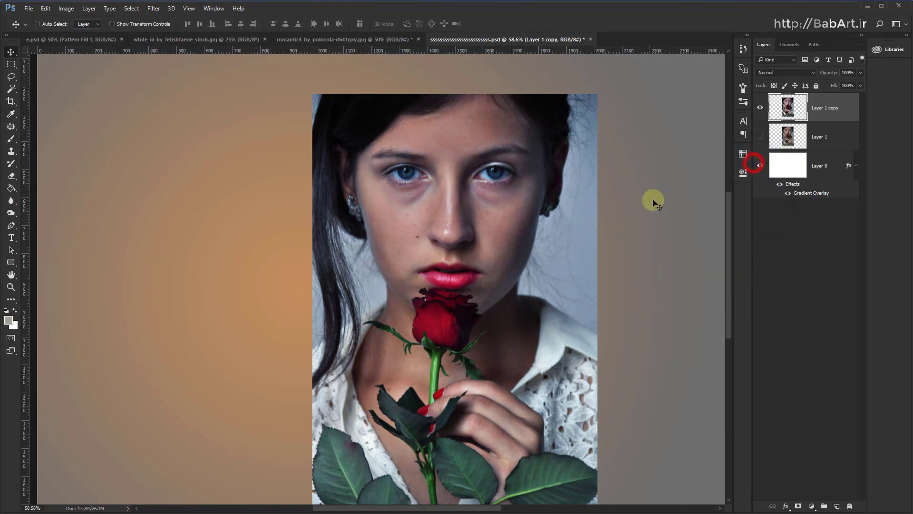
Apply Selective Color to the Blacks: Cyan −16, Magenta −2, Yellow +26
left_click(66, 8)
left_click(79, 32)
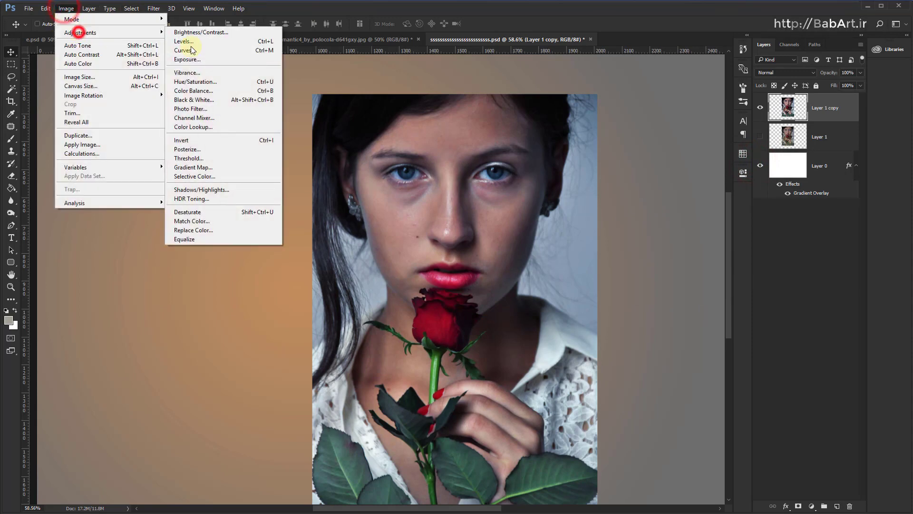
left_click(221, 176)
left_click(676, 181)
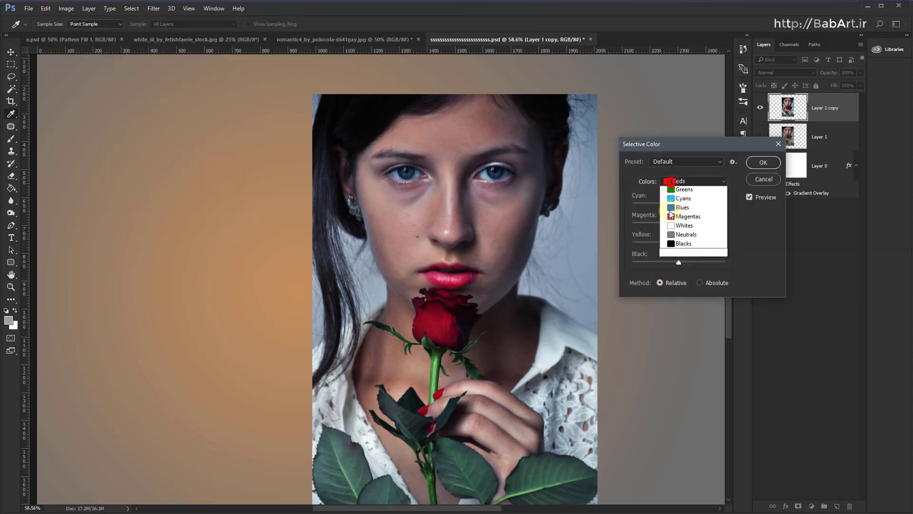
left_click(670, 261)
mouse_move(680, 205)
left_mouse_down()
mouse_move(670, 202)
mouse_move(691, 244)
mouse_move(678, 261)
left_mouse_up()
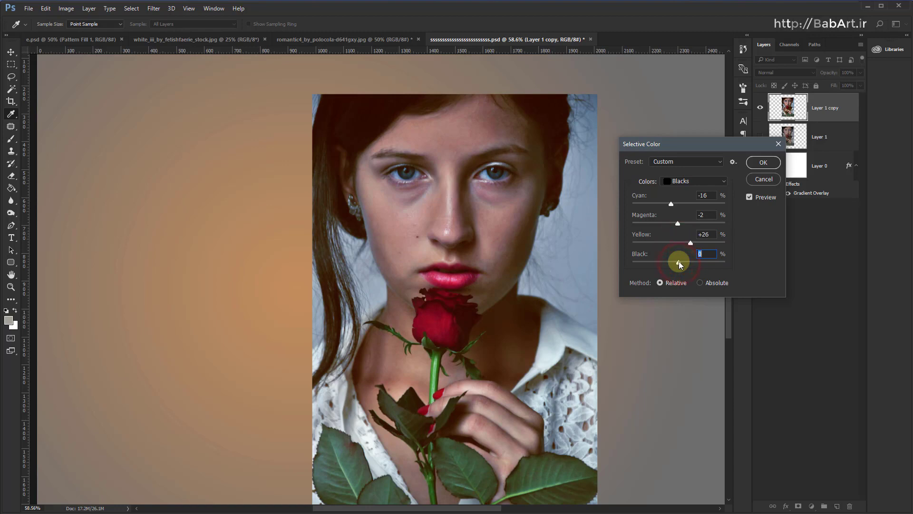
left_click(752, 164)
key("v")
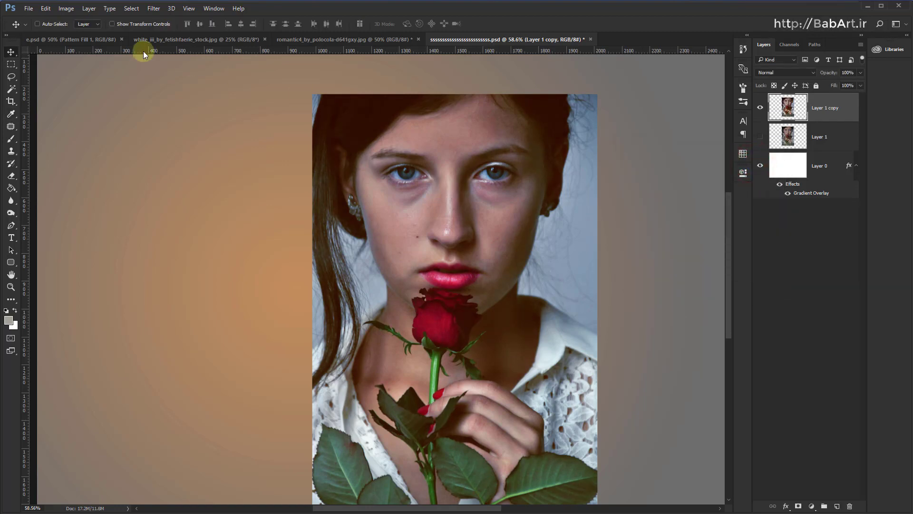
left_click(154, 8)
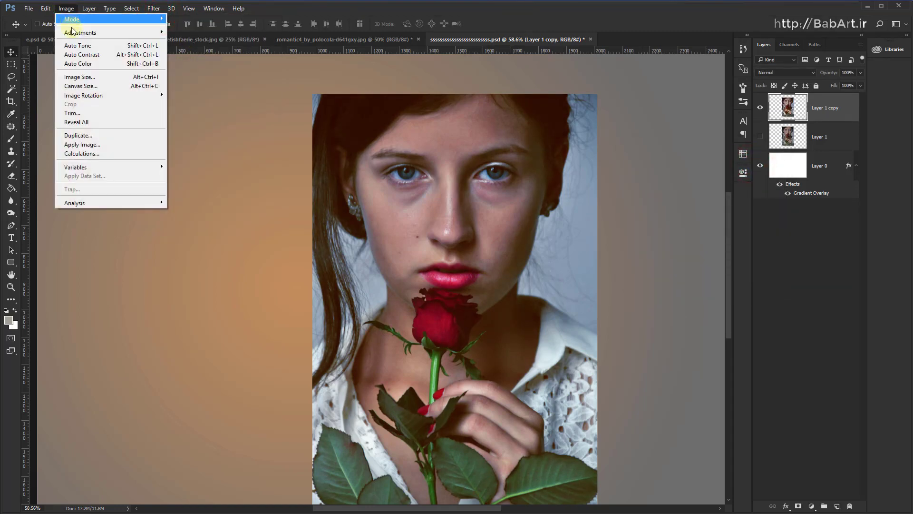
Start a Color Balance on the portrait with midtones +3, +19, −9, then select Highlights
left_click(76, 32)
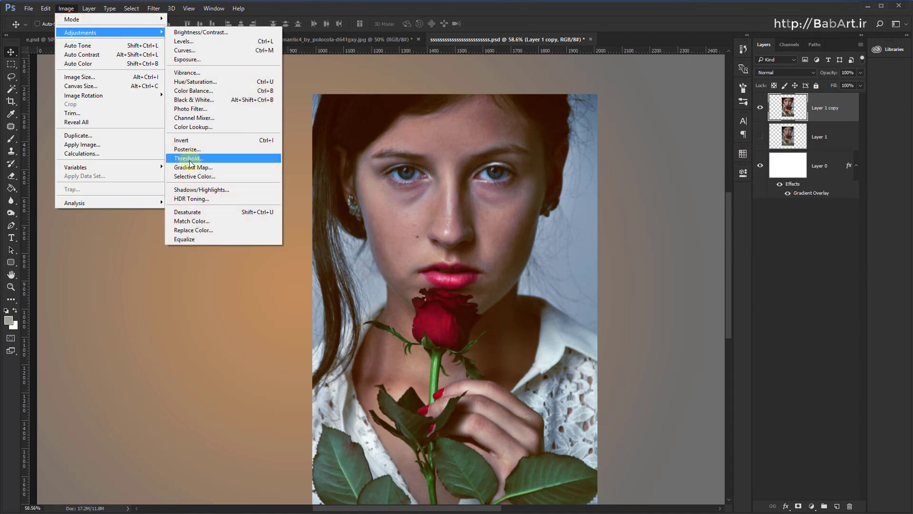
left_click(192, 90)
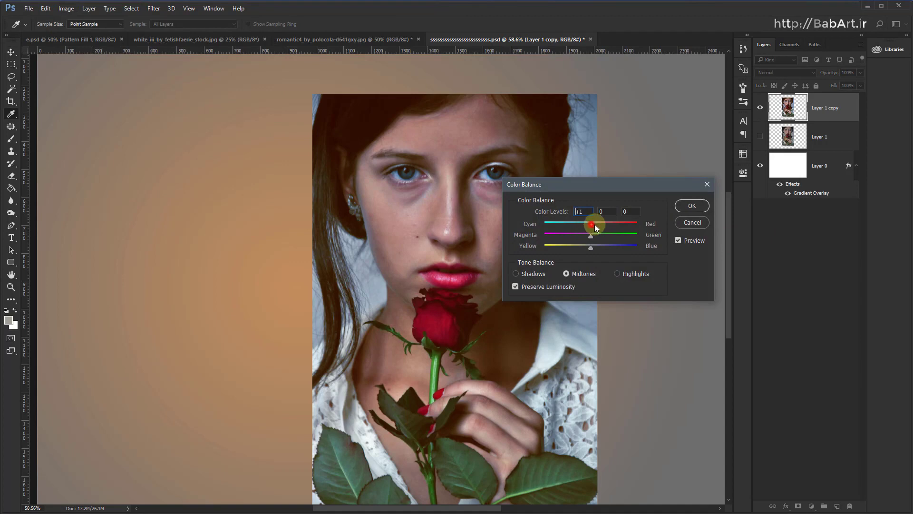
left_click_drag(600, 226, 592, 229)
mouse_move(588, 248)
left_mouse_down()
mouse_move(596, 236)
mouse_move(577, 236)
mouse_move(592, 223)
mouse_move(583, 247)
left_mouse_up()
left_click(628, 274)
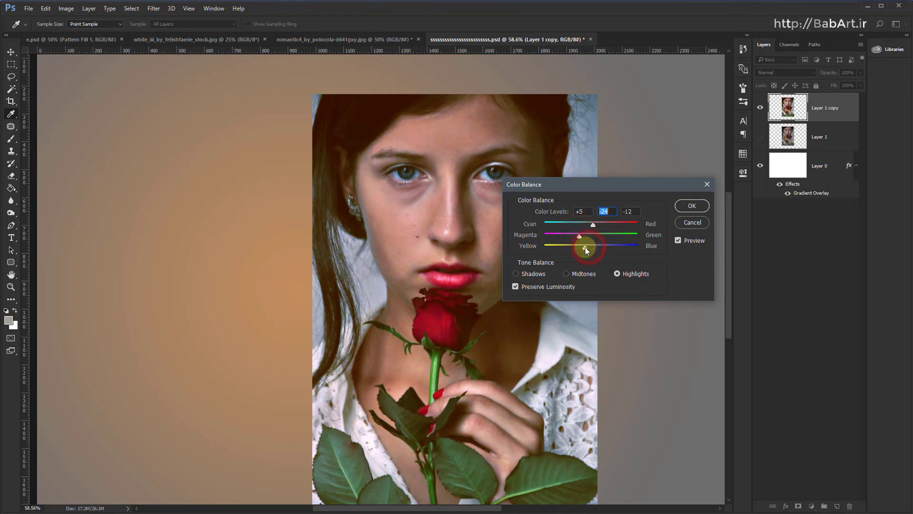
Apply the Color Balance with highlights +5, −24, −12 and zoom out
left_click(692, 206)
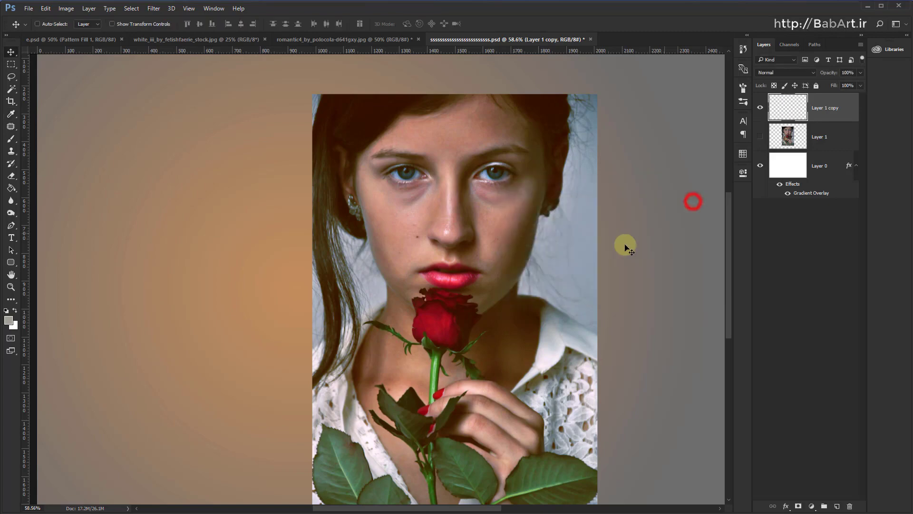
scroll(477, 230, "down", 1)
scroll(476, 211, "down", 1)
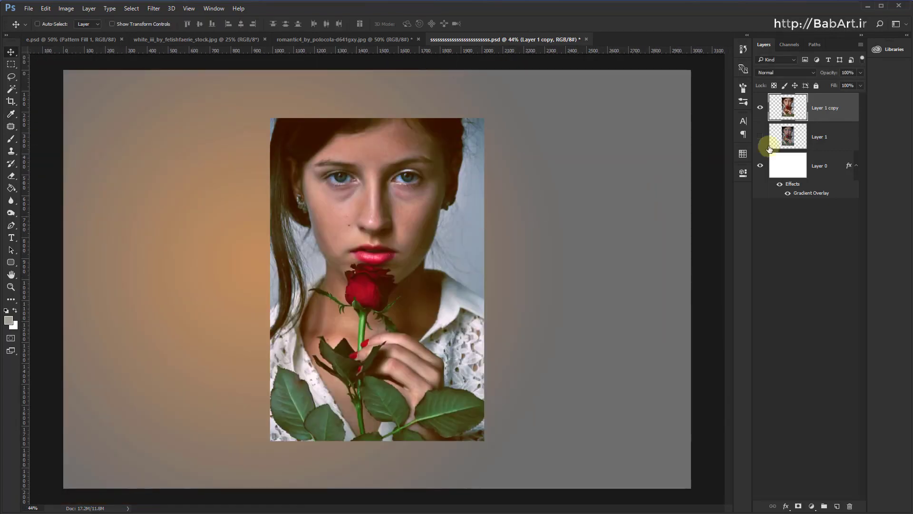
Compare the graded portrait with the original Layer 1, then hide Layer 1 and reselect Layer 1 copy
left_click(761, 137, "alt")
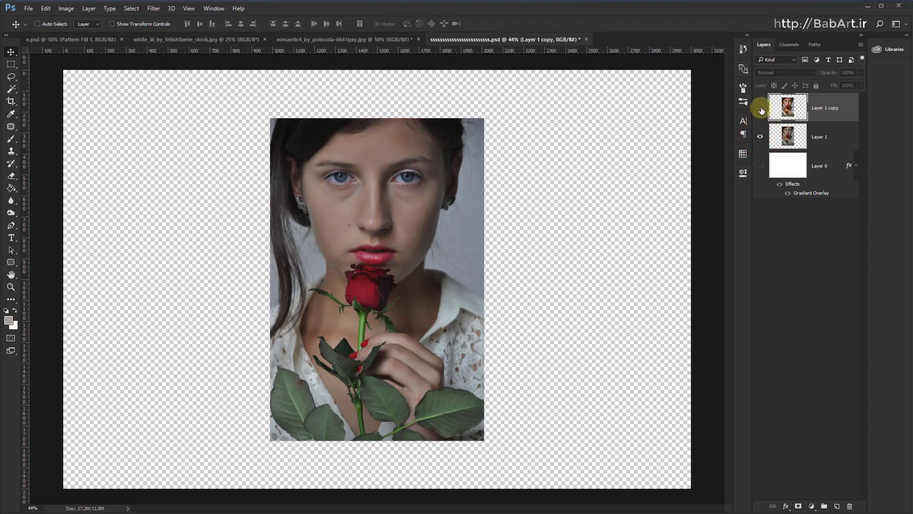
left_click(759, 107)
left_click(760, 165)
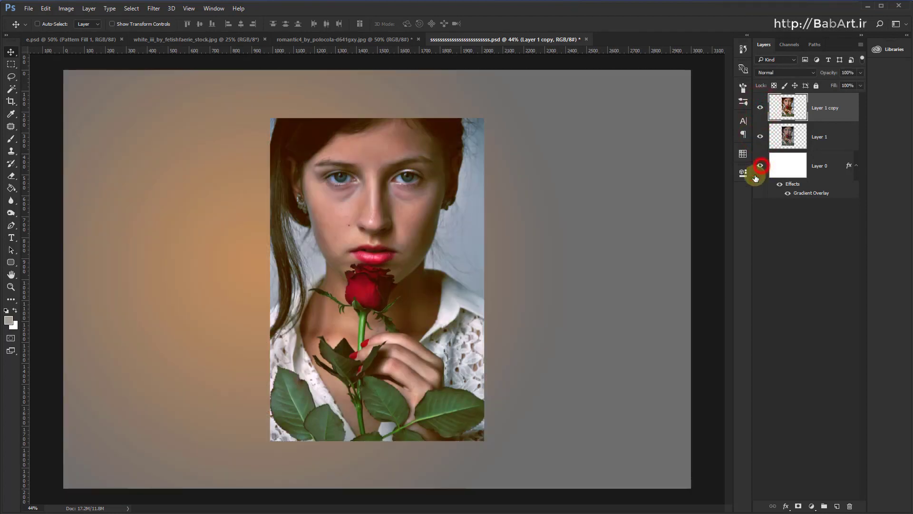
left_click(760, 136)
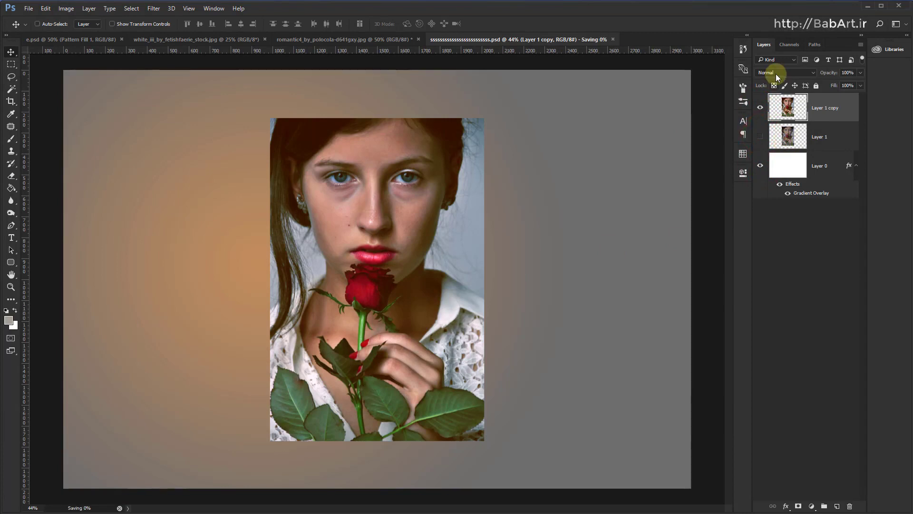
left_click(789, 110, "ctrl")
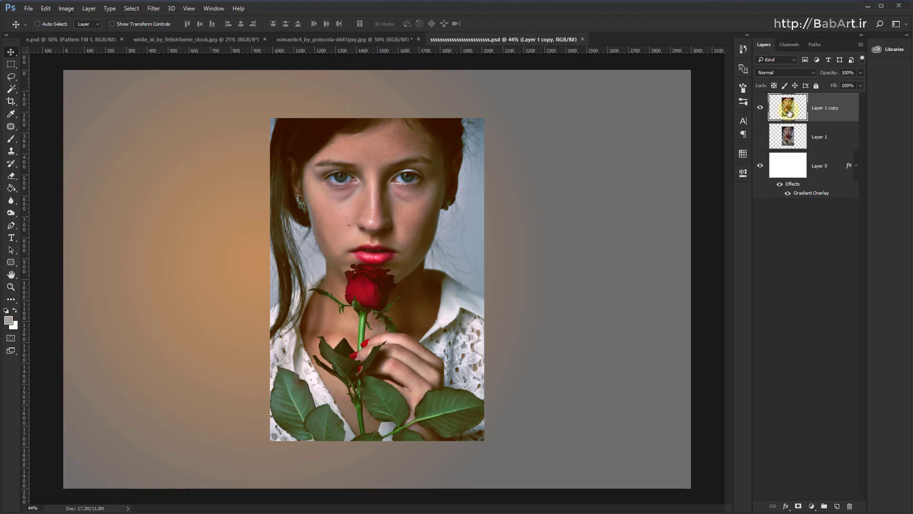
Duplicate Layer 1 copy as Layer 1 copy 2 and hide the duplicate
right_click(789, 112)
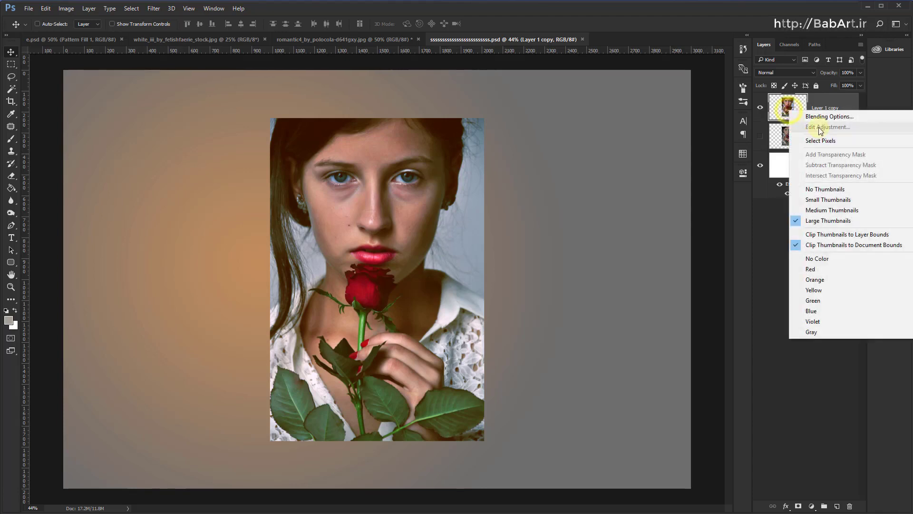
right_click(816, 102)
left_click(852, 153)
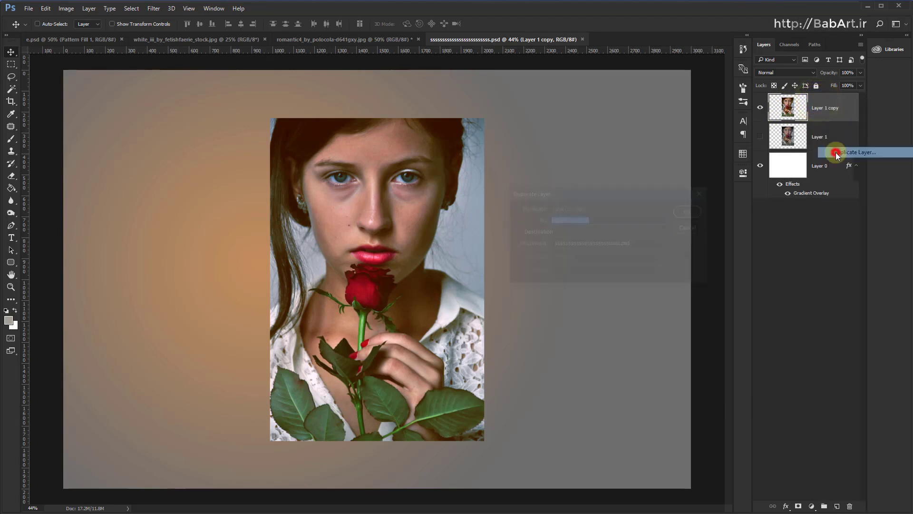
key("Return")
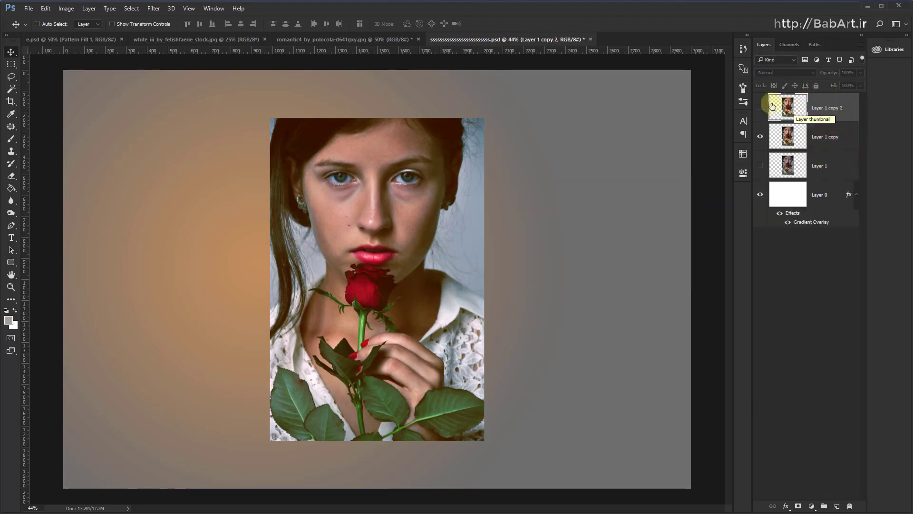
left_click(762, 108)
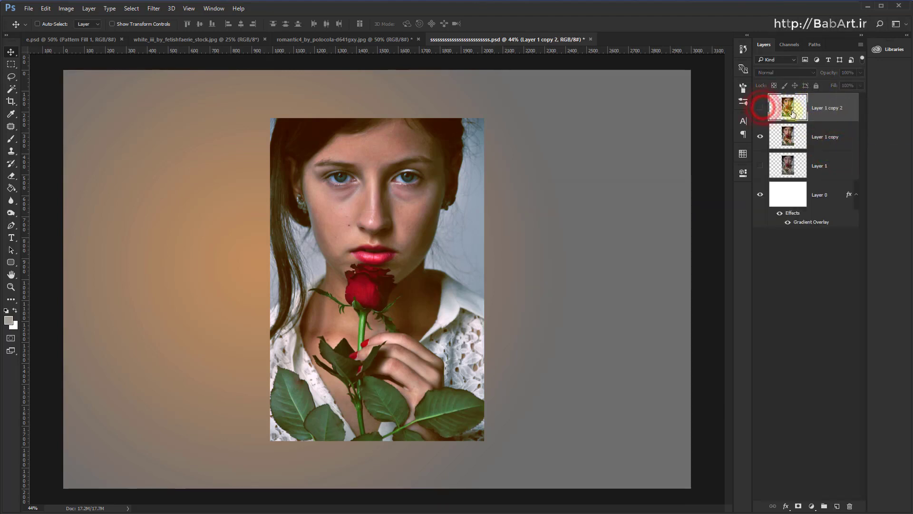
Convert Layer 1 copy to a smart object
left_click(799, 131)
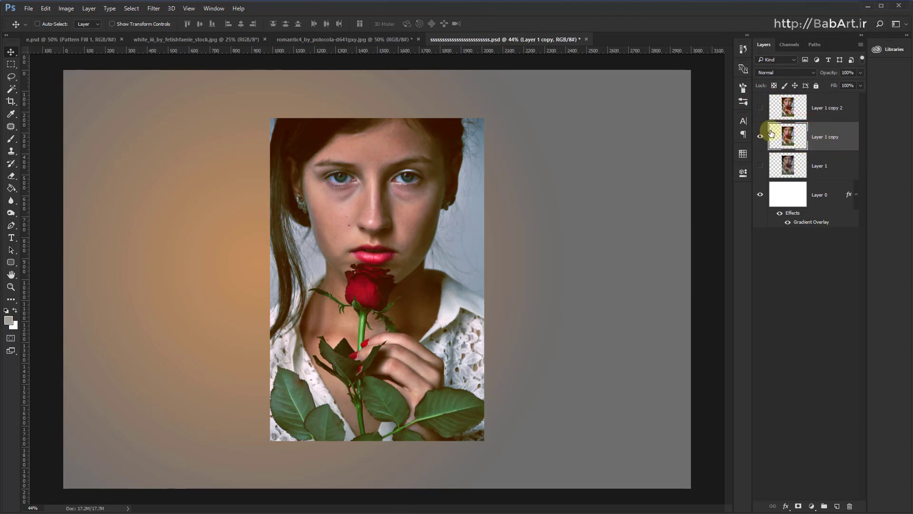
right_click(816, 130)
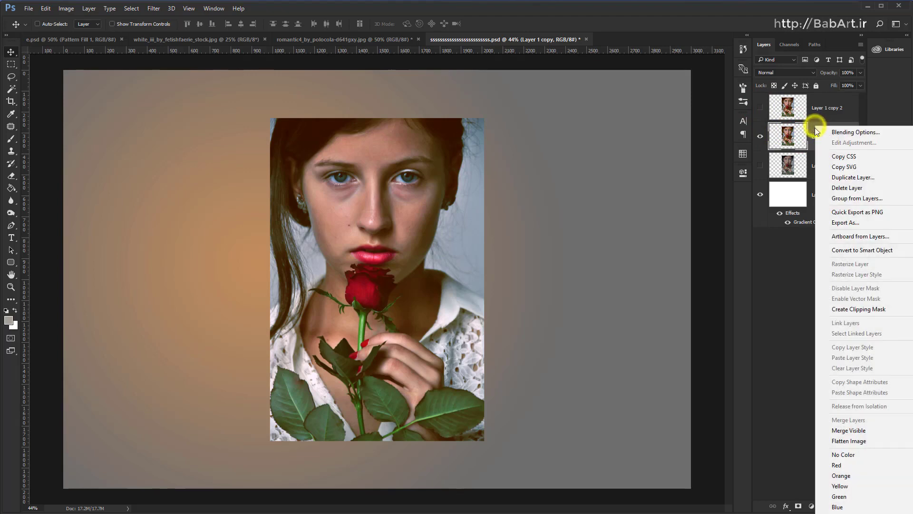
left_click(841, 250)
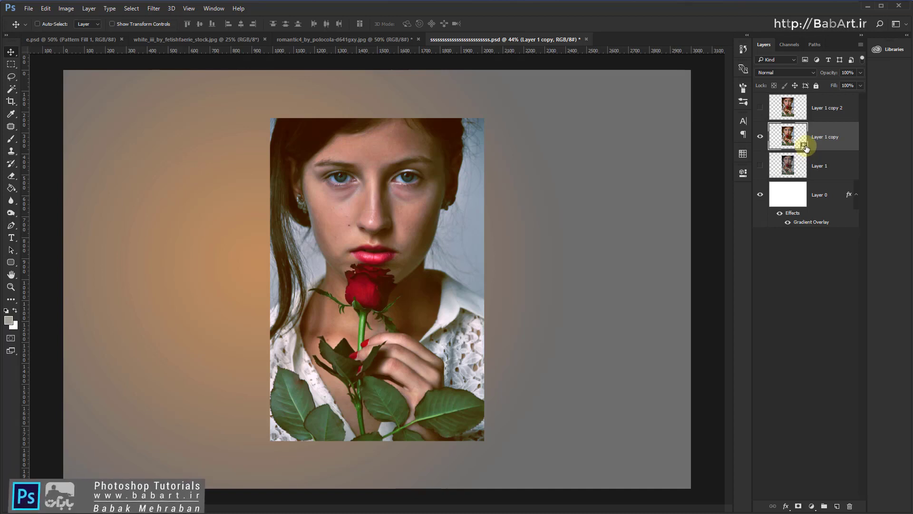
Open the Filter Gallery on the Layer 1 copy smart object and preview Artistic > Paint Daubs
left_click(773, 137)
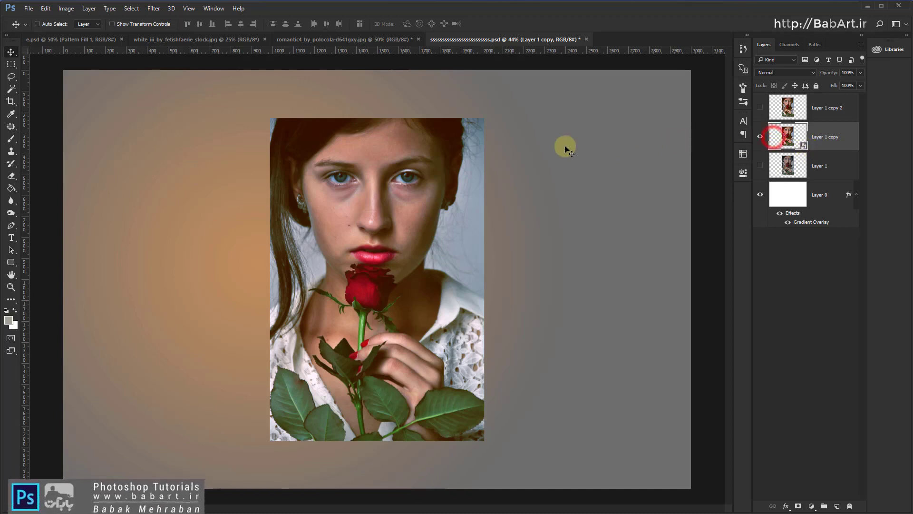
left_click(154, 8)
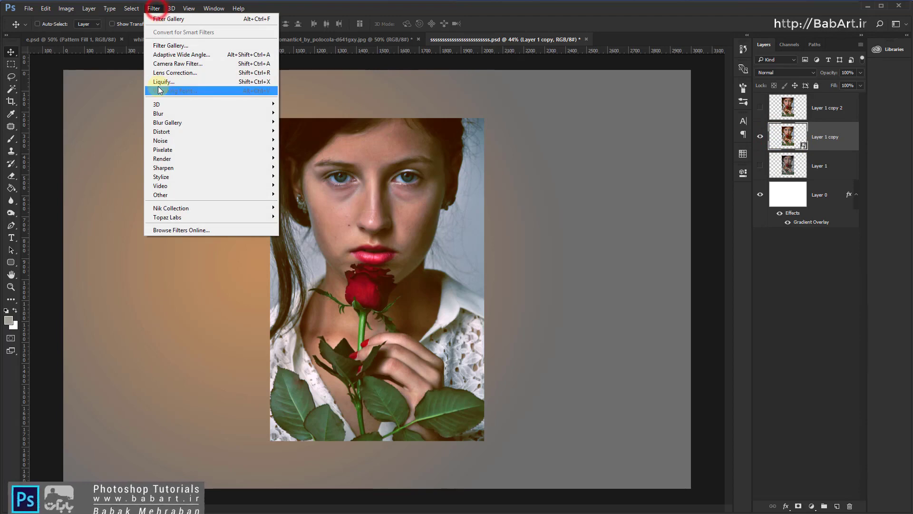
left_click(166, 45)
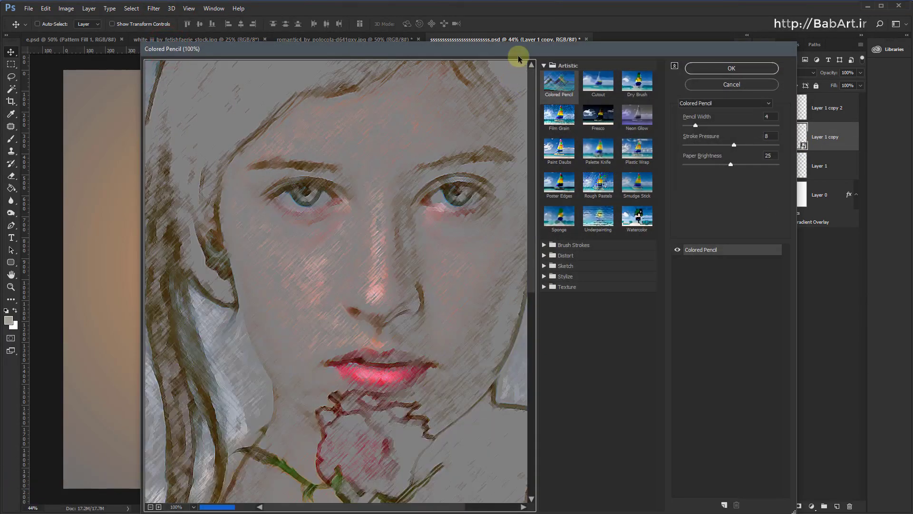
left_click(517, 56)
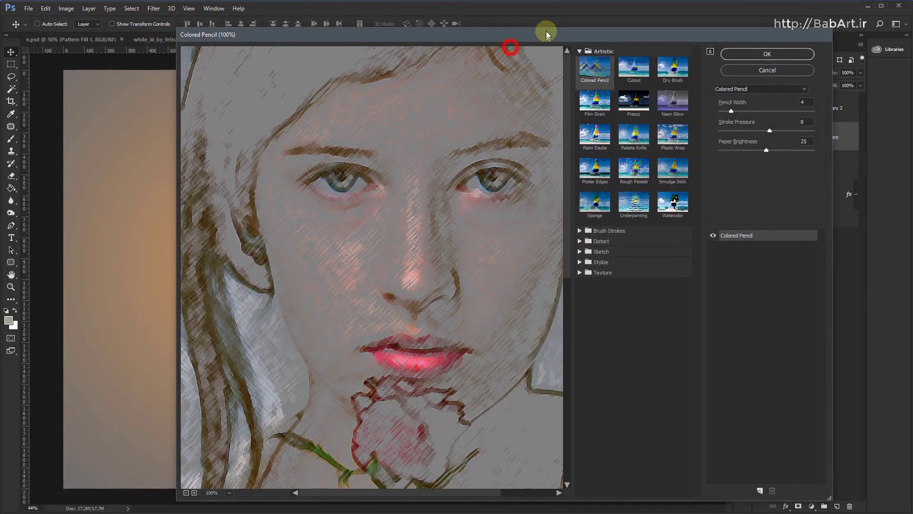
left_click_drag(513, 50, 549, 26)
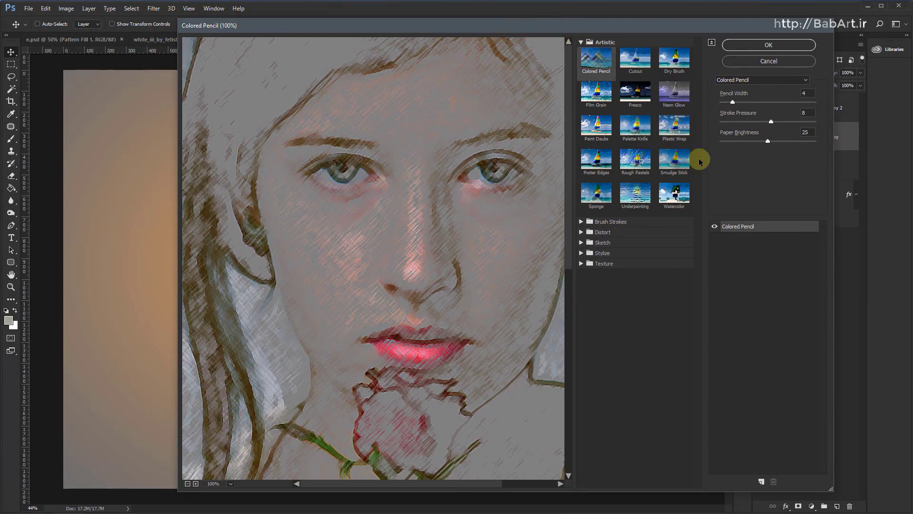
left_click(596, 128)
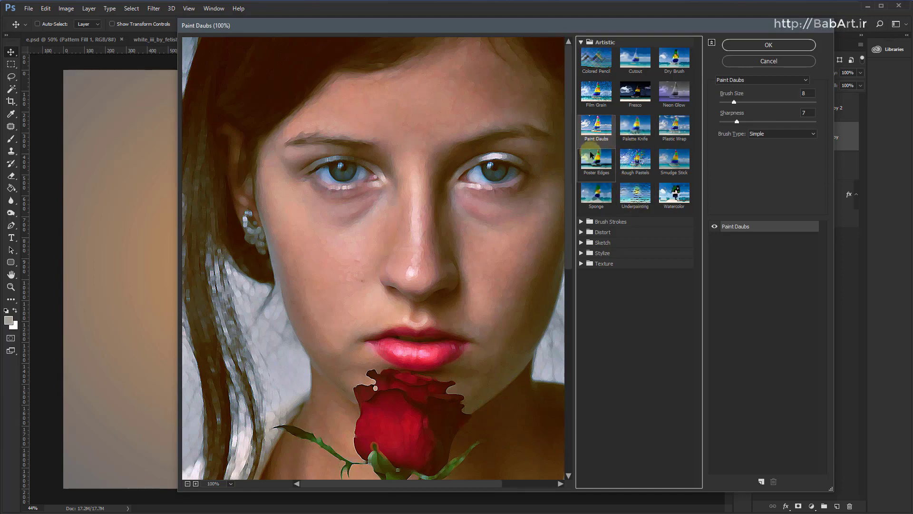
Set Paint Daubs to Brush Size 5 and Sharpness 21
left_click(741, 100)
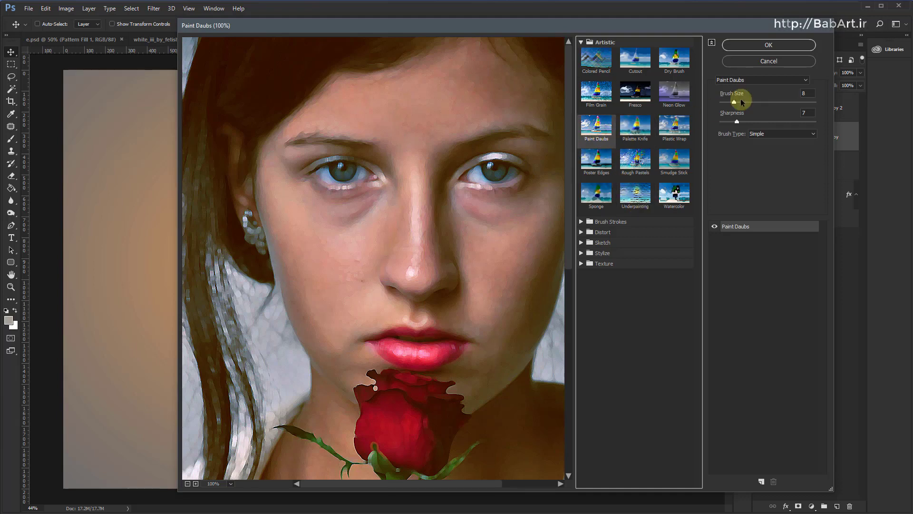
left_click_drag(736, 104, 727, 99)
left_click(734, 124)
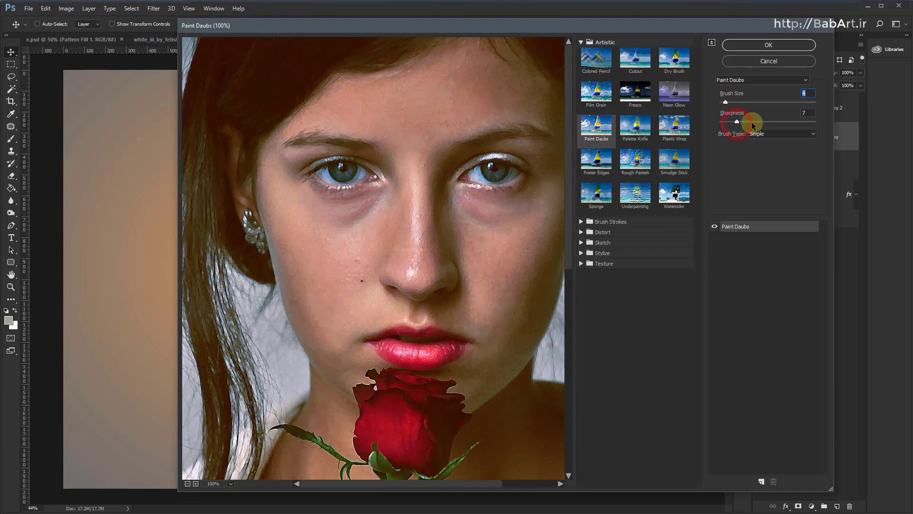
left_click_drag(737, 122, 769, 122)
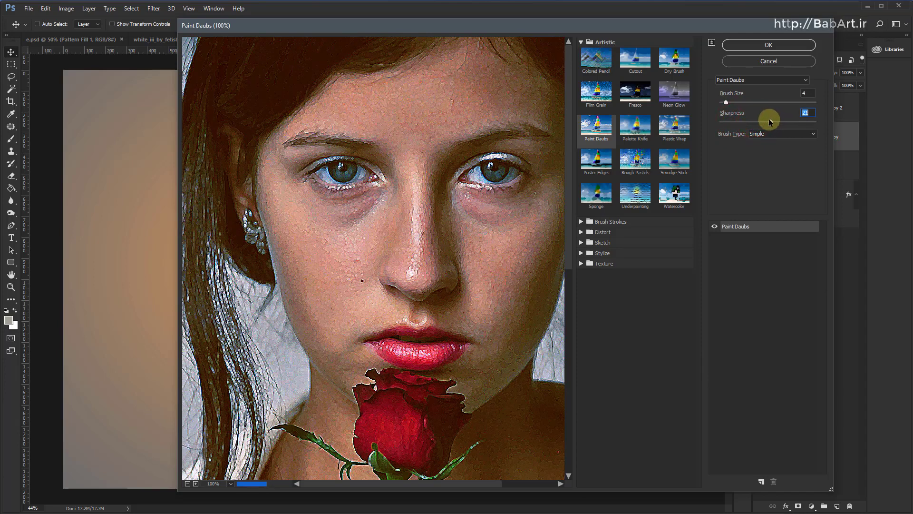
left_click_drag(726, 102, 729, 103)
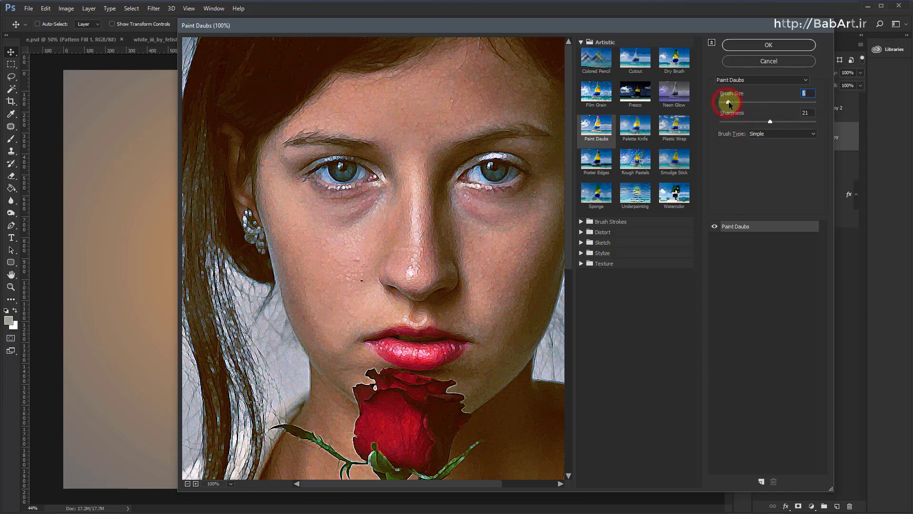
Pan the preview onto the eyes, nose and lips, then add a second Paint Daubs effect layer
left_click_drag(395, 299, 403, 176)
left_click_drag(424, 373, 417, 260)
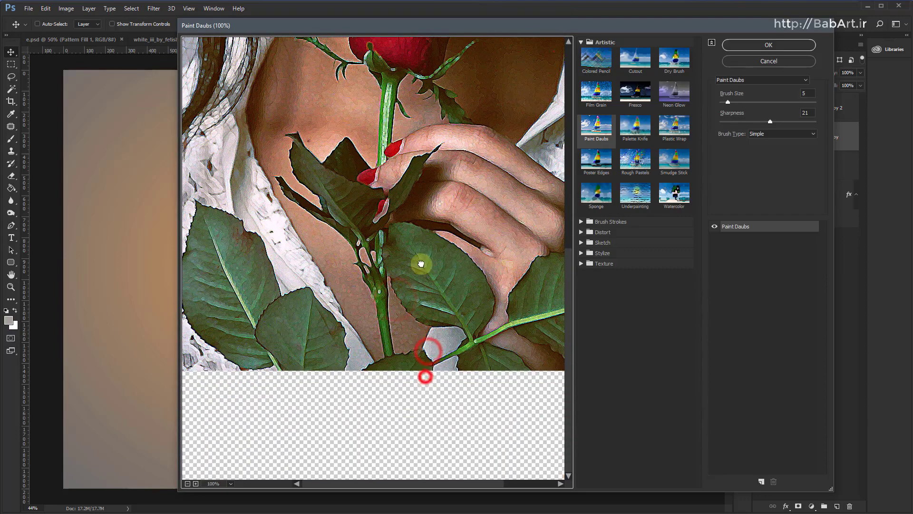
mouse_move(326, 224)
left_mouse_down()
mouse_move(465, 248)
mouse_move(392, 292)
left_mouse_up()
left_click_drag(460, 203, 463, 307)
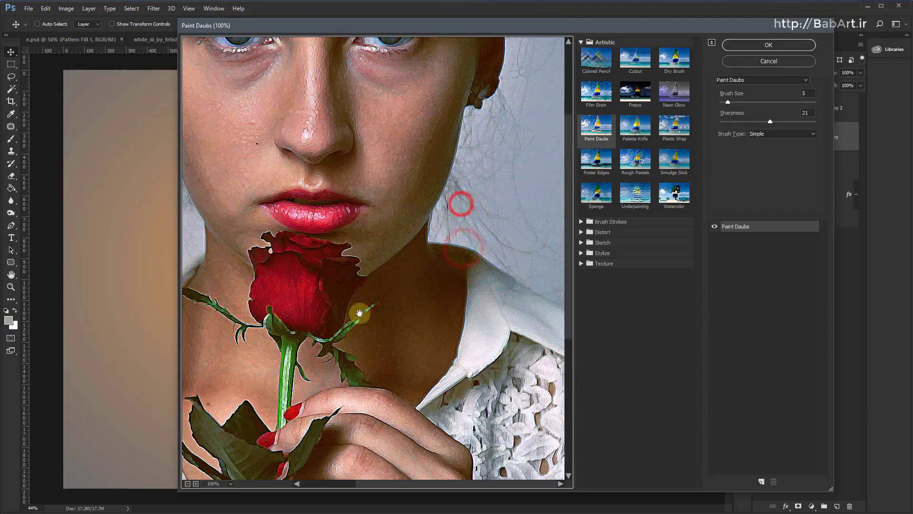
left_click_drag(313, 291, 405, 327)
left_click_drag(419, 204, 431, 300)
left_click_drag(434, 254, 439, 262)
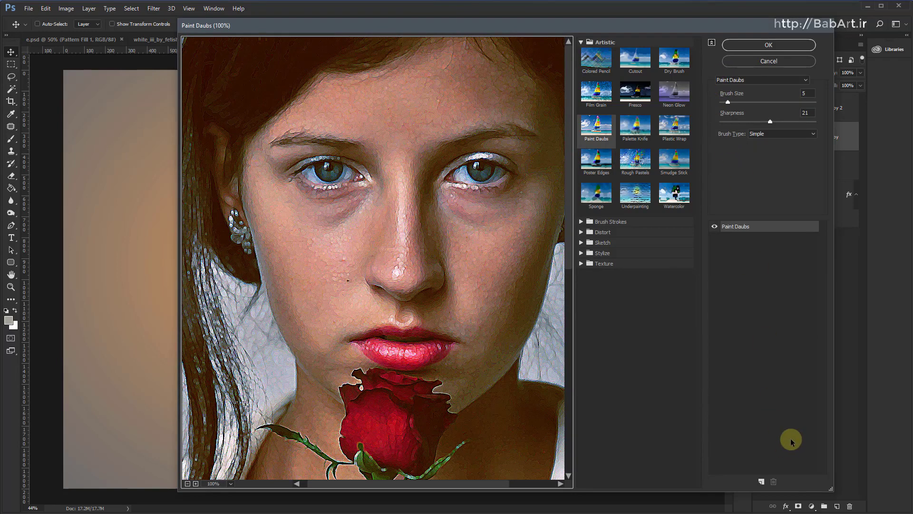
left_click(761, 482)
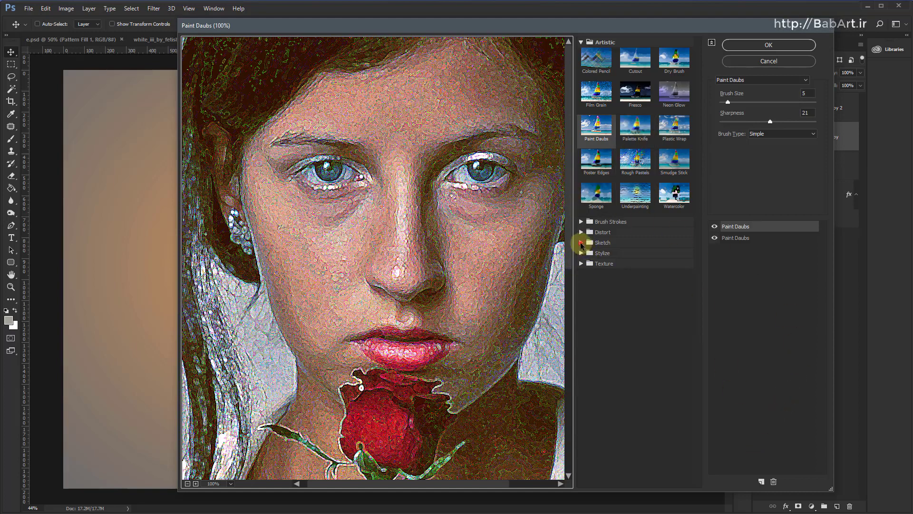
Change the top effect to Sketch > Halftone Pattern, adjust its size and contrast, and apply it
left_click(581, 243)
left_click(598, 327)
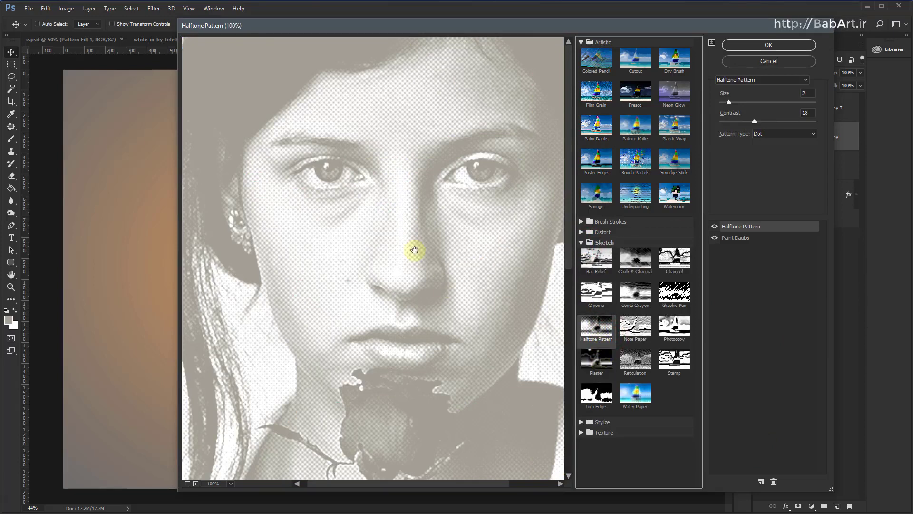
mouse_move(729, 101)
left_mouse_down()
mouse_move(742, 102)
mouse_move(727, 101)
left_mouse_up()
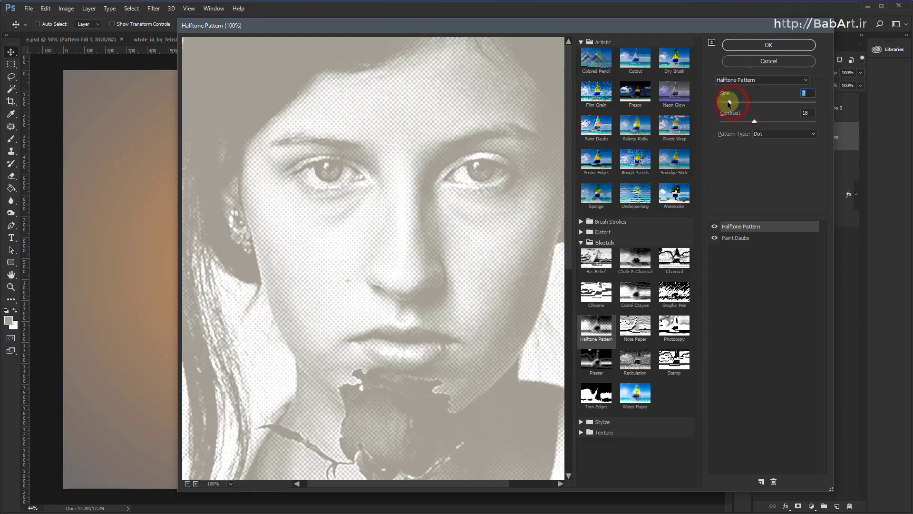
mouse_move(755, 125)
left_mouse_down()
mouse_move(743, 124)
mouse_move(788, 123)
mouse_move(771, 122)
left_mouse_up()
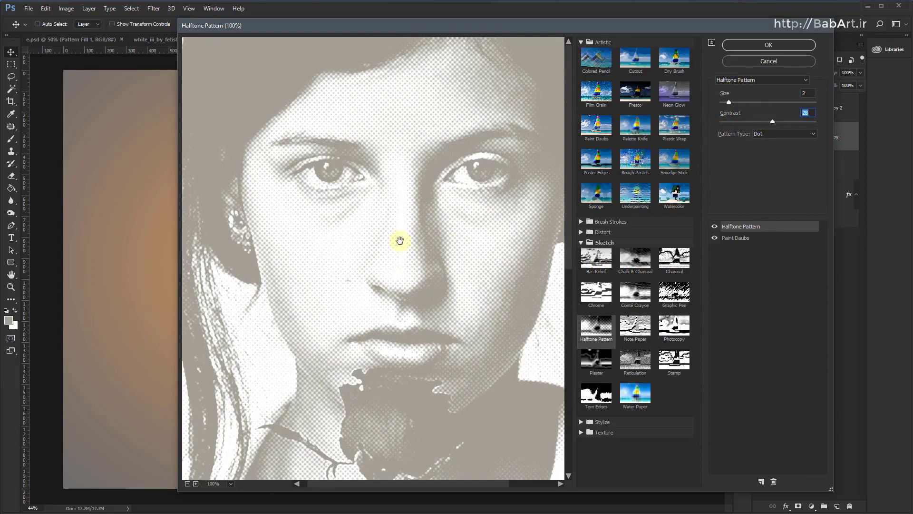
left_click(761, 45)
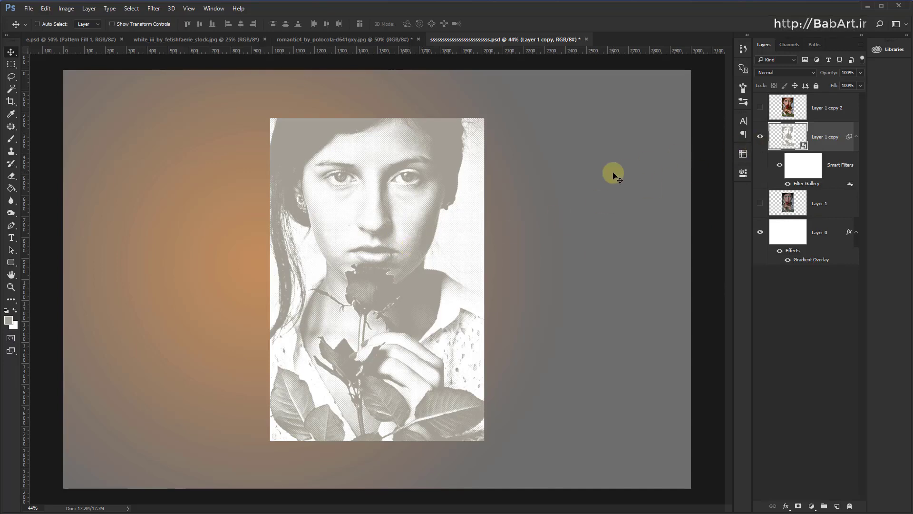
Undo the halftone and reopen the Filter Gallery with the top effect back on Paint Daubs
key("ctrl+z")
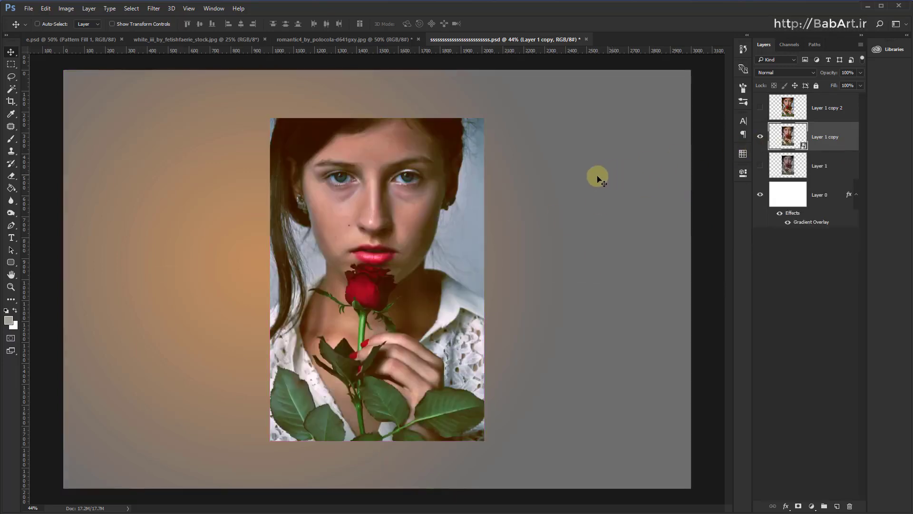
left_click(154, 8)
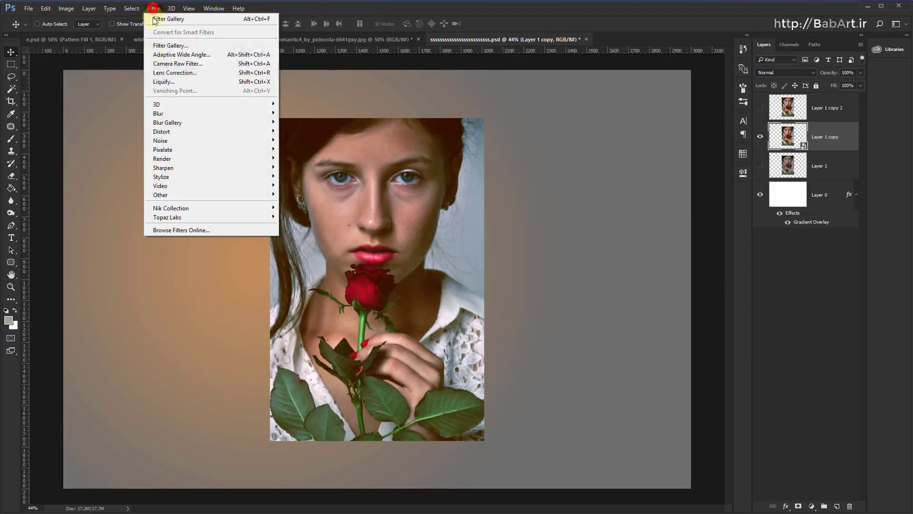
left_click(172, 46)
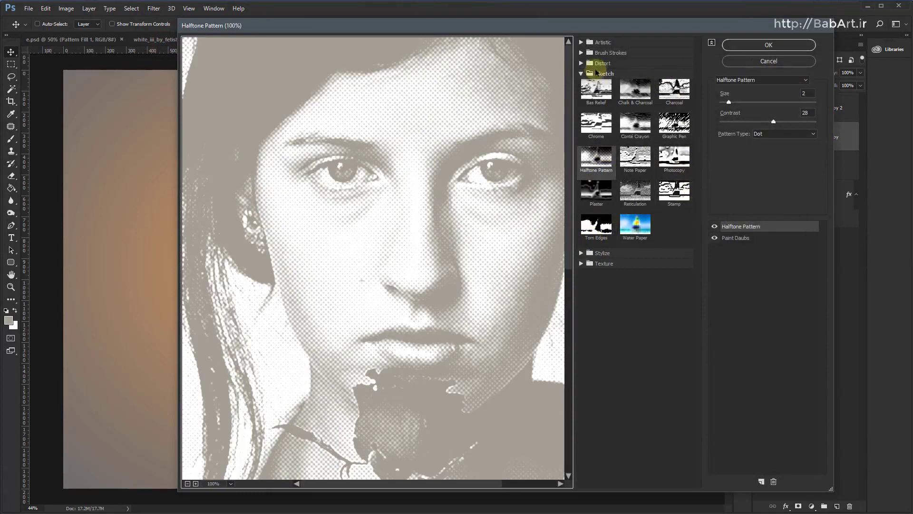
left_click(581, 42)
left_click(596, 131)
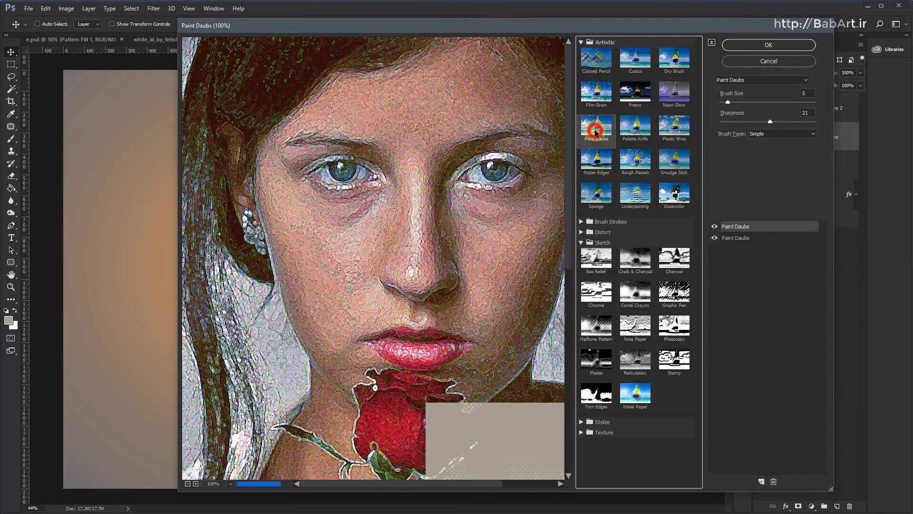
Delete the second Paint Daubs effect and apply the single one (Brush Size 5, Sharpness 21)
left_click(754, 237)
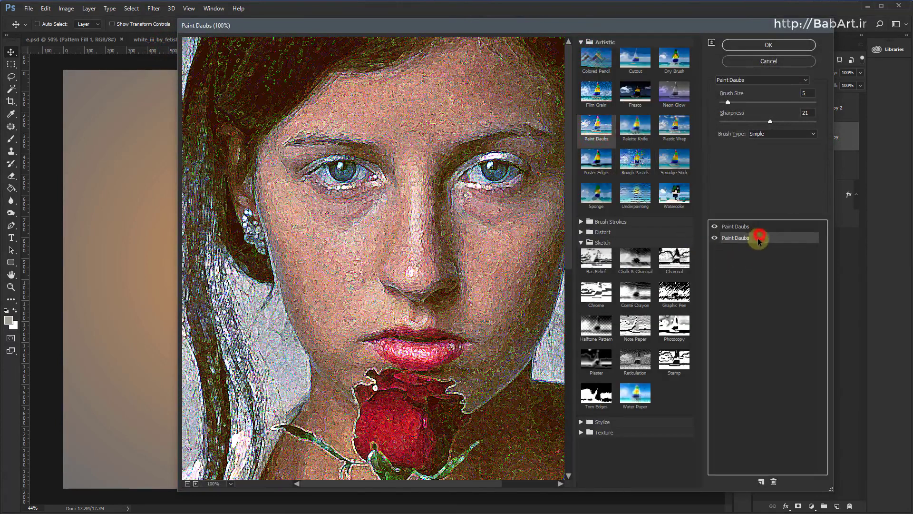
left_click(773, 482)
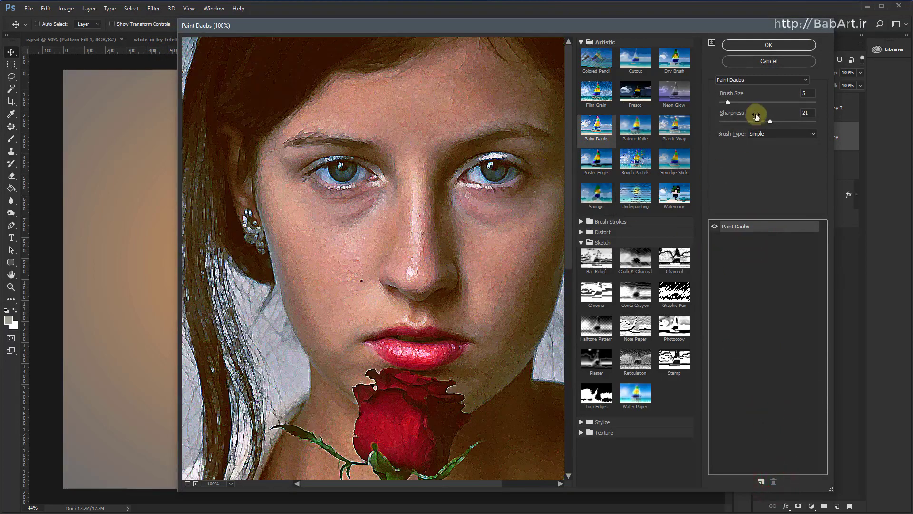
left_click(777, 46)
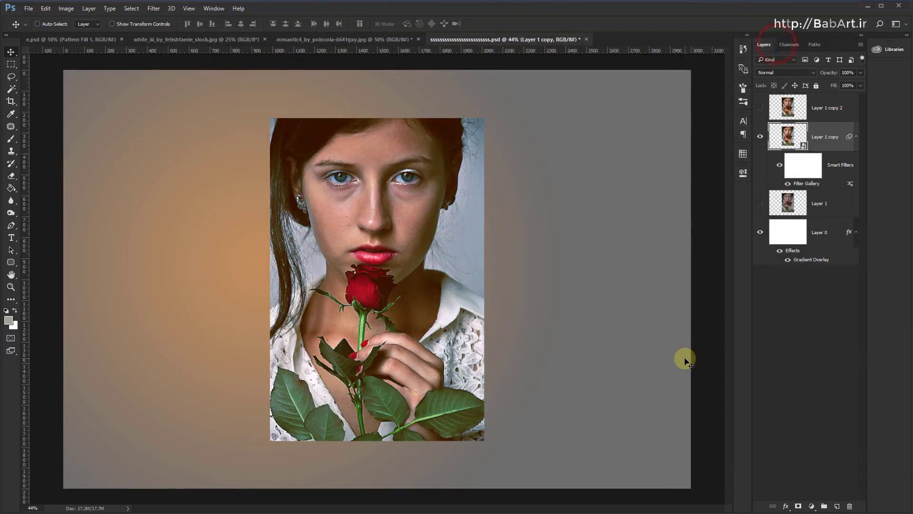
Duplicate Layer 1 copy as Layer 1 copy 3 and delete the copy's Filter Gallery smart filter
scroll(394, 208, "up", 3)
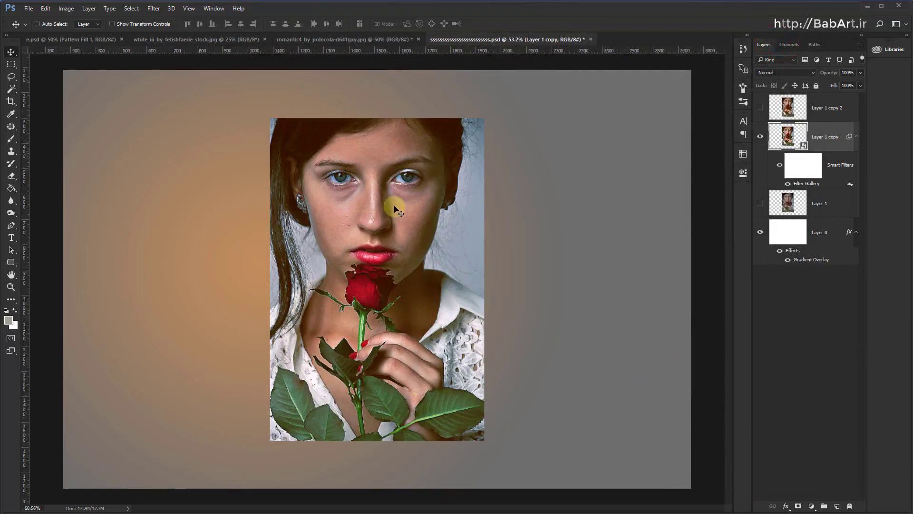
scroll(394, 208, "up", 1)
scroll(391, 204, "up", 1)
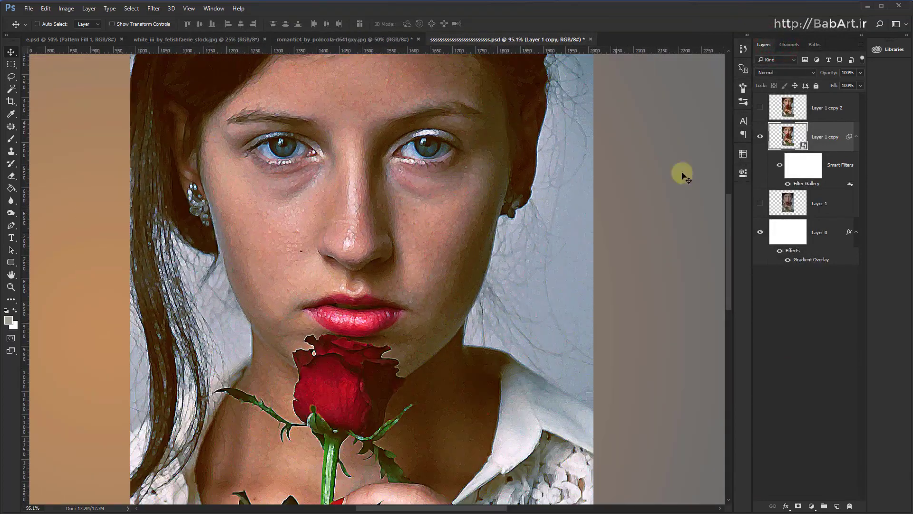
right_click(817, 137)
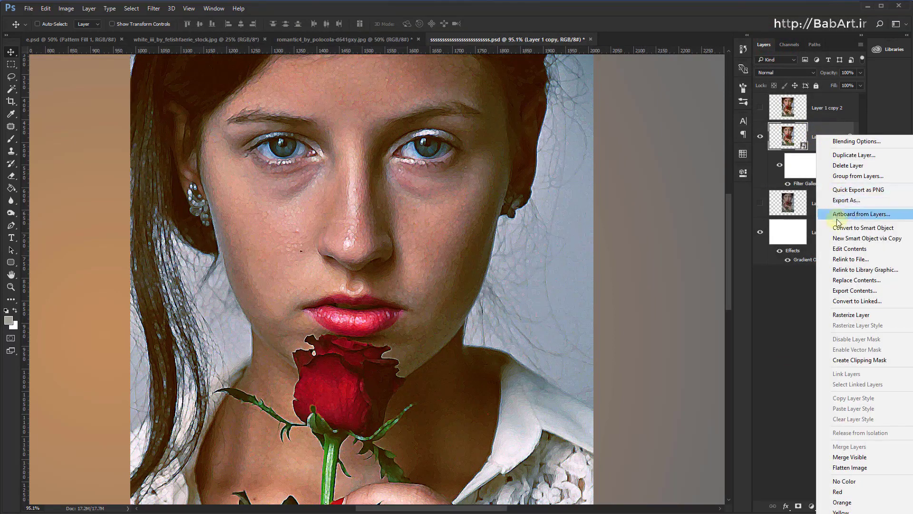
left_click(840, 157)
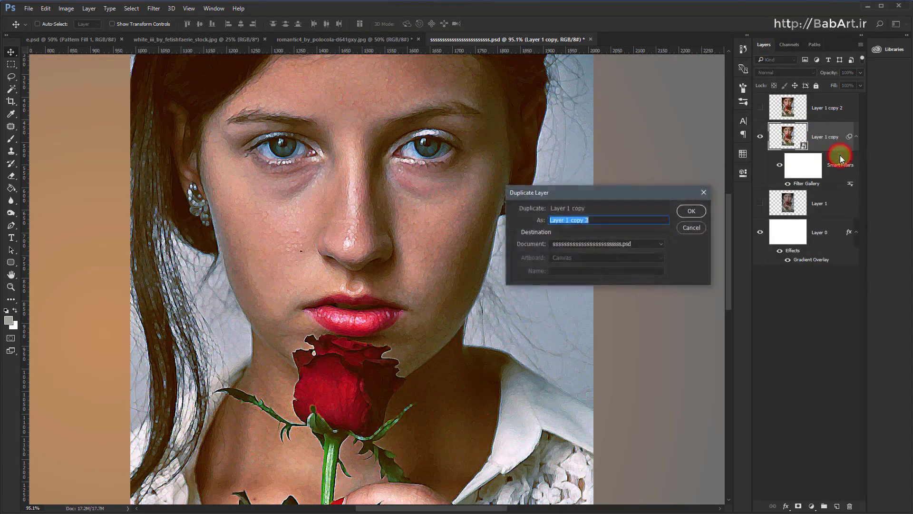
key("Return")
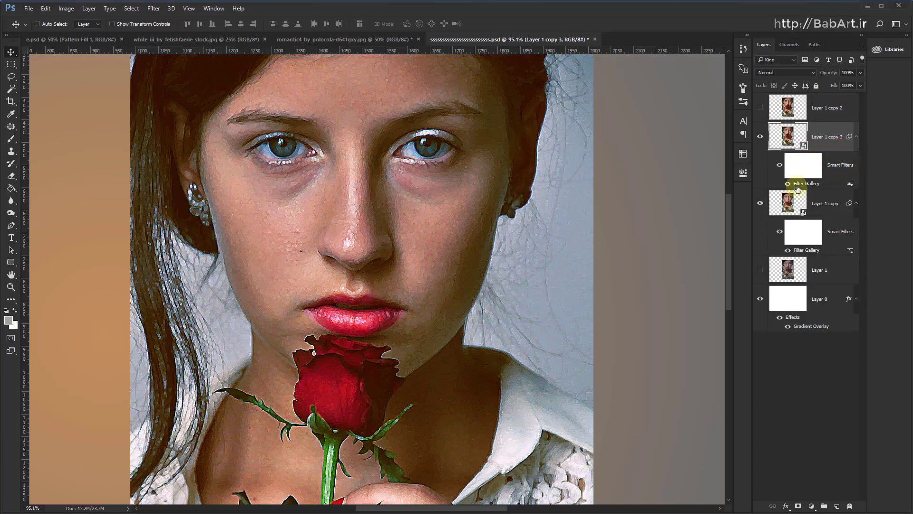
right_click(799, 186)
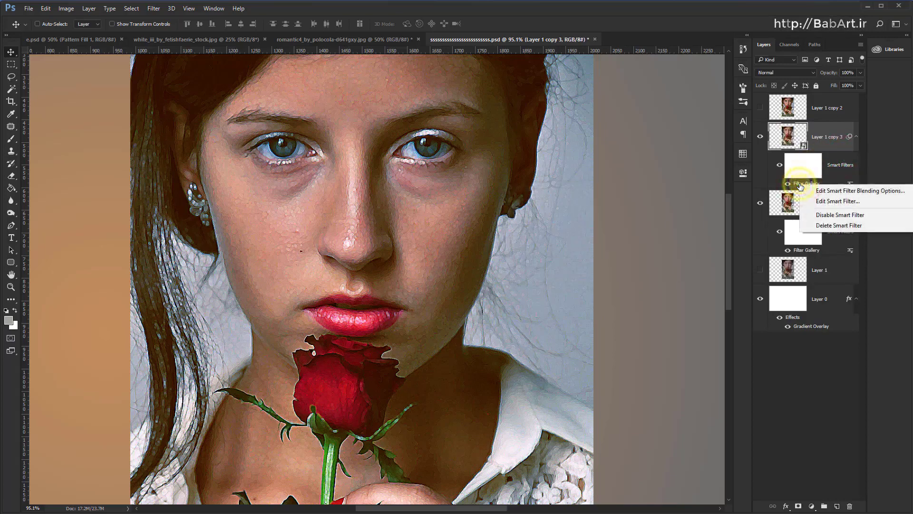
left_click(822, 226)
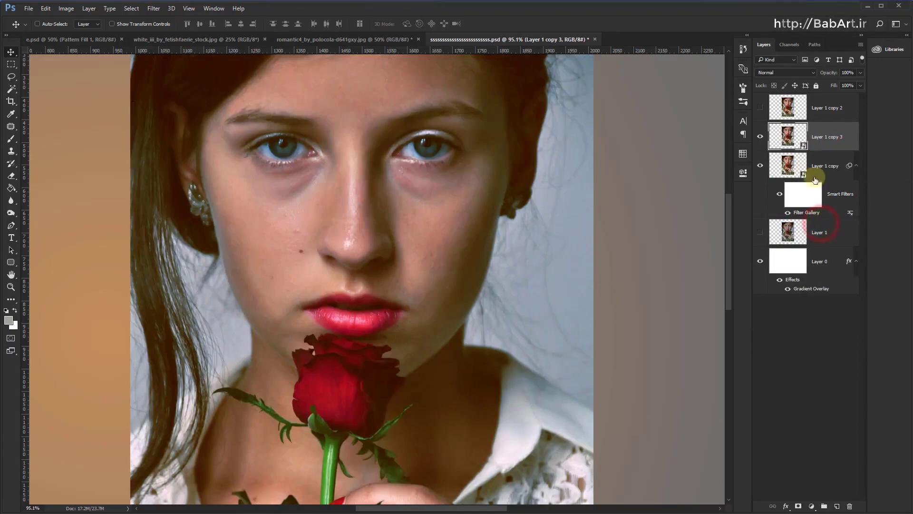
Apply Sketch > Halftone Pattern to Layer 1 copy 3 with Size 2, Dot type and Contrast 33
left_click(159, 9)
left_click(172, 44)
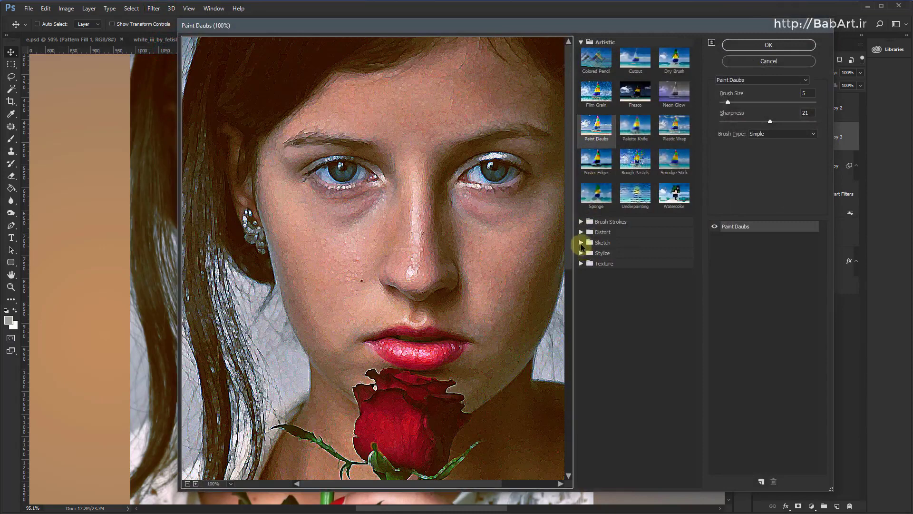
left_click(581, 242)
left_click(596, 325)
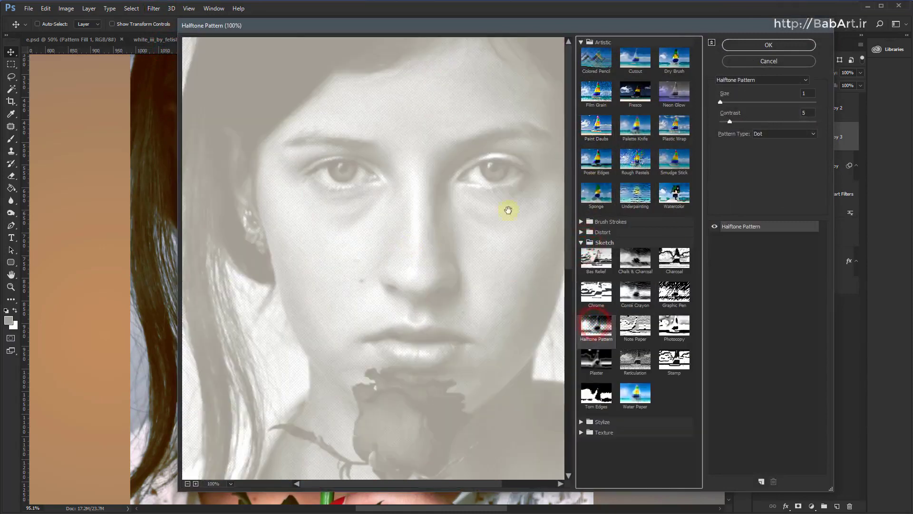
mouse_move(730, 123)
left_mouse_down()
mouse_move(742, 120)
mouse_move(741, 102)
left_mouse_up()
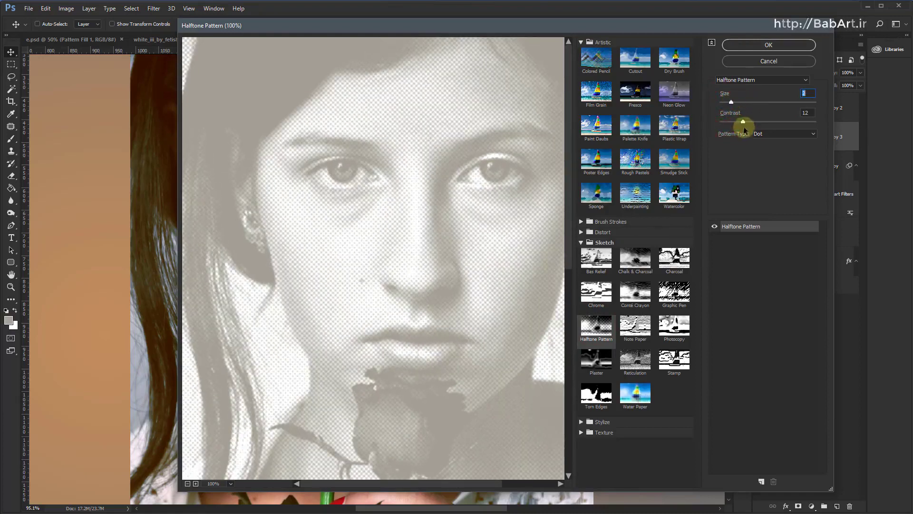
mouse_move(744, 123)
left_mouse_down()
mouse_move(783, 125)
mouse_move(776, 125)
left_mouse_up()
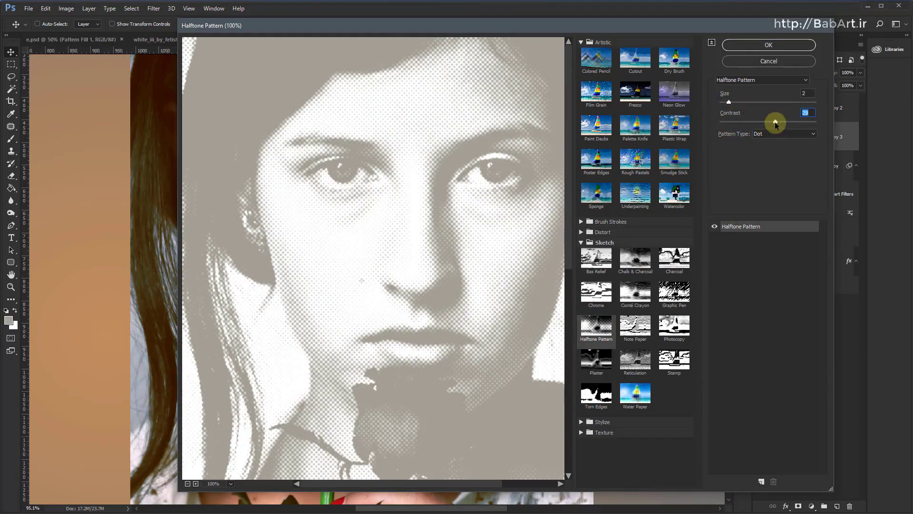
left_click(794, 44)
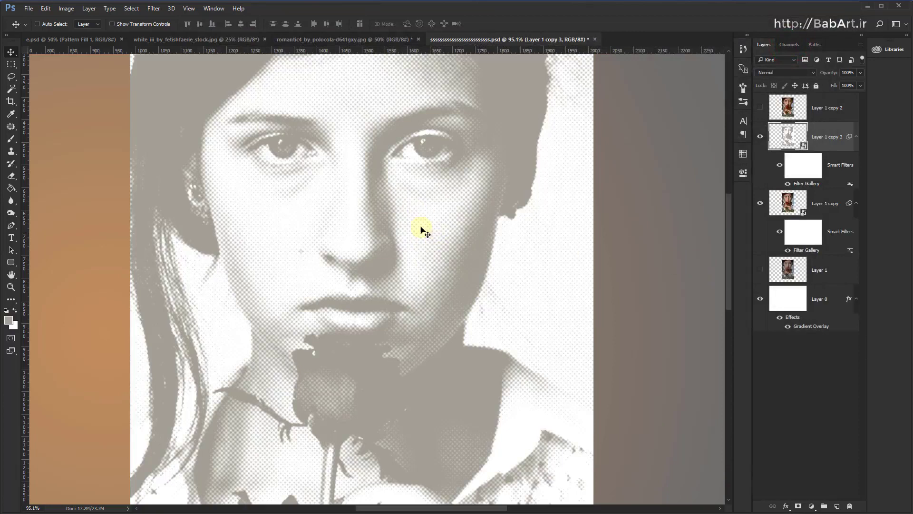
Try Soft Light and Hard Light on the halftone layer, settle on Overlay, and zoom out
left_click(791, 72)
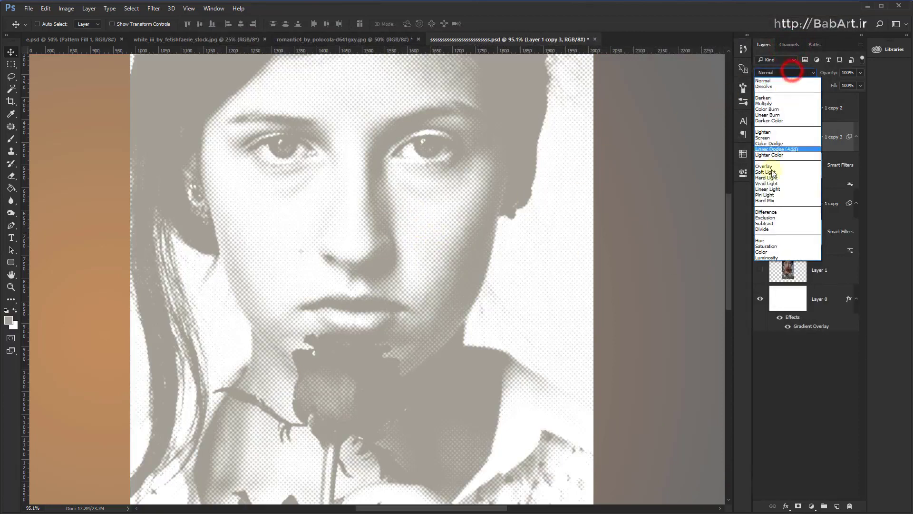
left_click(768, 173)
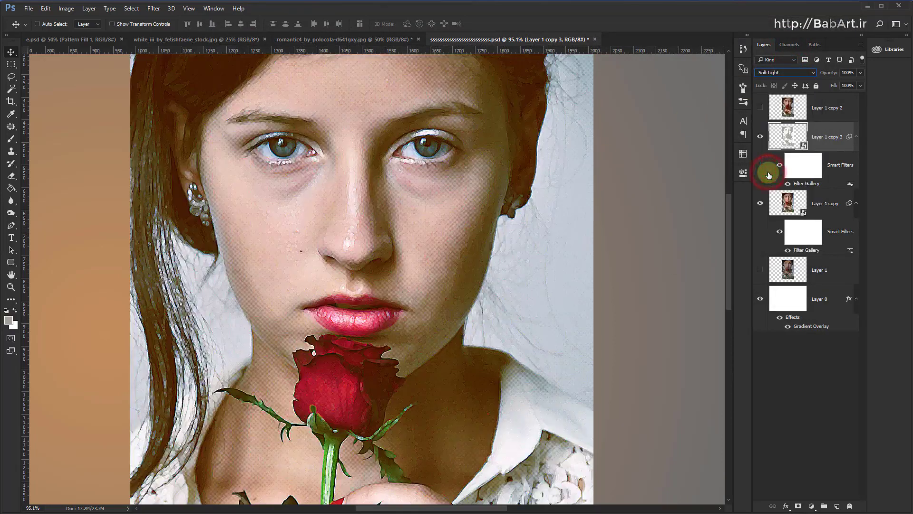
left_click(784, 74)
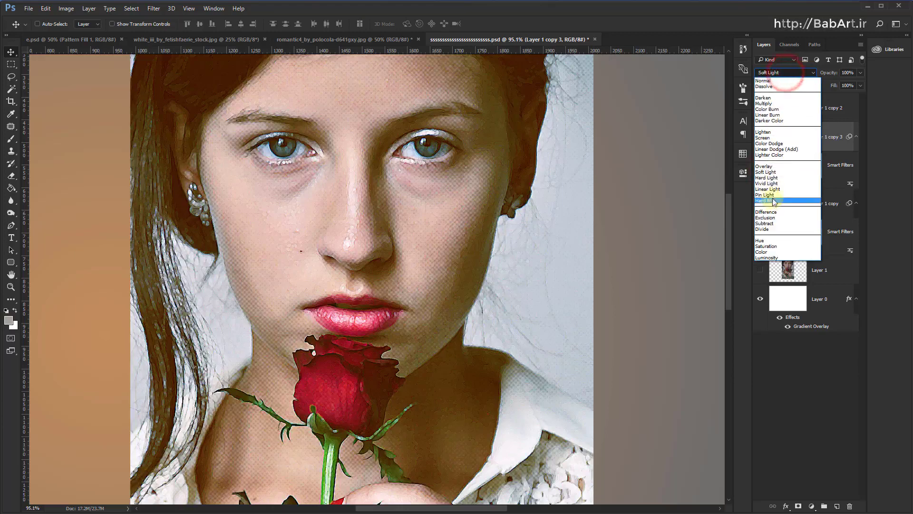
left_click(770, 178)
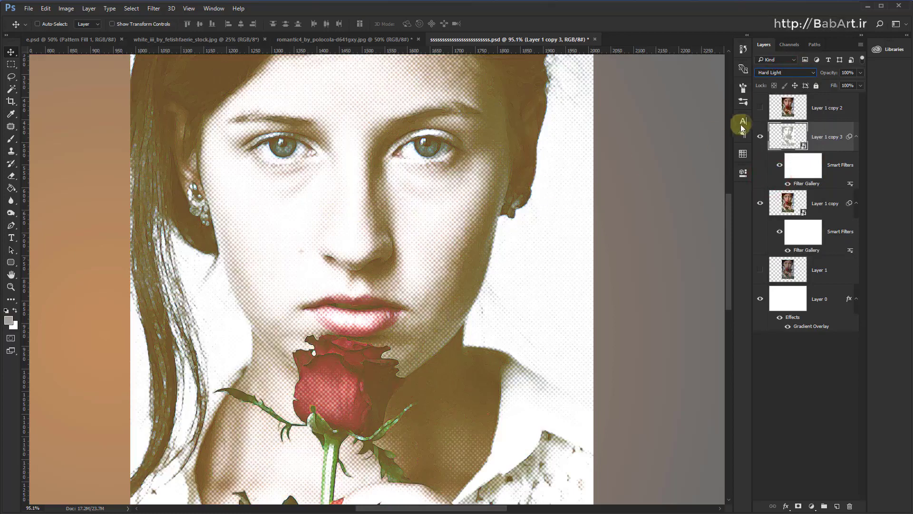
left_click(785, 72)
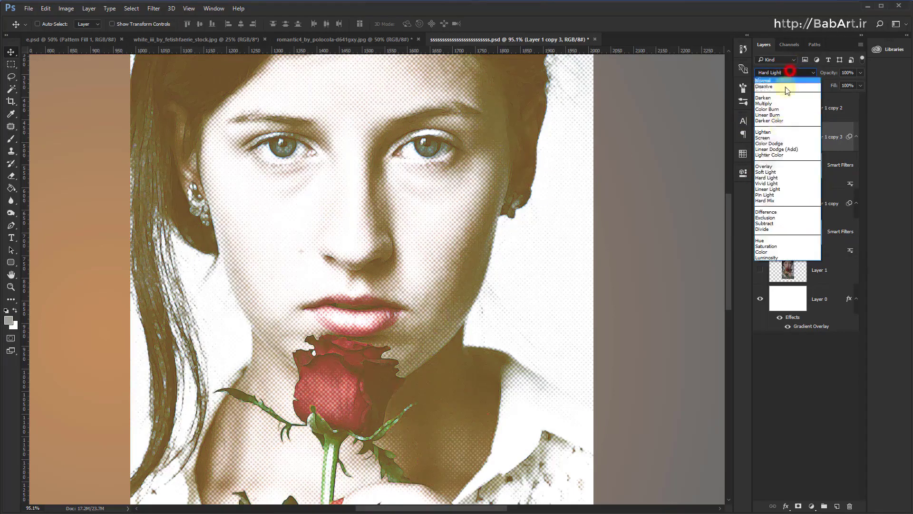
left_click(778, 166)
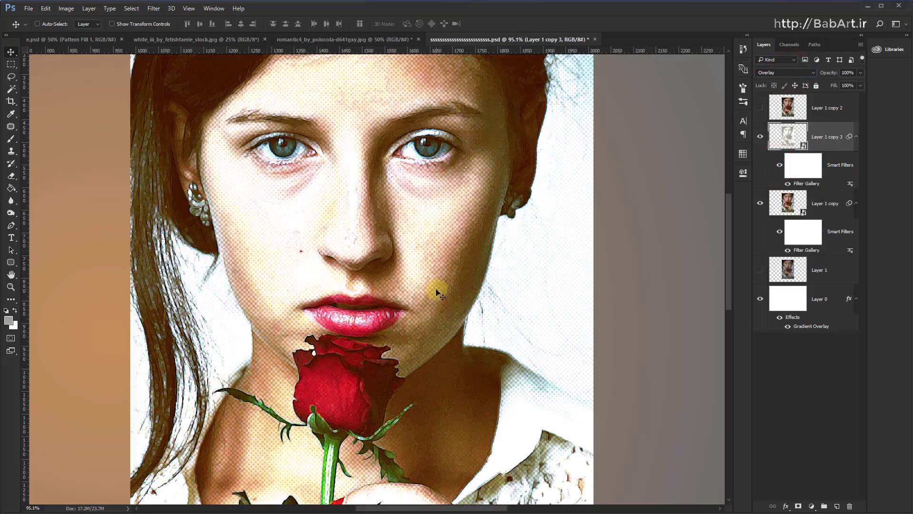
scroll(438, 291, "down", 1)
scroll(461, 279, "down", 2)
scroll(465, 236, "down", 1)
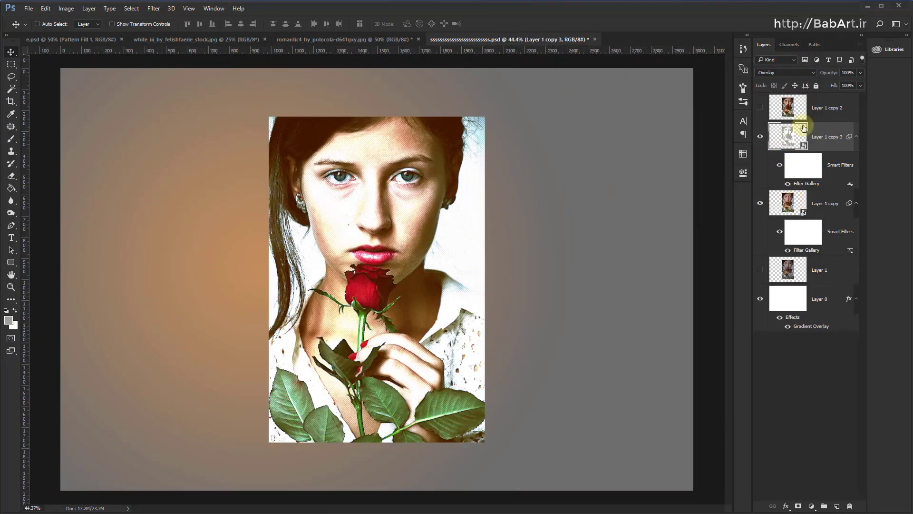
left_click(801, 252)
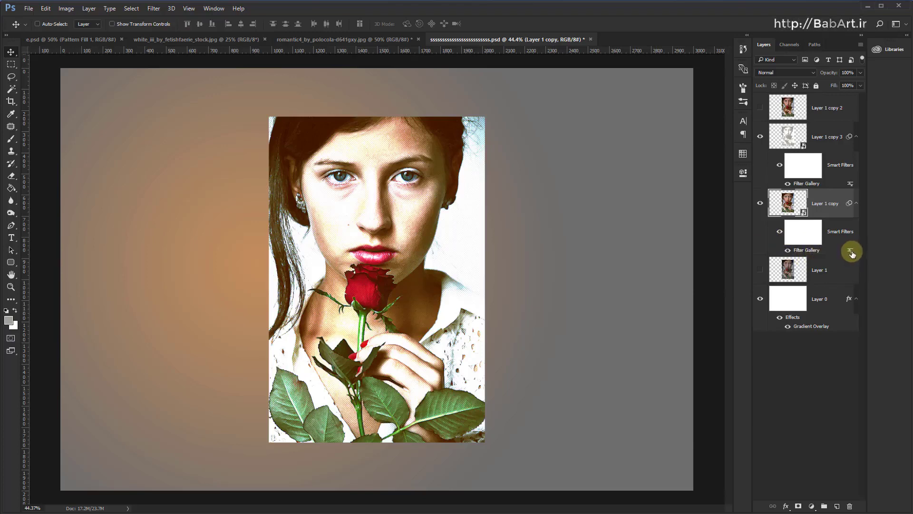
double_click(798, 250)
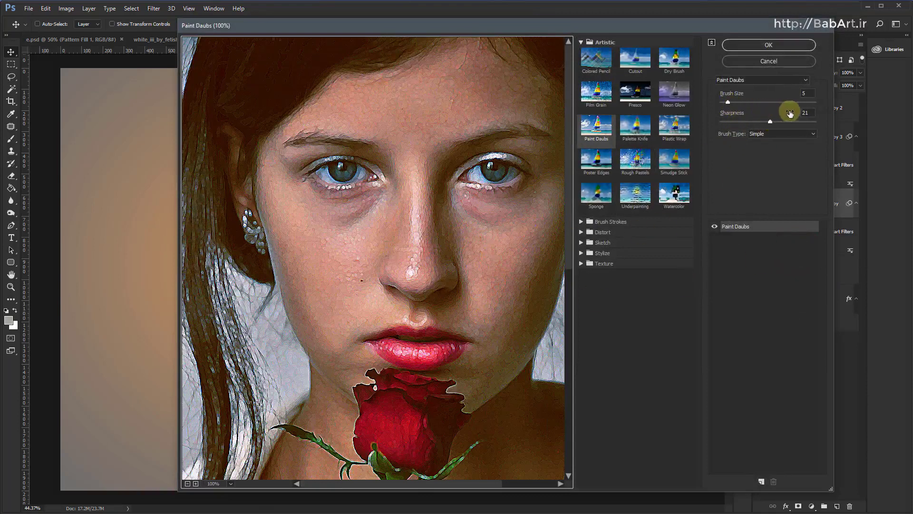
left_click(804, 60)
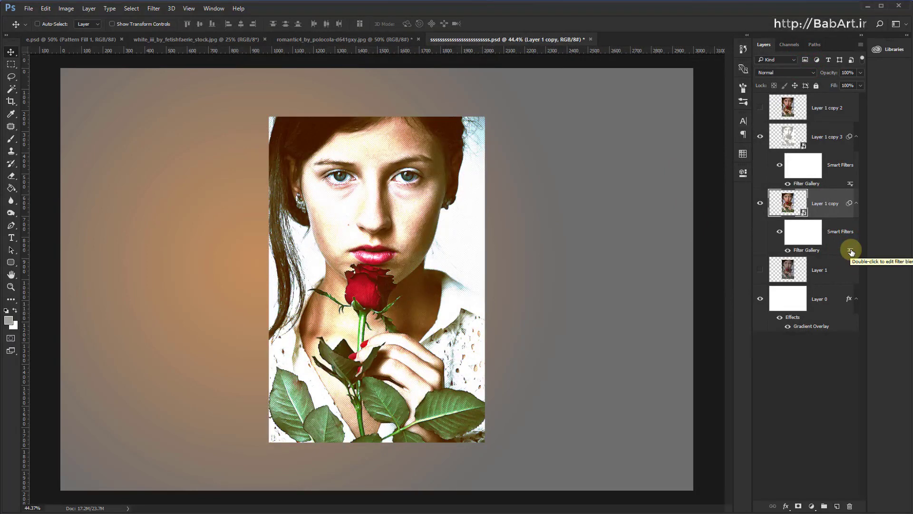
After trying Multiply and Hard Mix, blend Layer 1 copy's Filter Gallery effect as Soft Light, 100% opacity
double_click(851, 251)
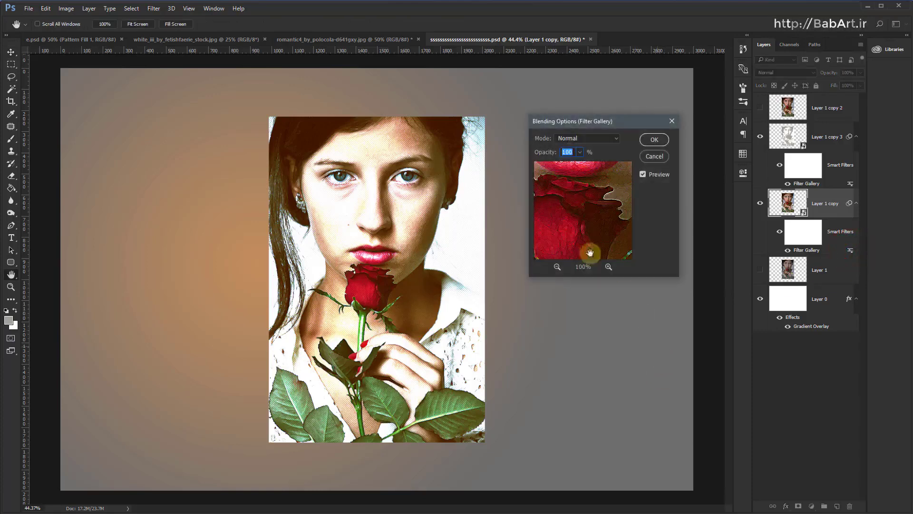
left_click(616, 137)
left_click(586, 177)
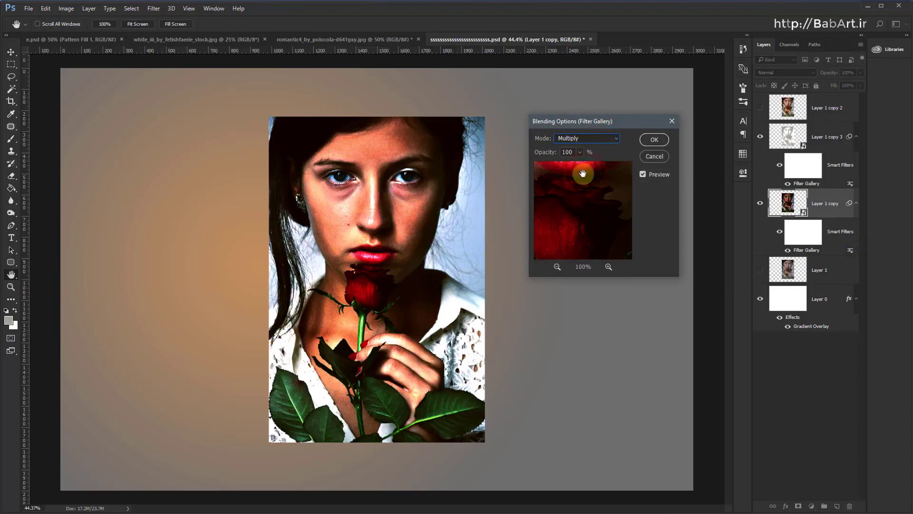
left_click(616, 138)
left_click(580, 254)
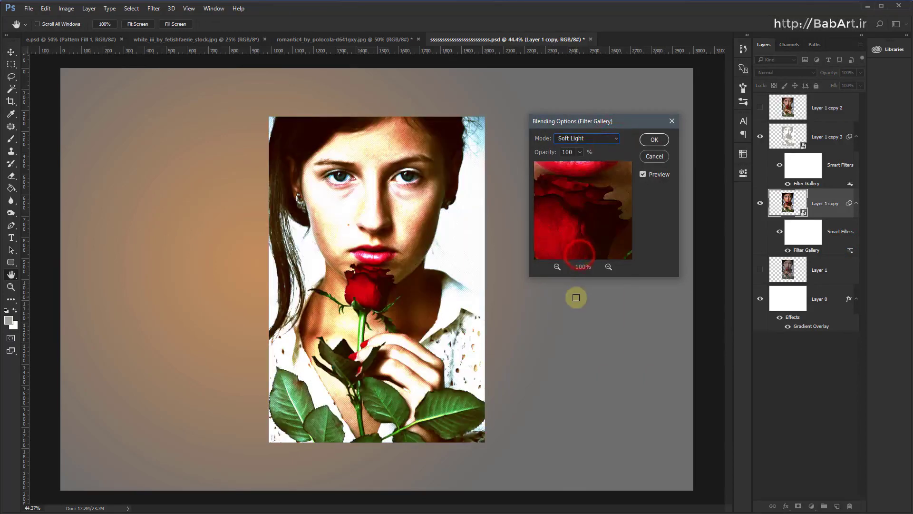
left_click(613, 138)
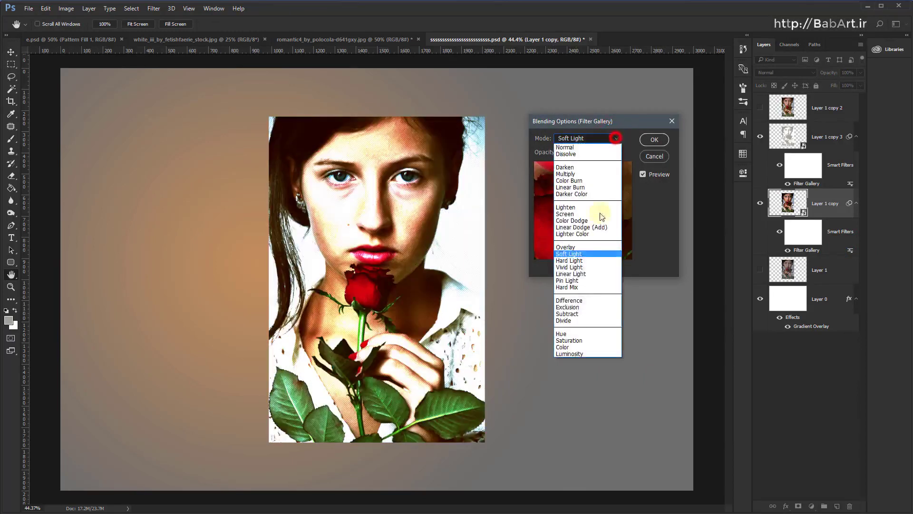
left_click(571, 287)
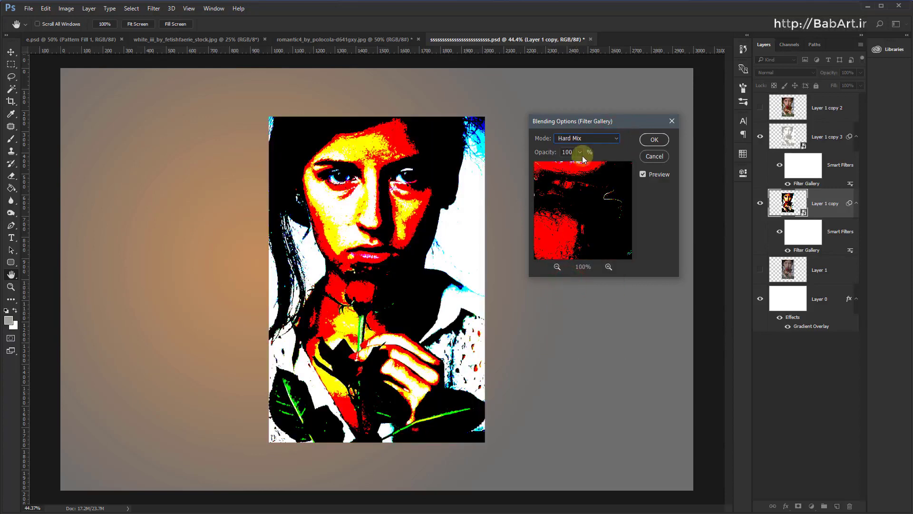
left_click(612, 137)
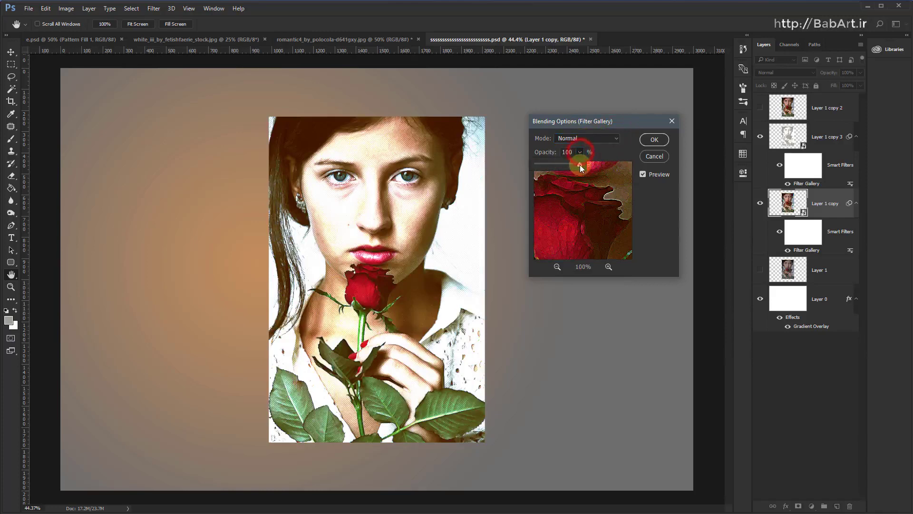
left_click_drag(566, 164, 526, 165)
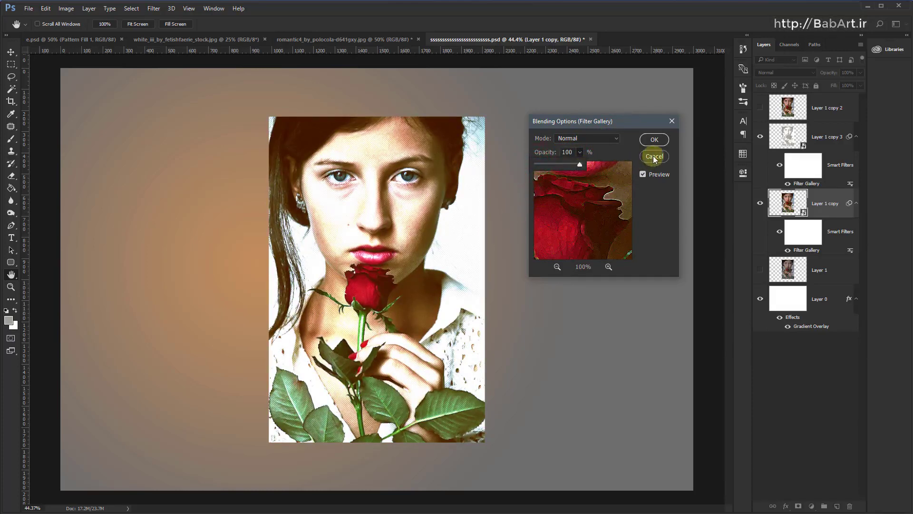
left_click(621, 141)
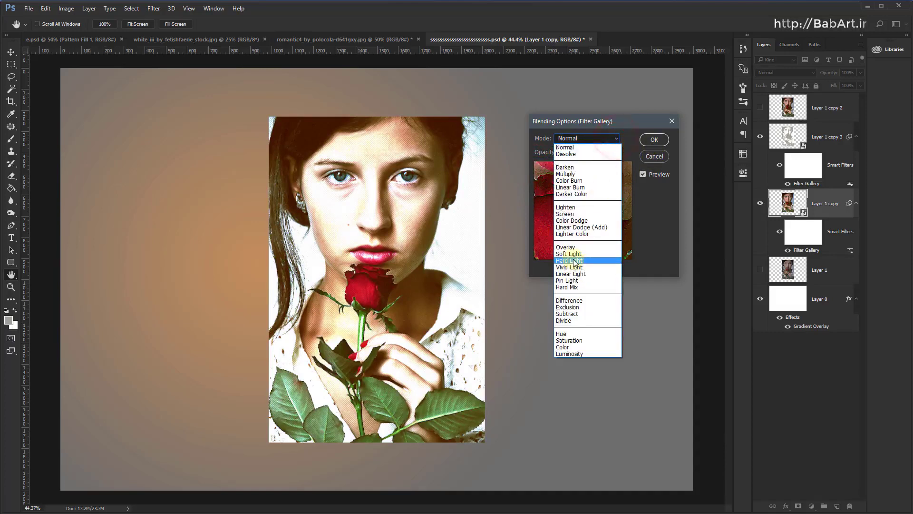
left_click(575, 253)
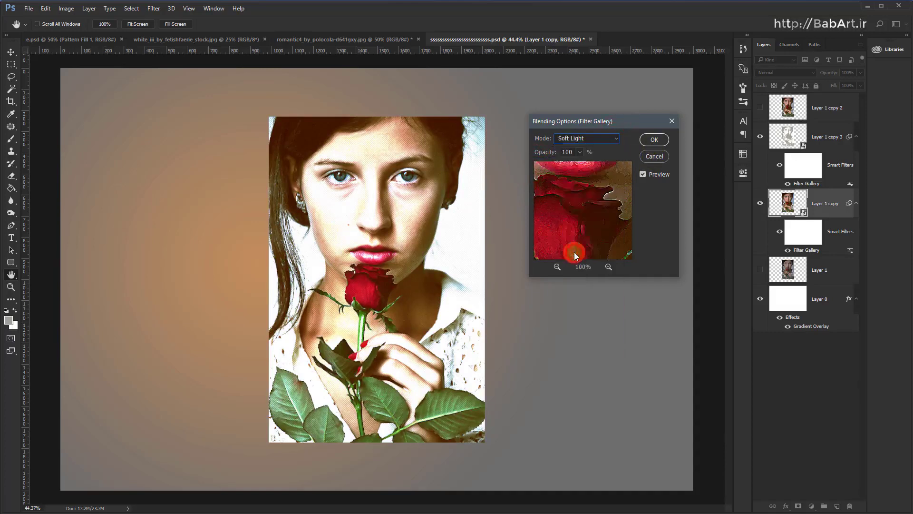
left_click(655, 140)
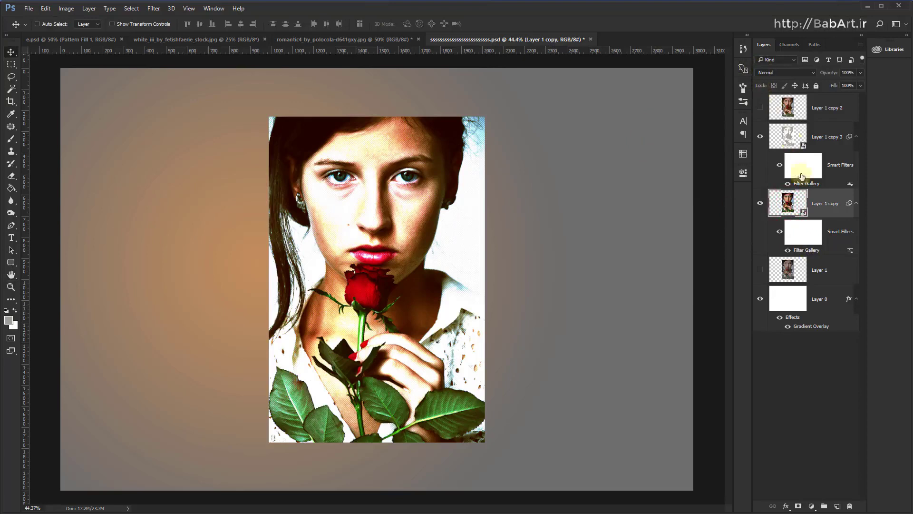
Blend Layer 1 copy 3's halftone Filter Gallery filter in Soft Light at 100% opacity
left_click(798, 145)
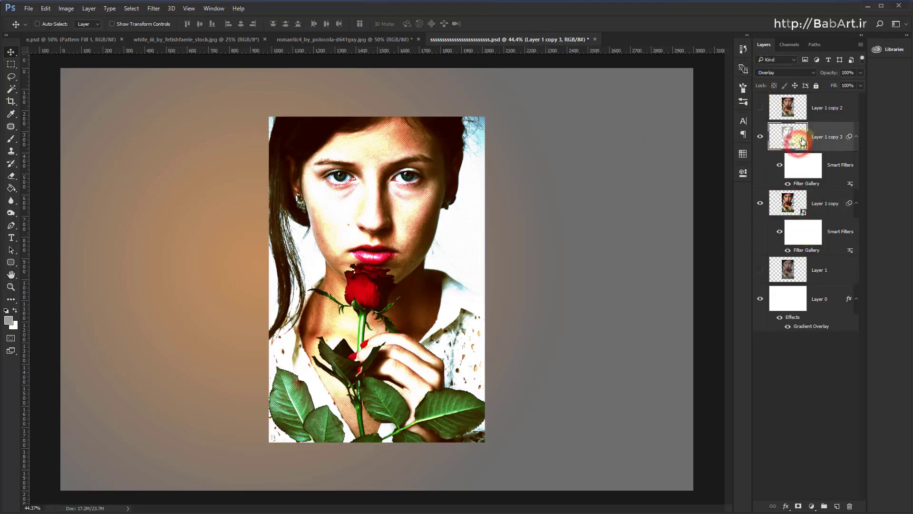
double_click(851, 183)
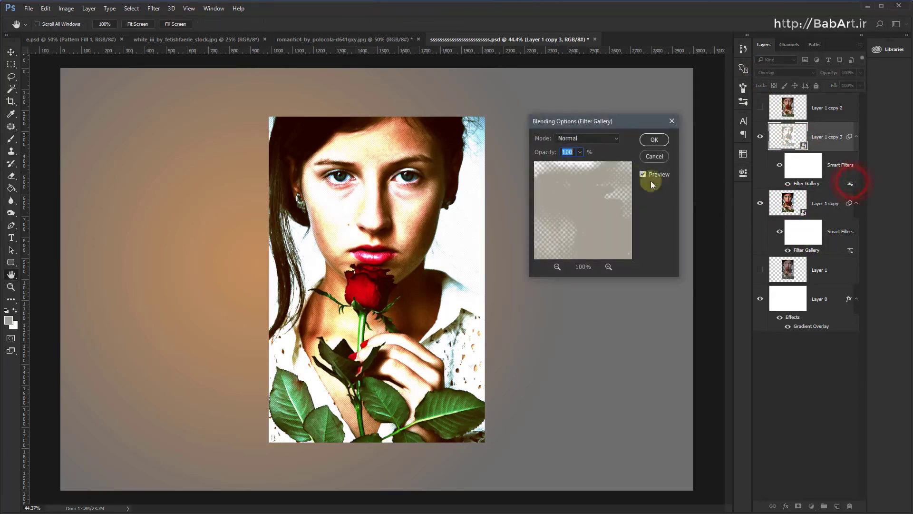
left_click(616, 138)
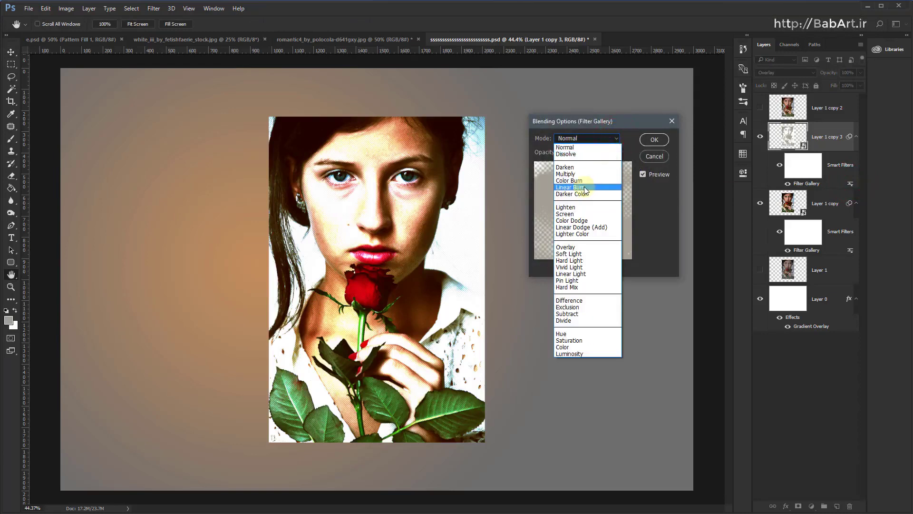
left_click(572, 246)
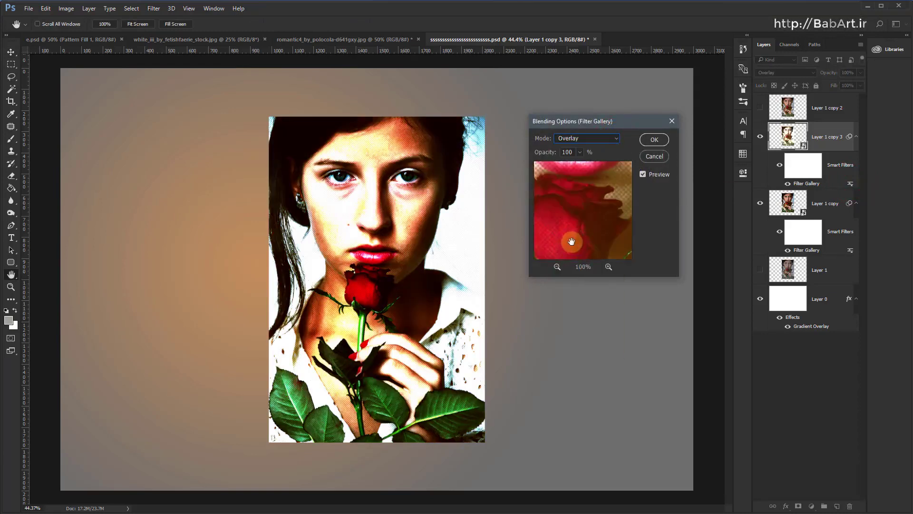
left_click(593, 138)
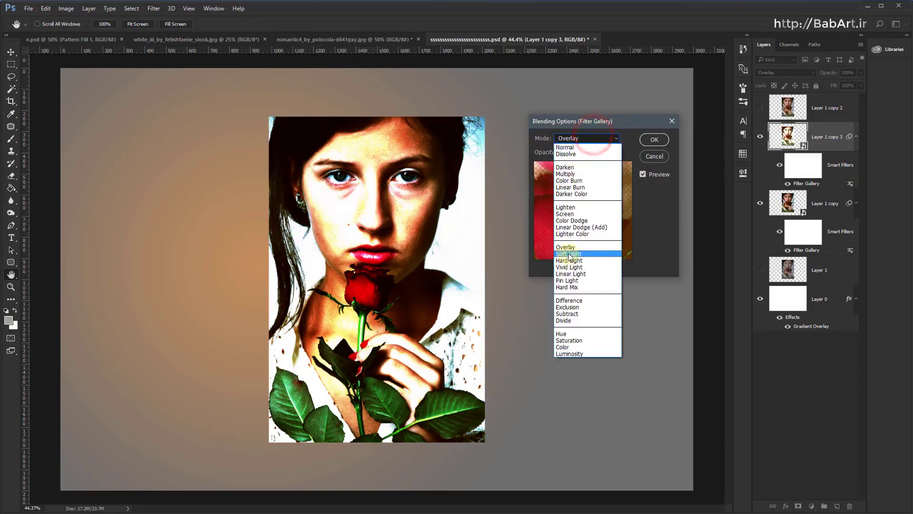
left_click(568, 252)
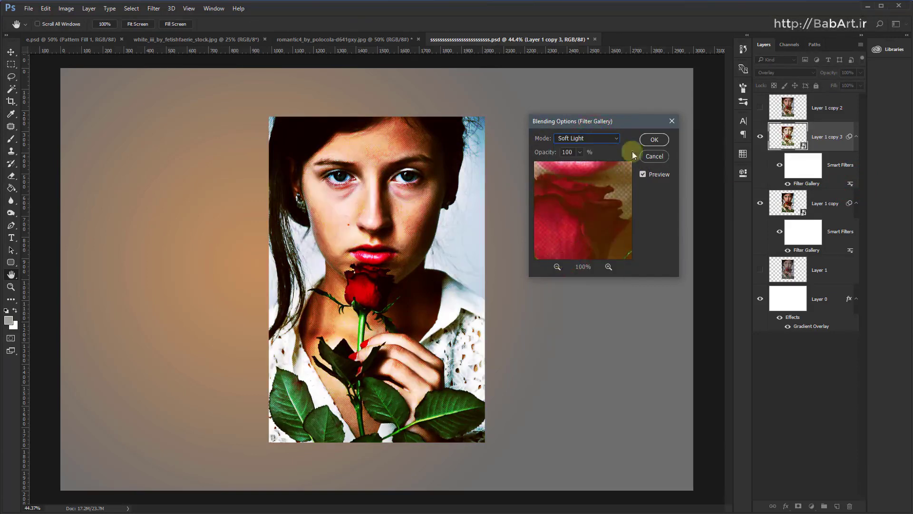
left_click(657, 138)
Zoom out to fit the whole portrait and collapse the smart-filter list under Layer 1 copy 3
key("v")
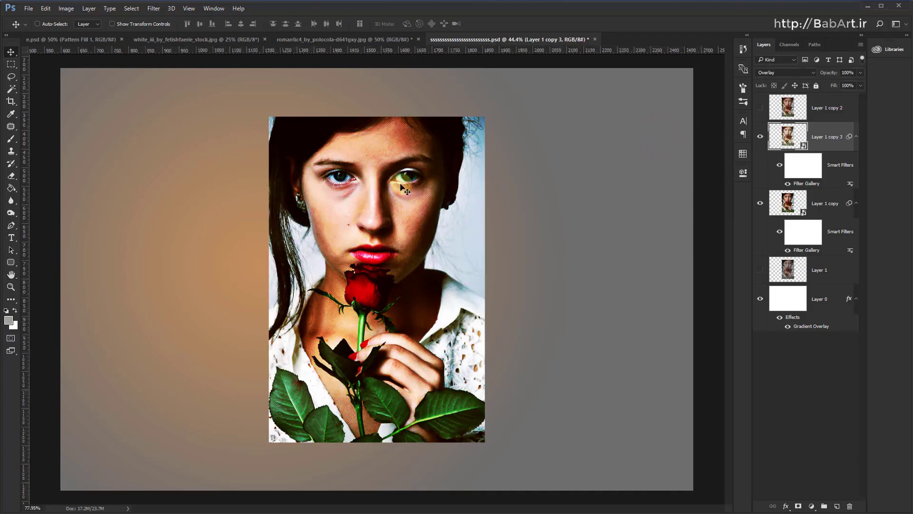
scroll(403, 190, "up", 5)
scroll(403, 191, "up", 2)
scroll(403, 190, "down", 1)
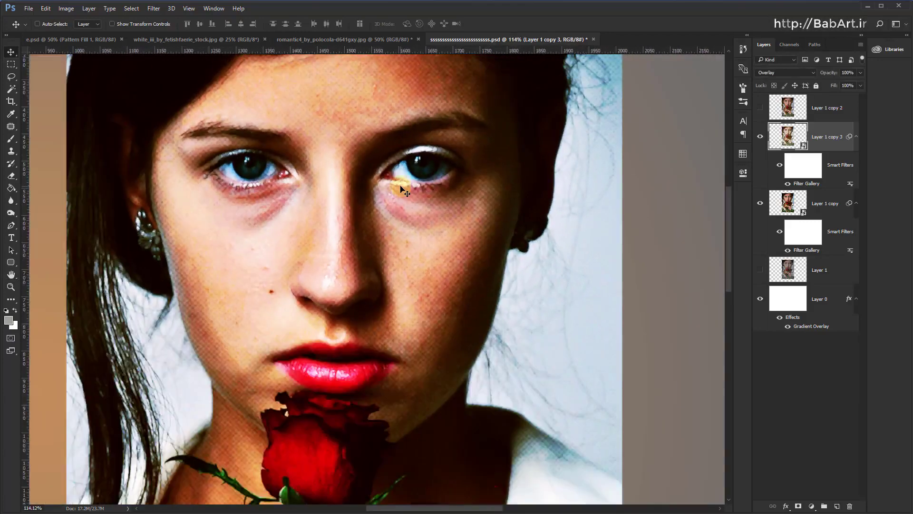
scroll(403, 190, "down", 1)
scroll(403, 190, "down", 2)
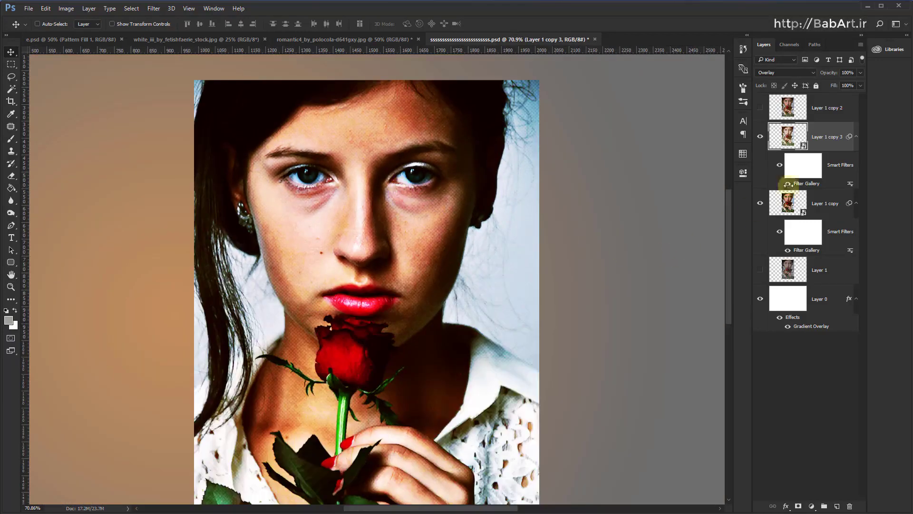
left_click(856, 138)
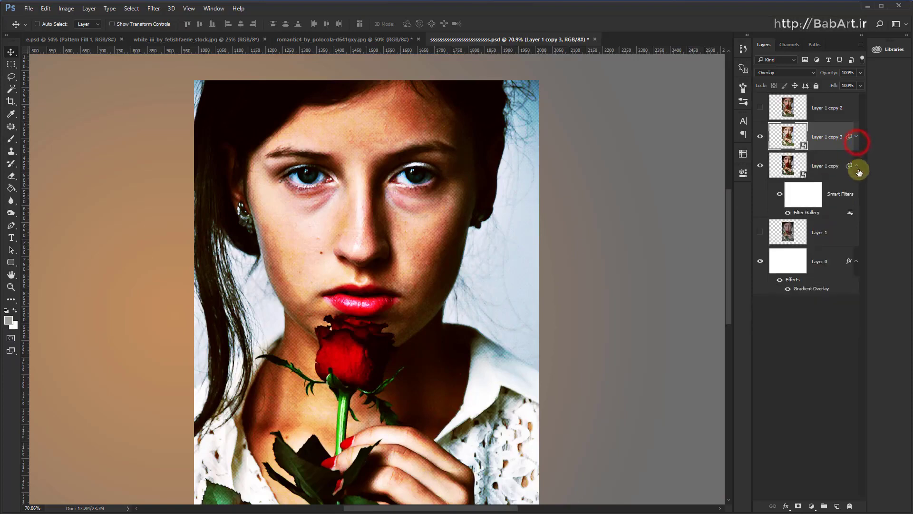
Collapse the smart-filter lists, then duplicate Layer 1 copy 3 and Layer 1 copy together
left_click(857, 166)
left_click(818, 163, "shift")
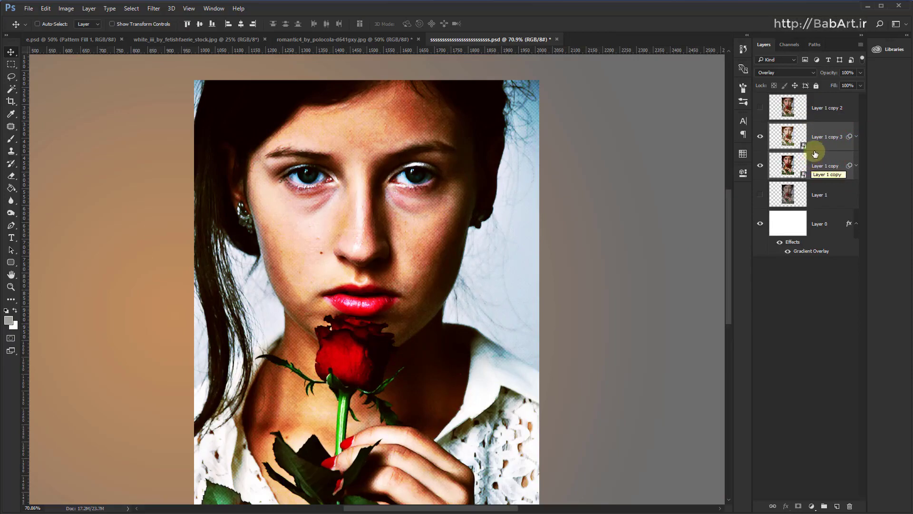
right_click(815, 143)
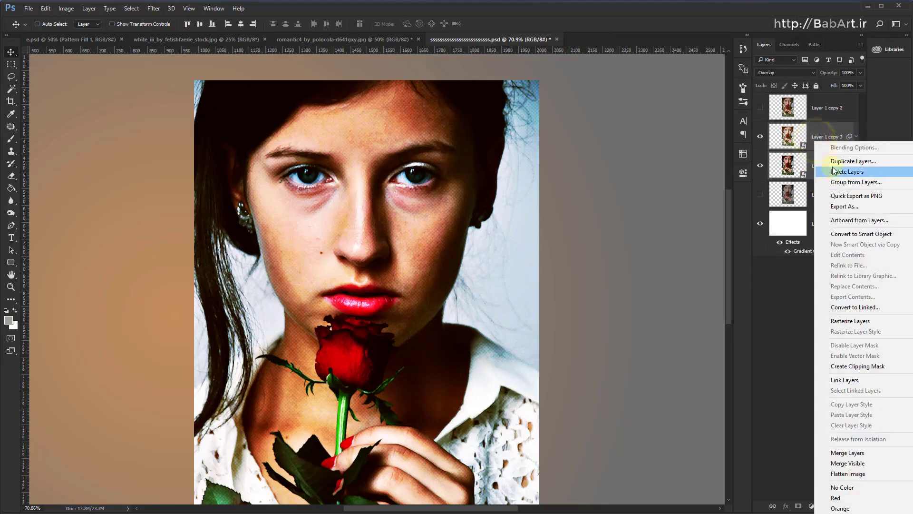
left_click(832, 165)
key("Return")
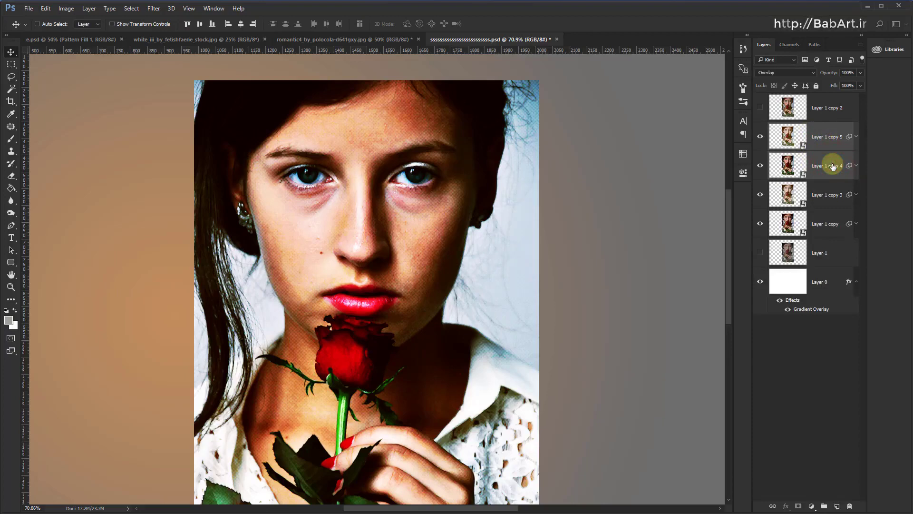
Merge the duplicates into Layer 1 copy 5 and hide the two original filtered layers
right_click(818, 133)
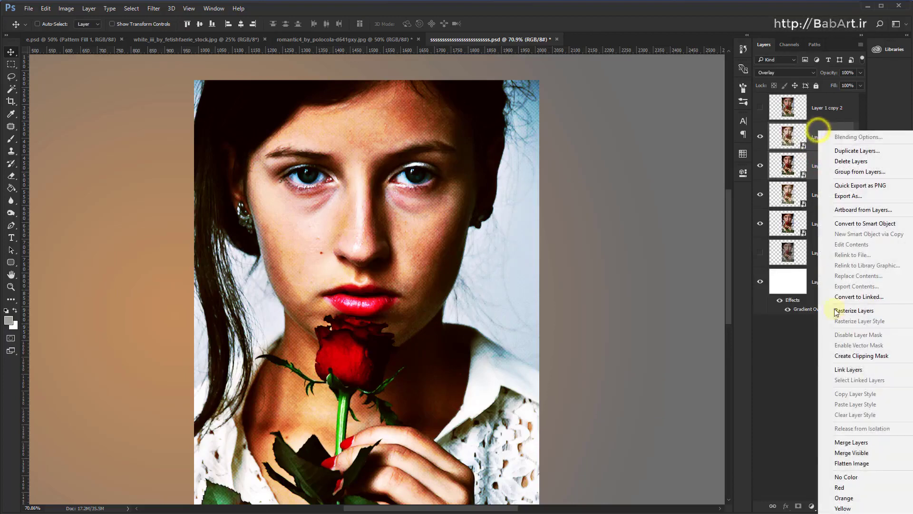
left_click(841, 443)
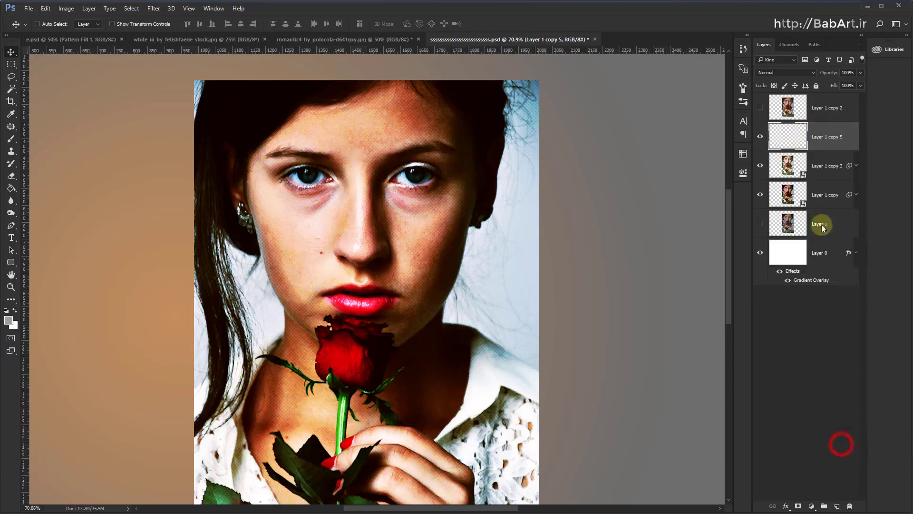
left_click(760, 165)
left_click(760, 194)
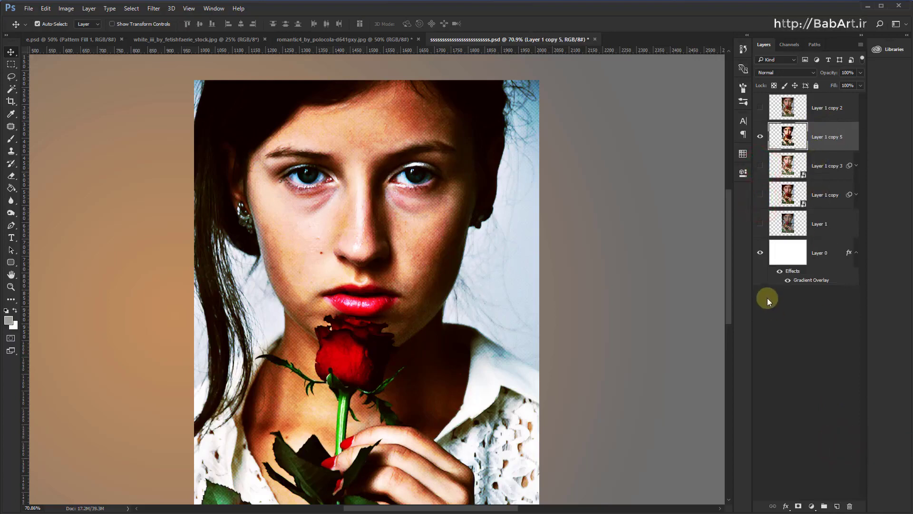
Save, then apply Color Halftone with Max. Radius 10 pixels to Layer 1 copy 5
key("ctrl+s")
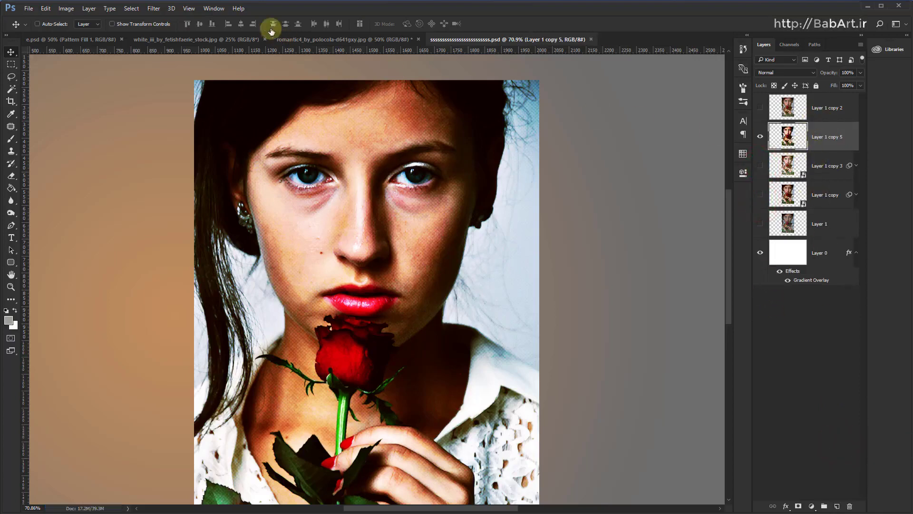
left_click(154, 8)
mouse_move(163, 150)
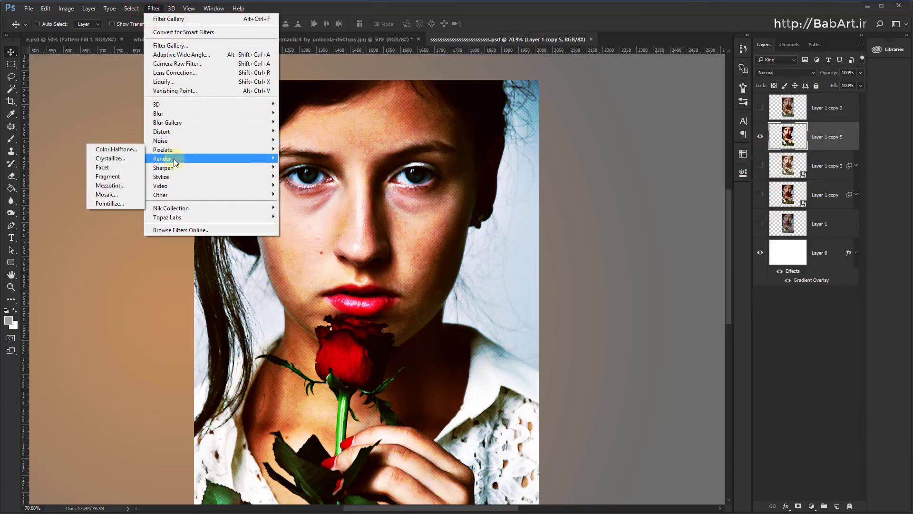
left_click(122, 151)
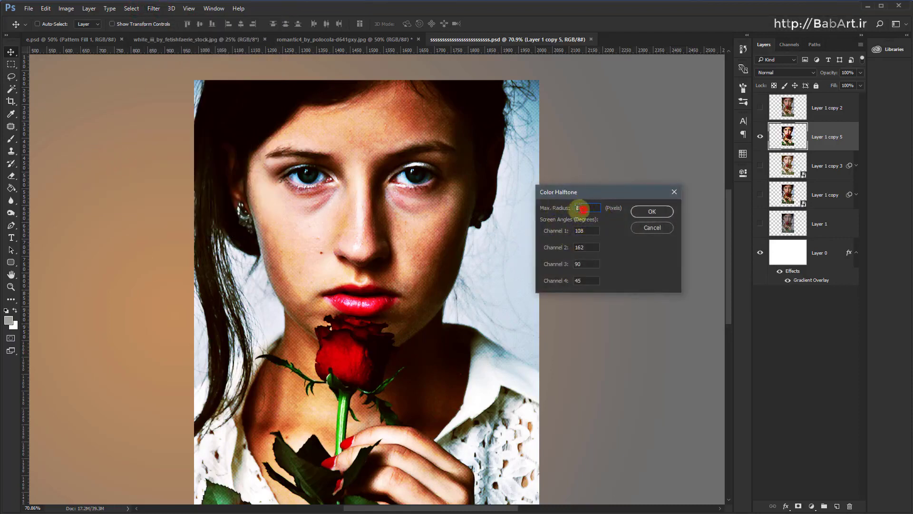
double_click(583, 208)
type("10")
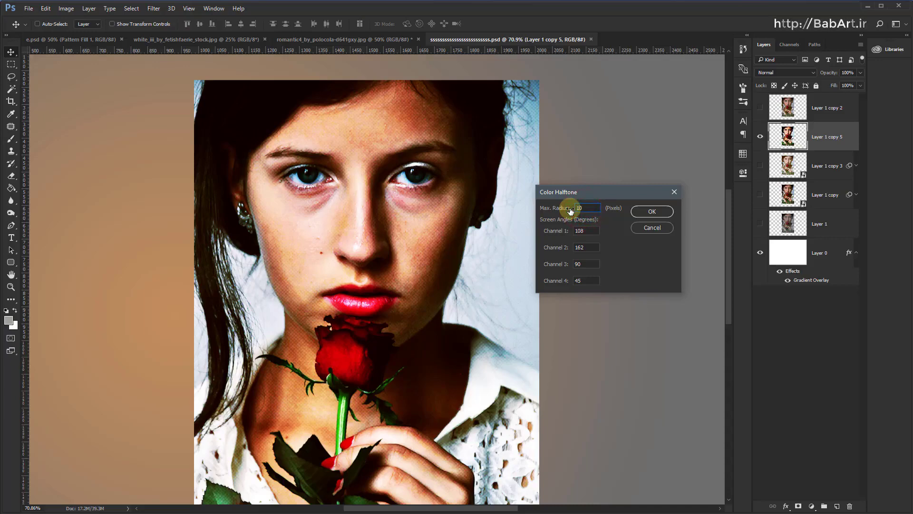
key("Return")
Compare against the original via undo, then reapply Pixelate > Color Halftone to Layer 1 copy 5
key("ctrl+z")
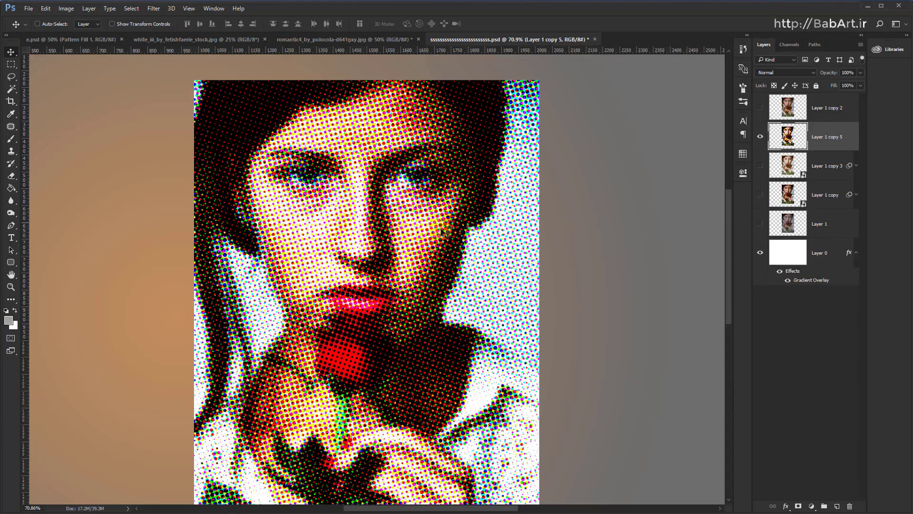
key("ctrl+z")
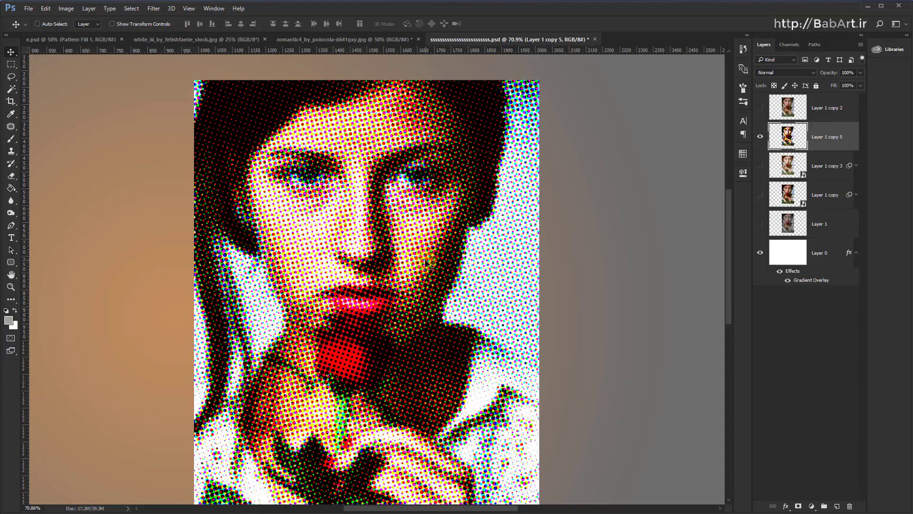
key("ctrl")
key("ctrl+z")
key("ctrl+z")
key("ctrl+z")
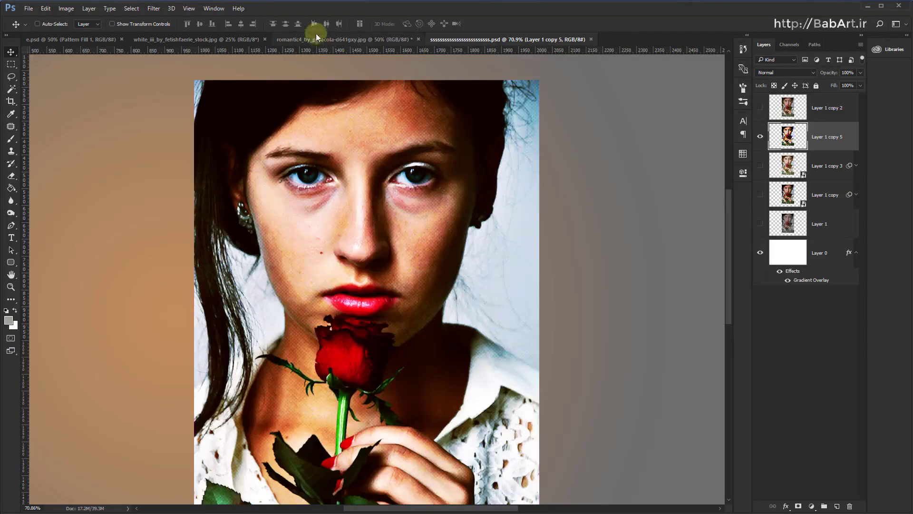
left_click(153, 8)
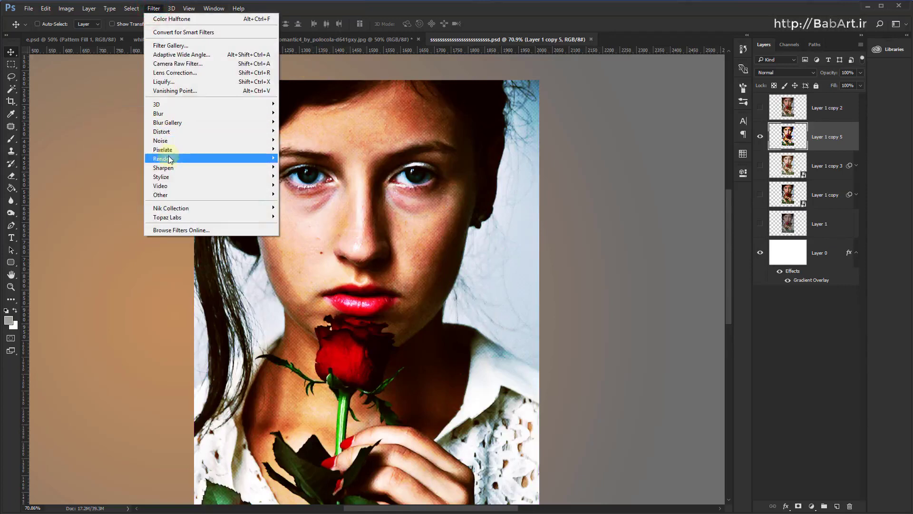
left_click(168, 147)
left_click(116, 149)
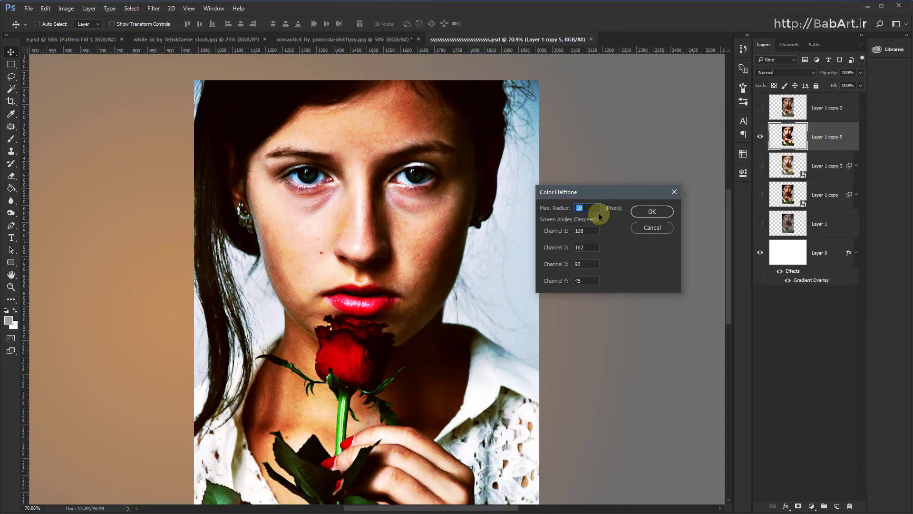
left_click(649, 211)
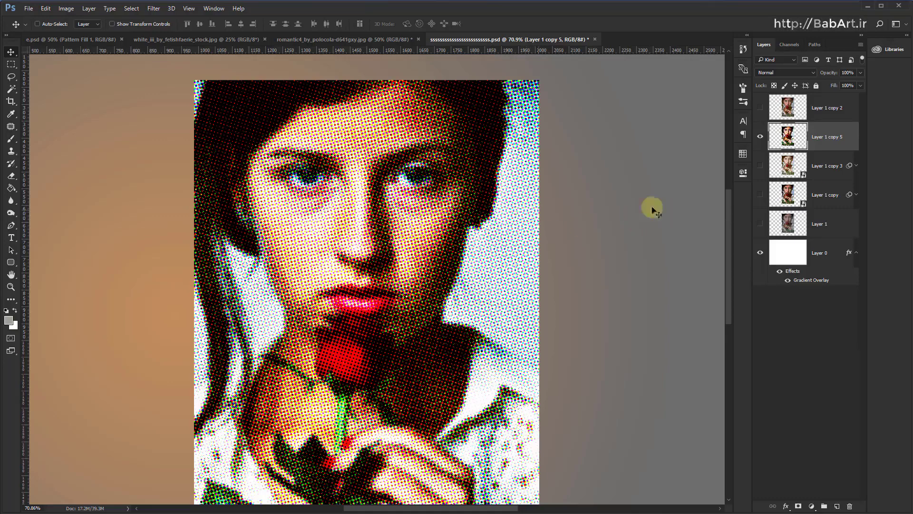
Duplicate the original filtered layers, Layer 1 copy 3 and Layer 1 copy, once more
left_click(797, 167)
left_click(822, 193)
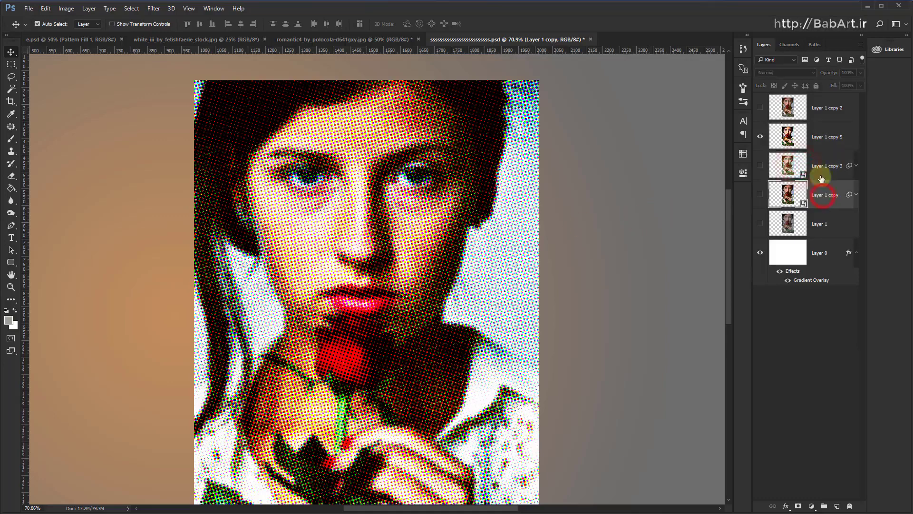
left_click(821, 174, "shift")
right_click(822, 175)
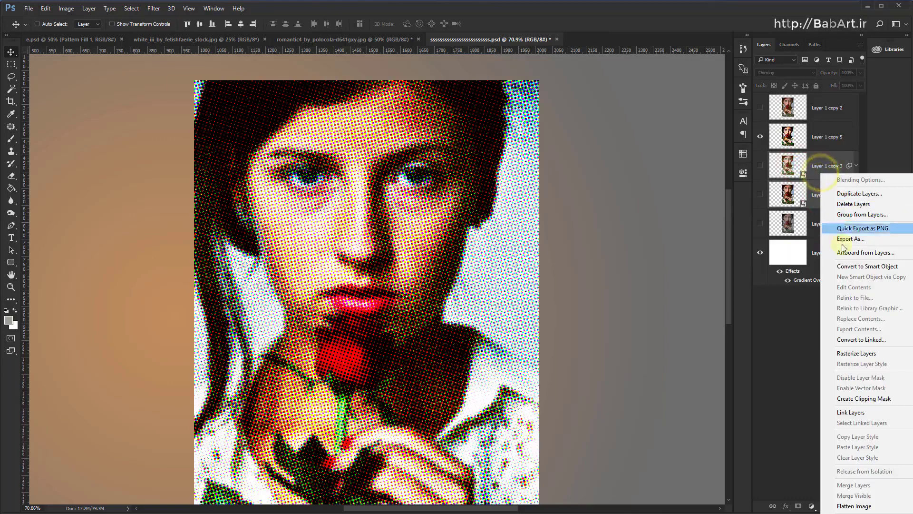
left_click(849, 194)
key("Return")
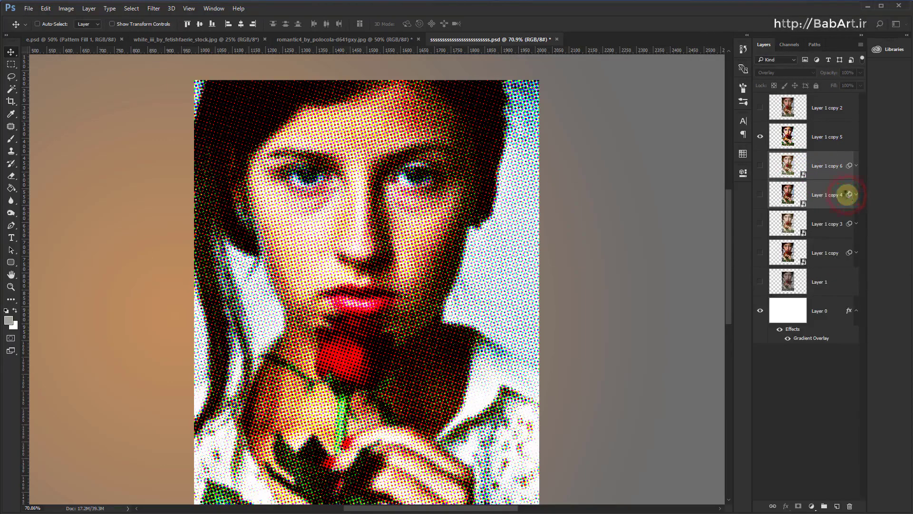
Show copies 4 and 6, merge them into visible Layer 1 copy 6, and select copy 5
left_click(760, 194)
left_click(760, 165)
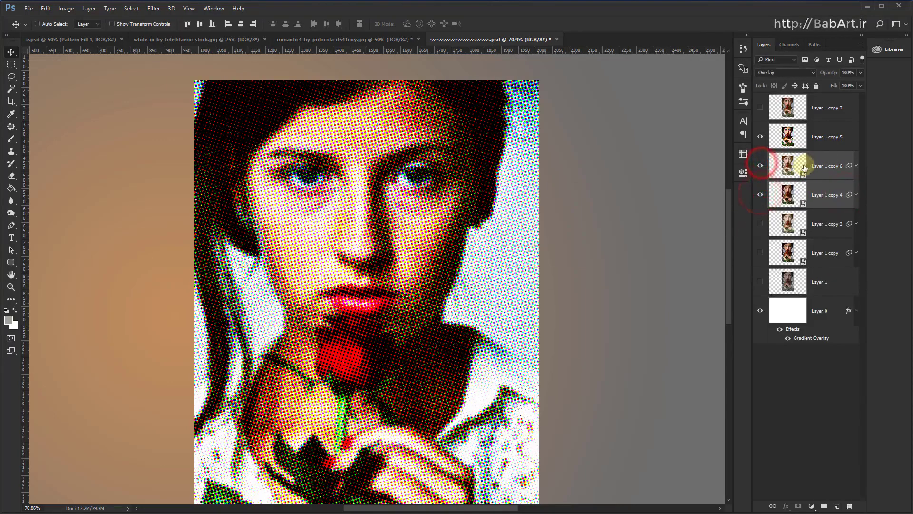
right_click(803, 162)
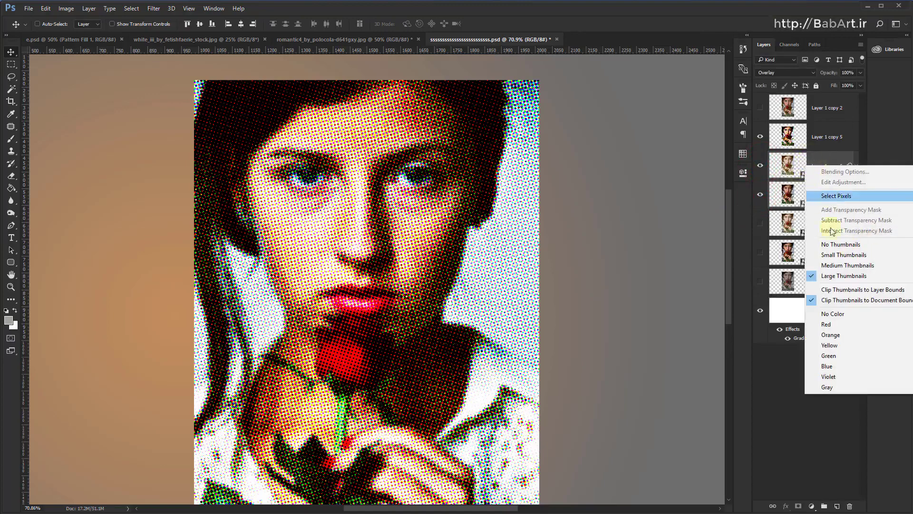
left_click(824, 164)
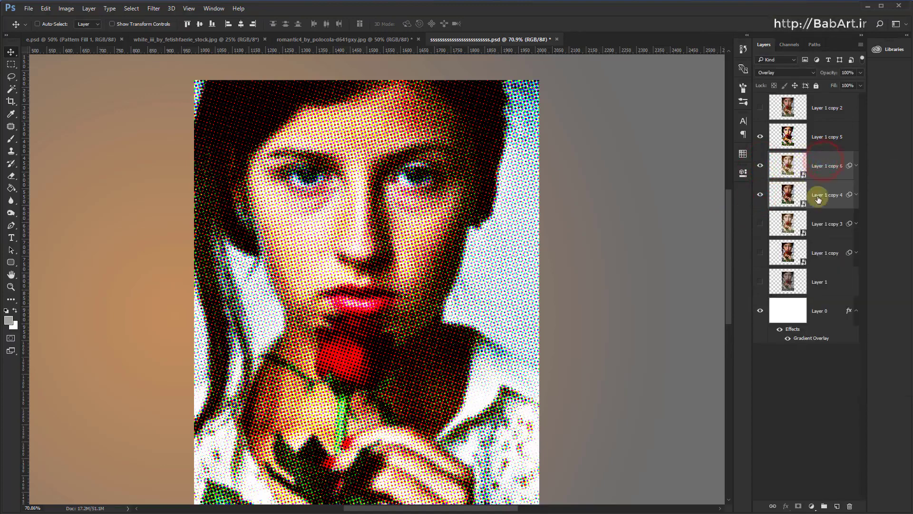
right_click(819, 167)
left_click(839, 477)
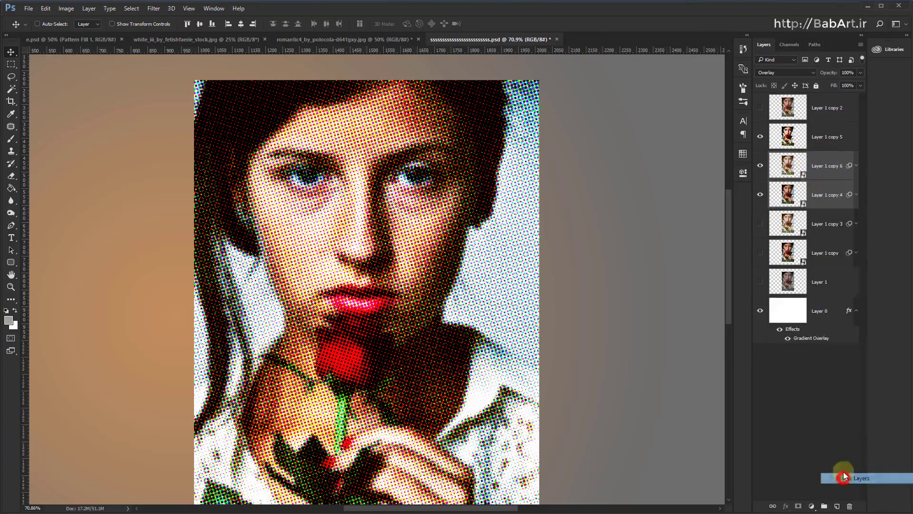
left_click(785, 137)
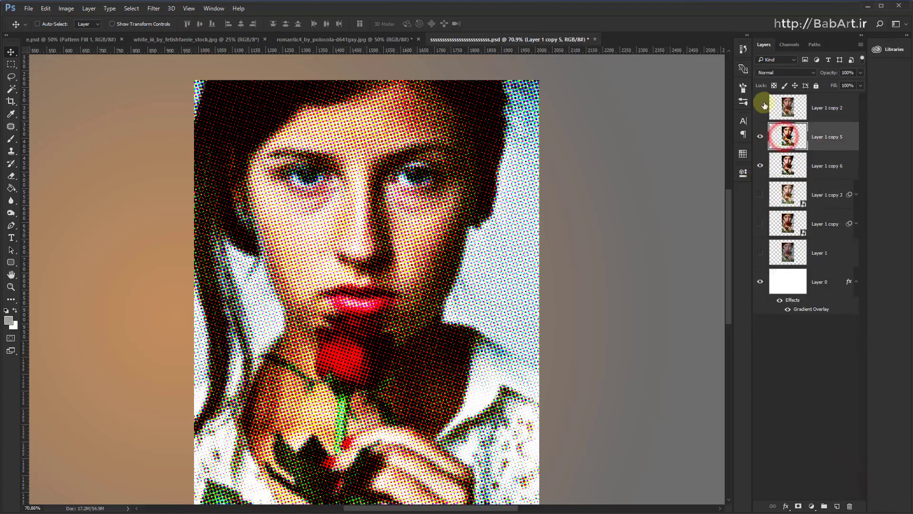
Set Layer 1 copy 5's blend mode to Soft Light, toggling its visibility to compare
left_click(791, 73)
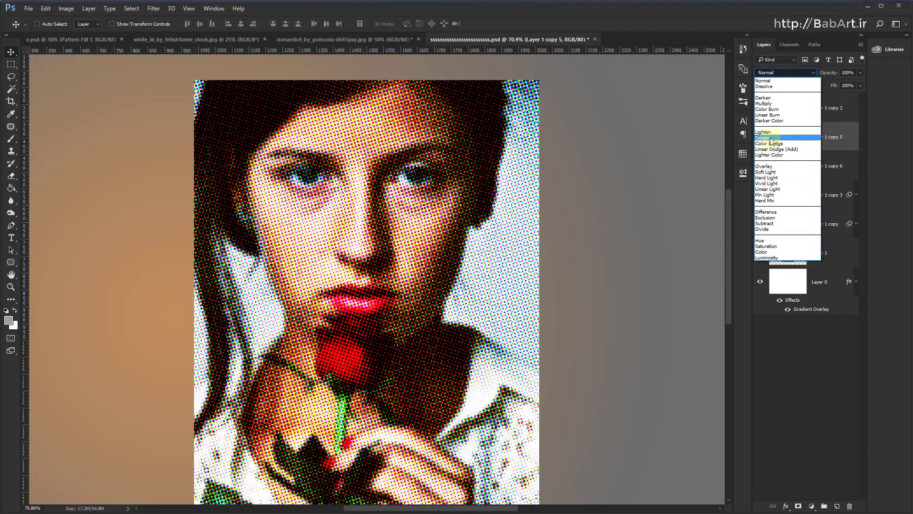
left_click(770, 172)
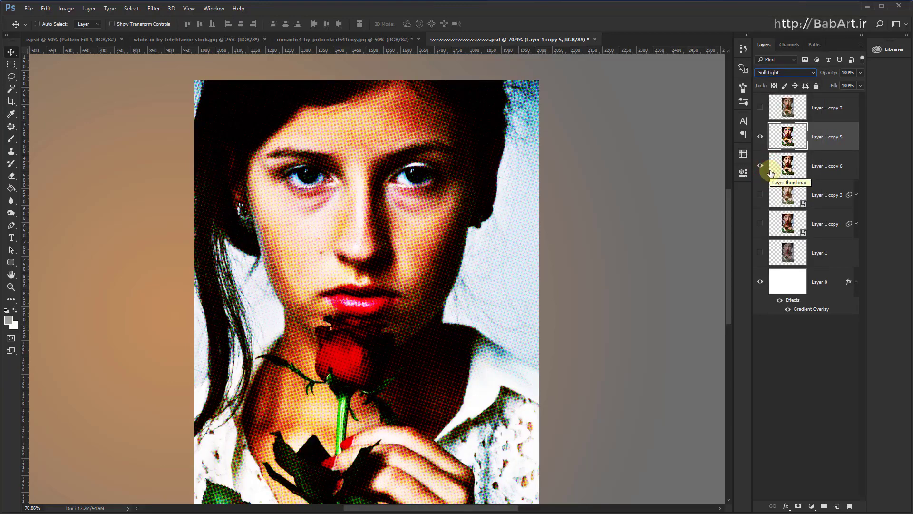
left_click(771, 168)
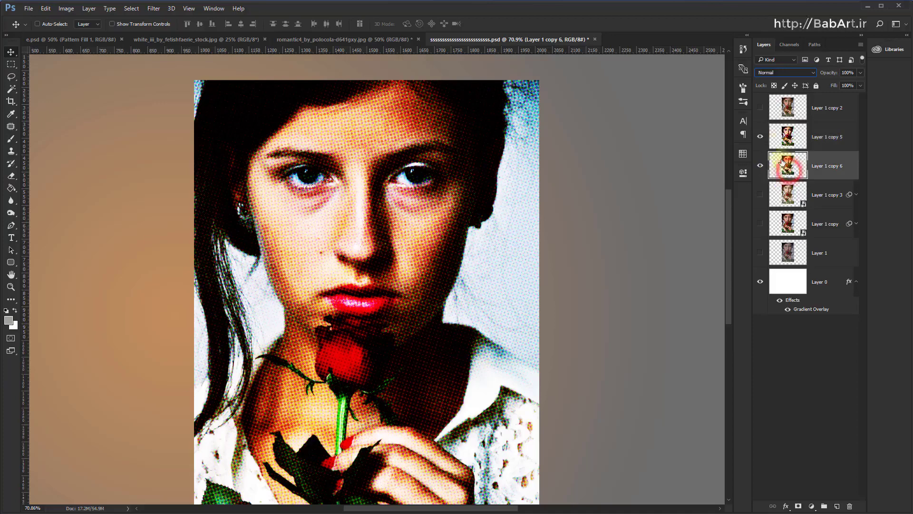
left_click(760, 137)
left_click(780, 139)
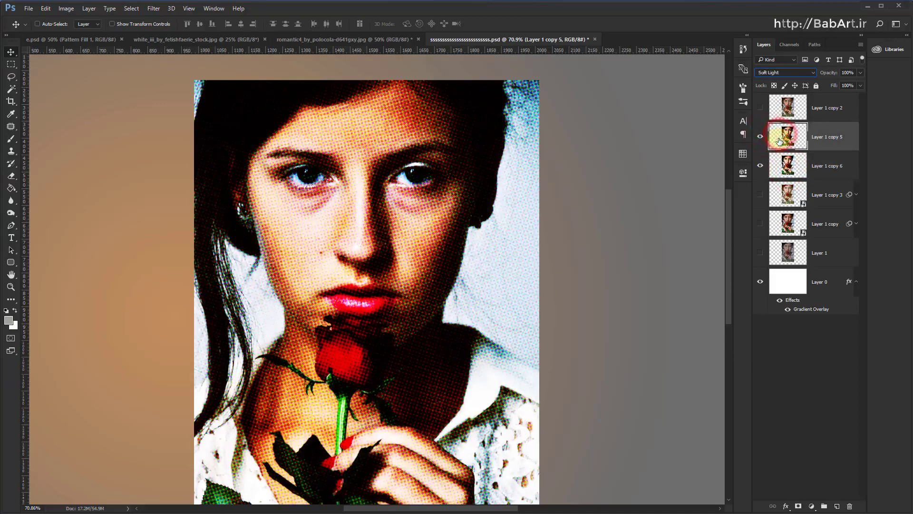
left_click(784, 166)
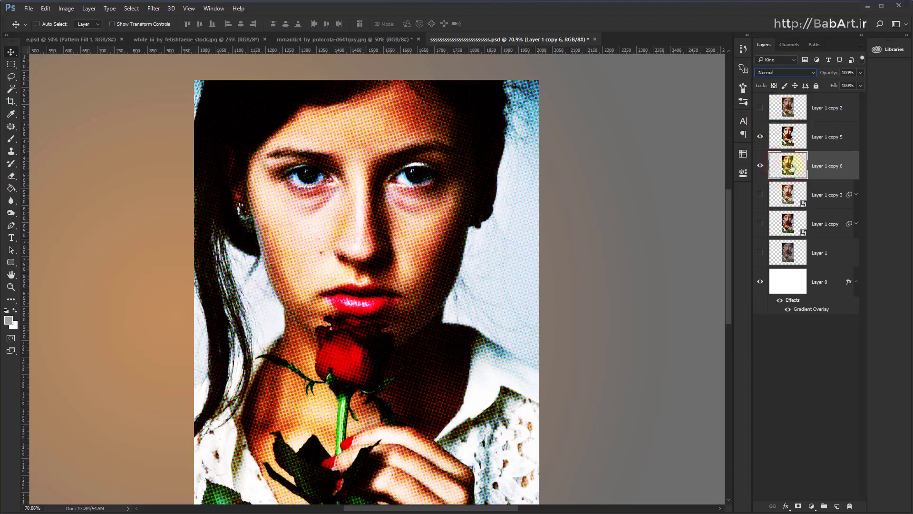
left_click(791, 73)
left_click(792, 74)
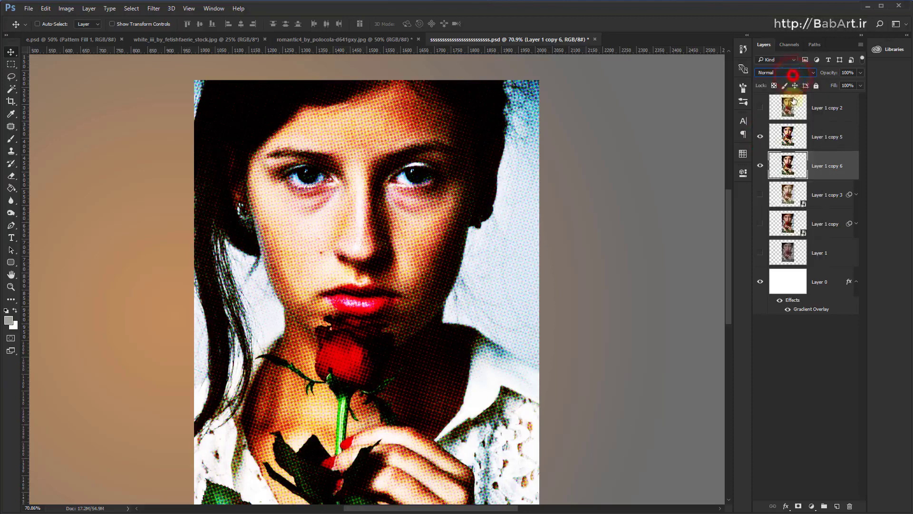
left_click(787, 136)
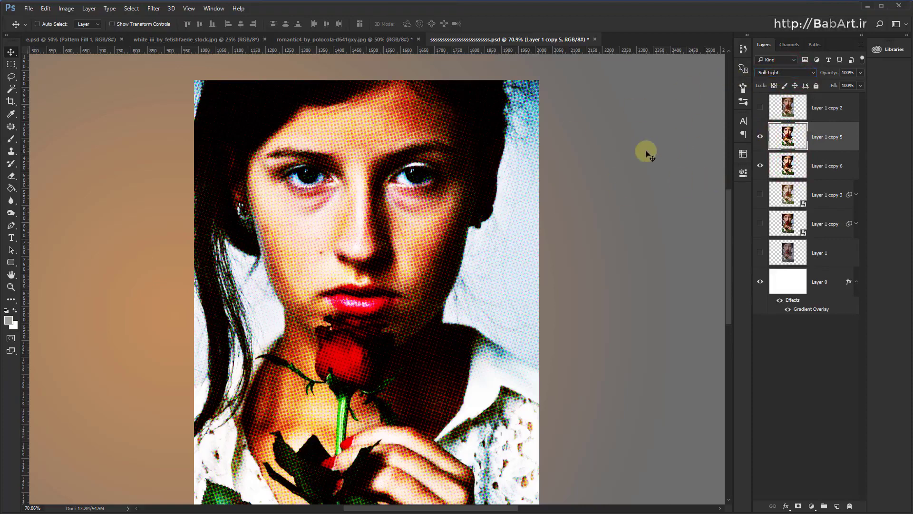
Set Layer 1 copy 5's opacity to 70% and save the document
scroll(387, 193, "up", 2)
scroll(394, 196, "up", 2)
scroll(404, 198, "up", 2)
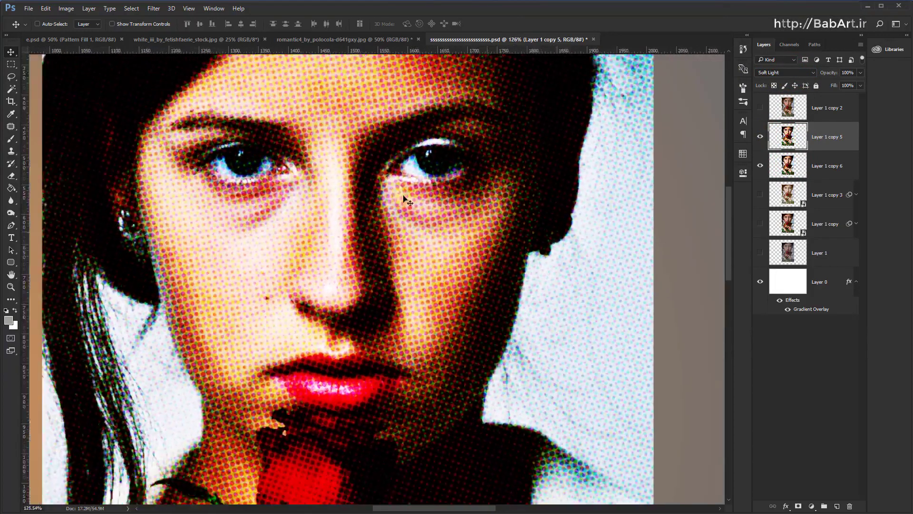
scroll(404, 199, "down", 6)
left_click(850, 73)
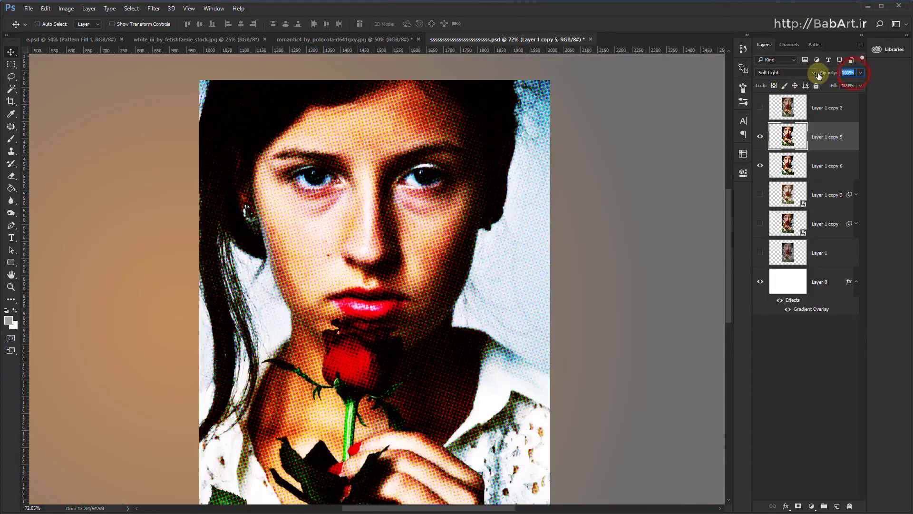
type("70")
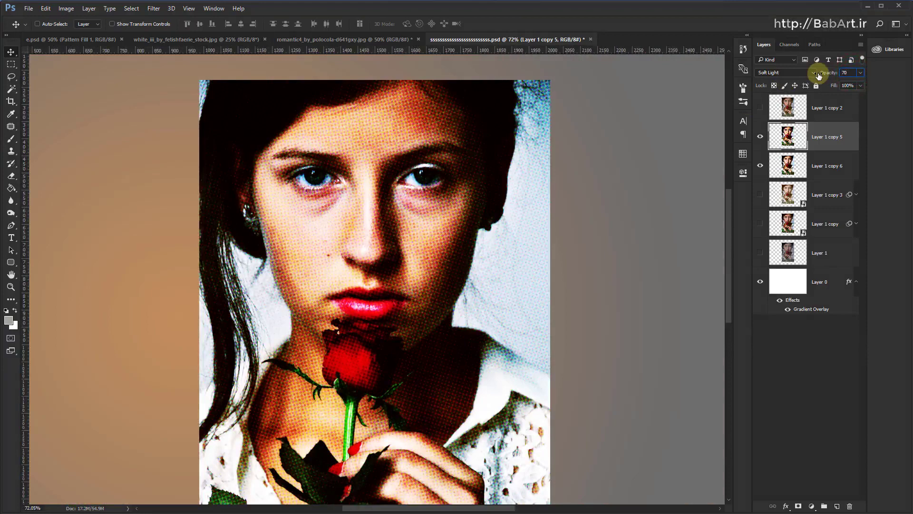
key("Return")
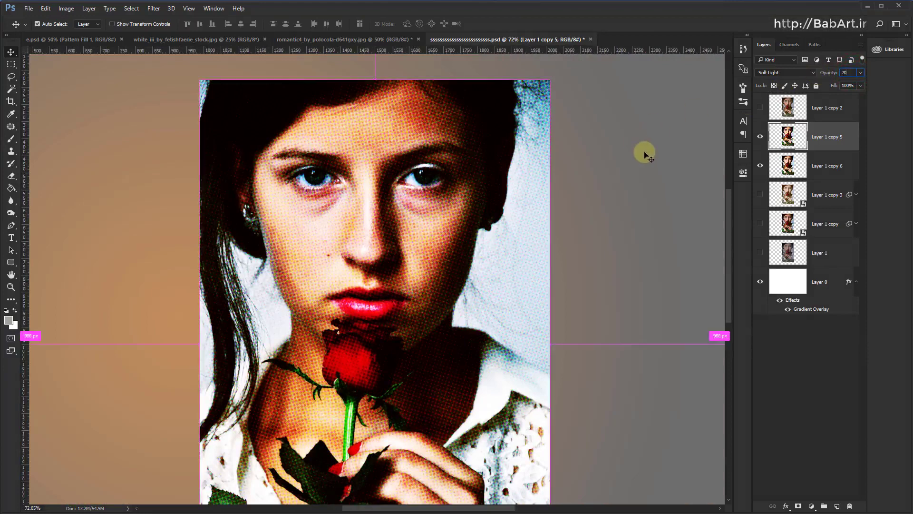
key("ctrl+s")
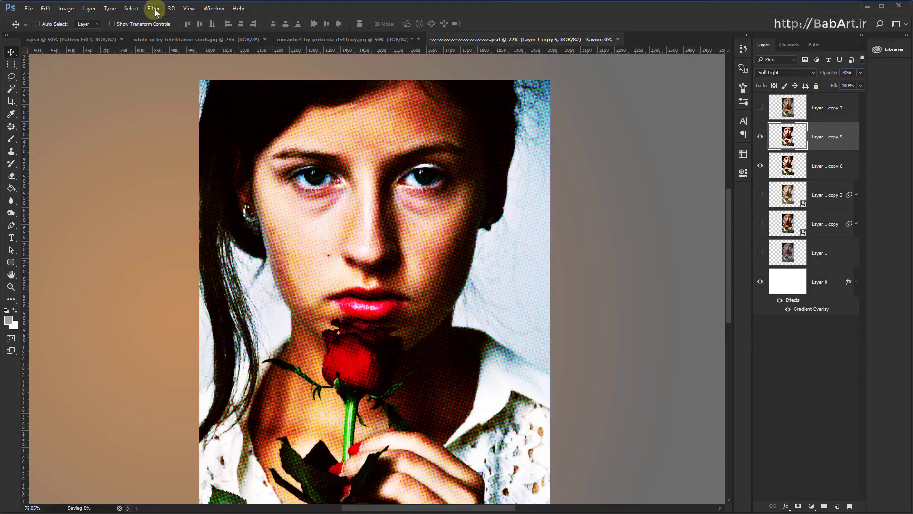
Open the Filter Gallery on Layer 1 copy 5 and preview Plastic Wrap and Smudge Stick
left_click(154, 9)
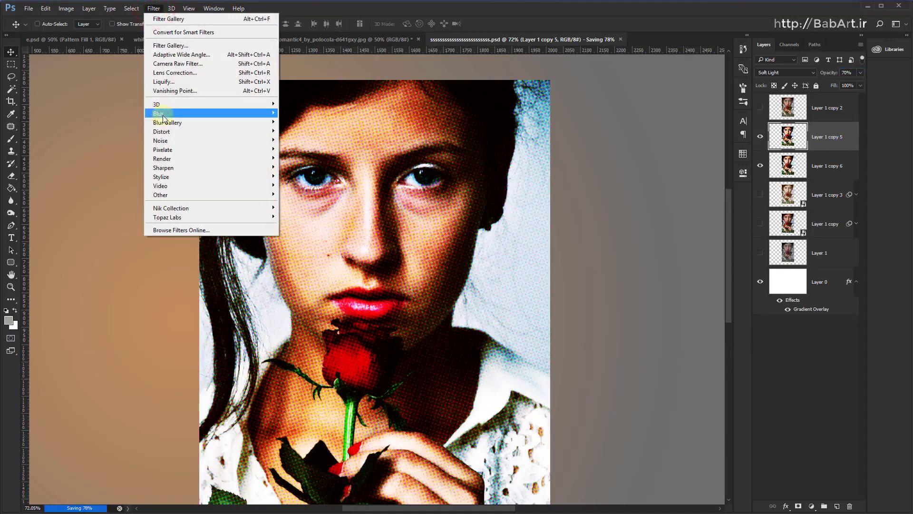
left_click(164, 46)
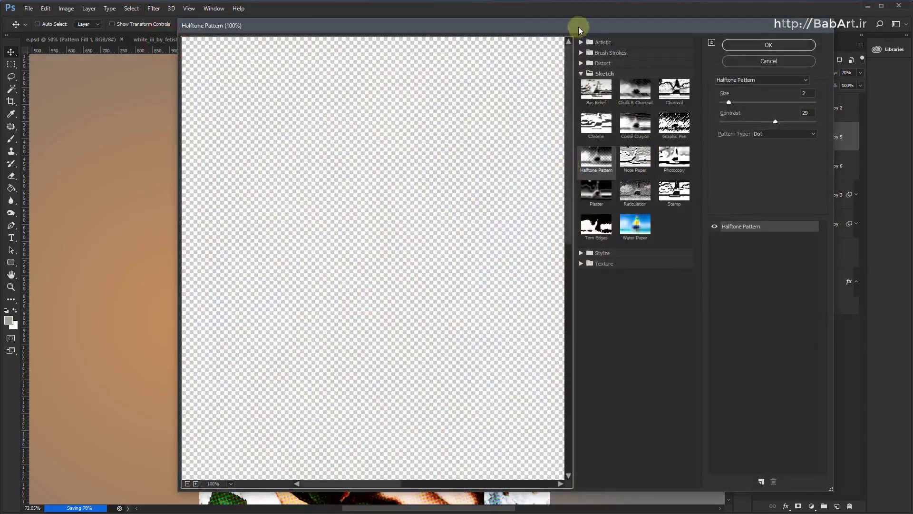
left_click_drag(358, 198, 480, 67)
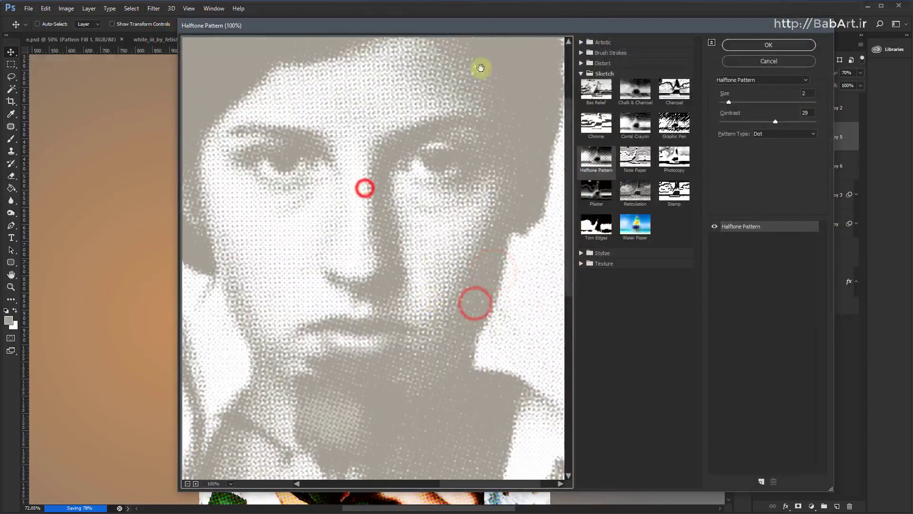
left_click_drag(484, 26, 504, 153)
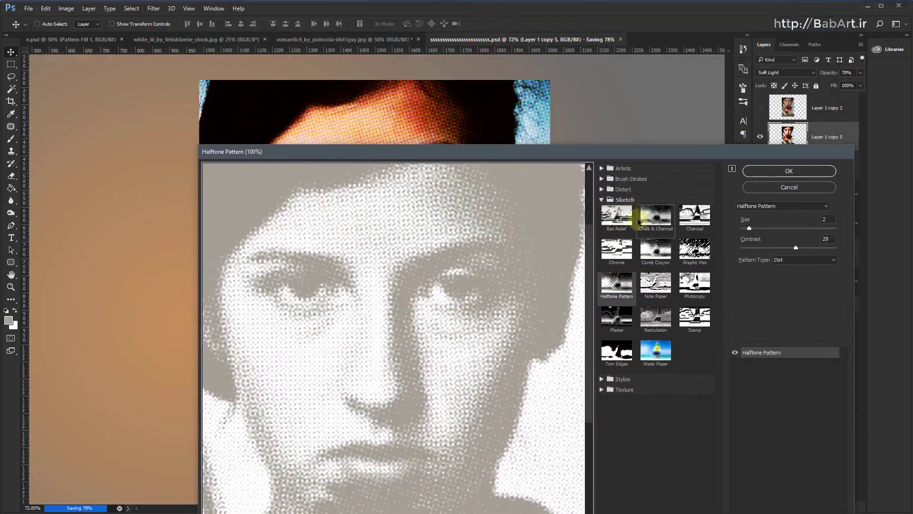
left_click(601, 199)
left_click(601, 169)
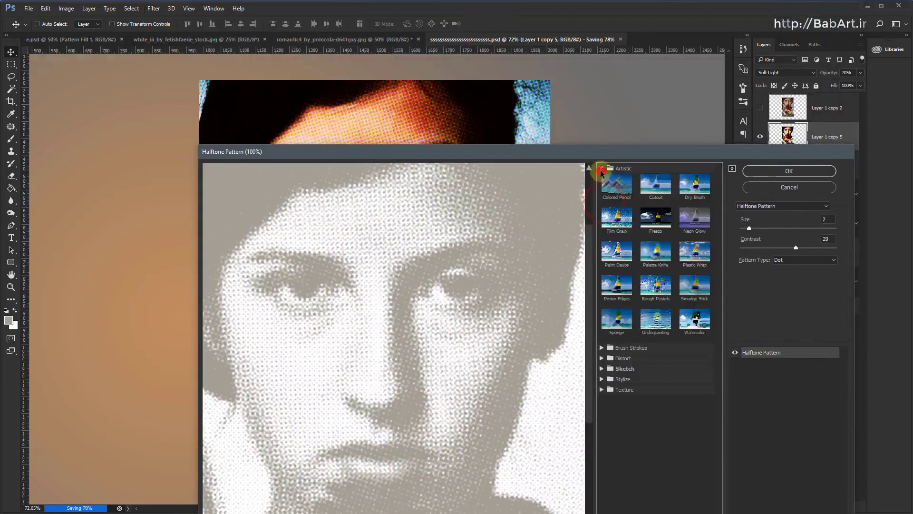
left_click(697, 254)
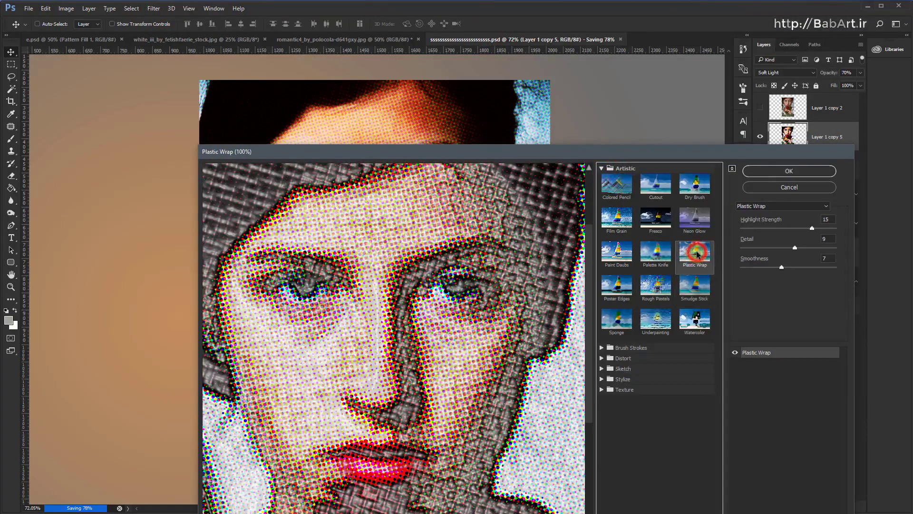
left_click(688, 283)
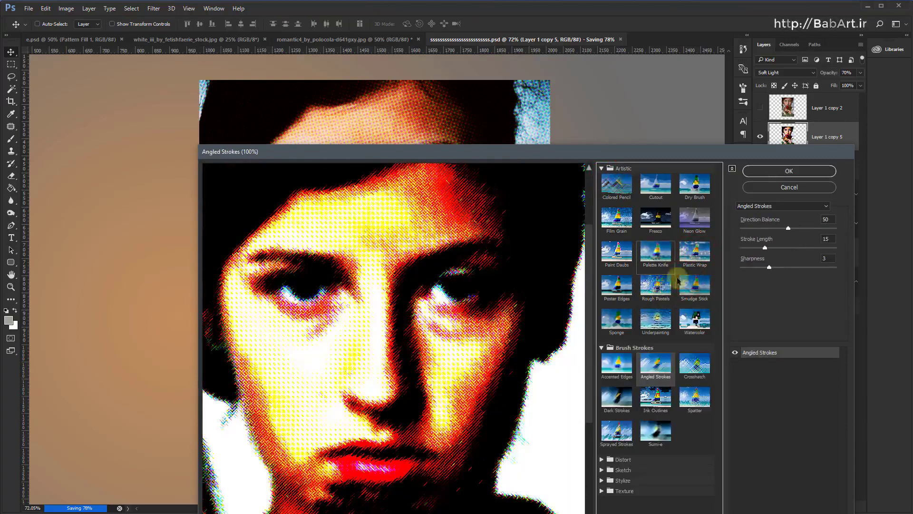
Apply Angled Strokes with Direction Balance 35, Stroke Length 34 and lowered Sharpness
left_click(602, 347)
left_click(650, 356)
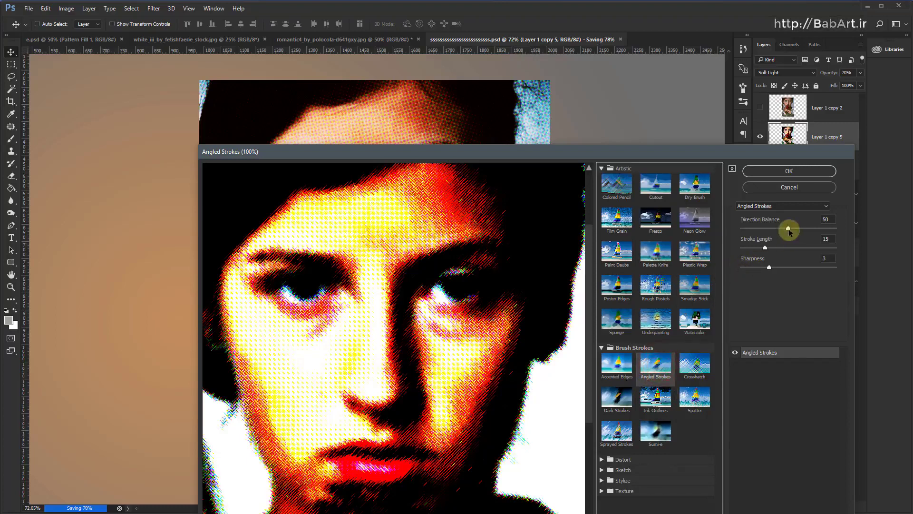
mouse_move(788, 228)
left_mouse_down()
mouse_move(774, 229)
mouse_move(801, 248)
left_mouse_up()
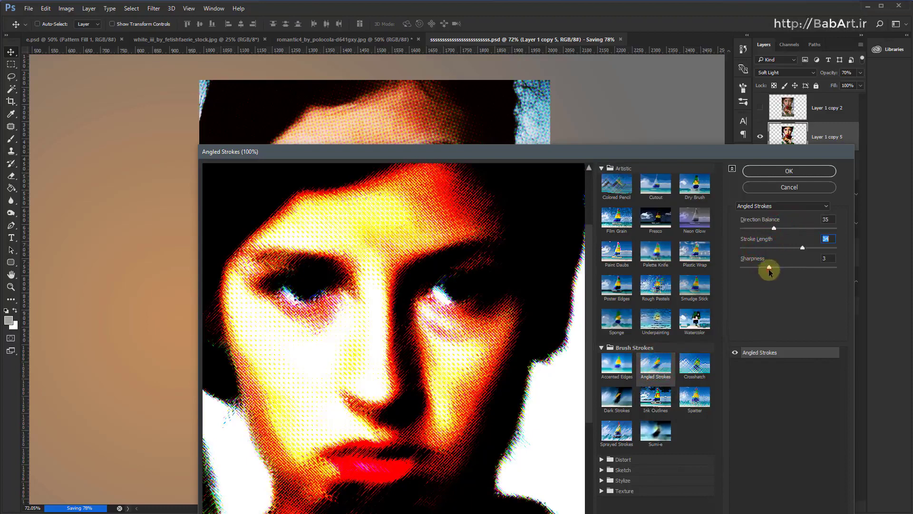
left_click_drag(766, 267, 748, 267)
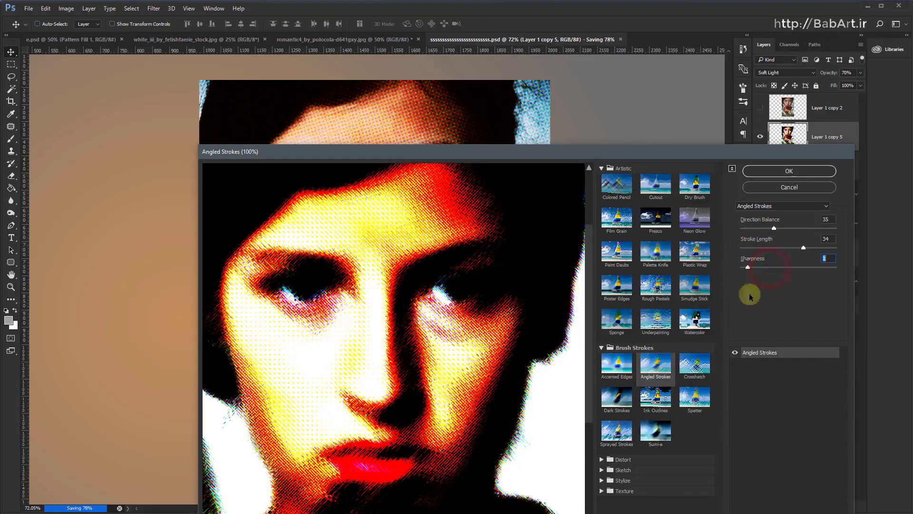
left_click(820, 175)
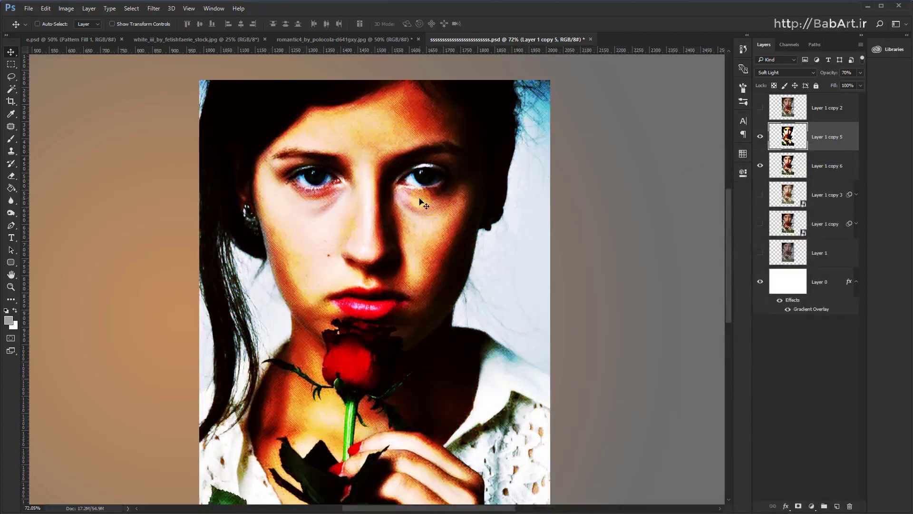
Zoom out to view the stroked portrait, then bring up the tutorial resources folder in File Explorer
scroll(421, 203, "up", 3, "alt")
scroll(436, 226, "up", 2)
scroll(435, 224, "up", 2)
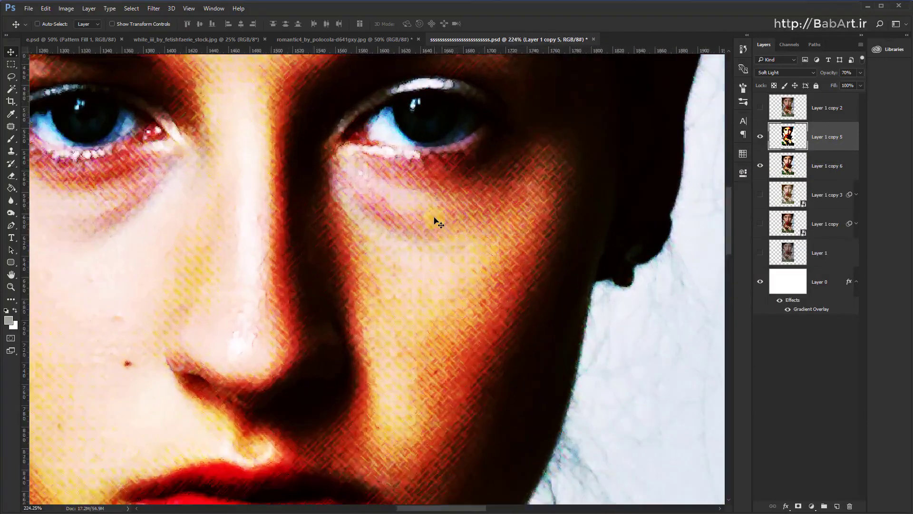
scroll(434, 219, "up", 2)
scroll(436, 222, "down", 3)
scroll(434, 219, "down", 2)
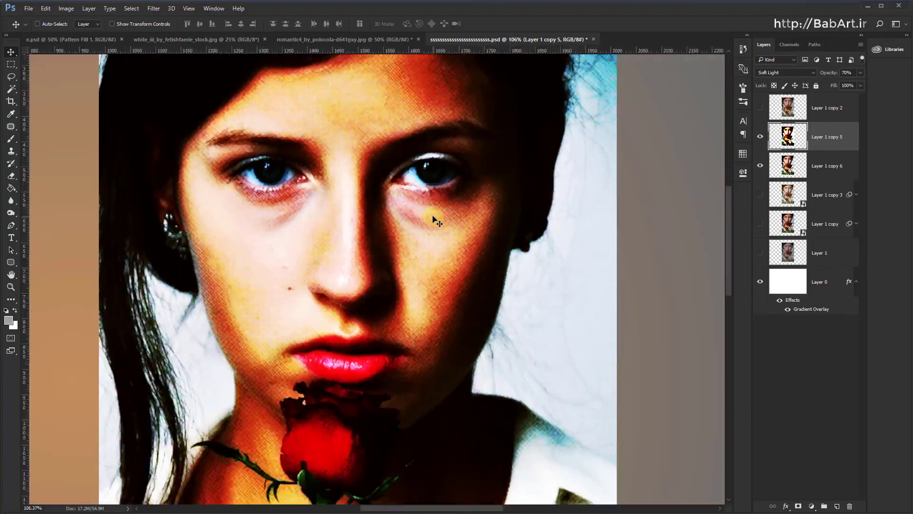
scroll(434, 220, "down", 2)
scroll(436, 222, "down", 1)
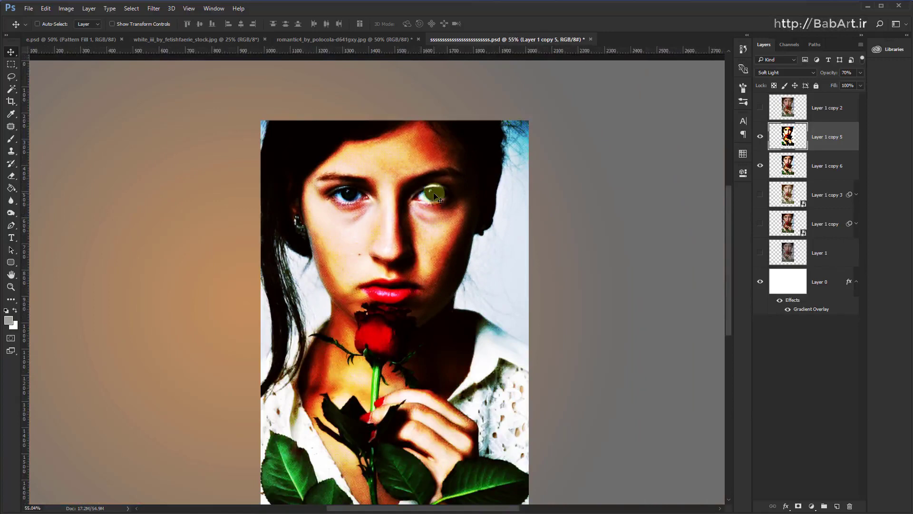
scroll(441, 246, "down", 3)
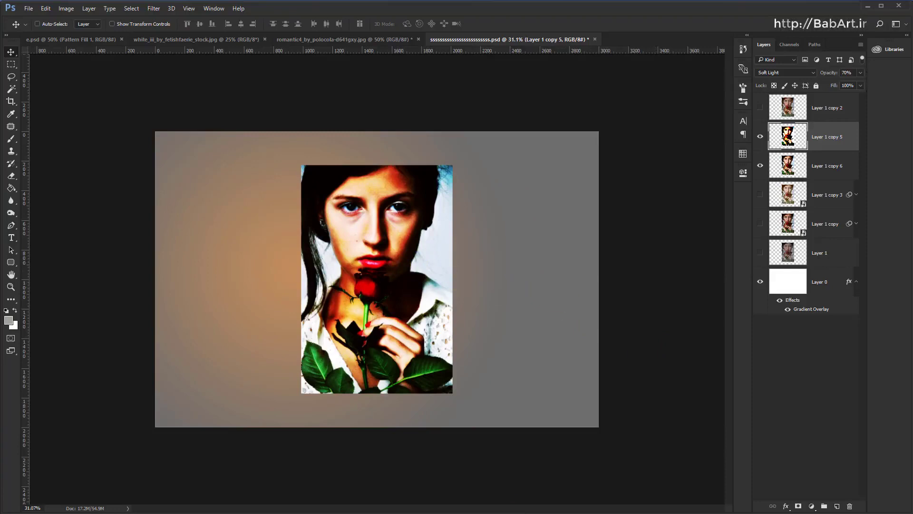
key("alt+Tab")
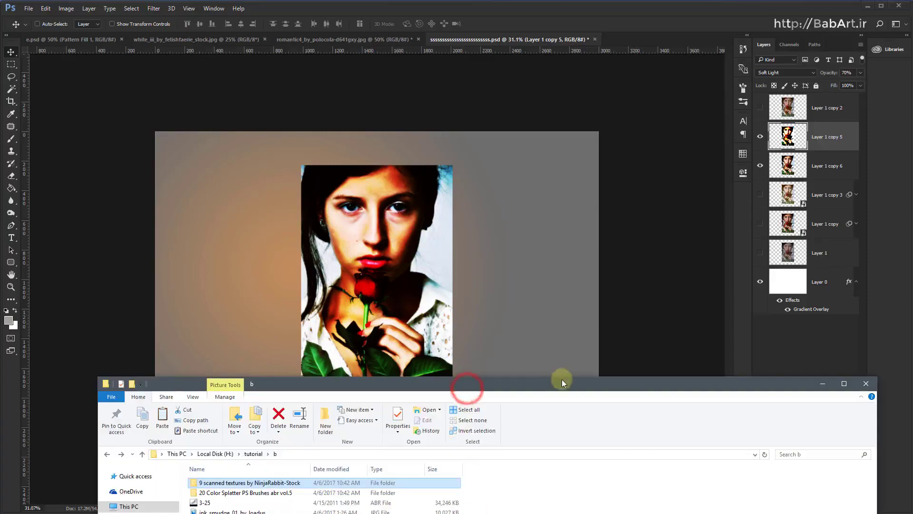
Enlarge File Explorer and open the '9 scanned textures by NinjaRabbit-Stock' folder
double_click(562, 381)
left_click_drag(542, 200, 640, 137)
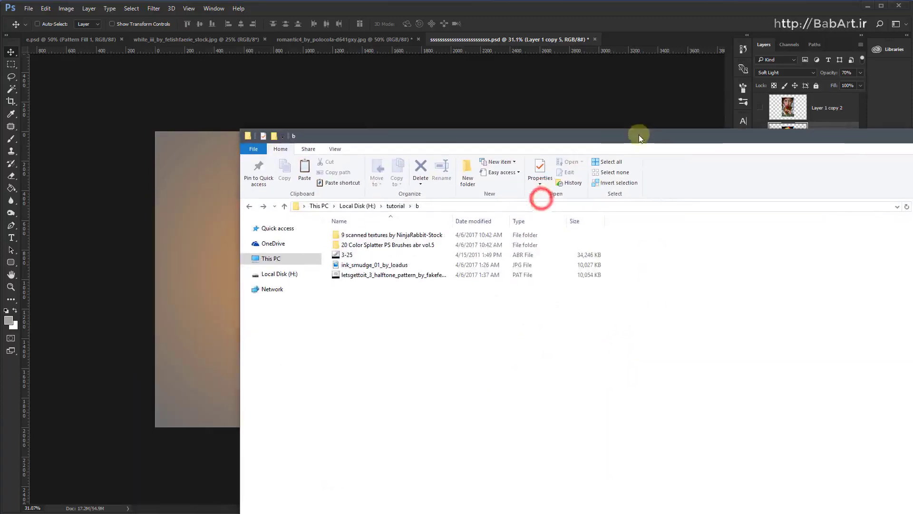
left_click(371, 246)
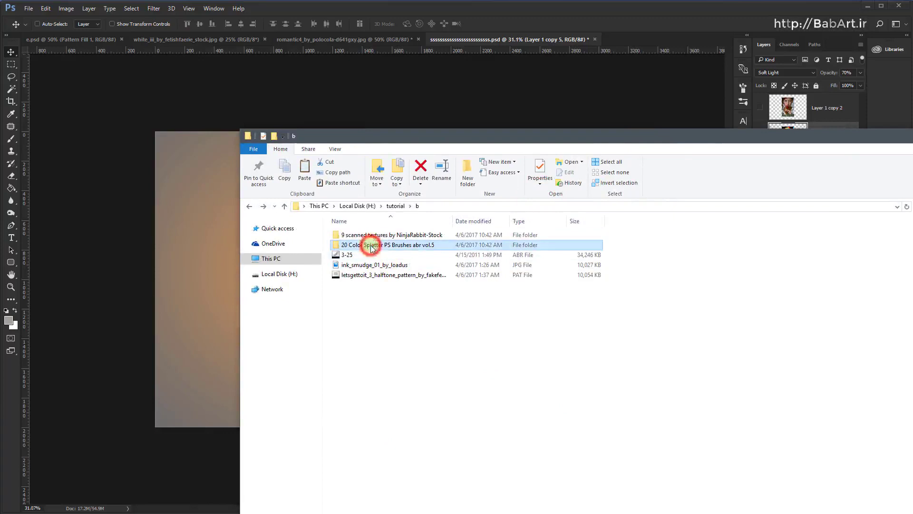
double_click(371, 246)
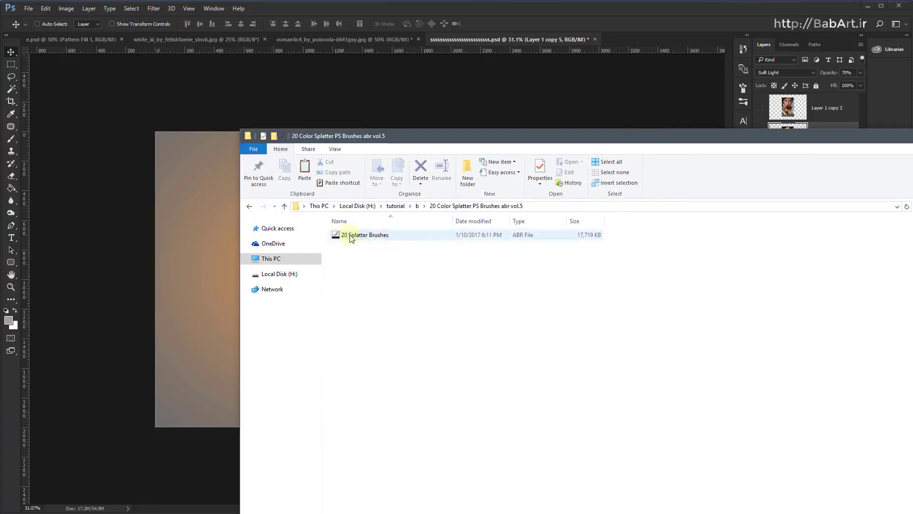
left_click(249, 208)
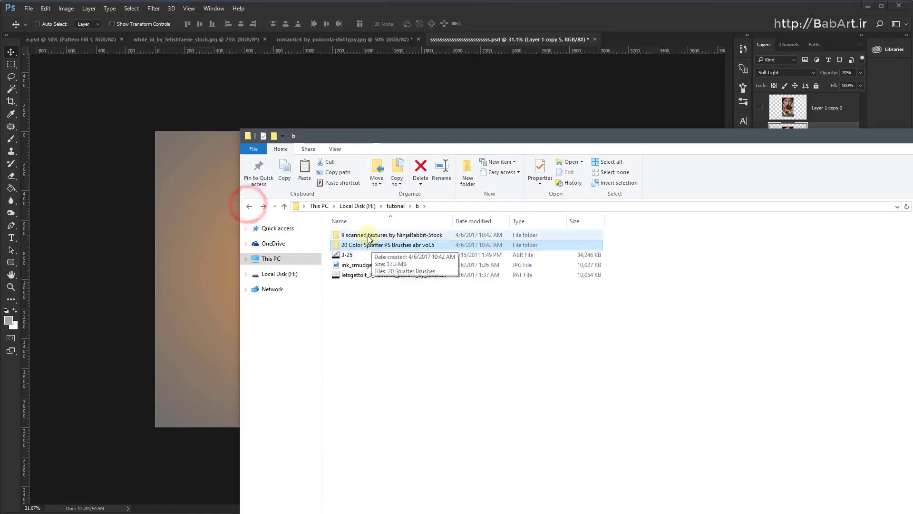
double_click(369, 237)
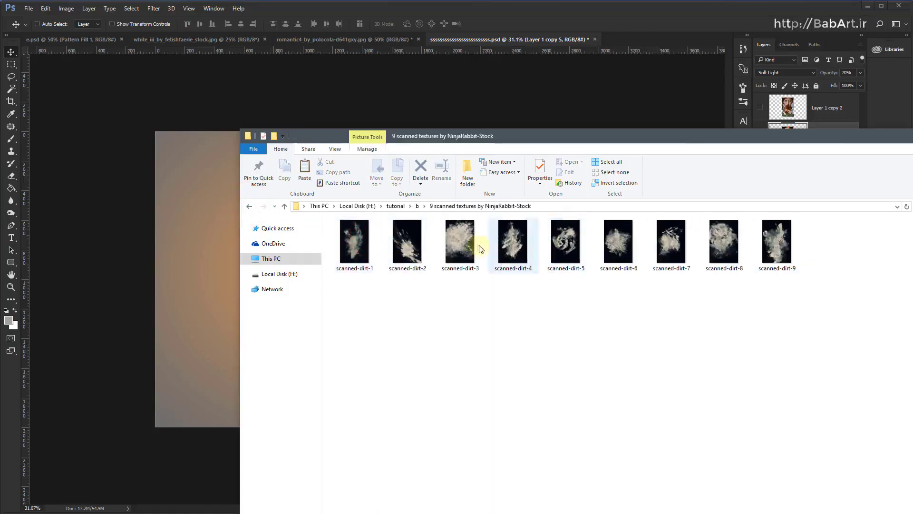
mouse_move(460, 242)
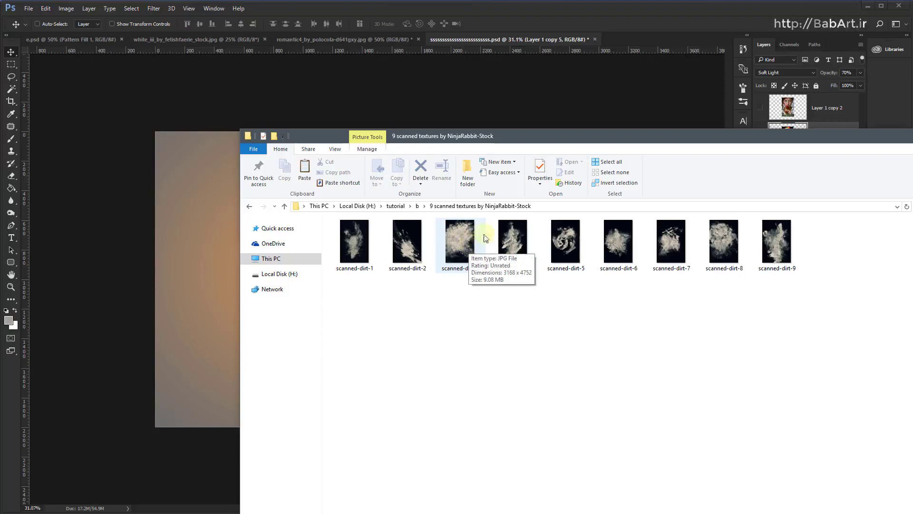
Drag scanned-dirt-4.jpg onto Photoshop to open it as a document
mouse_move(484, 133)
left_mouse_down()
mouse_move(486, 181)
mouse_move(676, 287)
left_mouse_up()
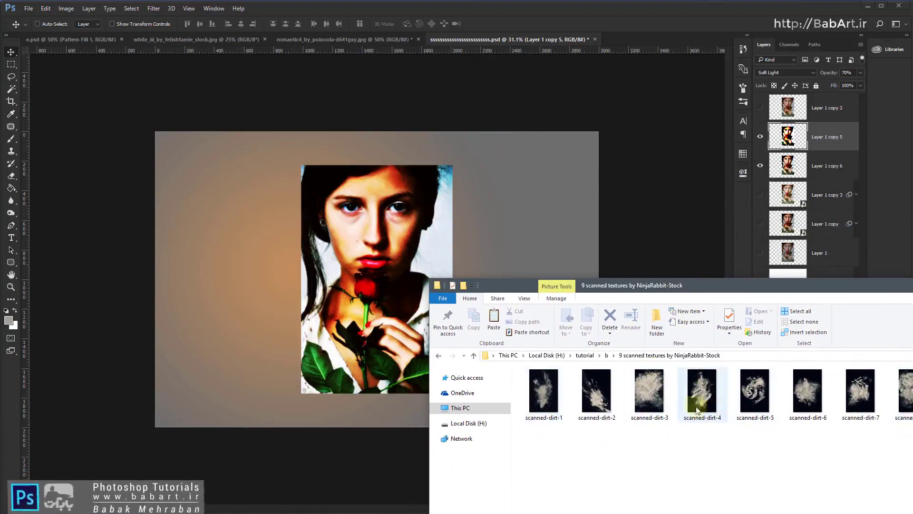
left_click(705, 393)
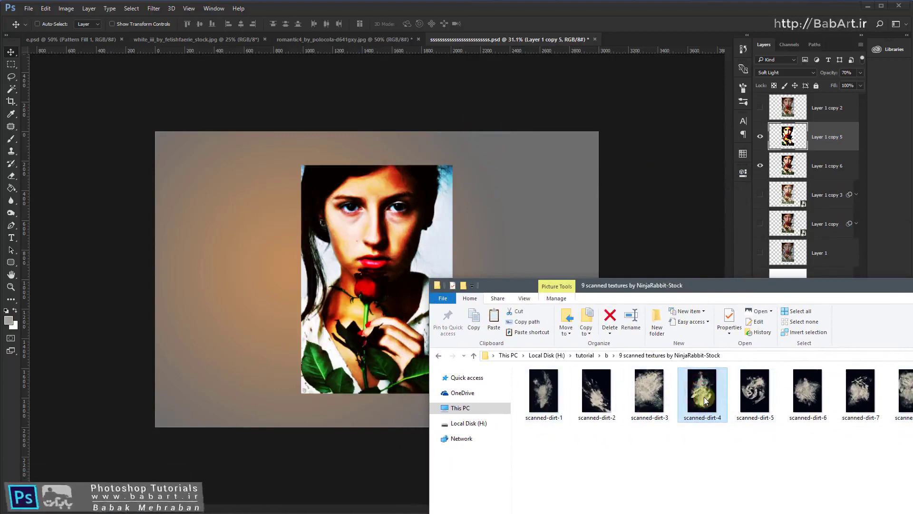
left_click_drag(705, 392, 493, 21)
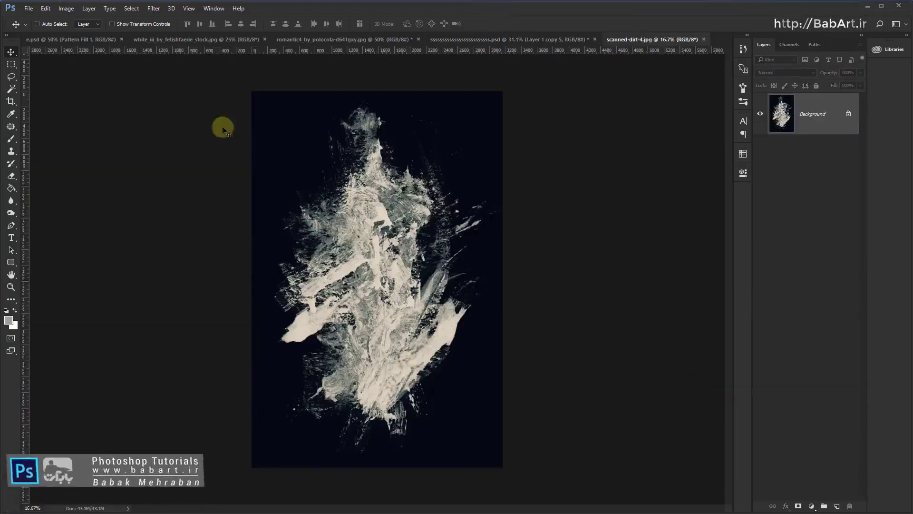
Select scanned-dirt-4's bright paint strokes with Color Range at Fuzziness 200
left_click(132, 8)
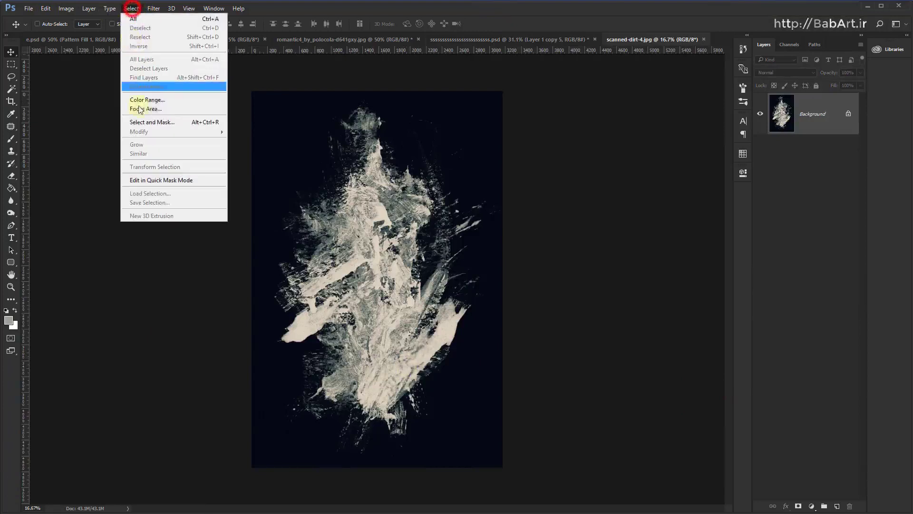
left_click(150, 99)
left_click(396, 271)
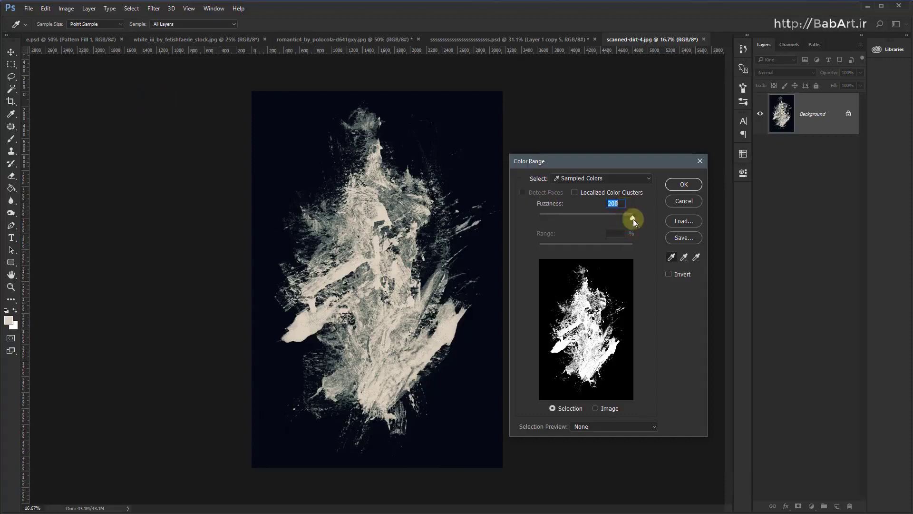
left_click(687, 183)
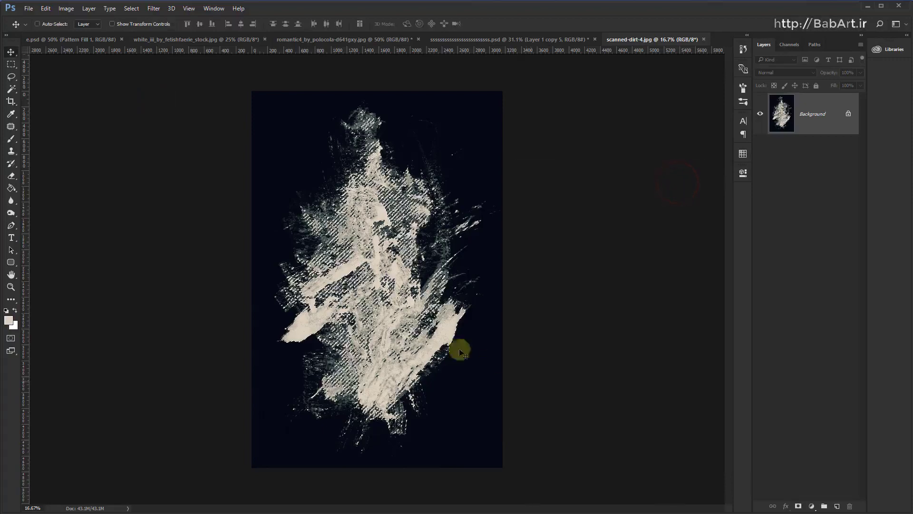
Copy the selected paint strokes and close scanned-dirt-4.jpg
left_click(46, 9)
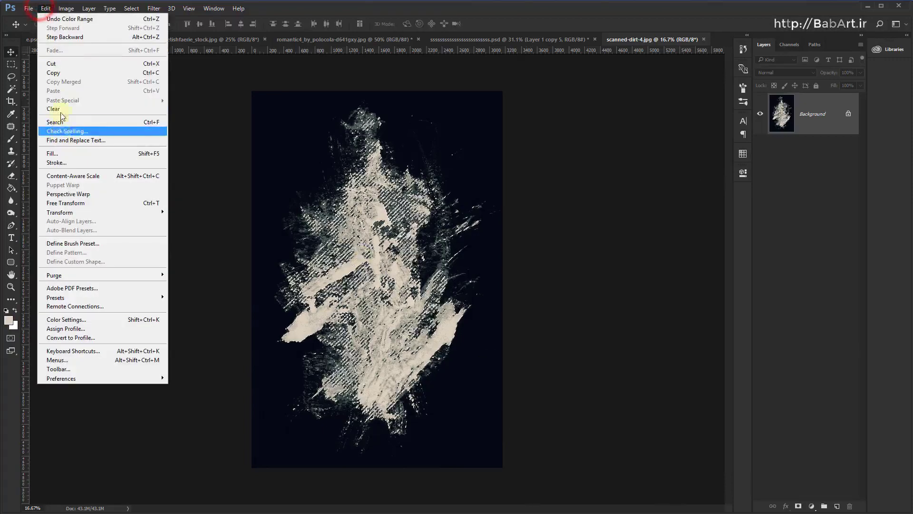
left_click(65, 77)
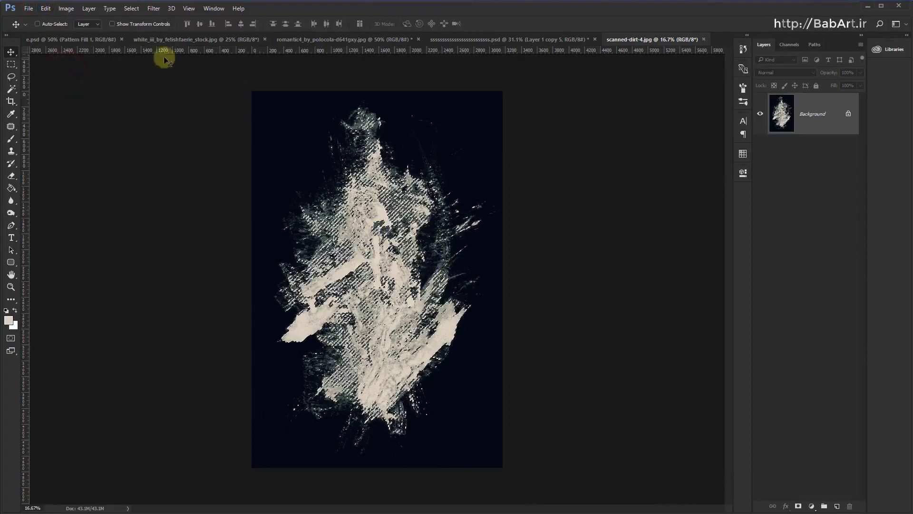
left_click(704, 39)
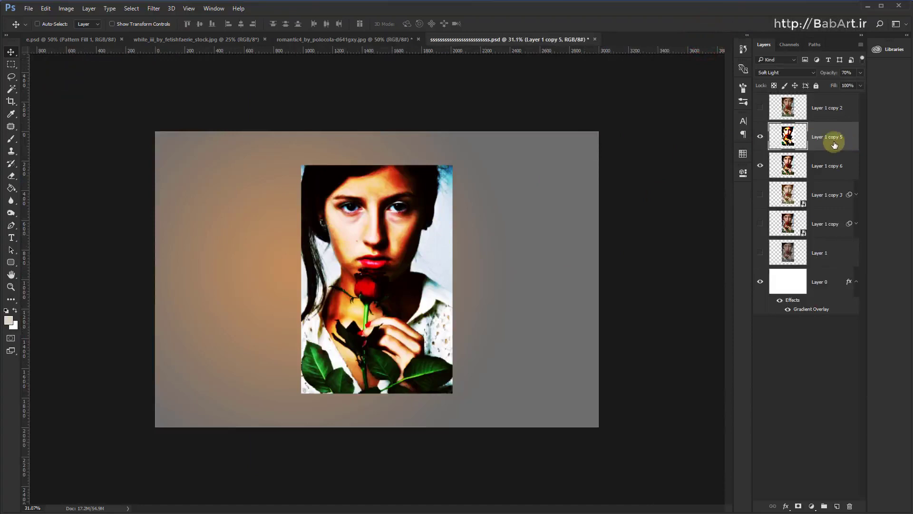
Group Layer 1 copy 6 and copy 5 into Group 1 and add a layer mask
left_click(827, 165)
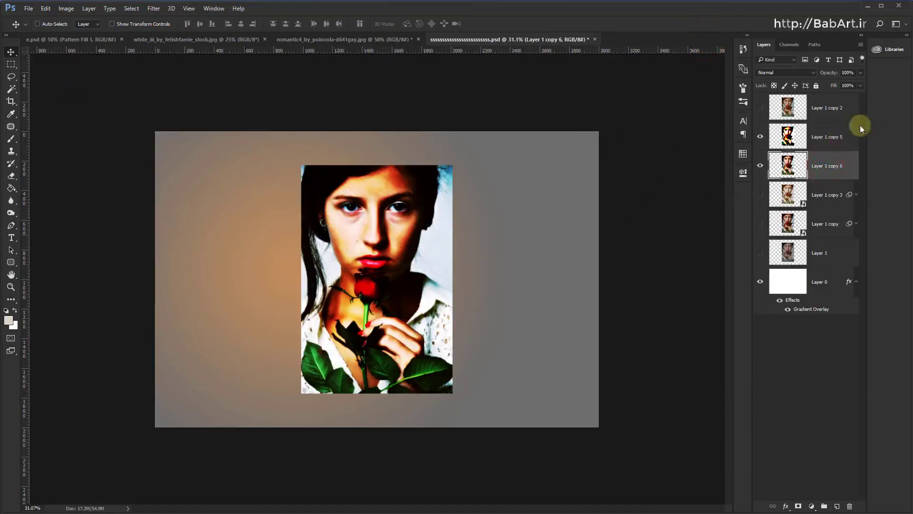
left_click(818, 138, "shift")
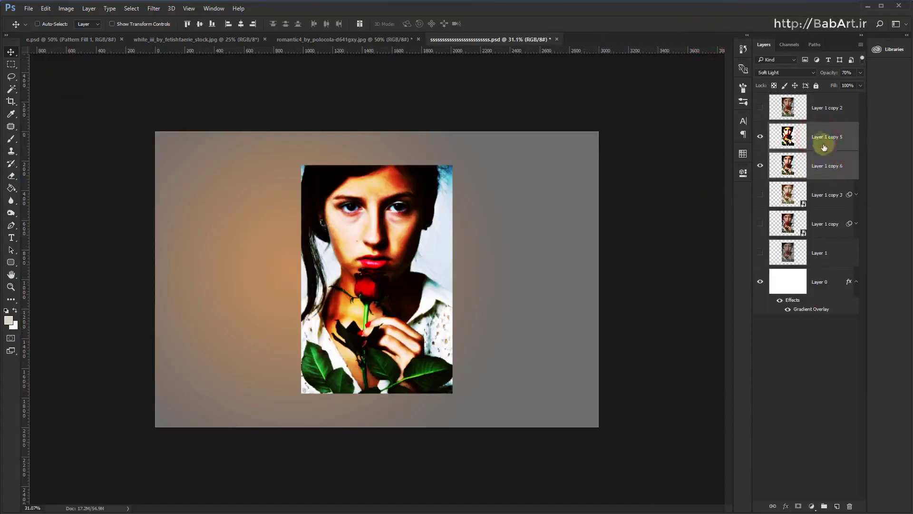
left_click(823, 505)
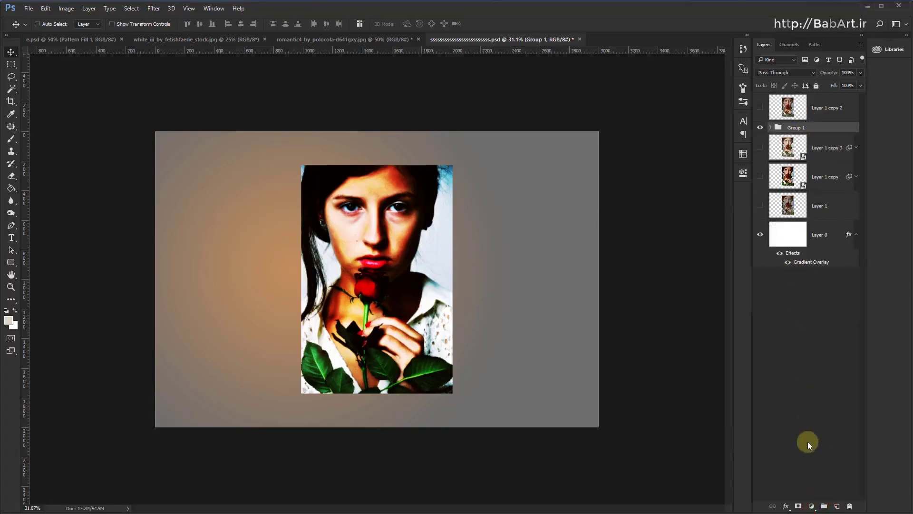
left_click(799, 505)
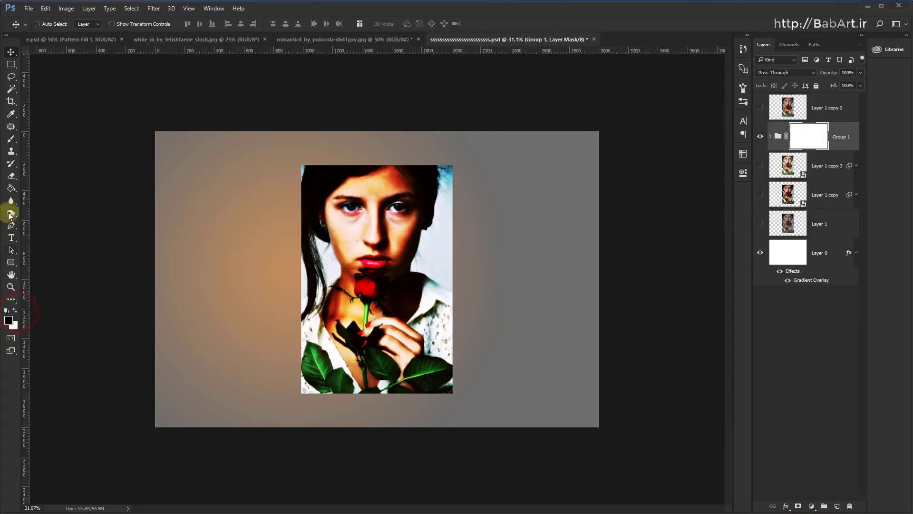
Fill Group 1's mask black with the Paint Bucket and view the mask alone
left_click(11, 188)
left_click(407, 218)
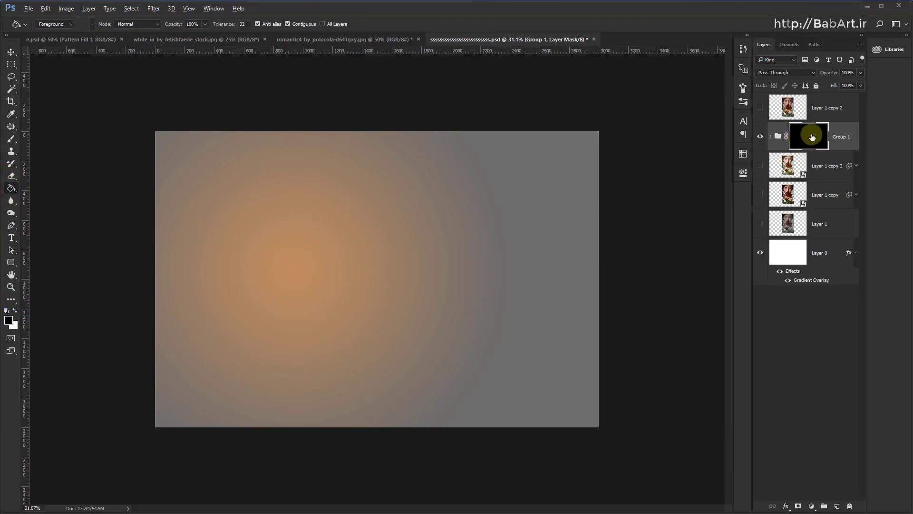
left_click(811, 136, "alt")
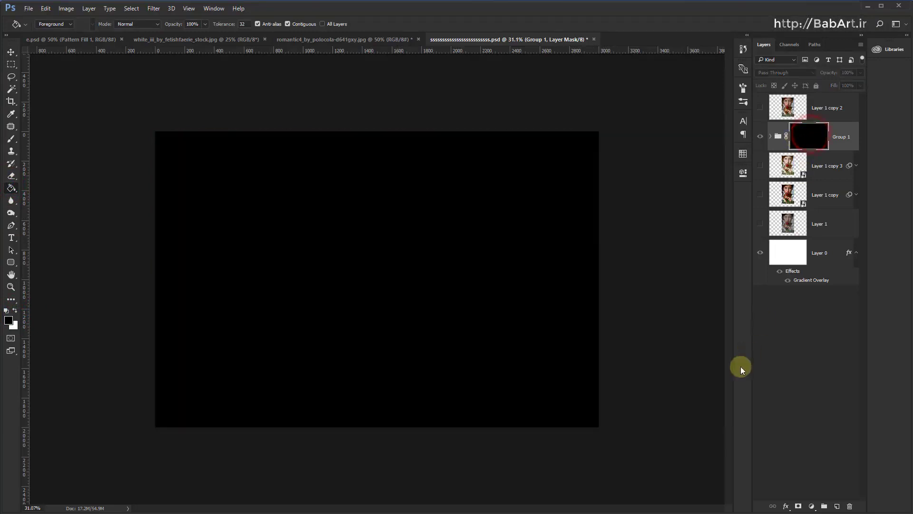
left_click(12, 52)
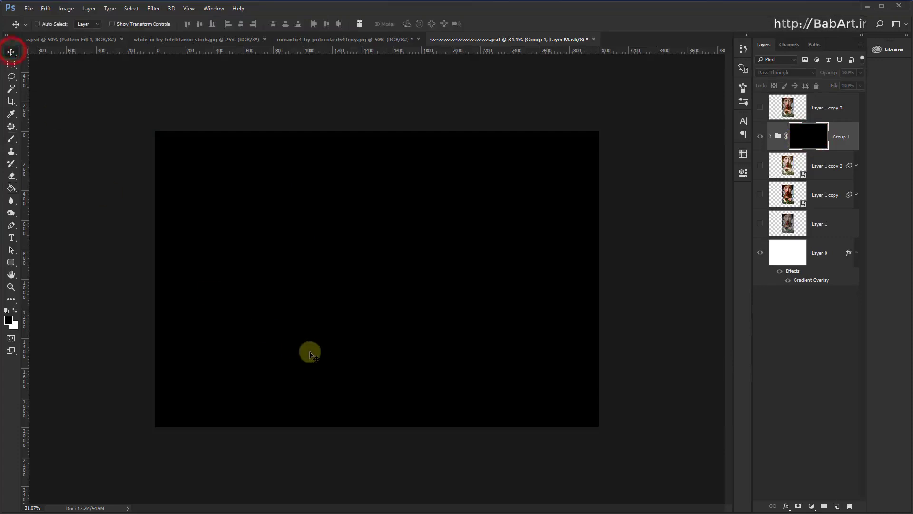
left_click(46, 9)
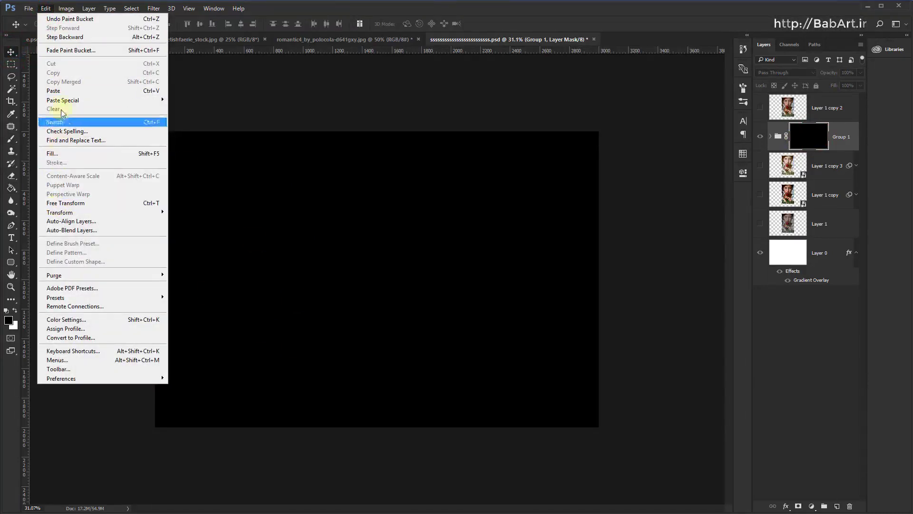
Paste the copied paint strokes into Group 1's mask and drag them upward
left_click(61, 91)
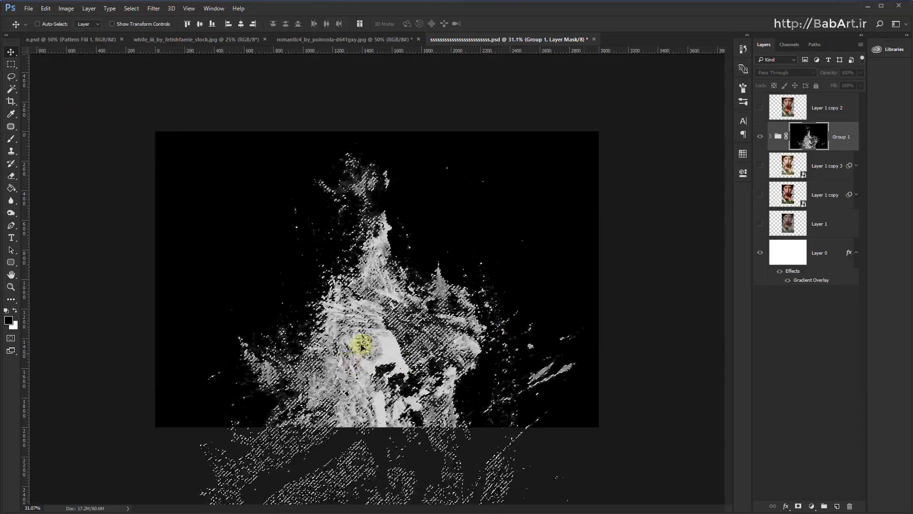
scroll(387, 305, "down", 2)
scroll(391, 305, "down", 2)
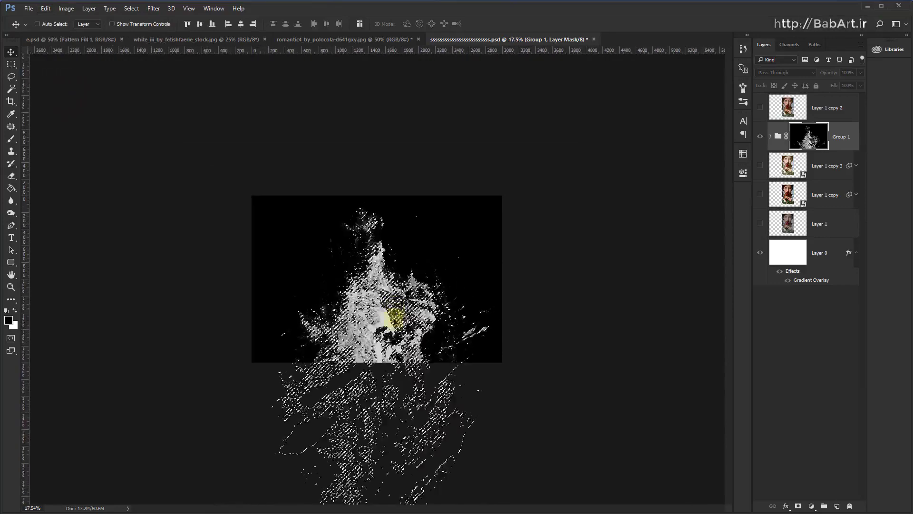
mouse_move(393, 317)
left_mouse_down()
mouse_move(394, 140)
mouse_move(384, 295)
left_mouse_up()
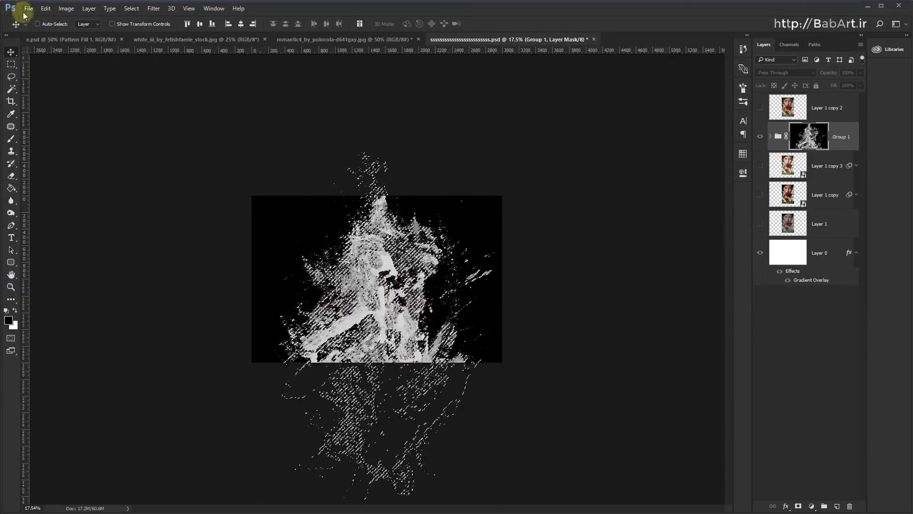
Free Transform the mask texture down to about 30%, nudge it up about 50 px, and commit
left_click(46, 8)
left_click(64, 203)
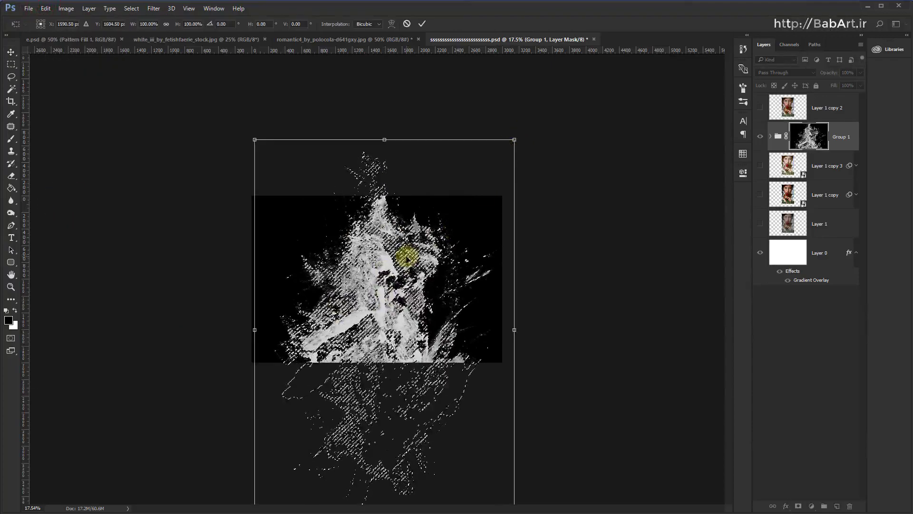
mouse_move(514, 141)
left_mouse_down()
mouse_move(410, 232)
mouse_move(429, 263)
left_mouse_up()
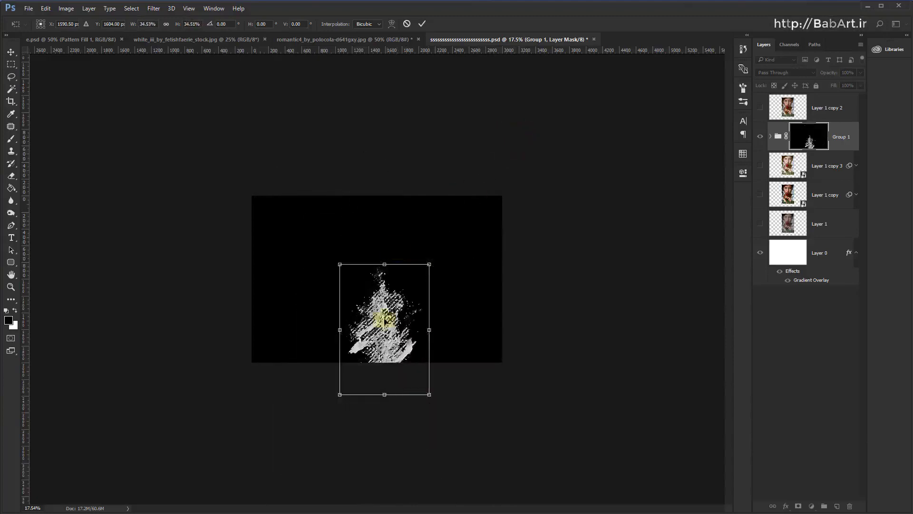
left_click_drag(385, 329, 386, 273)
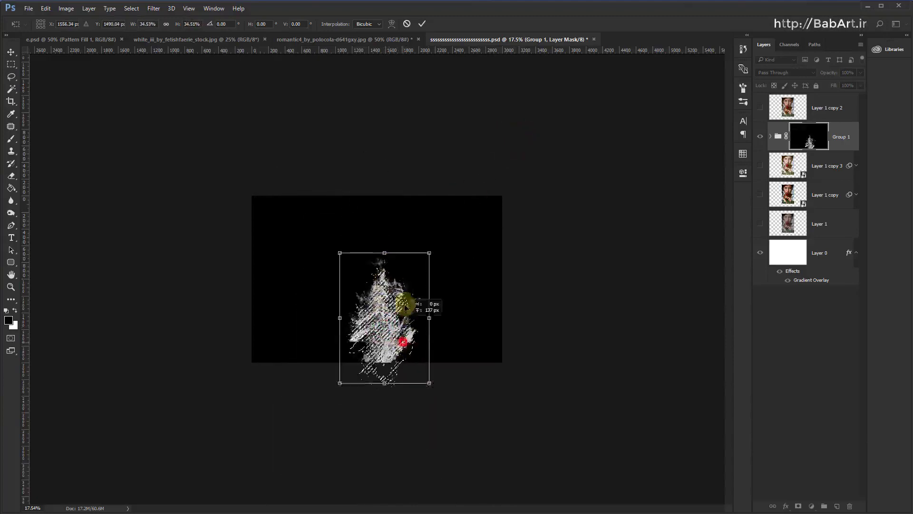
left_click_drag(405, 341, 400, 298)
scroll(402, 322, "up", 4)
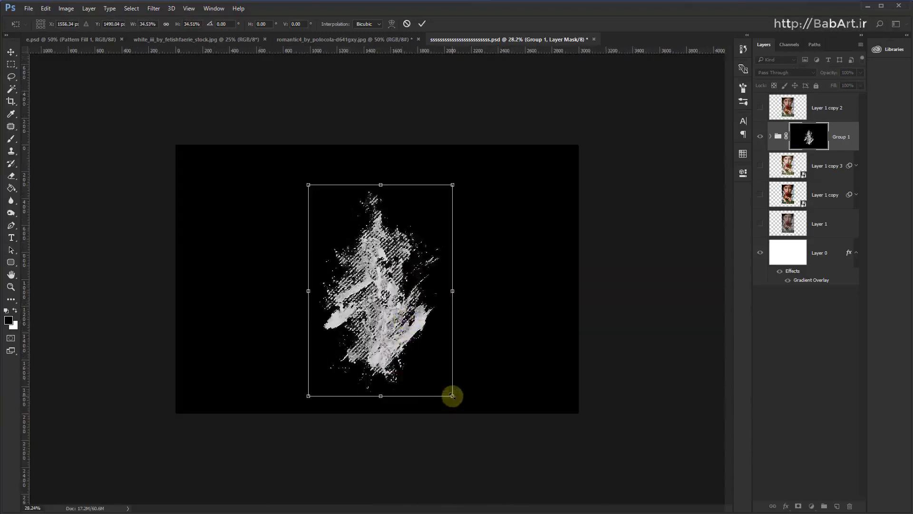
left_click_drag(451, 394, 444, 388)
left_click_drag(419, 351, 418, 312)
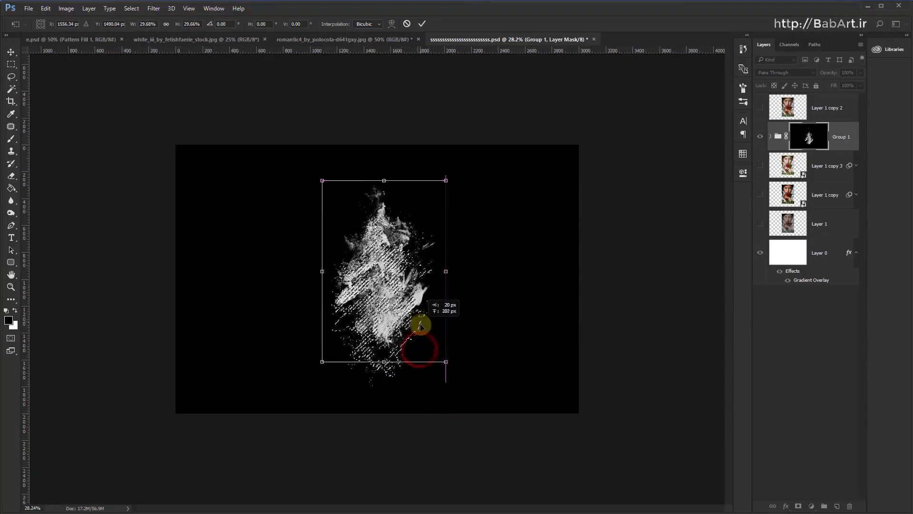
double_click(409, 290)
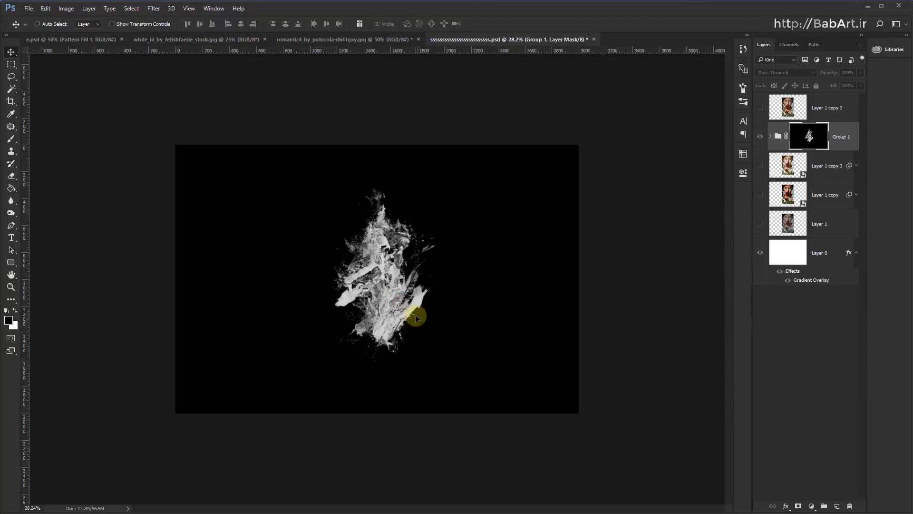
Return to the composite and drag Group 1's mask so the eye, lips and rose show through
left_click(779, 137)
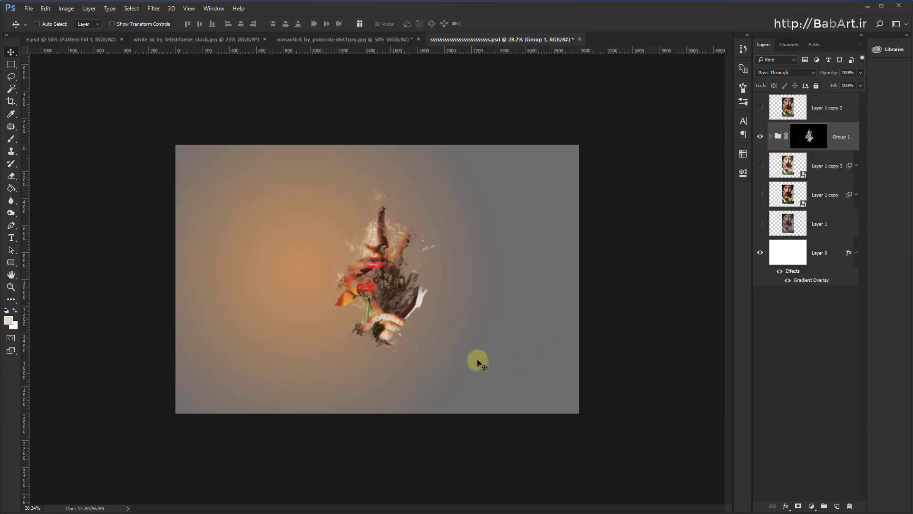
scroll(374, 261, "up", 5)
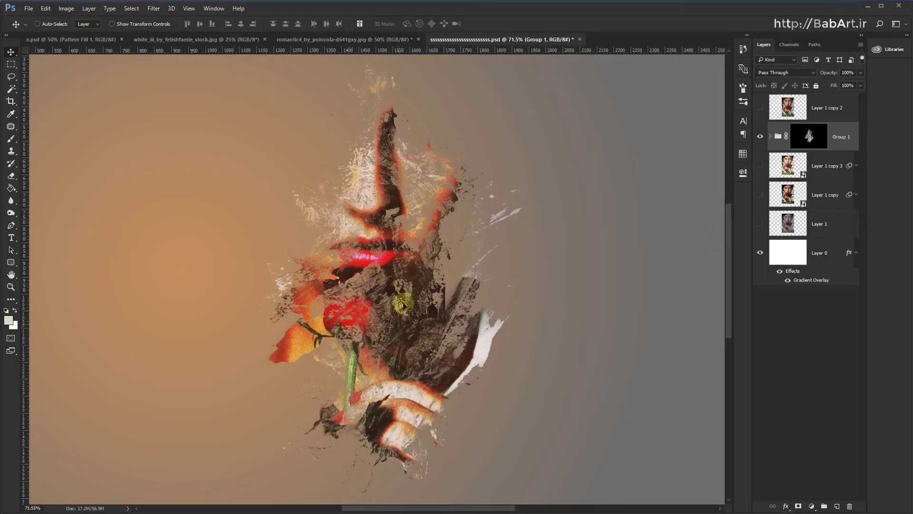
left_click_drag(395, 257, 396, 341)
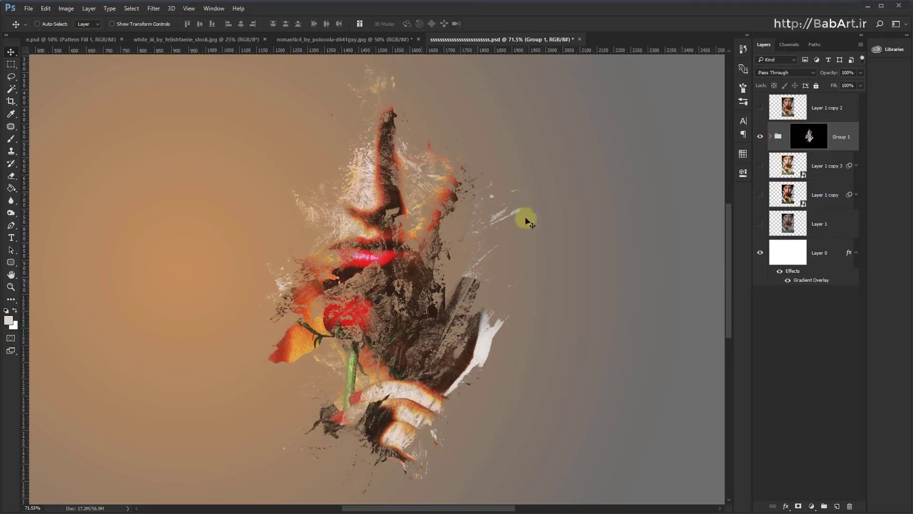
left_click(800, 145)
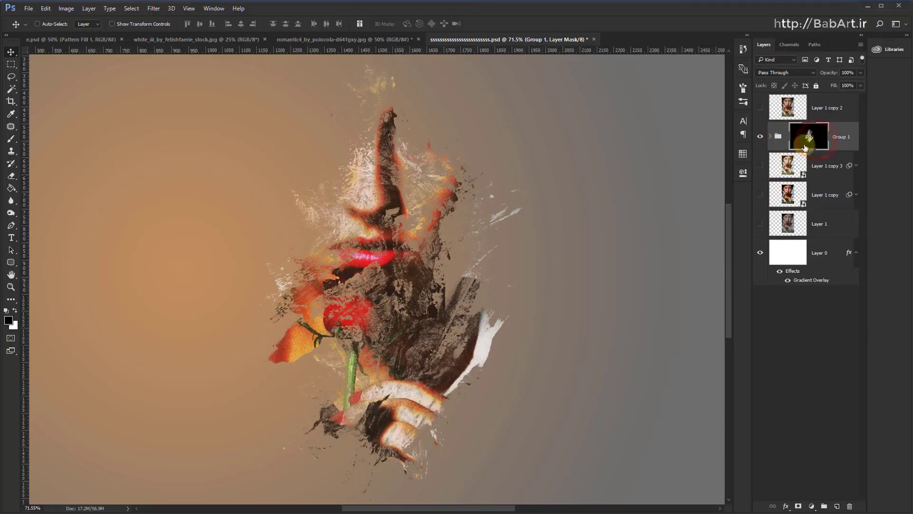
mouse_move(406, 275)
left_mouse_down()
mouse_move(283, 275)
mouse_move(406, 176)
mouse_move(475, 223)
mouse_move(457, 305)
mouse_move(371, 313)
mouse_move(397, 179)
mouse_move(383, 253)
left_mouse_up()
scroll(391, 211, "down", 5)
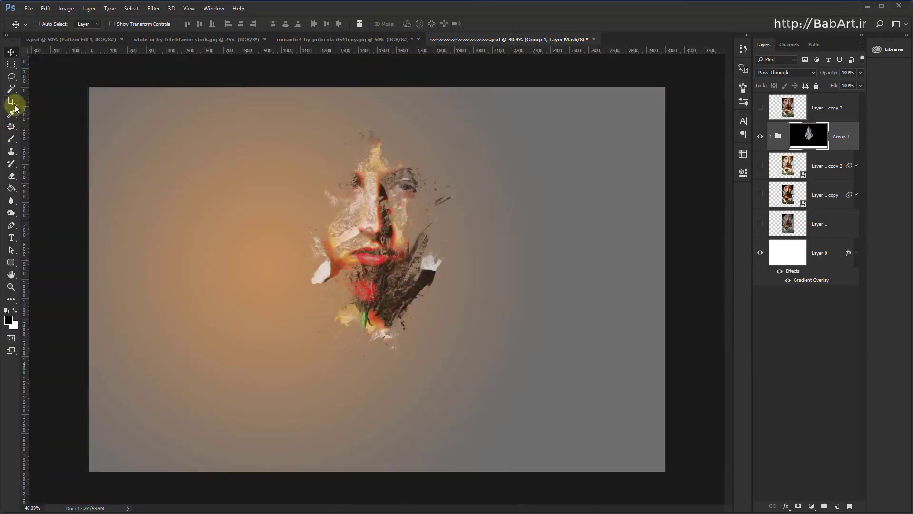
Select the bottom strip of the canvas and fill it black on Group 1's mask
left_click(11, 64)
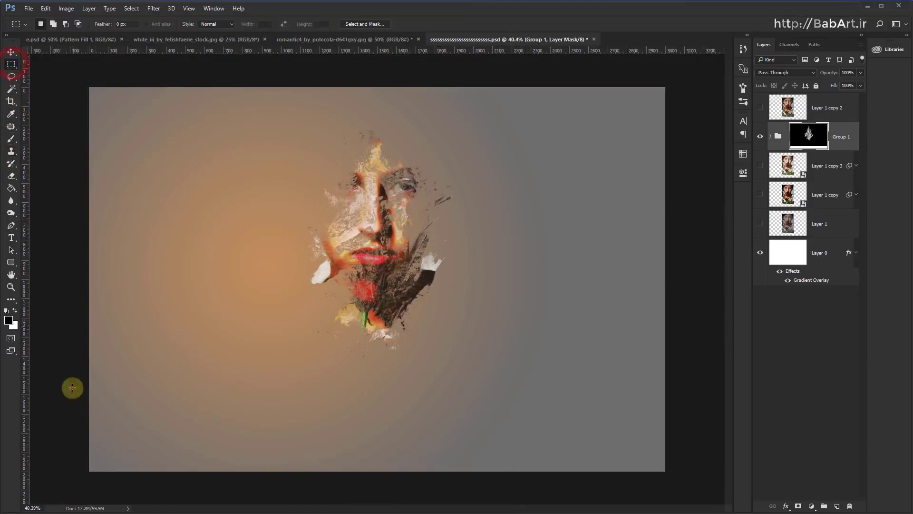
left_click_drag(72, 388, 675, 481)
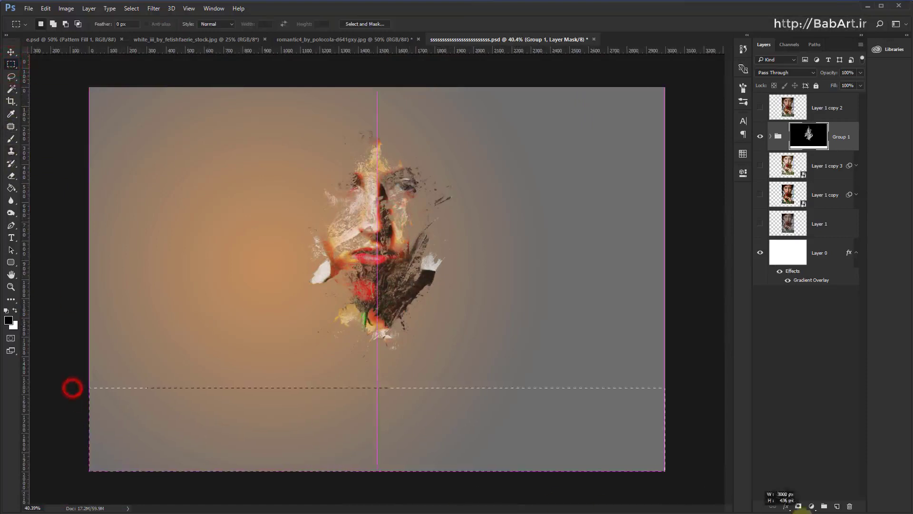
left_click(14, 191)
left_click(813, 136)
left_click(622, 434)
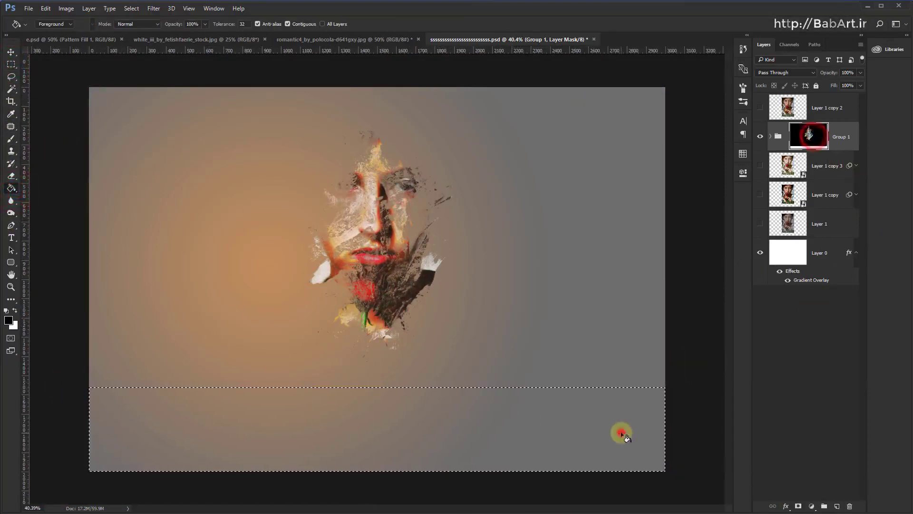
left_click(565, 450)
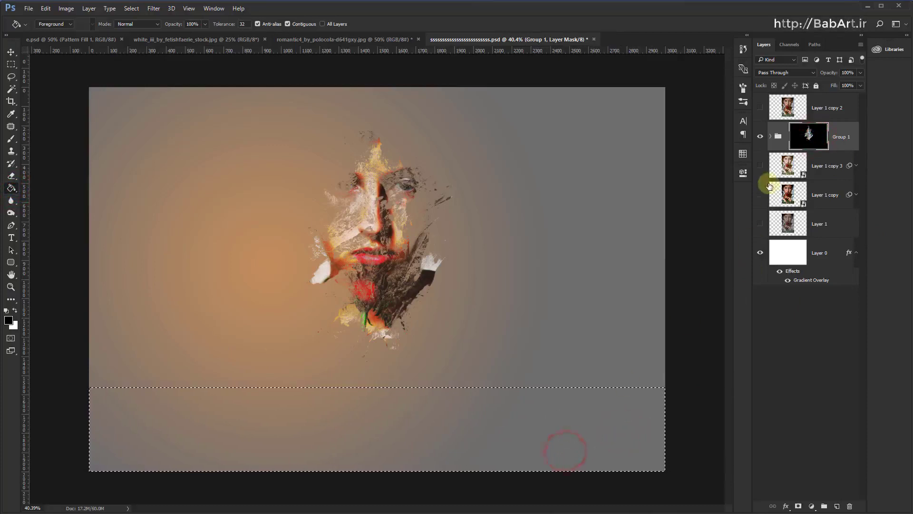
Deselect, paint the mask's right edge with a 117 px hard round brush, and view the mask alone
left_click(11, 144)
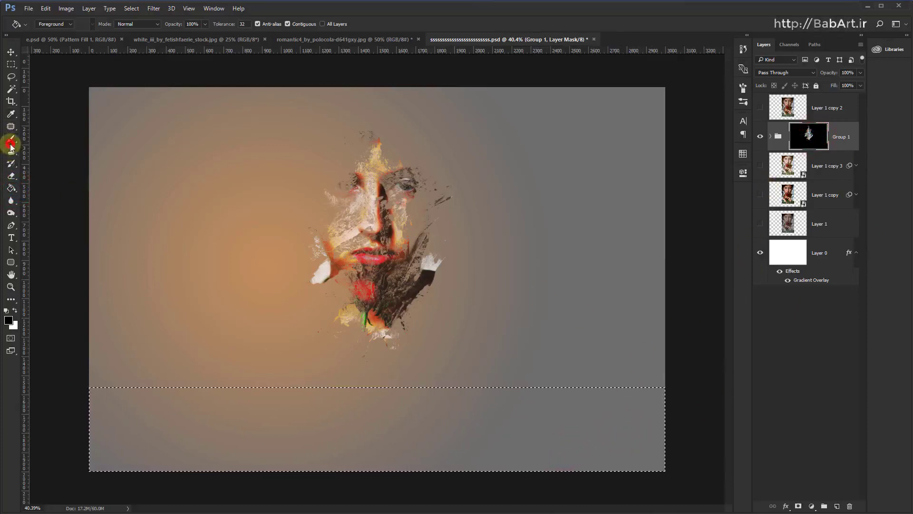
key("ctrl+d")
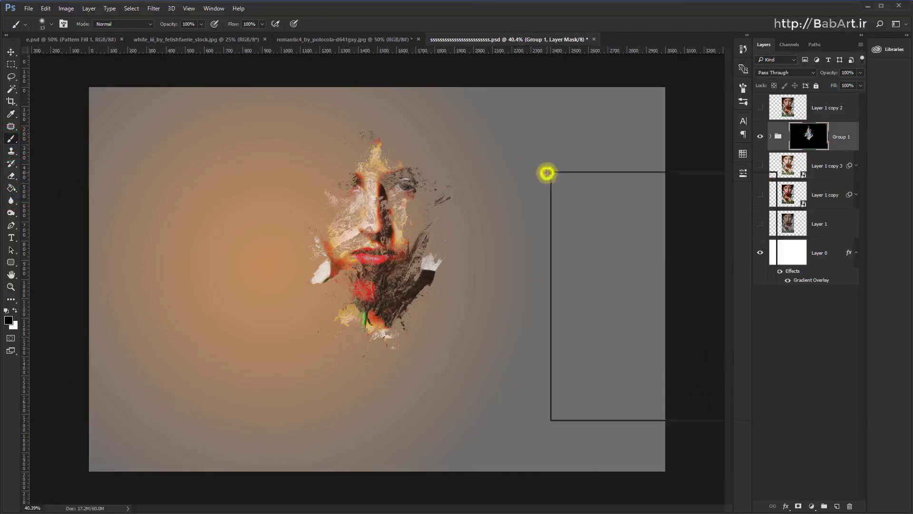
left_click(640, 257)
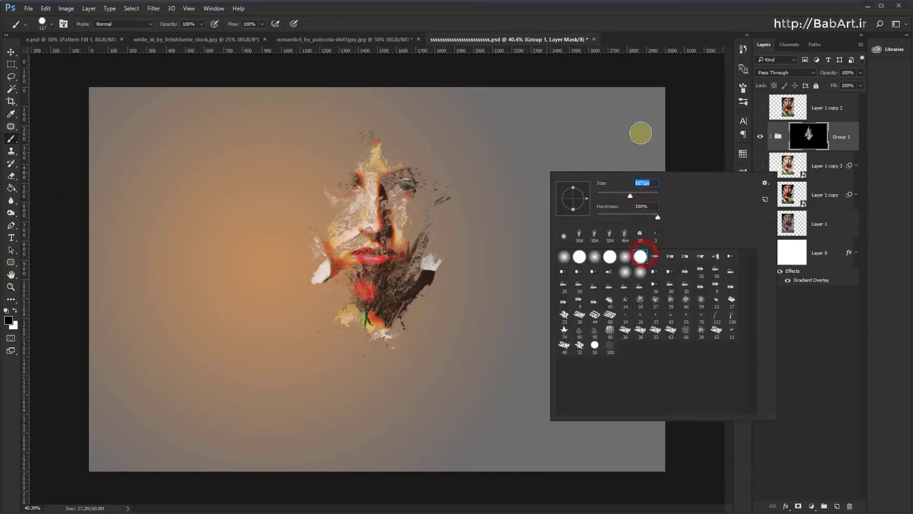
left_click(640, 133)
left_click(662, 84)
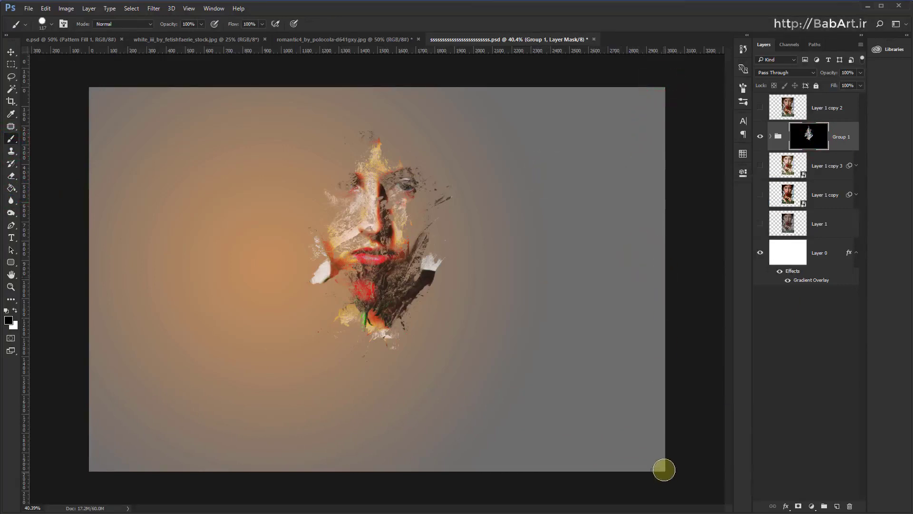
left_click(666, 437)
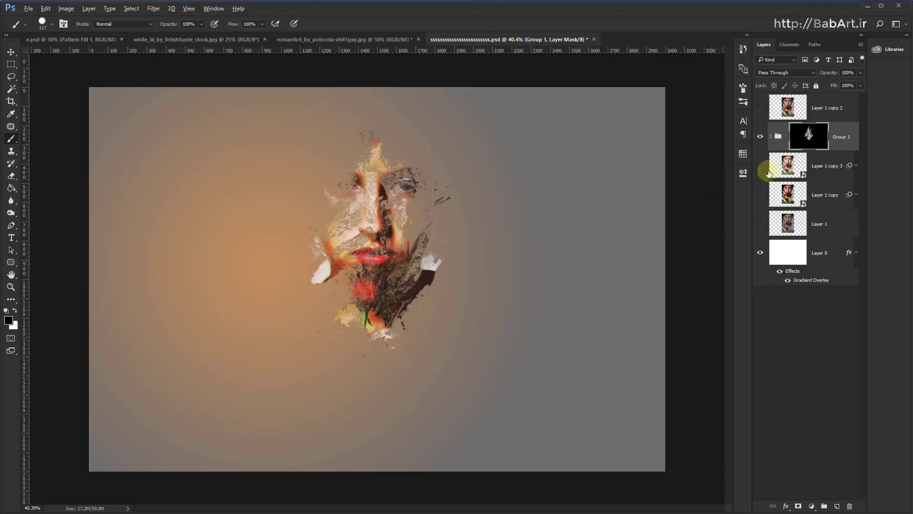
left_click(823, 133, "alt")
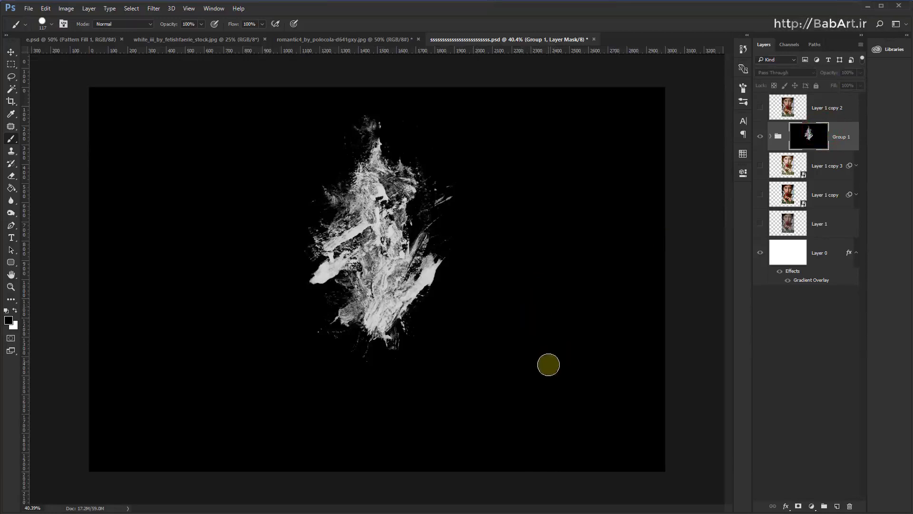
Open scanned-dirt-1 and select its light strokes with Color Range at Fuzziness 200
key("alt+Tab")
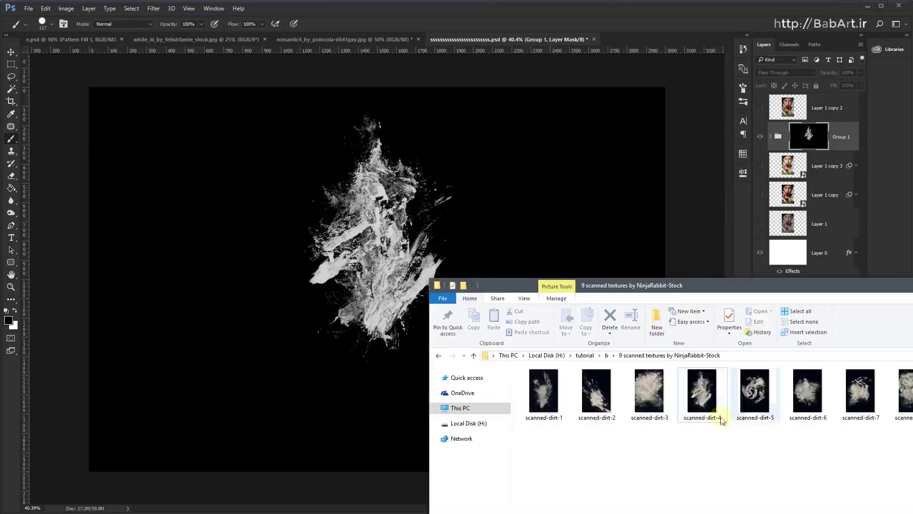
left_click_drag(545, 396, 536, 21)
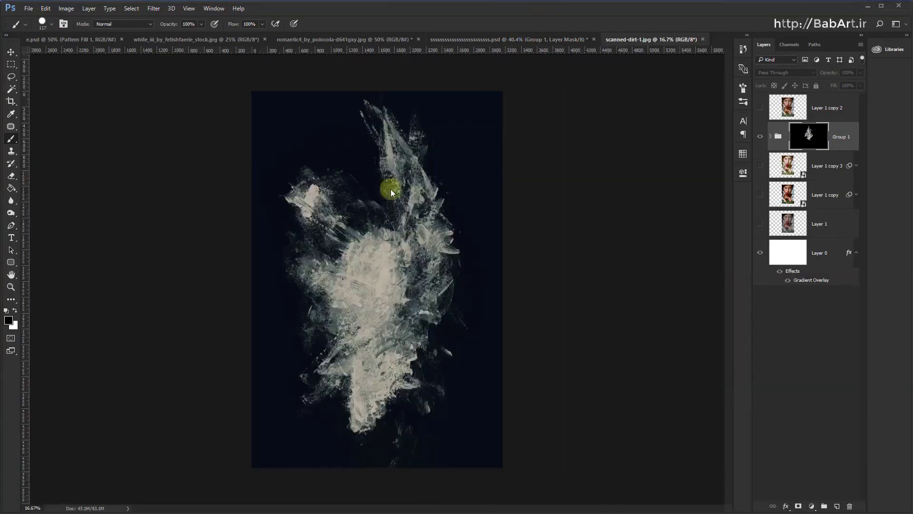
left_click(142, 10)
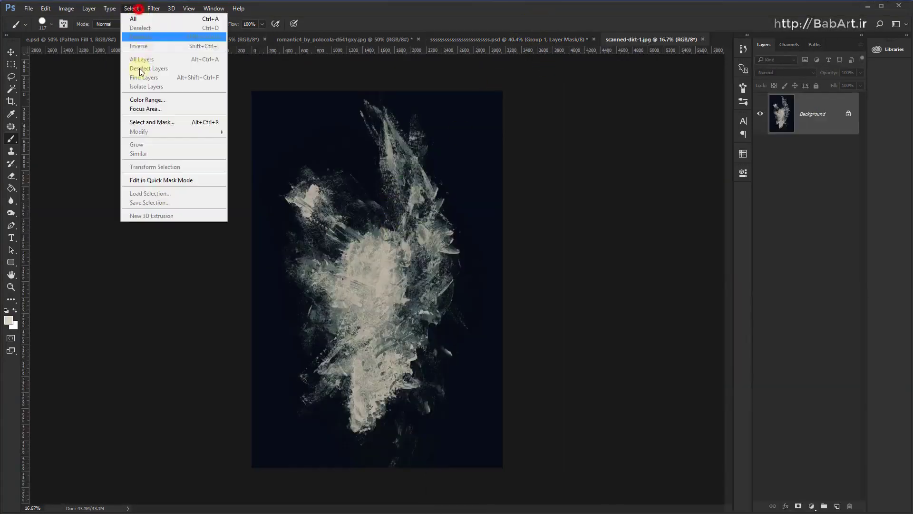
left_click(153, 101)
left_click(379, 279)
left_click(684, 185)
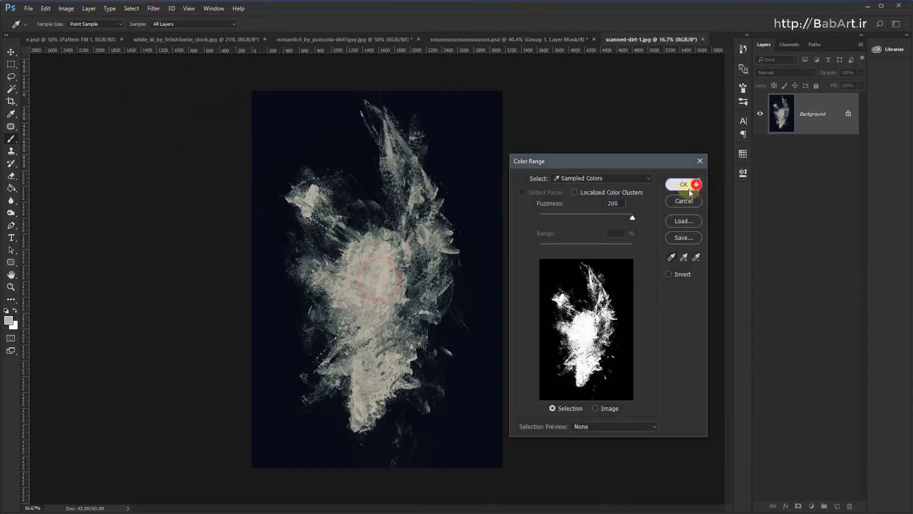
Copy the selected light strokes and close the scanned-dirt-1 image
left_click(40, 9)
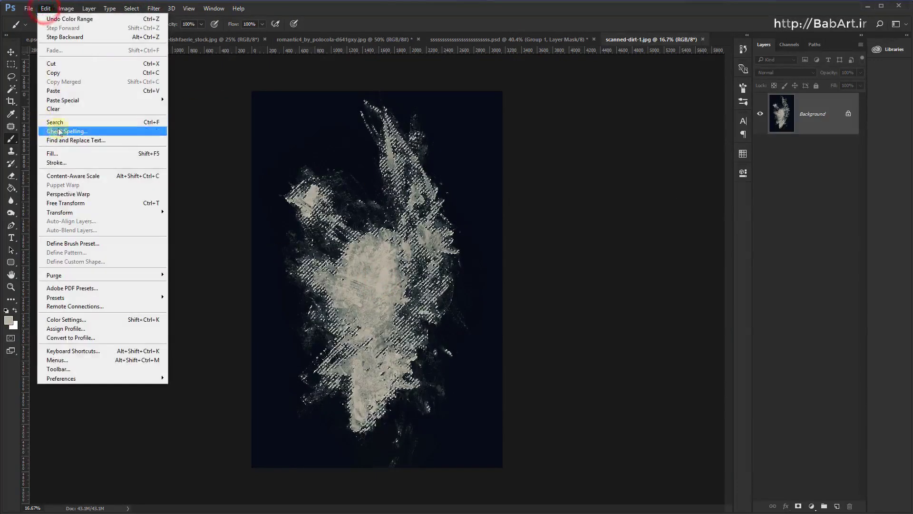
left_click(73, 72)
left_click(702, 39)
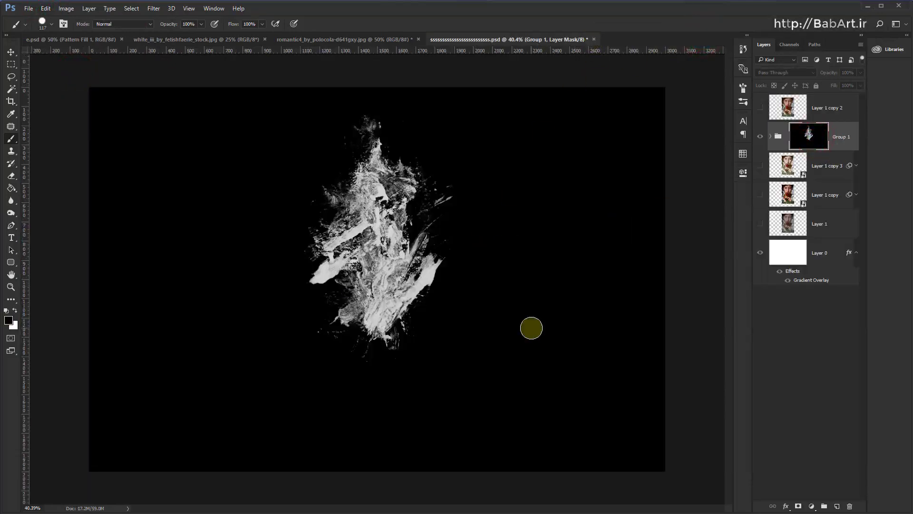
Paste the dirt texture into the mask, scaled to about 21% and rotated about 33° over the central shape
mouse_move(531, 328)
left_mouse_down()
mouse_move(369, 310)
mouse_move(417, 297)
left_mouse_up()
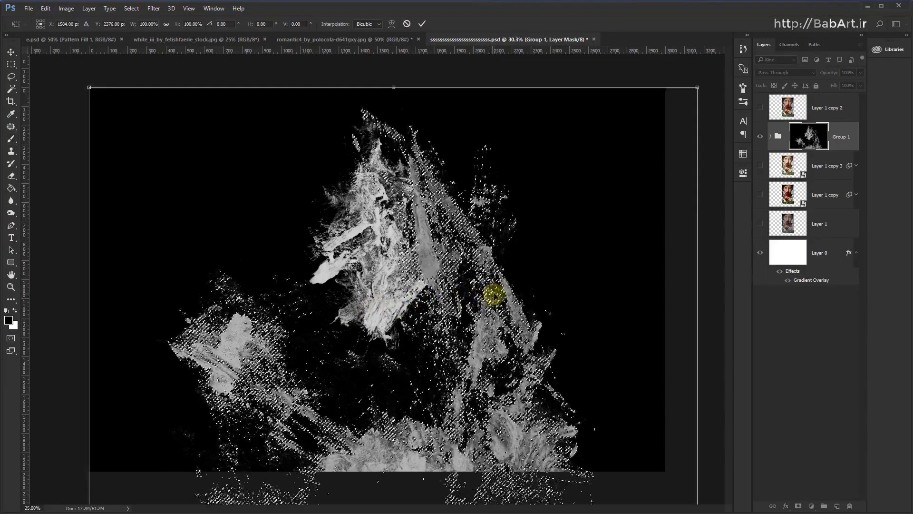
key("ctrl+t")
scroll(520, 307, "down", 5)
left_click_drag(449, 441, 370, 310)
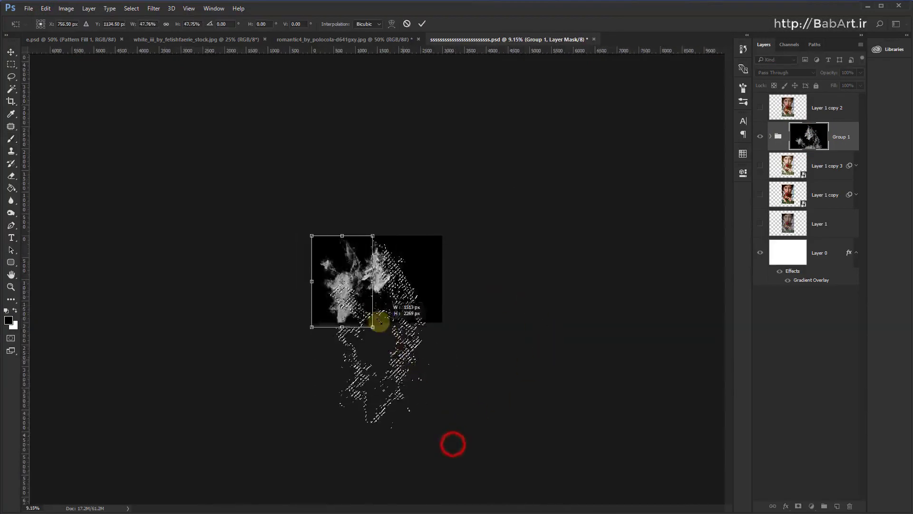
scroll(350, 261, "up", 3)
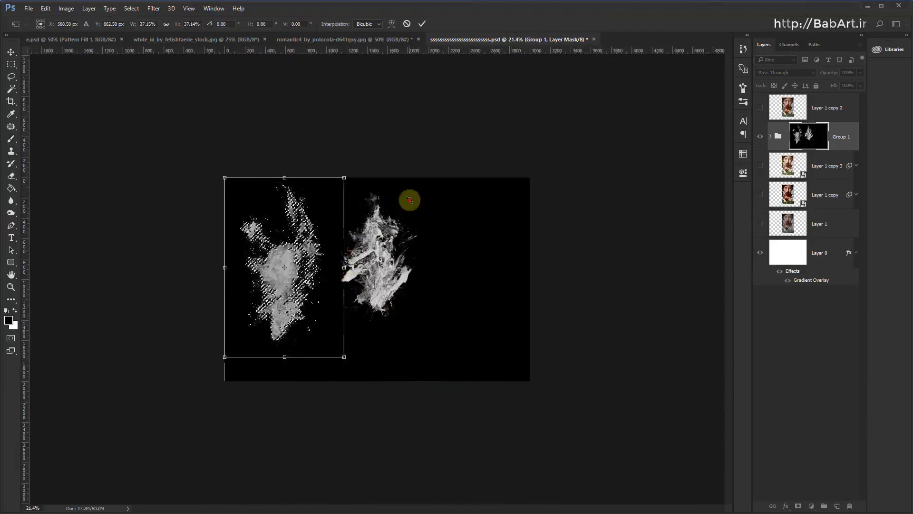
mouse_move(410, 198)
left_mouse_down()
mouse_move(433, 244)
mouse_move(351, 265)
left_mouse_up()
mouse_move(316, 239)
left_mouse_down()
mouse_move(493, 230)
mouse_move(412, 245)
mouse_move(403, 238)
left_mouse_up()
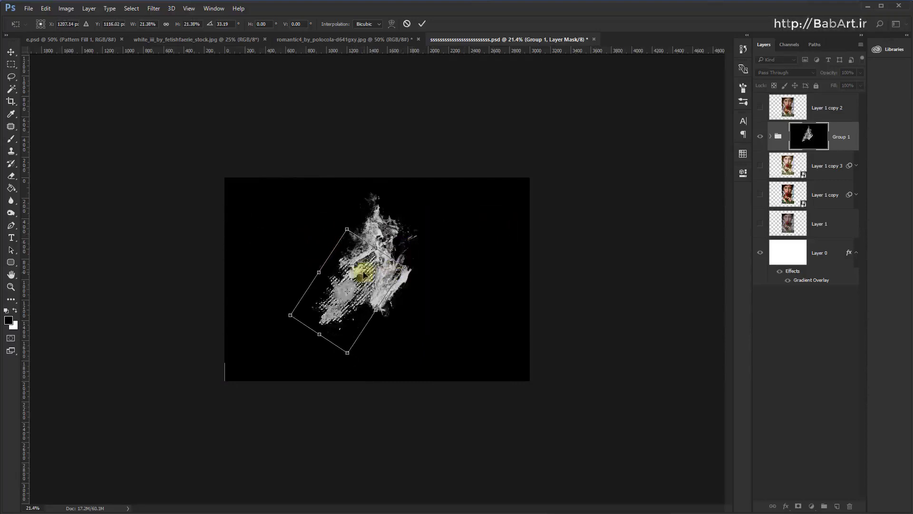
scroll(363, 264, "up", 1)
mouse_move(359, 300)
left_mouse_down()
mouse_move(388, 301)
mouse_move(377, 296)
left_mouse_up()
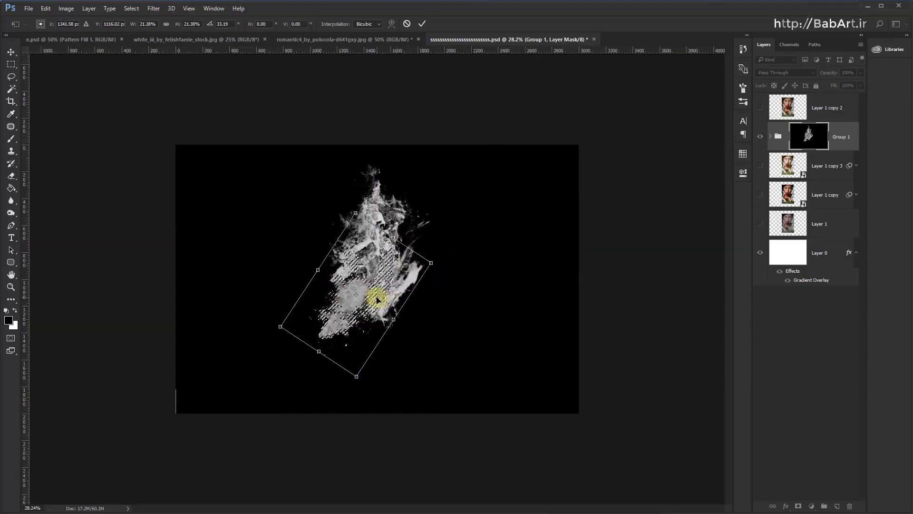
double_click(377, 295)
Invert the selection and brush out the thin white line at the lower left
key("b")
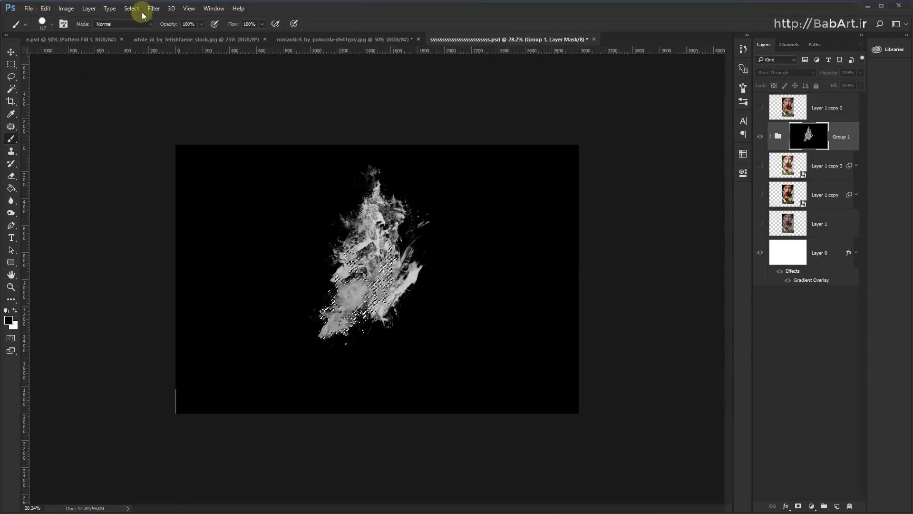
left_click(132, 8)
left_click(141, 46)
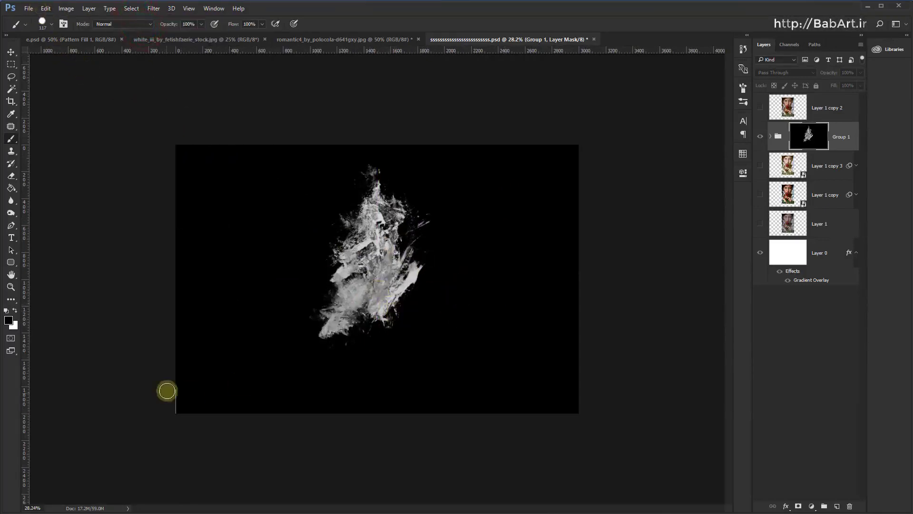
left_click_drag(173, 372, 171, 432)
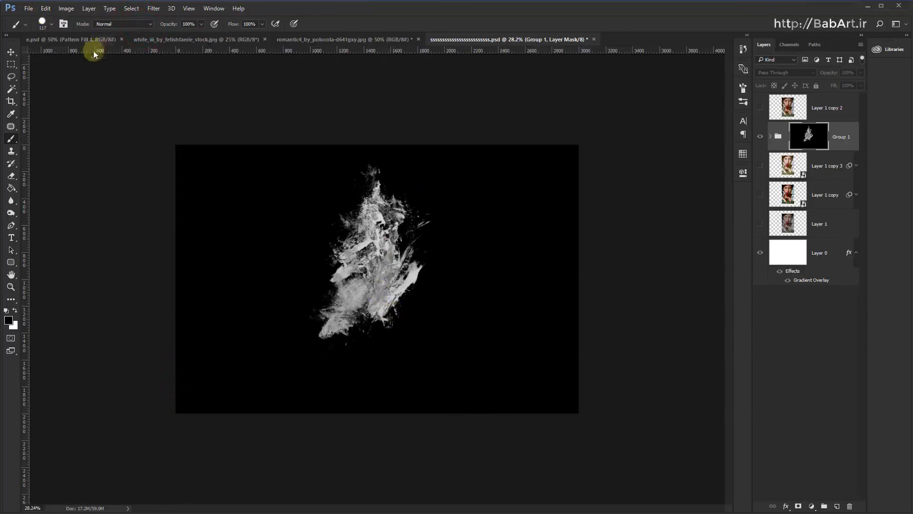
With the Move tool, reposition Group 1's portrait content over the gradient
left_click(11, 52)
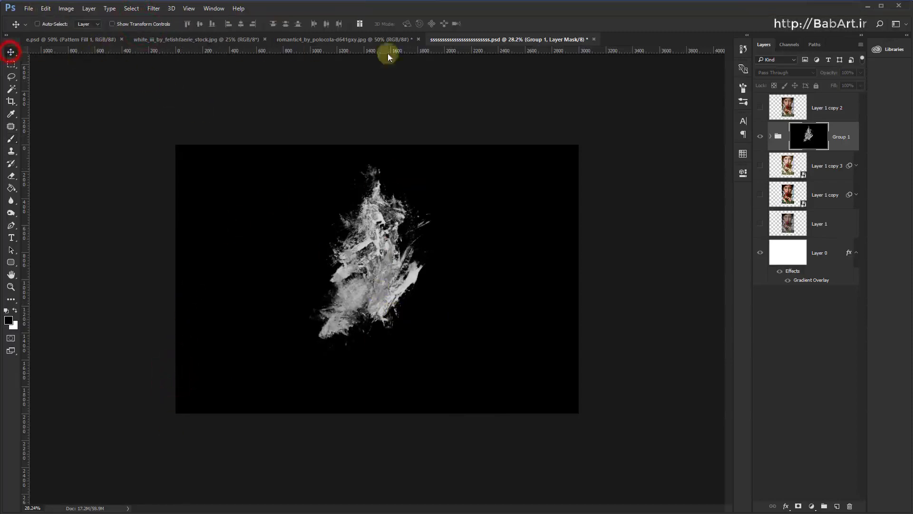
left_click(778, 136)
mouse_move(369, 277)
left_mouse_down()
mouse_move(379, 308)
mouse_move(413, 334)
mouse_move(403, 312)
left_mouse_up()
mouse_move(401, 251)
left_mouse_down()
mouse_move(249, 285)
mouse_move(403, 263)
mouse_move(341, 265)
mouse_move(378, 276)
left_mouse_up()
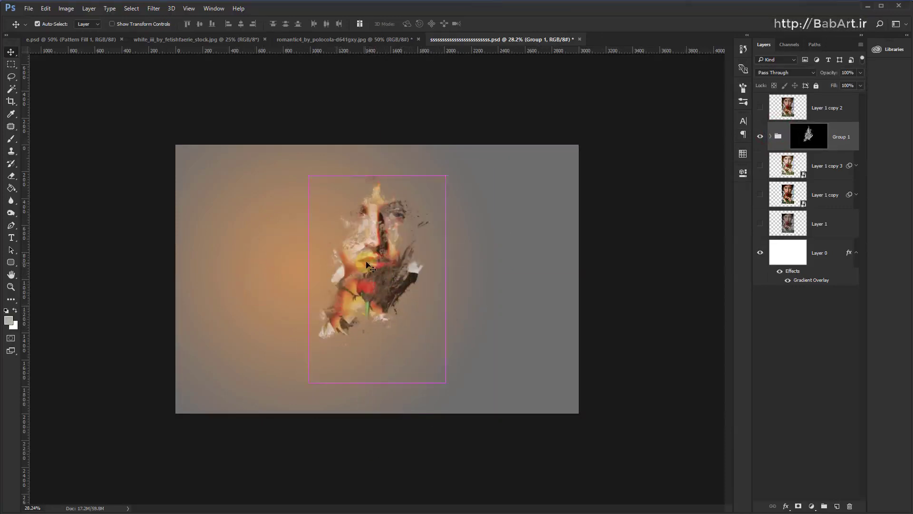
Shift Group 1's mask so it reveals the face, lips and rose, then save the PSD
left_click(818, 138)
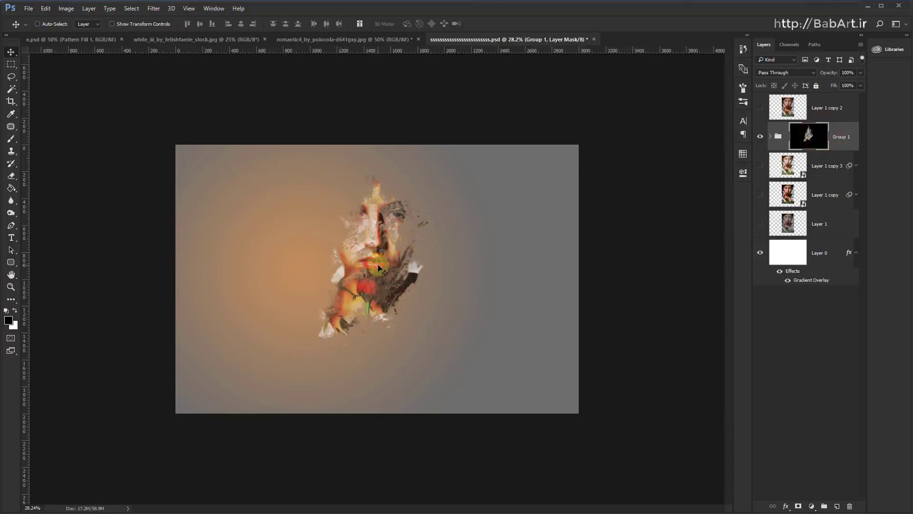
mouse_move(379, 269)
left_mouse_down()
mouse_move(371, 294)
mouse_move(381, 286)
left_mouse_up()
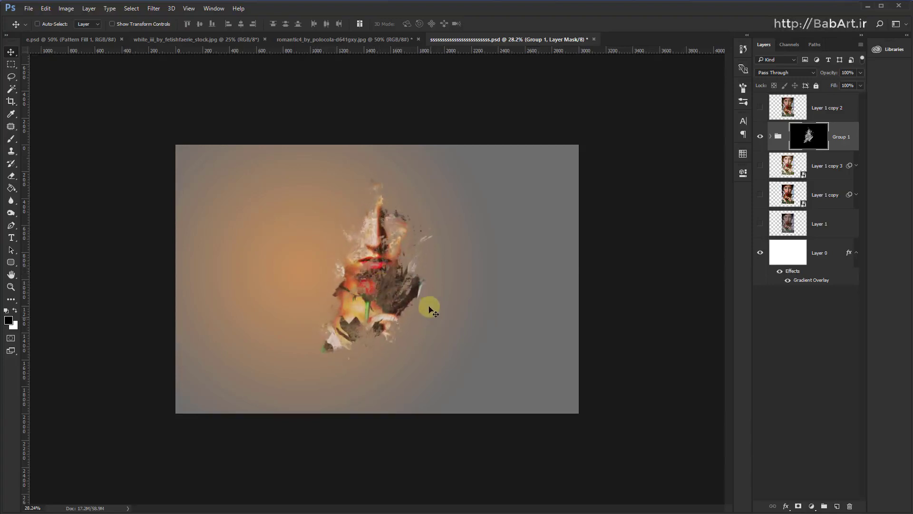
scroll(403, 261, "up", 5)
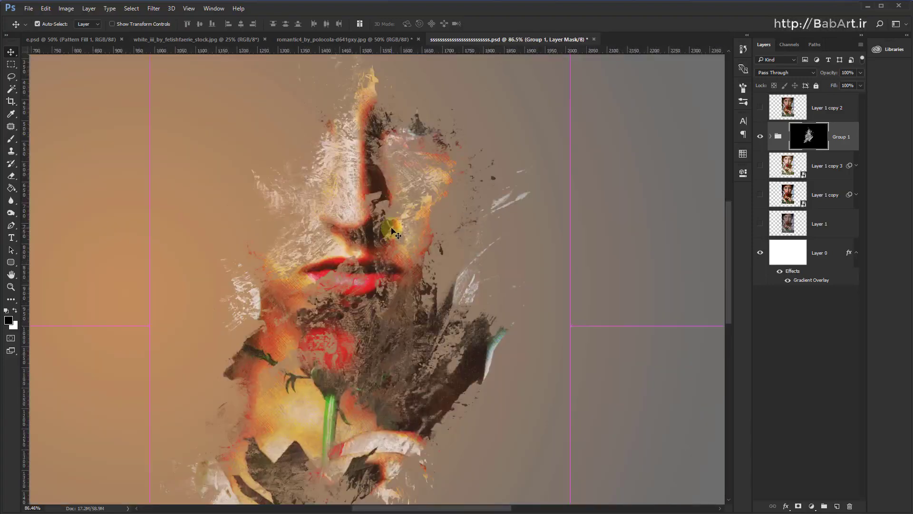
key("ctrl+s")
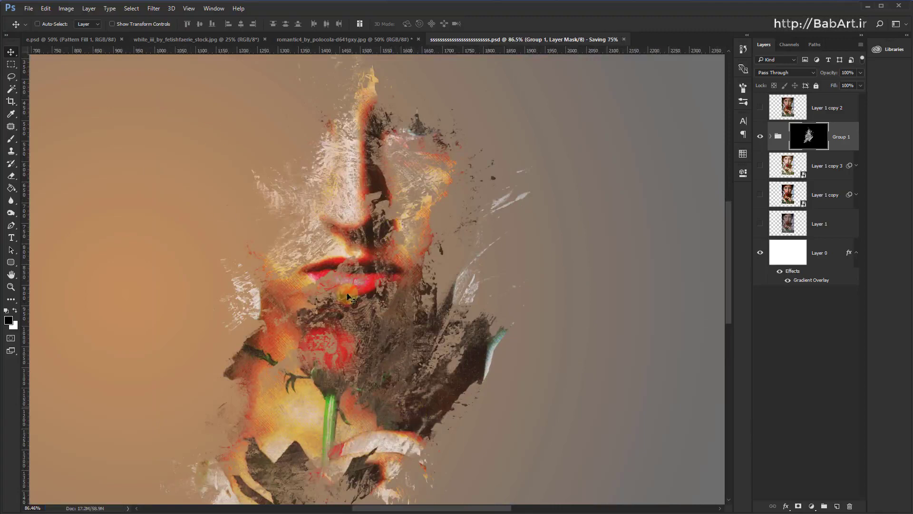
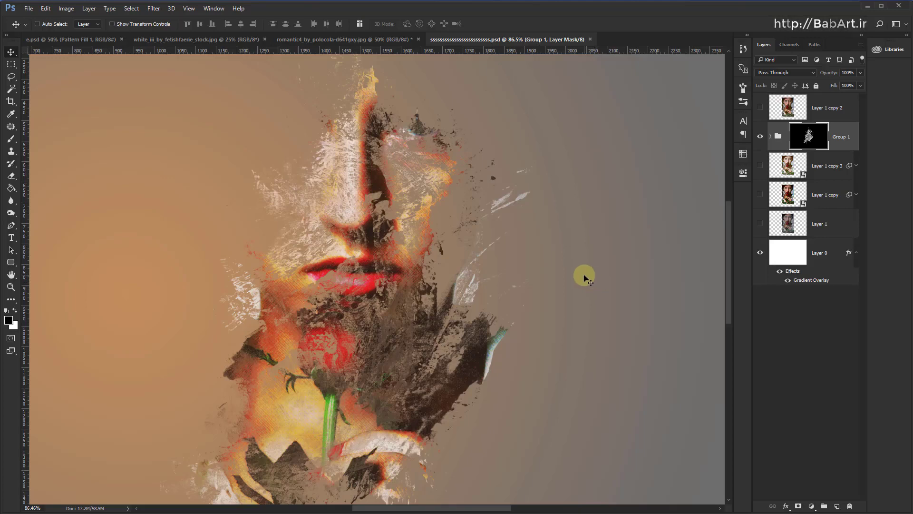
Open scanned-dirt-7 from the scanned textures folder as a Photoshop document
key("alt+Tab")
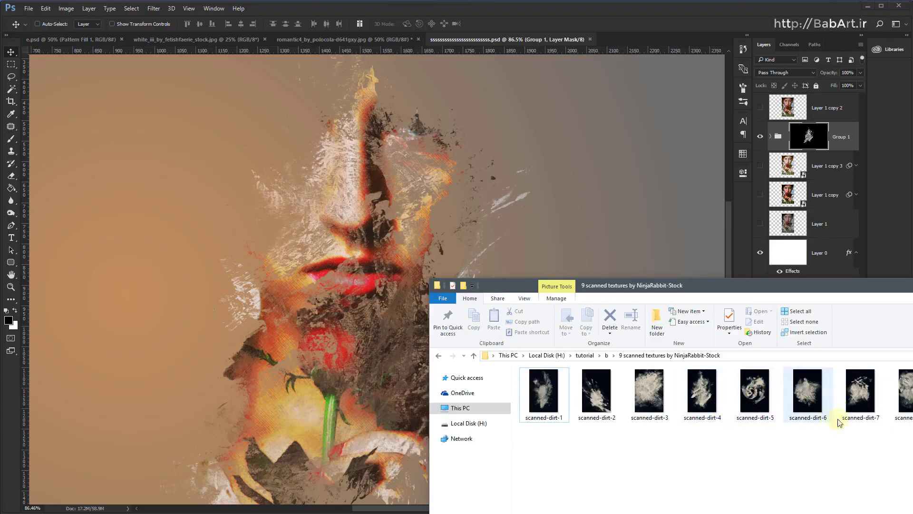
left_click(856, 394)
left_click(516, 13)
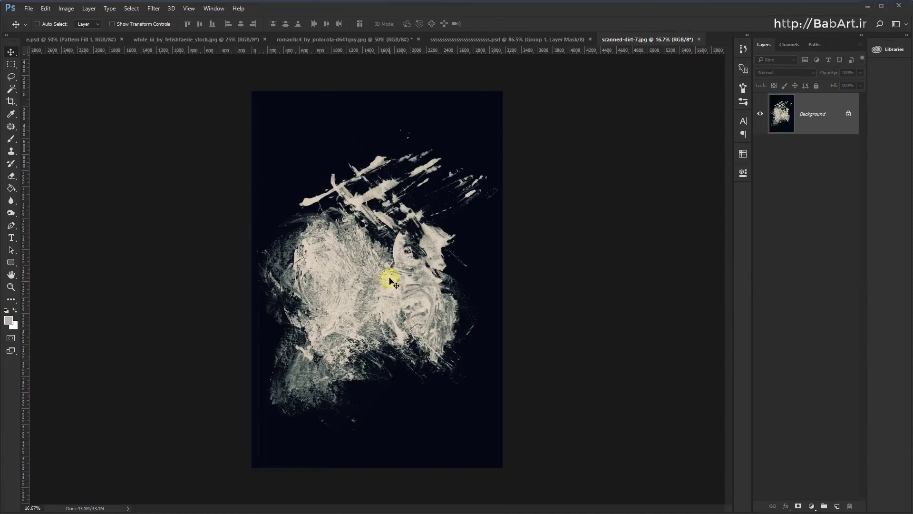
Select the light dirt strokes with Color Range, sampling two dirt areas
left_click(132, 8)
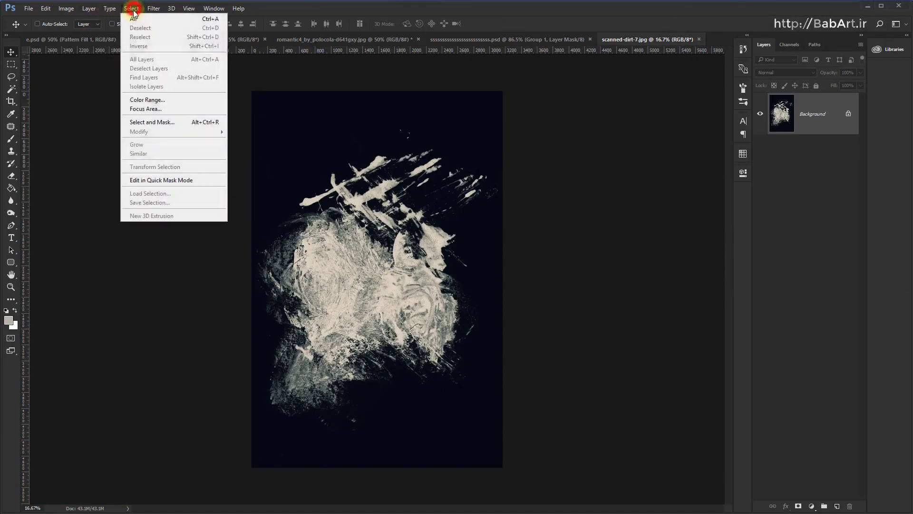
left_click(132, 100)
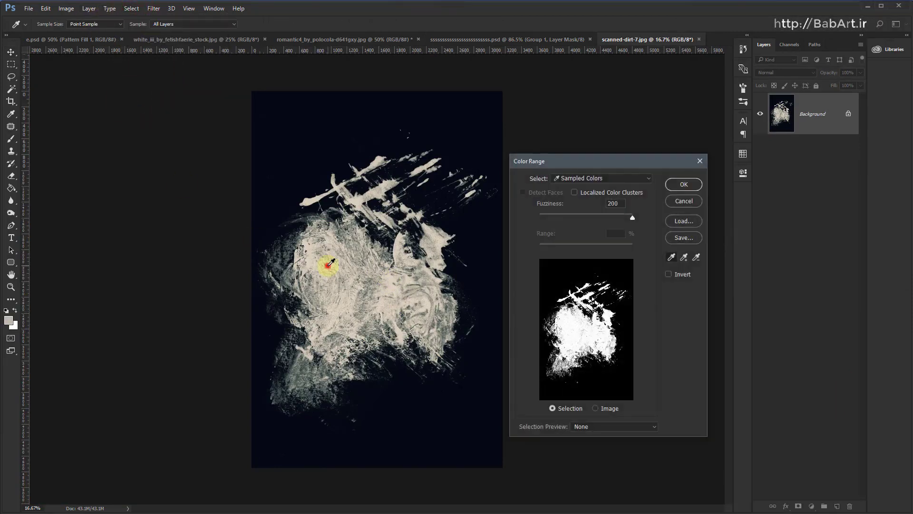
left_click(328, 264)
left_click(427, 230)
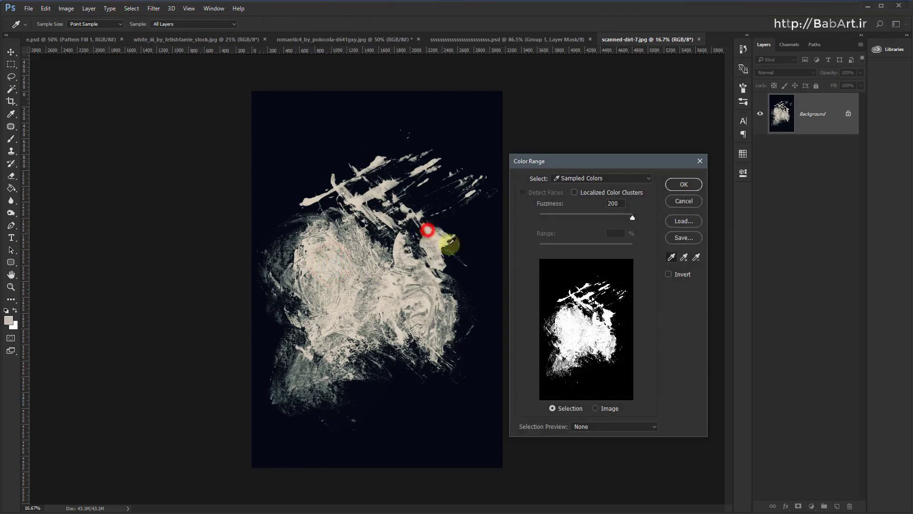
left_click(690, 186)
Copy the selected dirt onto Layer 1 and hide the Background layer
key("v")
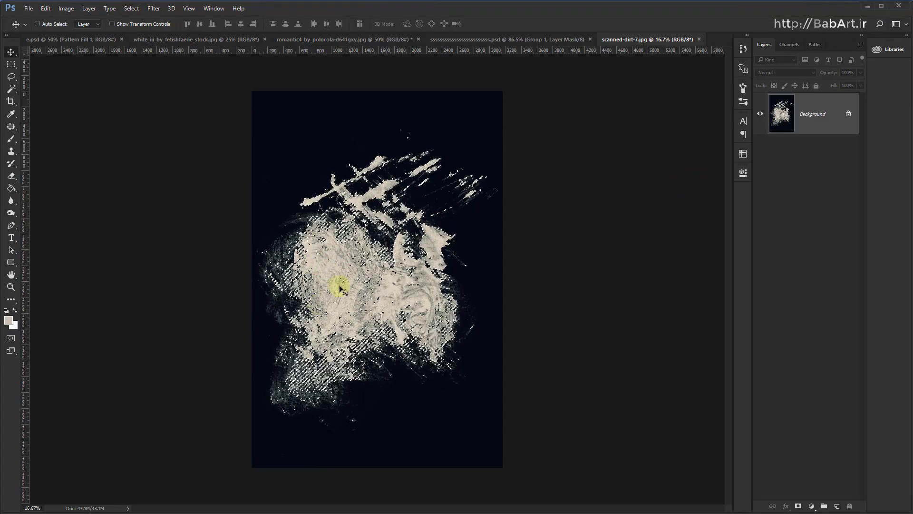
left_click(10, 64)
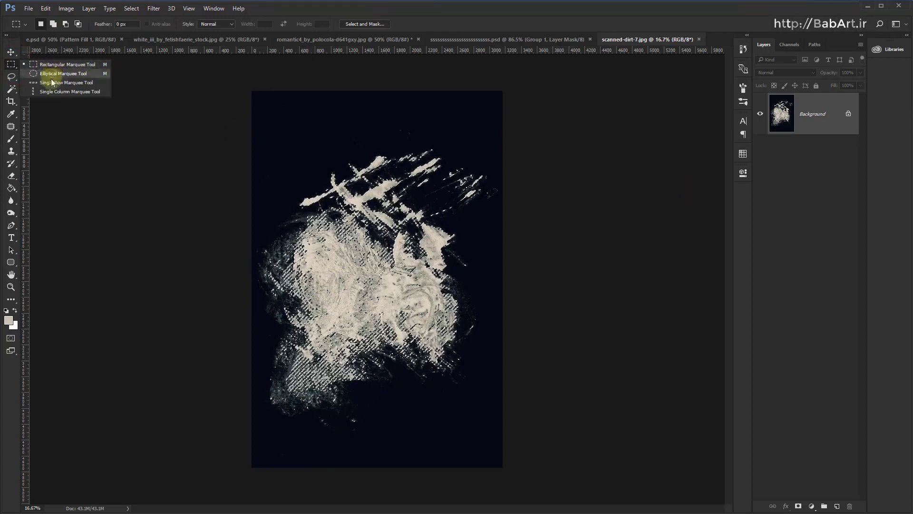
right_click(343, 269)
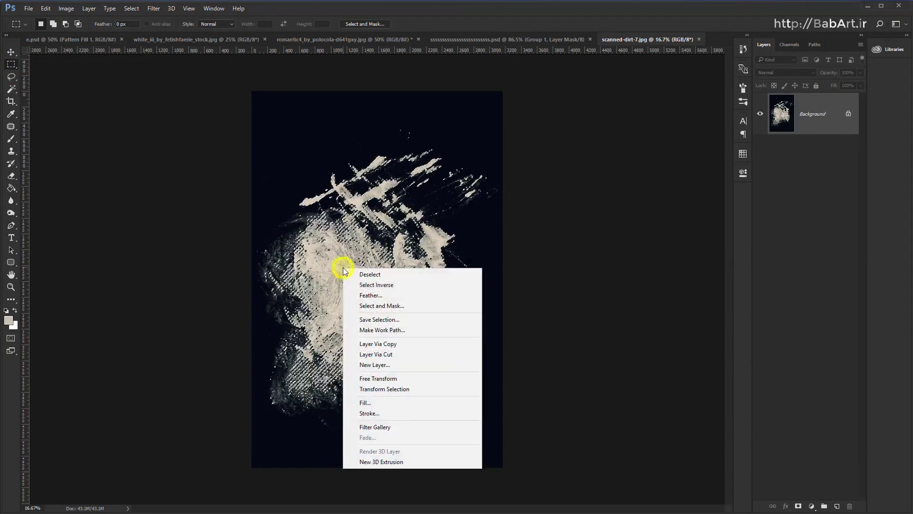
left_click(379, 344)
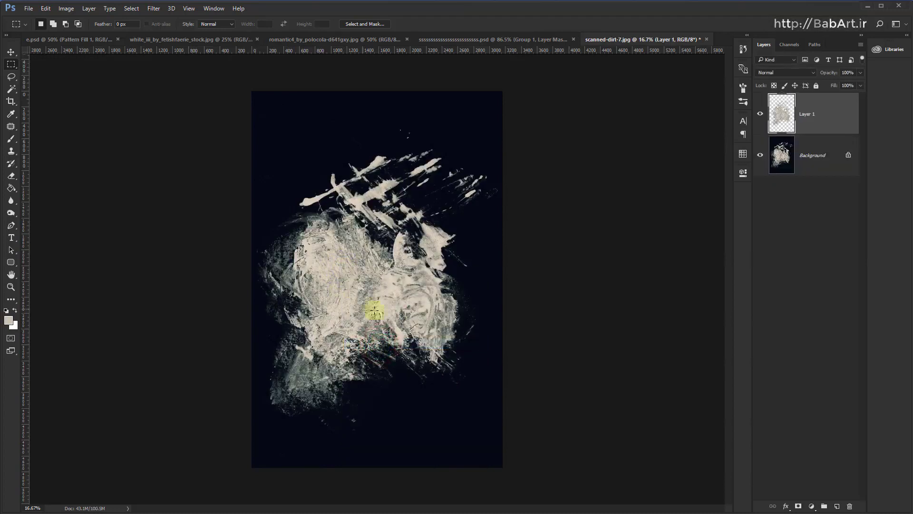
left_click(760, 153)
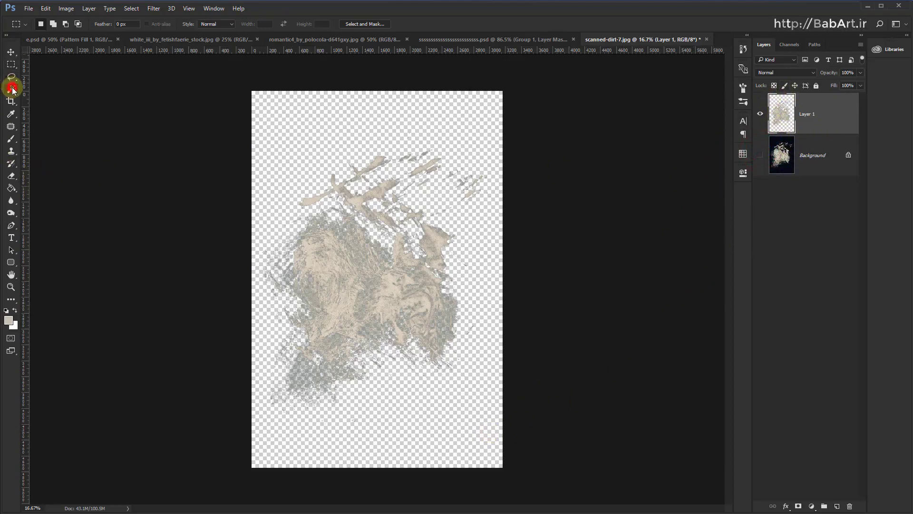
Magic Wand the transparent area, clear the faint edge pixels, then deselect
left_click_drag(11, 89, 55, 100)
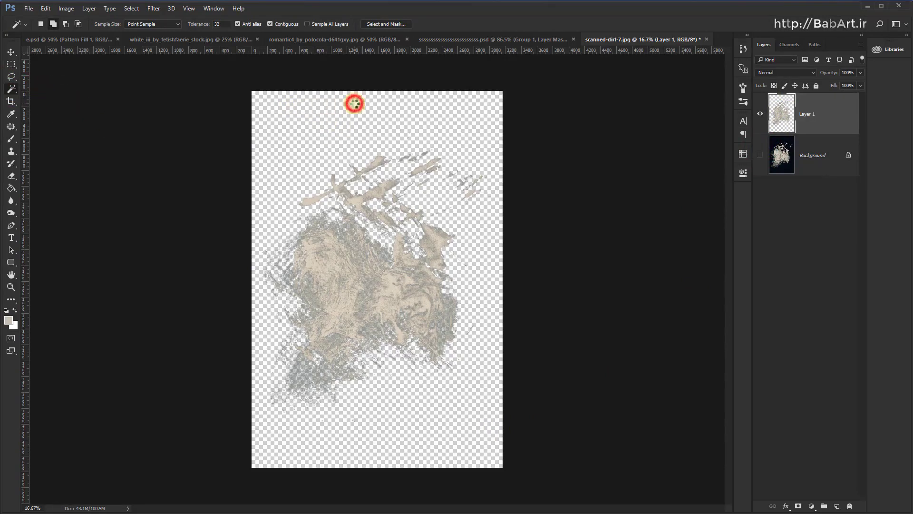
left_click(354, 103)
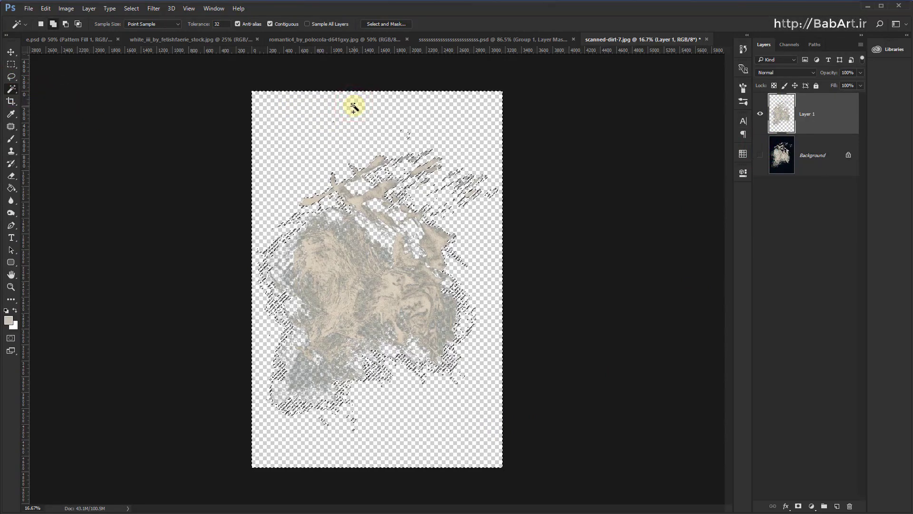
left_click(46, 8)
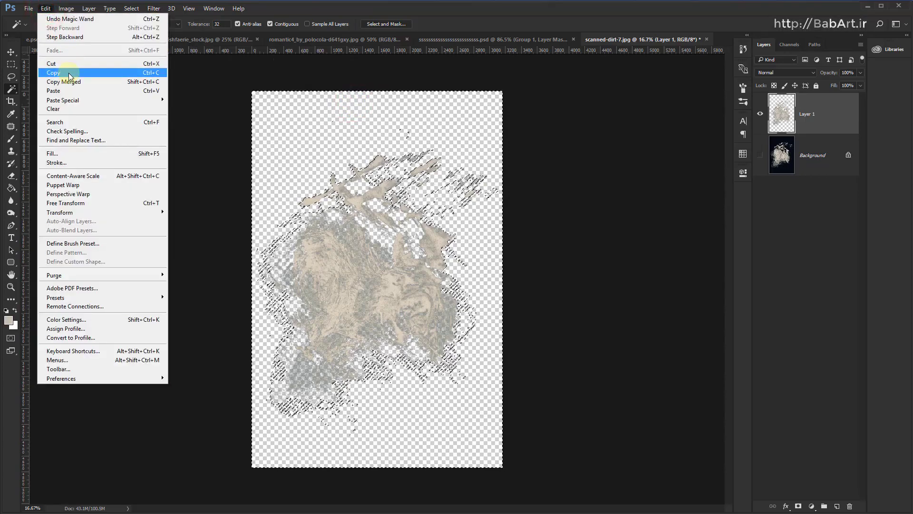
left_click(87, 108)
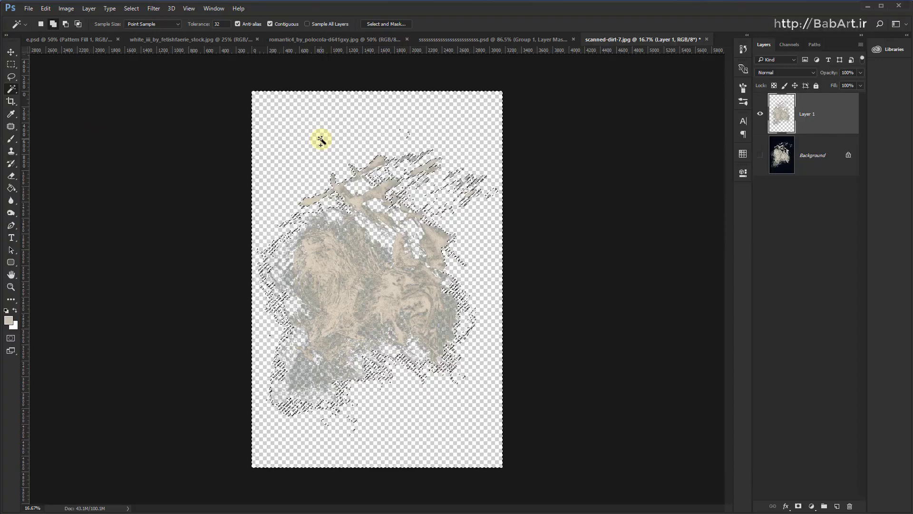
left_click(131, 8)
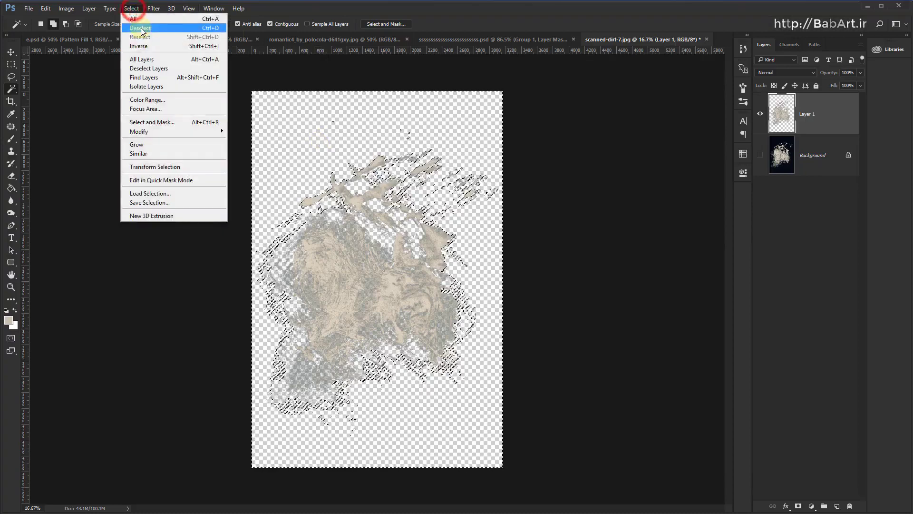
left_click(142, 29)
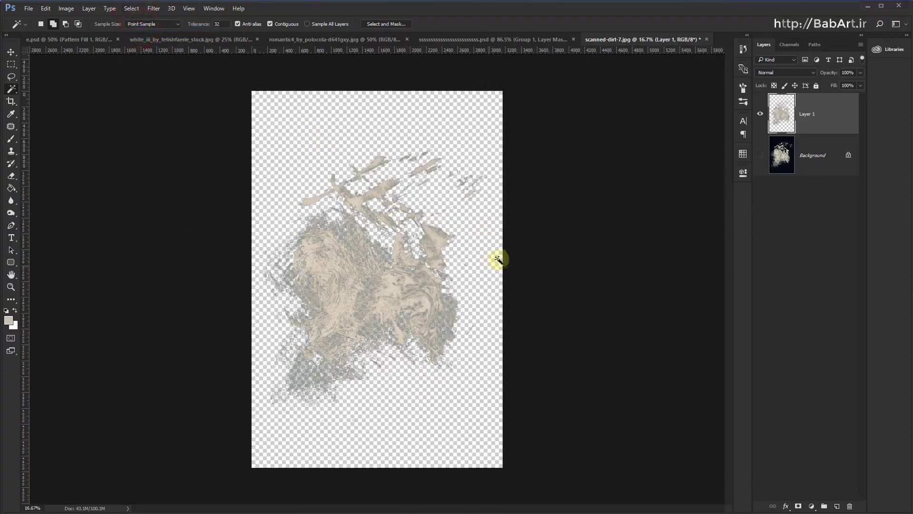
Define the dirt layer as a brush preset and close scanned-dirt-7
left_click(45, 8)
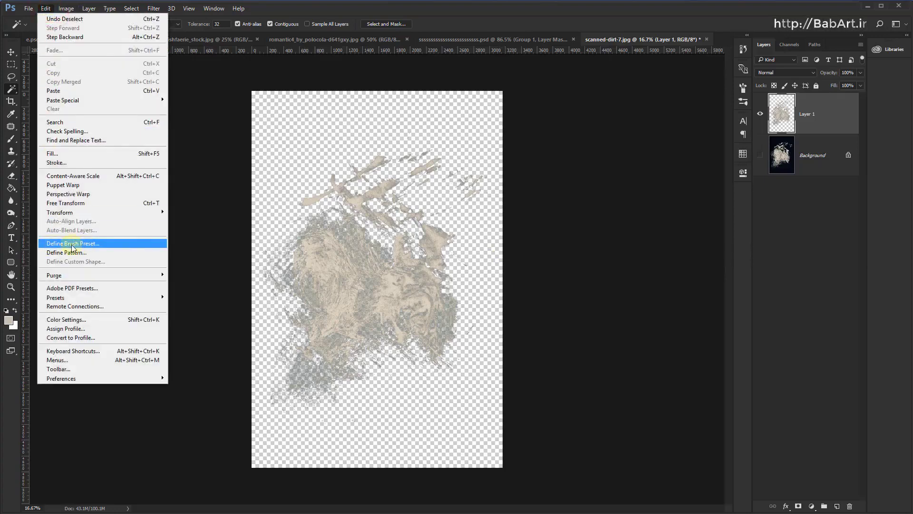
left_click(447, 14)
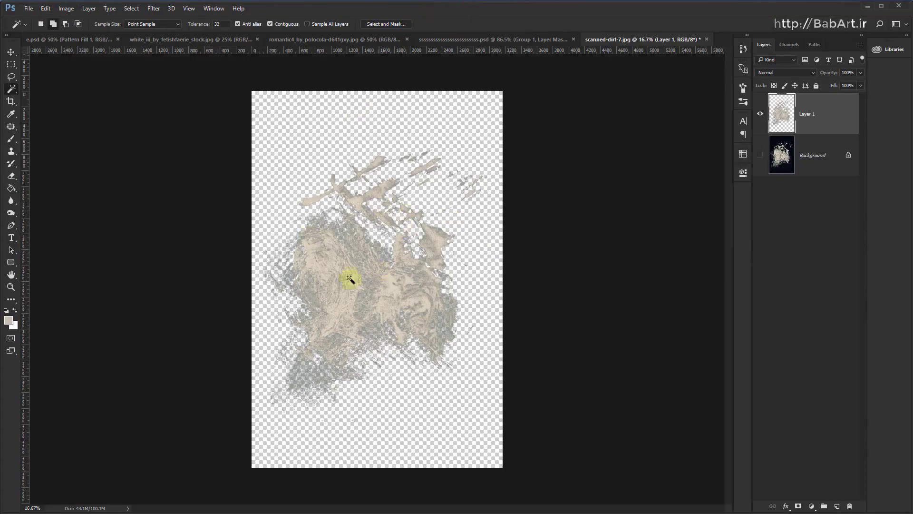
left_click(706, 39)
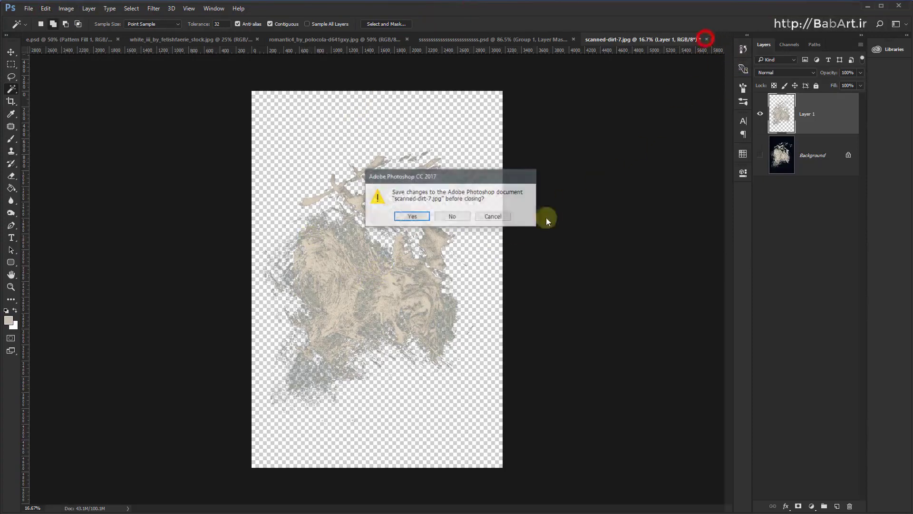
left_click(461, 216)
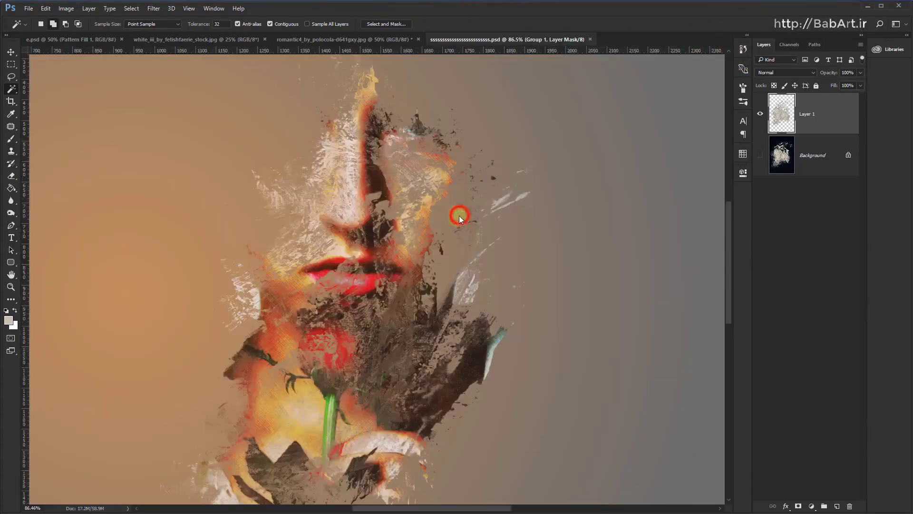
Set the new dirt brush to 1102 px and paint white on Group 1's mask
left_click(12, 139)
right_click(274, 183)
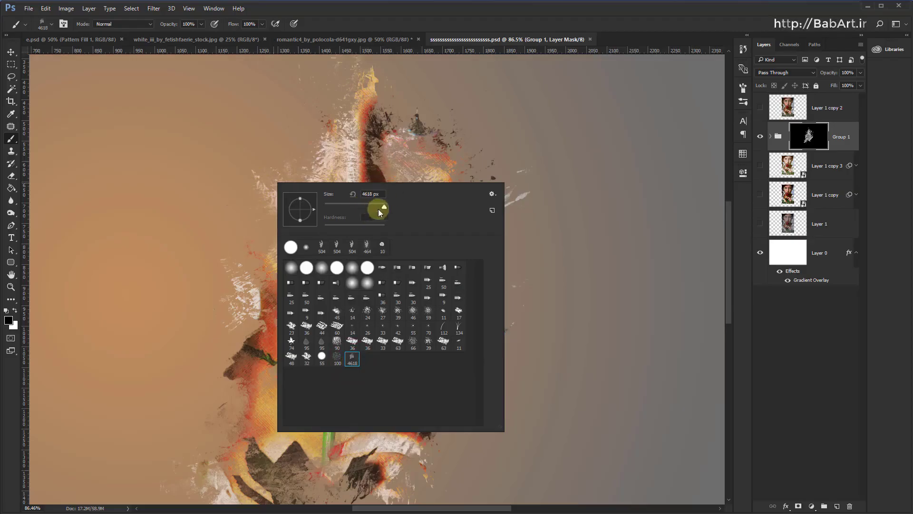
left_click_drag(382, 207, 379, 207)
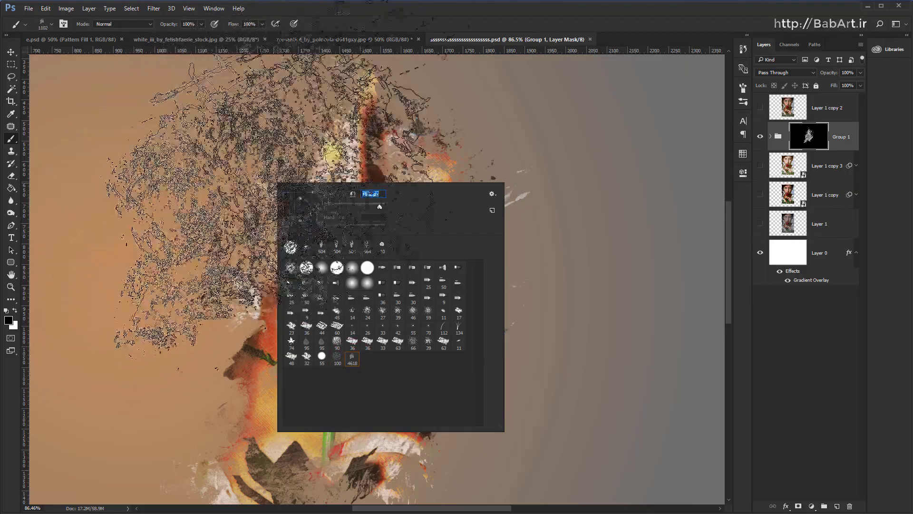
left_click(527, 17)
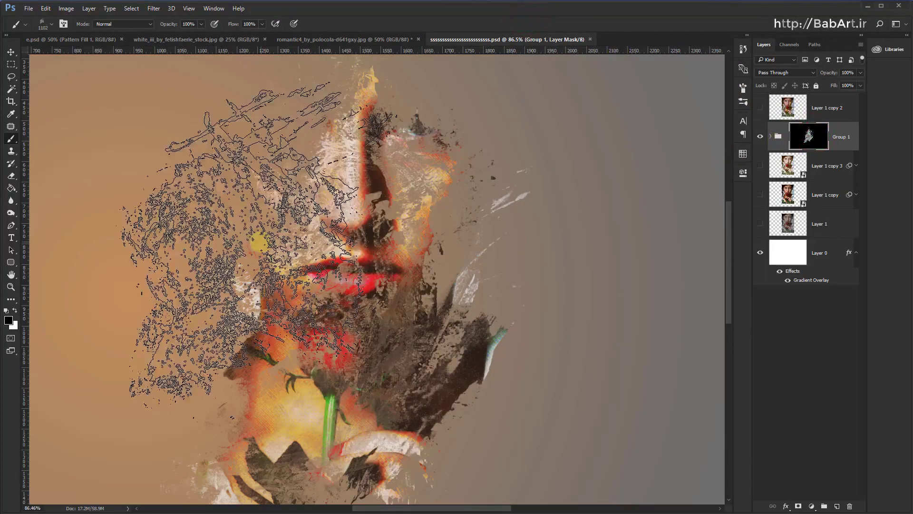
left_click(818, 129)
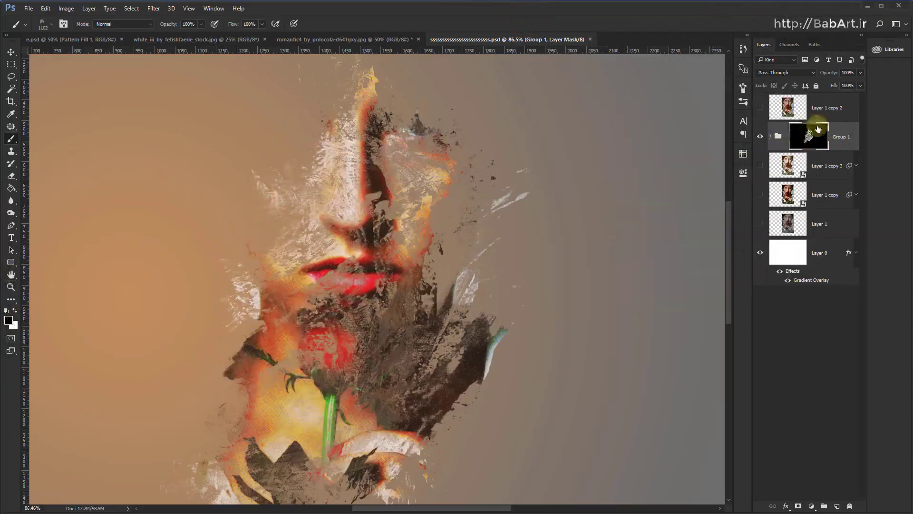
left_click(4, 337)
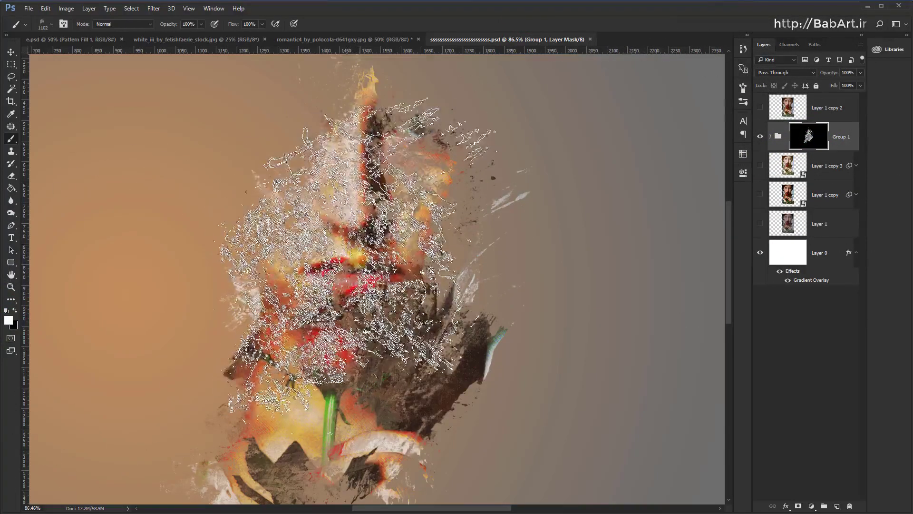
Stamp dirt patches on the mask, then undo the left and upper-right stamps
left_click(352, 257)
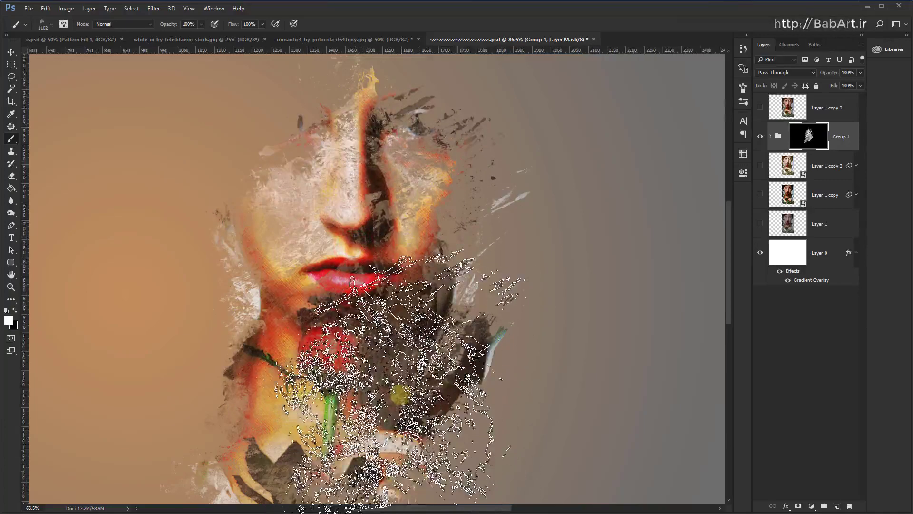
scroll(414, 383, "down", 3, "alt")
left_click(245, 277)
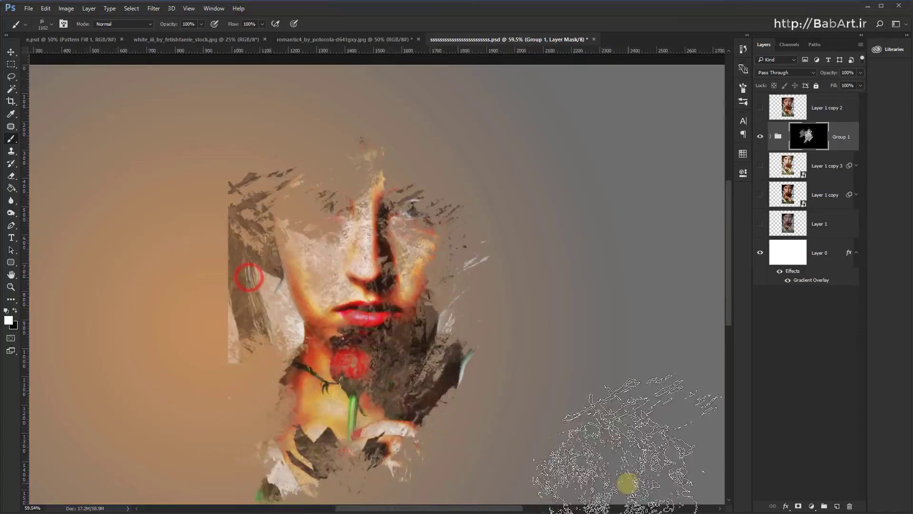
left_click(503, 178)
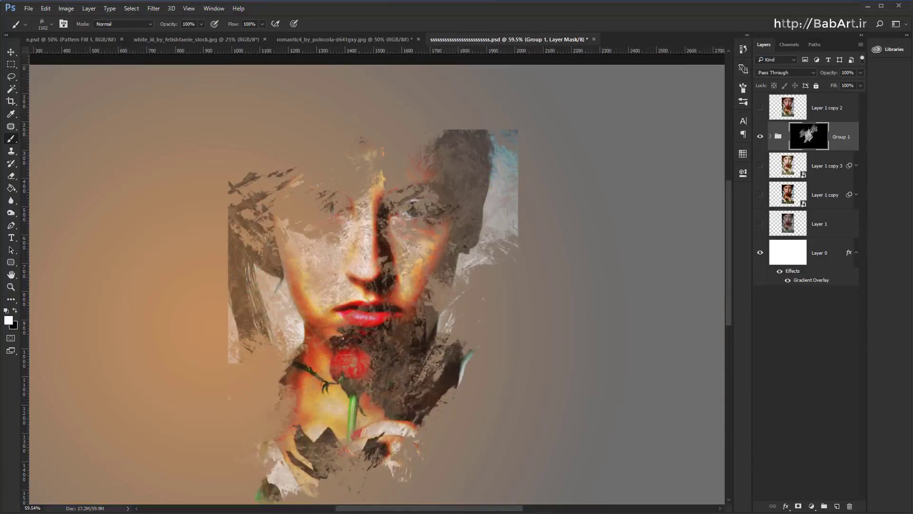
key("ctrl+z")
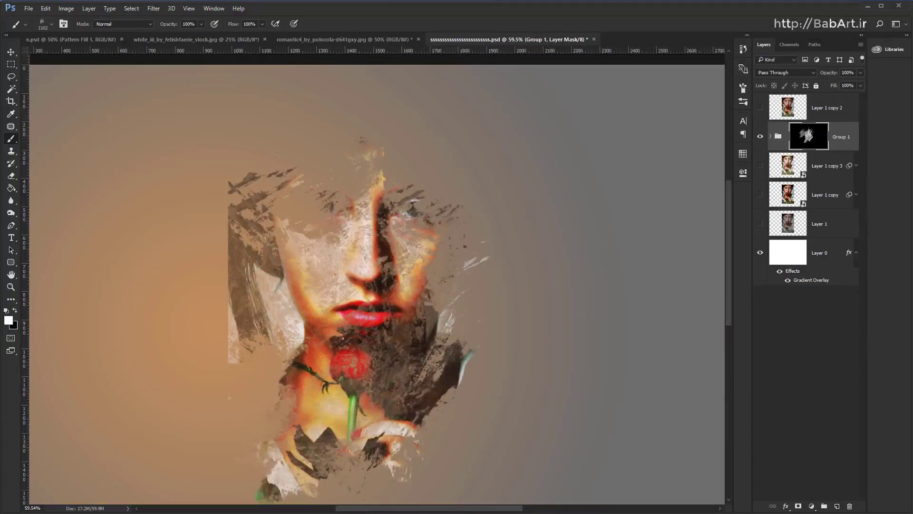
key("ctrl+alt+z")
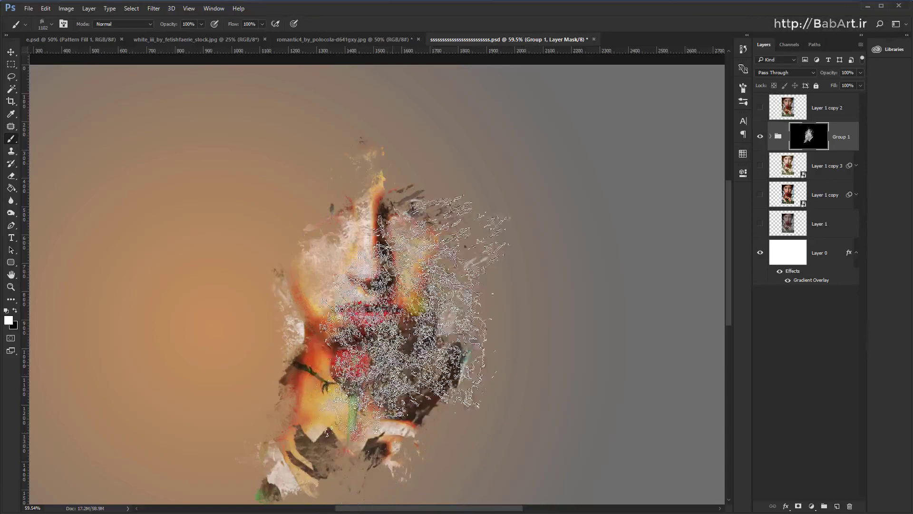
At 1000 px, stamp dirt over the reddish hair near the ear and the forehead
key("bracketleft")
key("bracketleft")
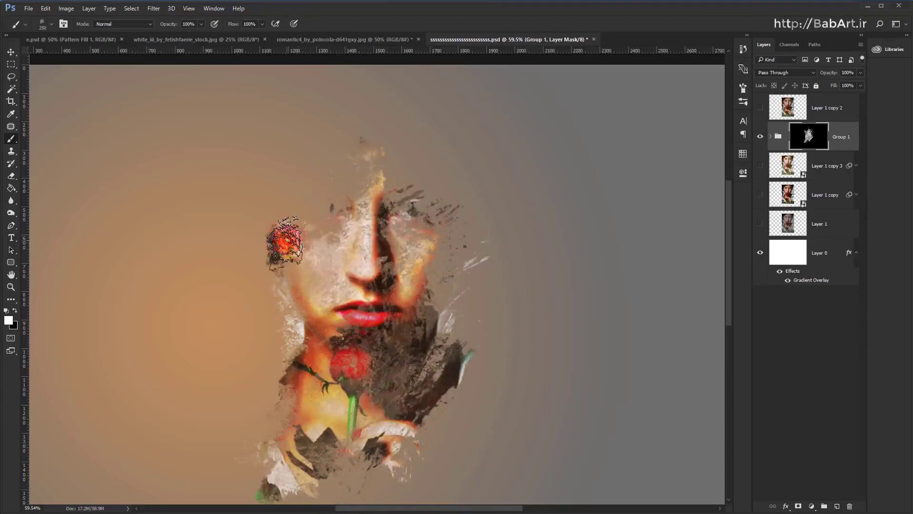
left_click(291, 260)
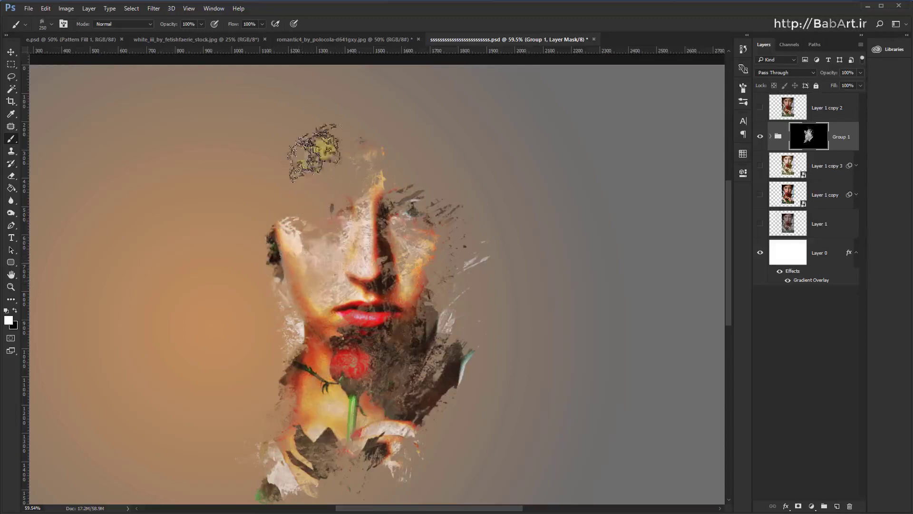
left_click(328, 199)
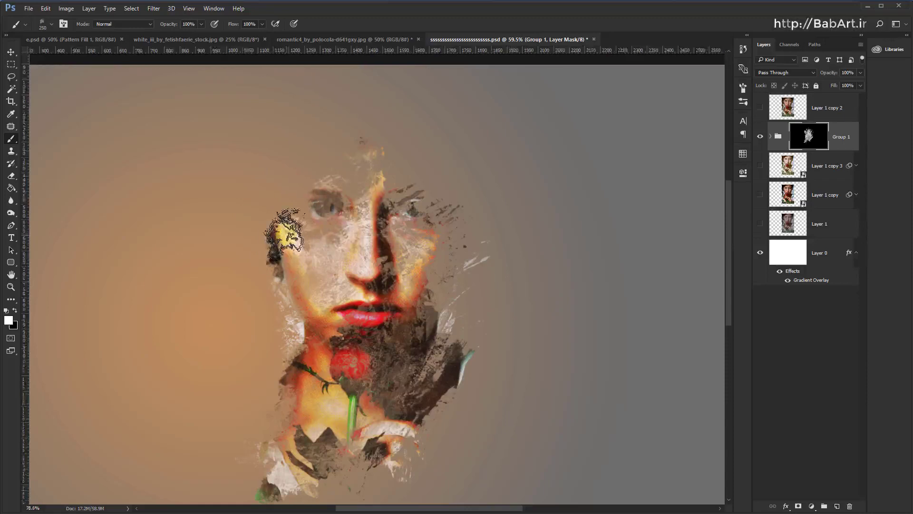
scroll(277, 245, "up", 2)
scroll(278, 240, "up", 3)
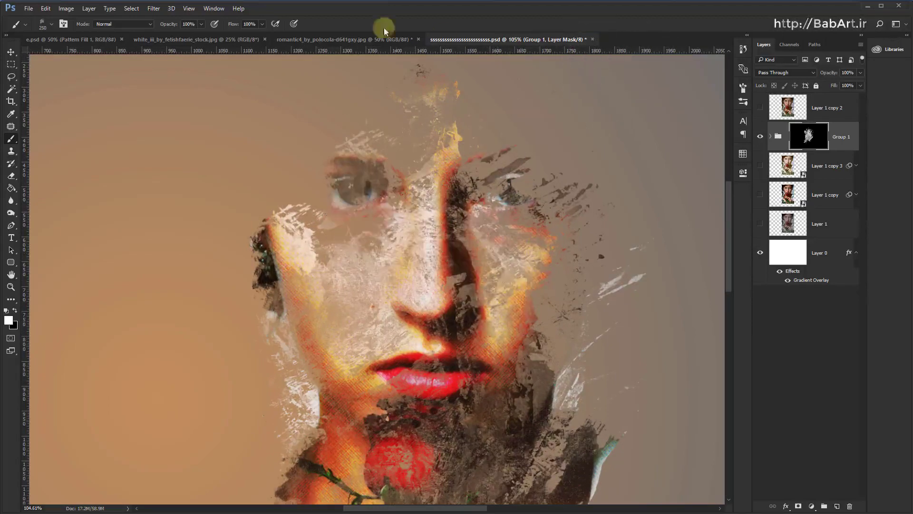
left_click(213, 8)
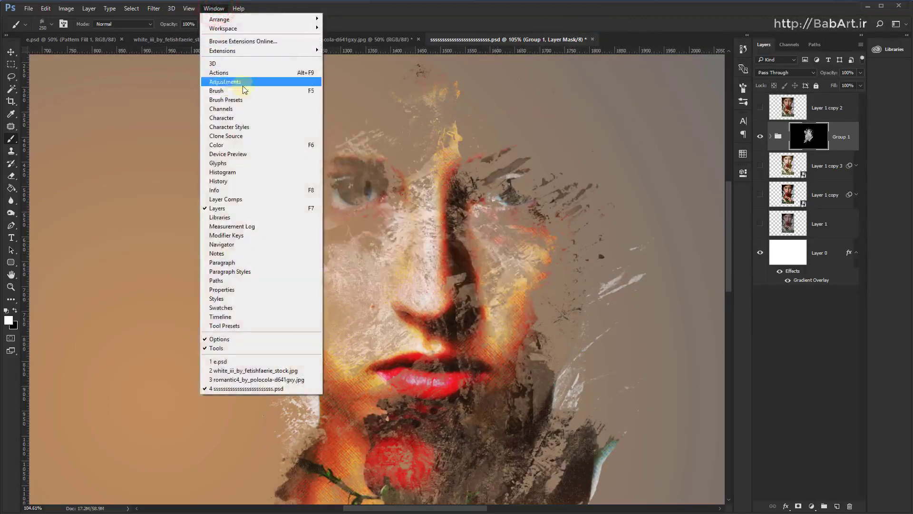
Rotate the brush tip angle and reveal both eyes through the Group 1 mask
left_click(743, 87)
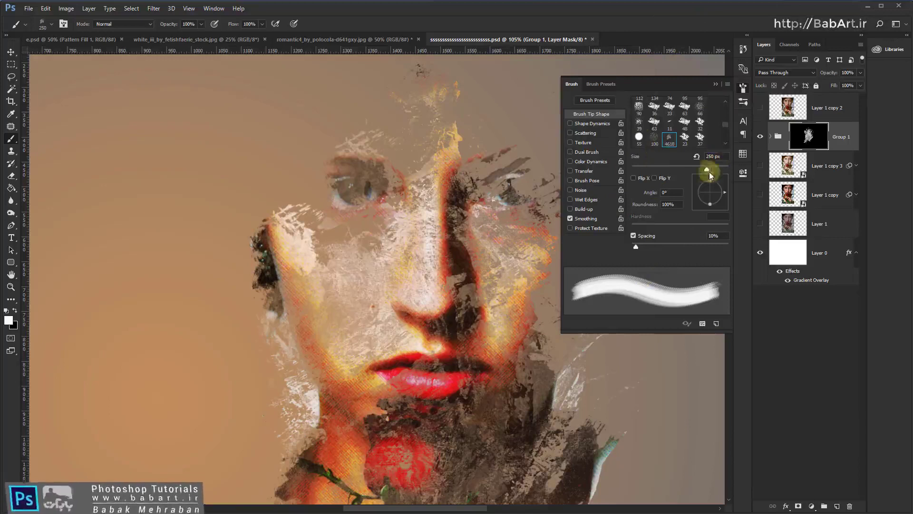
left_click_drag(724, 190, 718, 172)
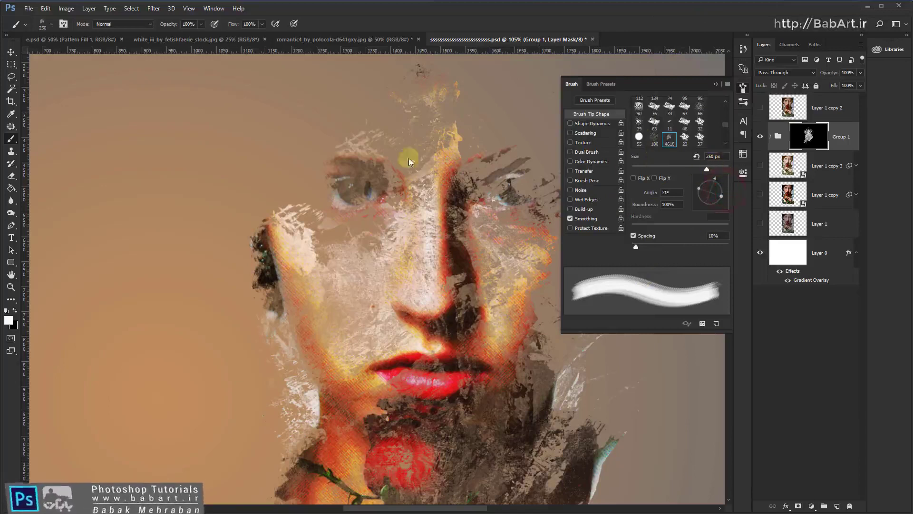
left_click(316, 210)
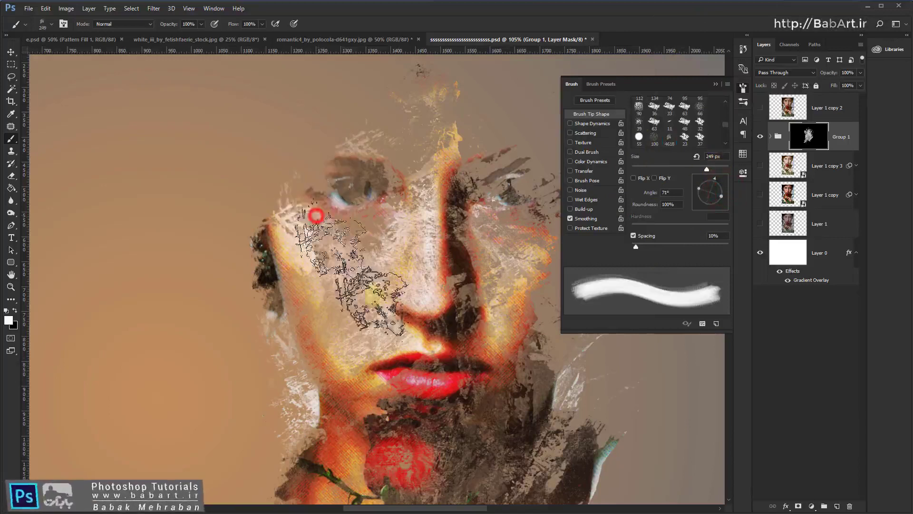
left_click(350, 177)
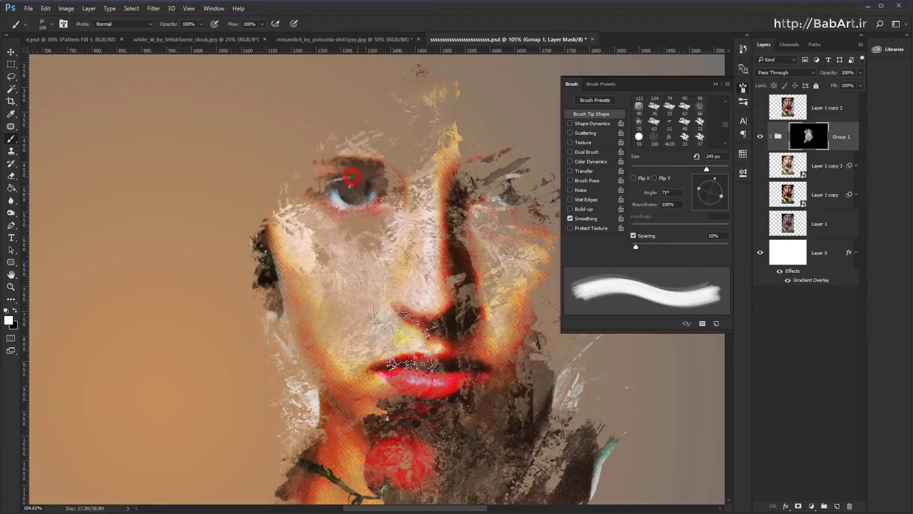
left_click(434, 179)
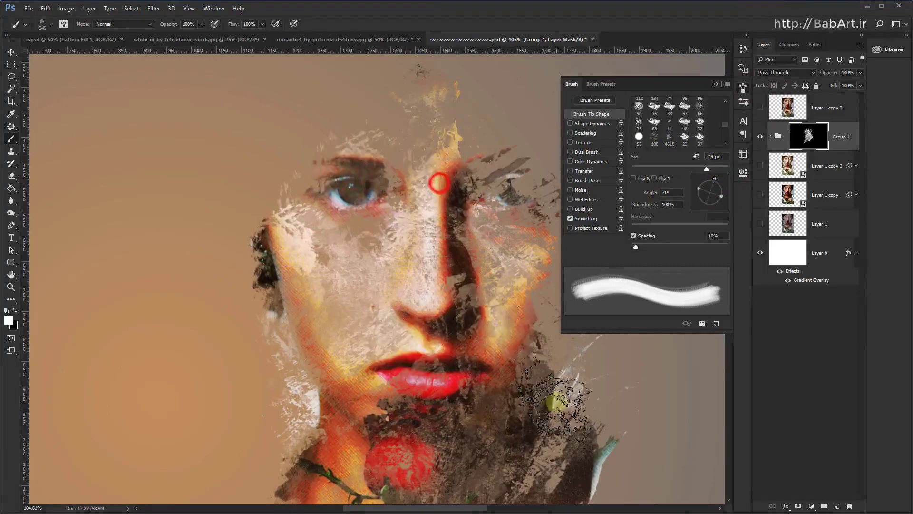
left_click(515, 208)
Scatter dispersion dabs over both cheeks and the top of the head at a new angle
scroll(504, 380, "down", 2)
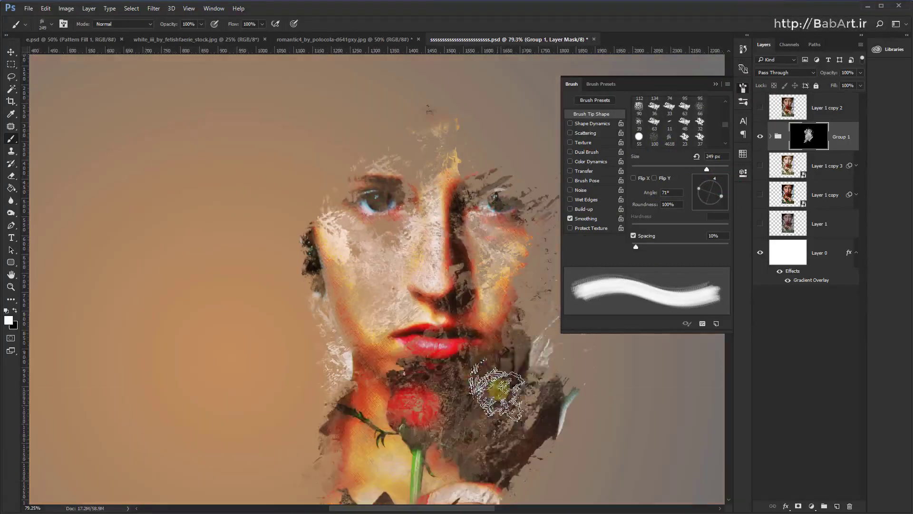
left_click(527, 311)
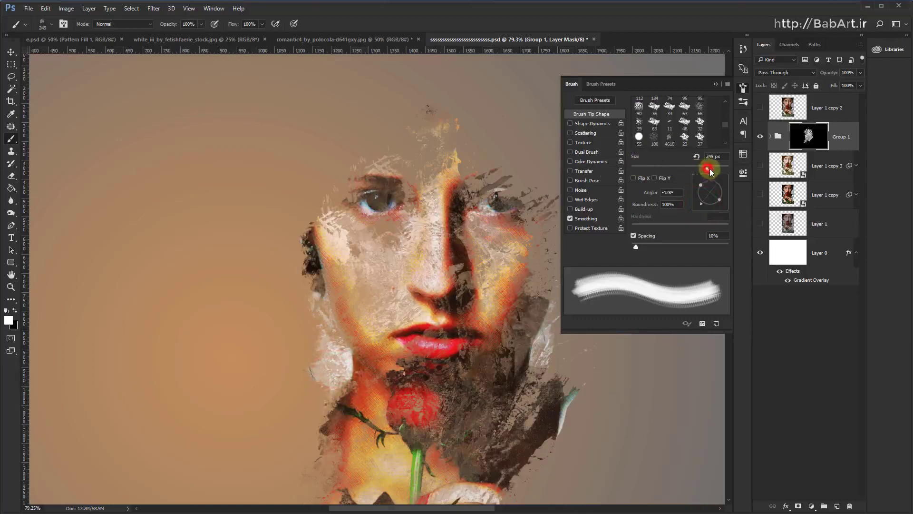
left_click(316, 309)
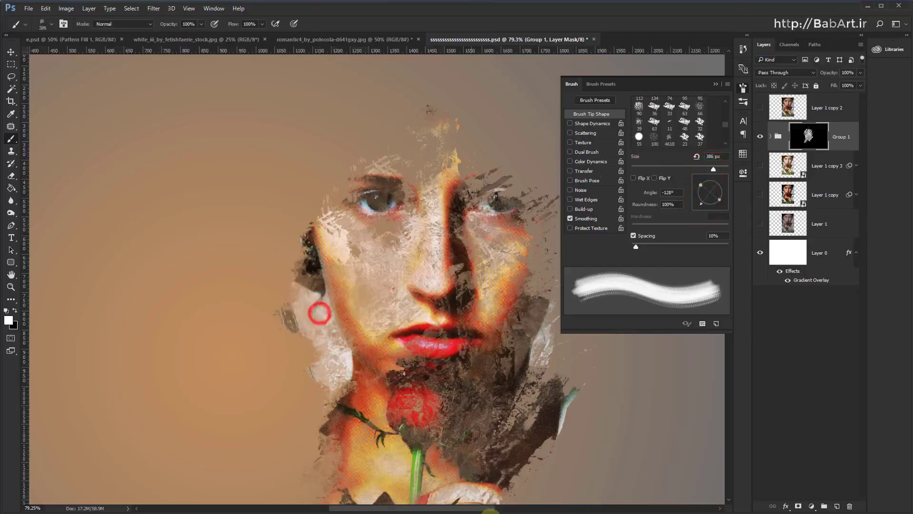
left_click(500, 147)
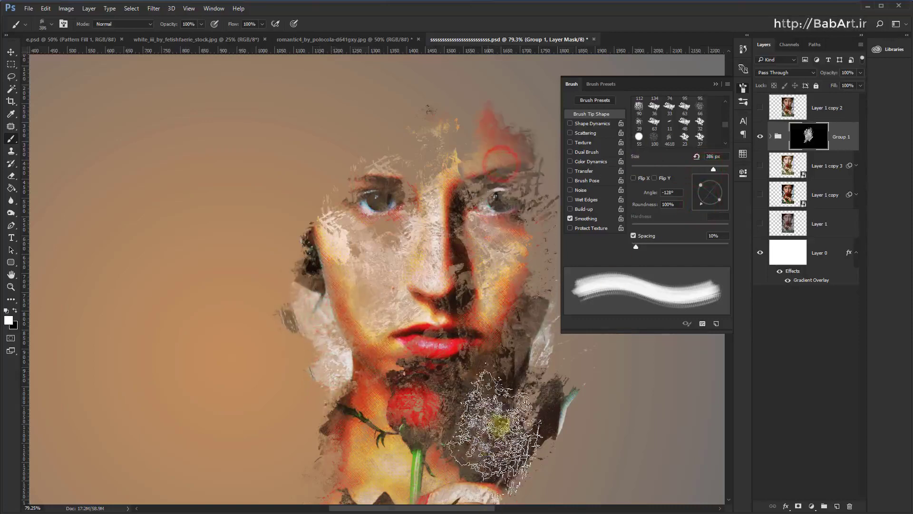
left_click(713, 235)
left_click(716, 188)
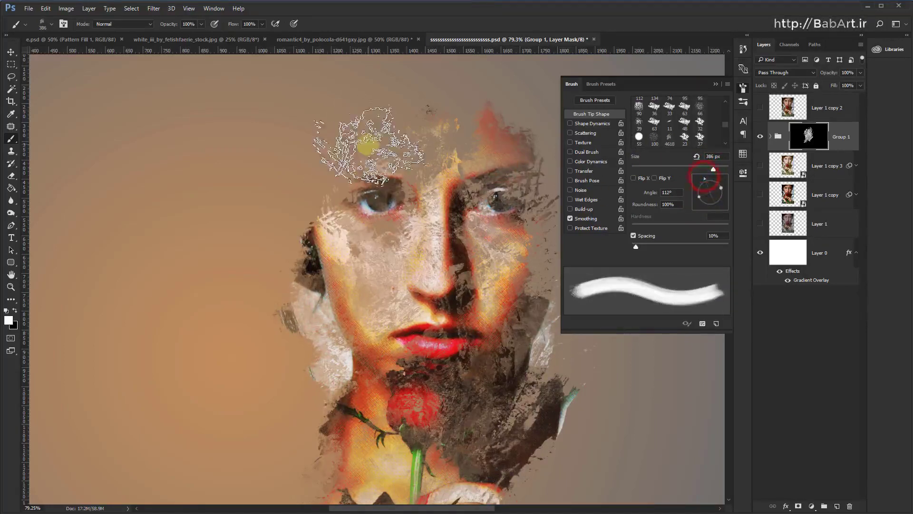
left_click(373, 147)
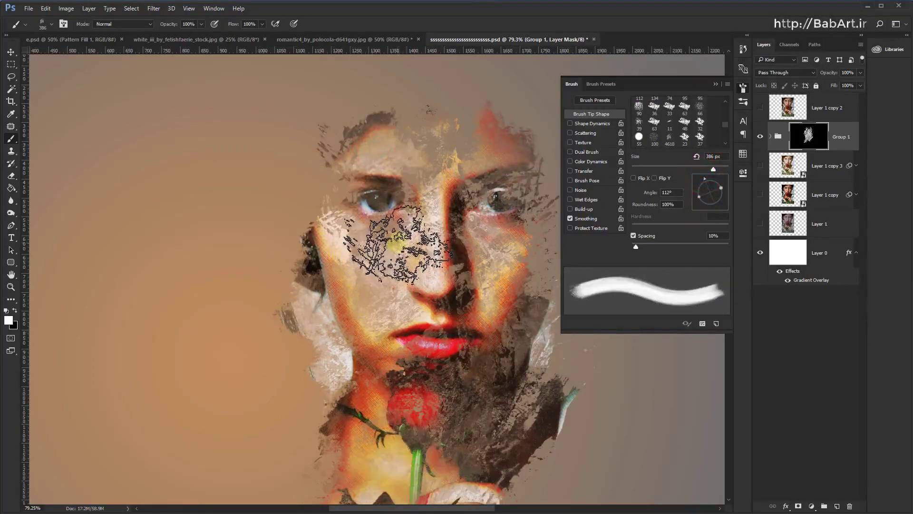
Paint fragments into the upper-left background, then undo the unwanted dark patch
scroll(381, 255, "down", 2)
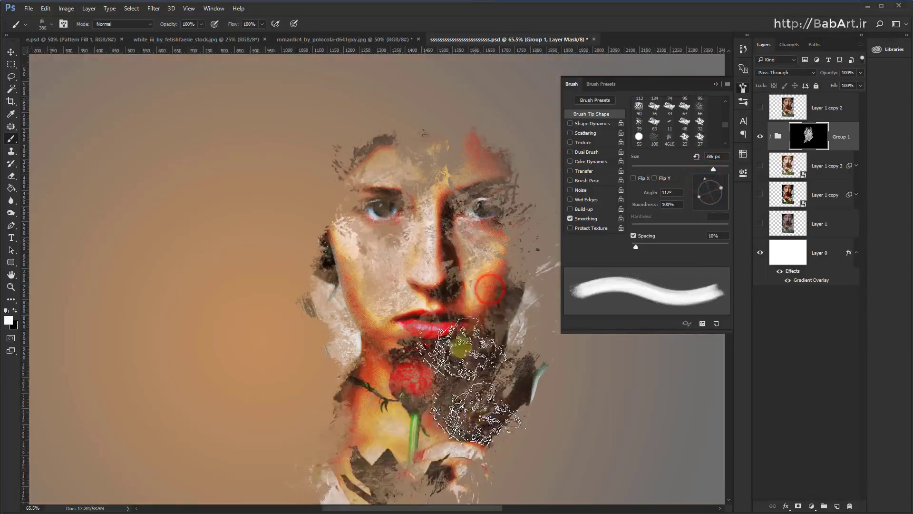
scroll(419, 276, "up", 2)
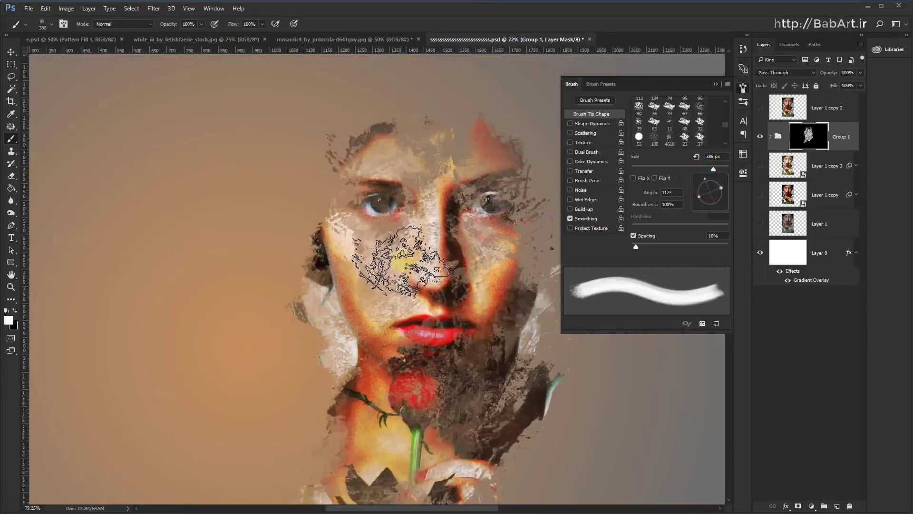
scroll(404, 264, "up", 2)
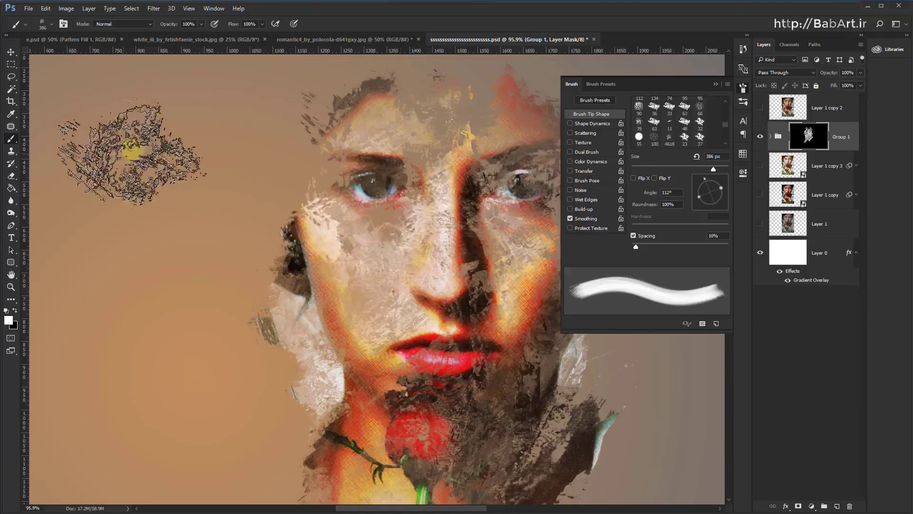
mouse_move(223, 153)
left_mouse_down()
mouse_move(226, 169)
mouse_move(230, 147)
left_mouse_up()
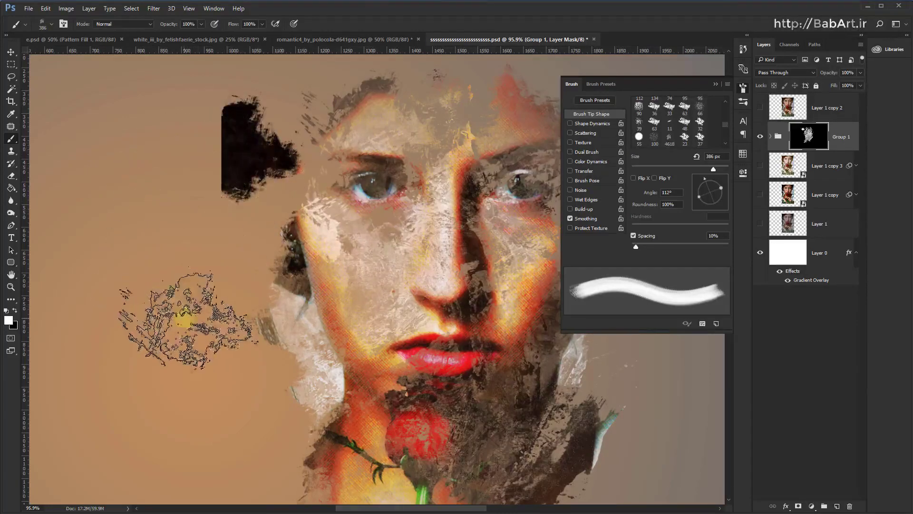
left_click_drag(236, 167, 231, 190)
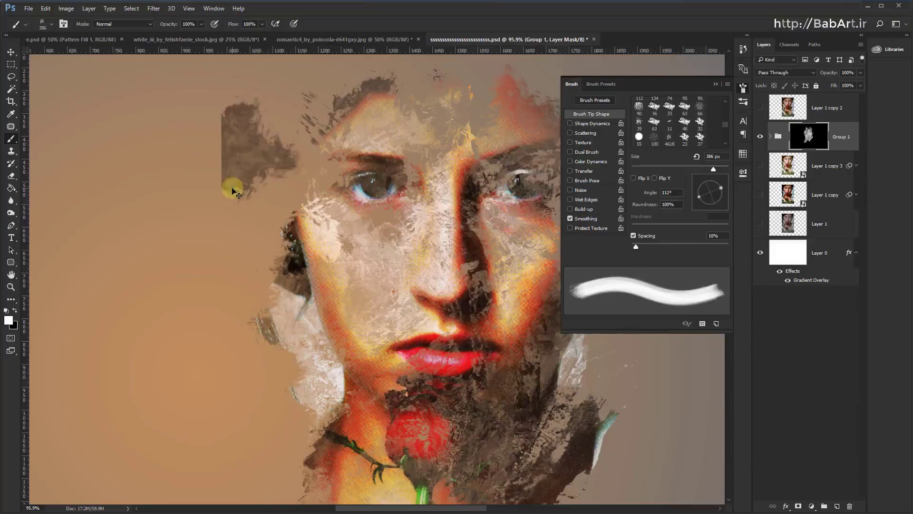
key("ctrl+z")
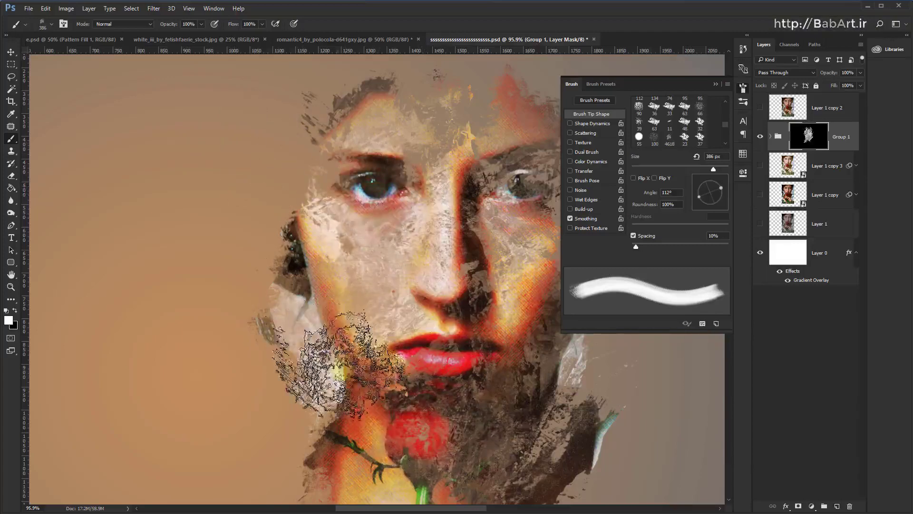
Paint the mask over the rose so it shows fully in vivid red
scroll(499, 477, "down", 3)
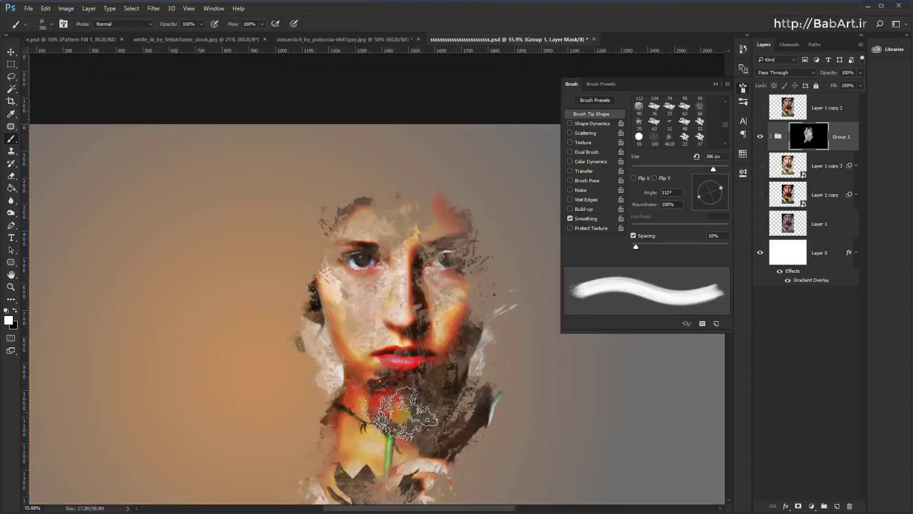
scroll(383, 407, "up", 1)
left_click(388, 406)
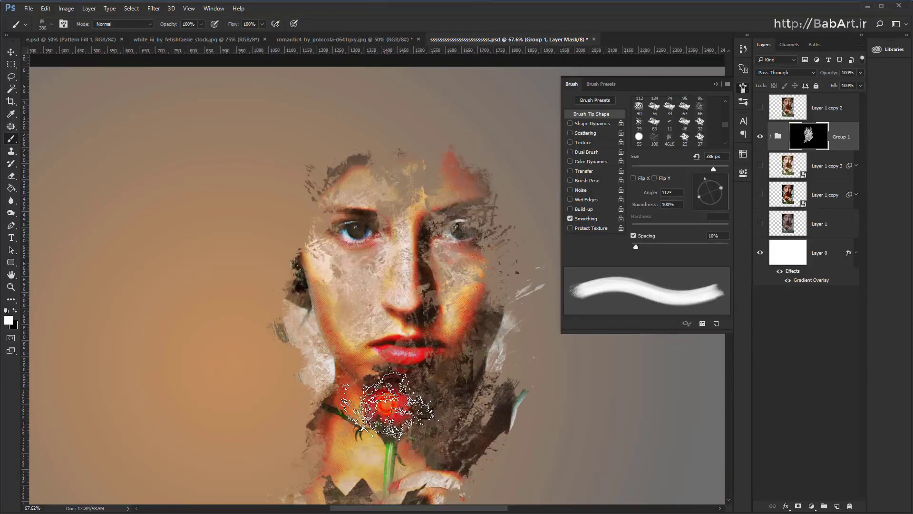
left_click(388, 406)
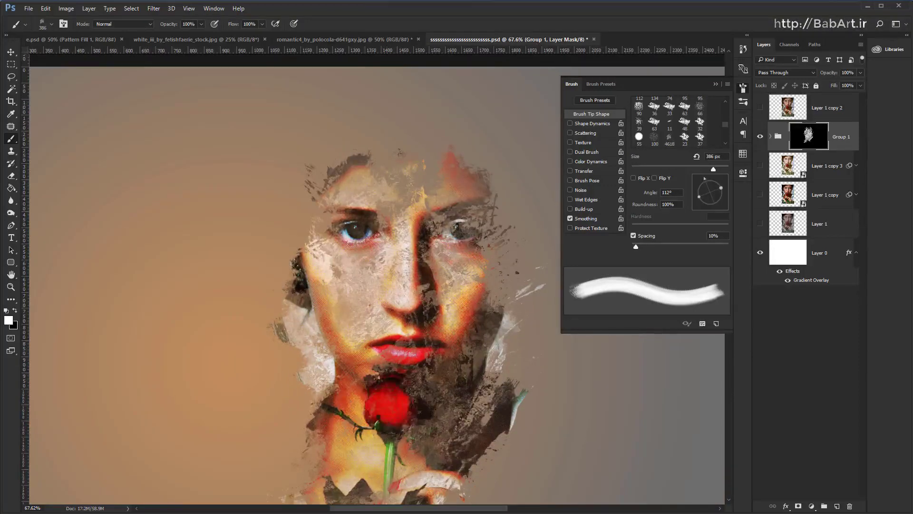
left_click_drag(377, 418, 383, 397)
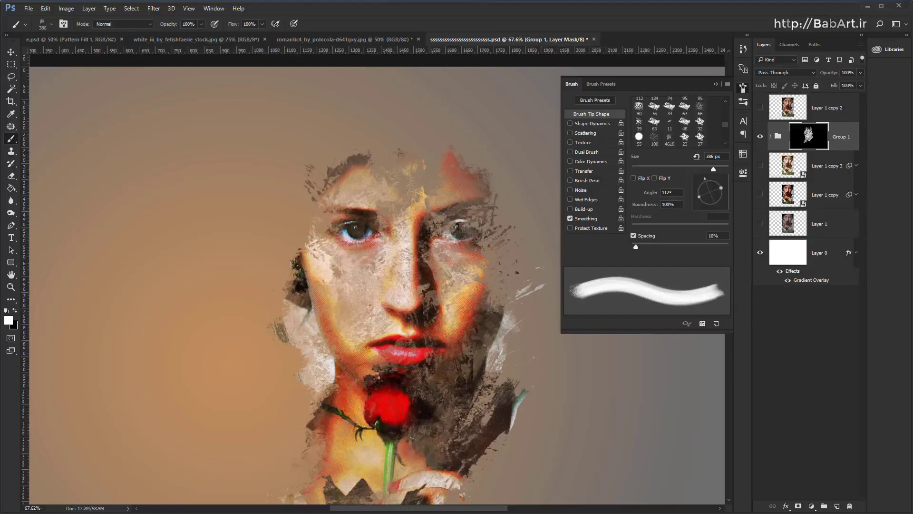
Paint dispersion across the eyes and forehead and rotate the brush tip to 168°
scroll(382, 468, "down", 1)
mouse_move(446, 290)
left_mouse_down()
mouse_move(397, 235)
mouse_move(411, 232)
left_mouse_up()
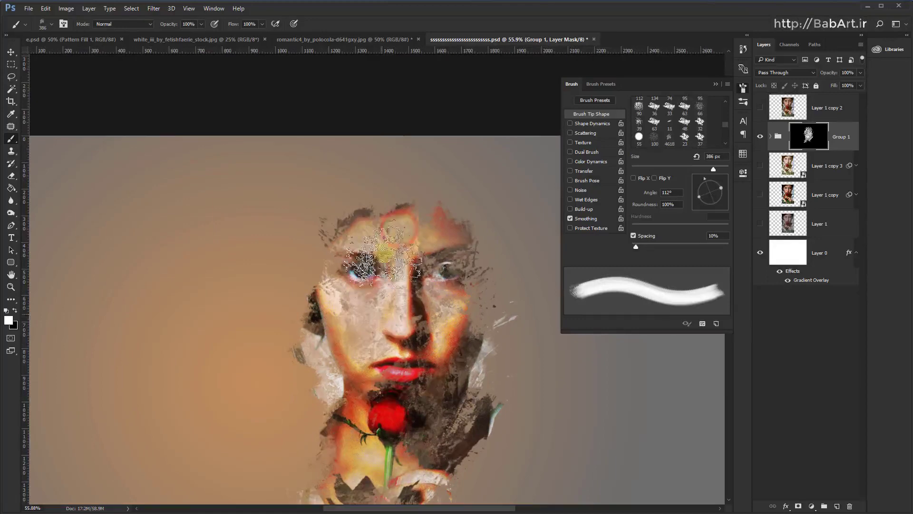
left_click(692, 194)
left_click_drag(695, 192, 694, 189)
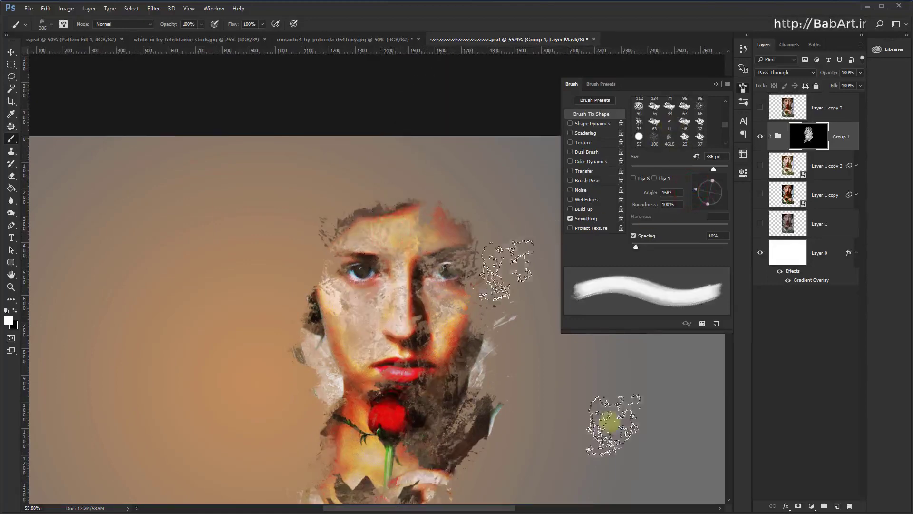
key("alt+Tab")
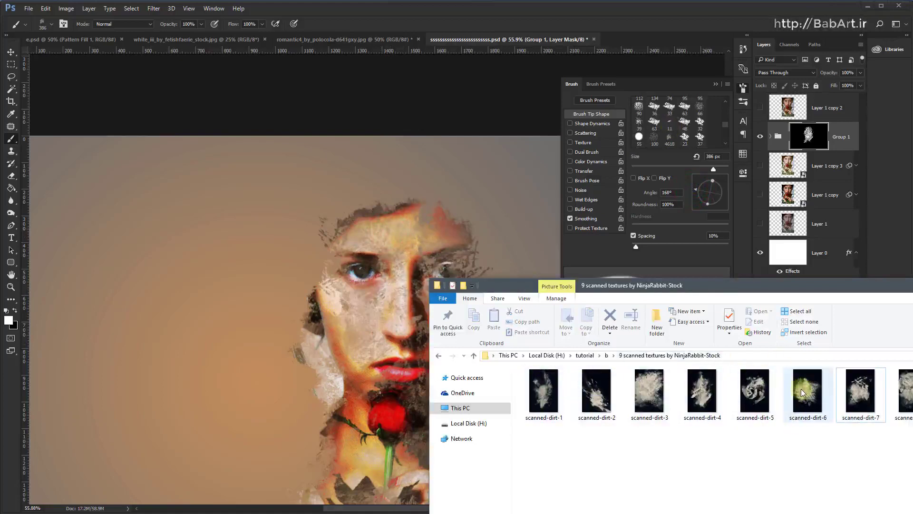
Drag scanned-dirt-6 toward the document and open the 3-25.abr brush file from folder b
left_click_drag(803, 392, 361, 250)
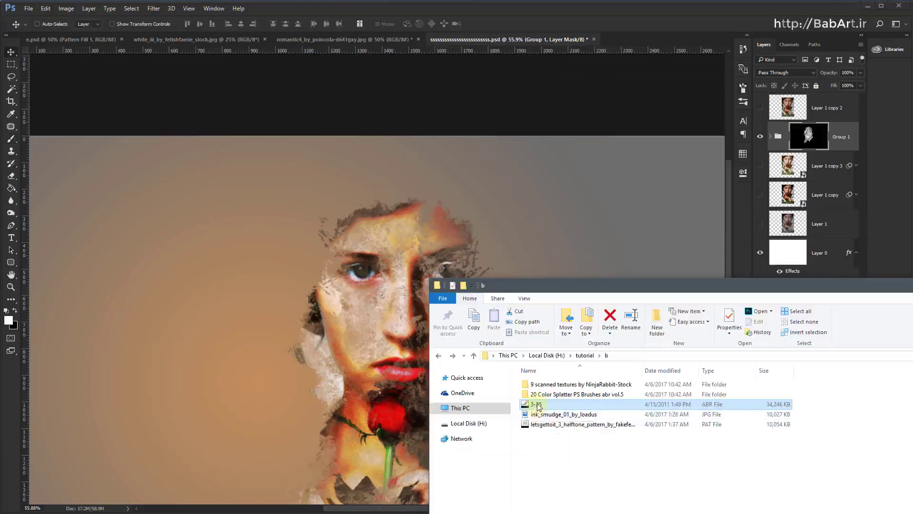
double_click(536, 404)
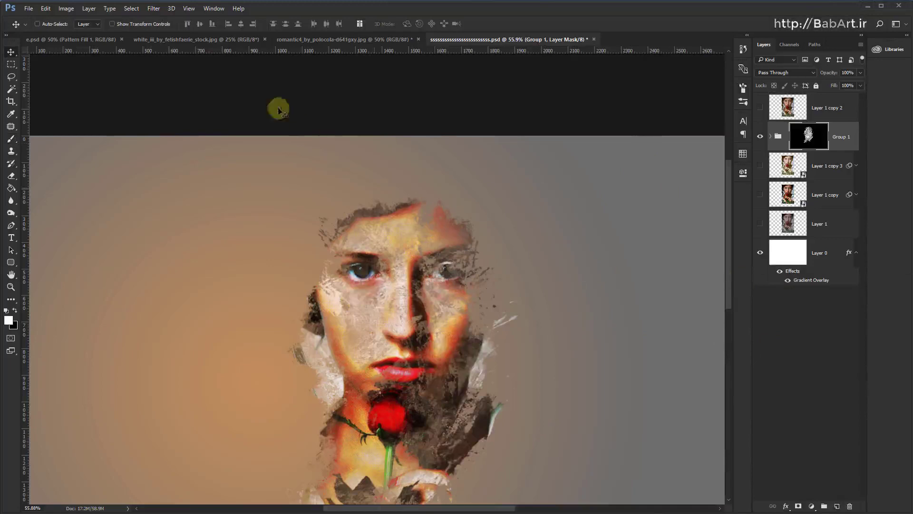
Start Load Brushes from the Brush tool's preset picker menu
left_click(12, 138)
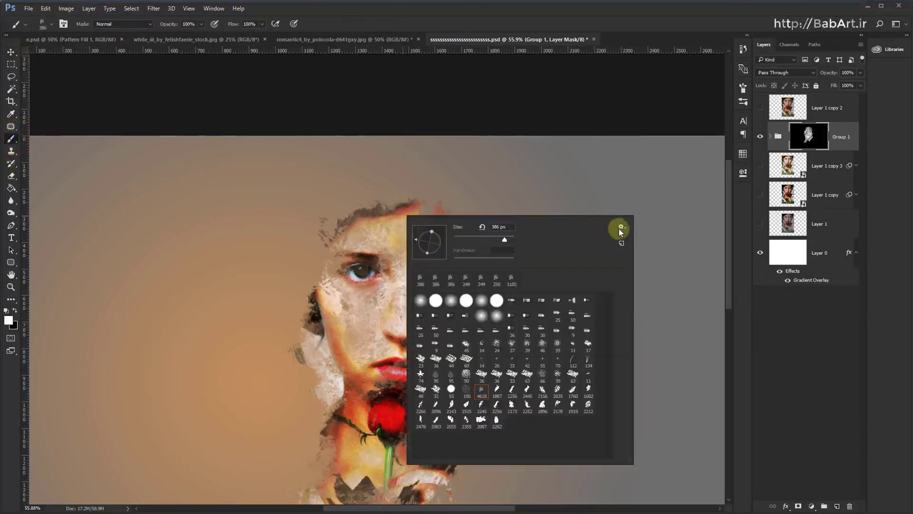
left_click(625, 228)
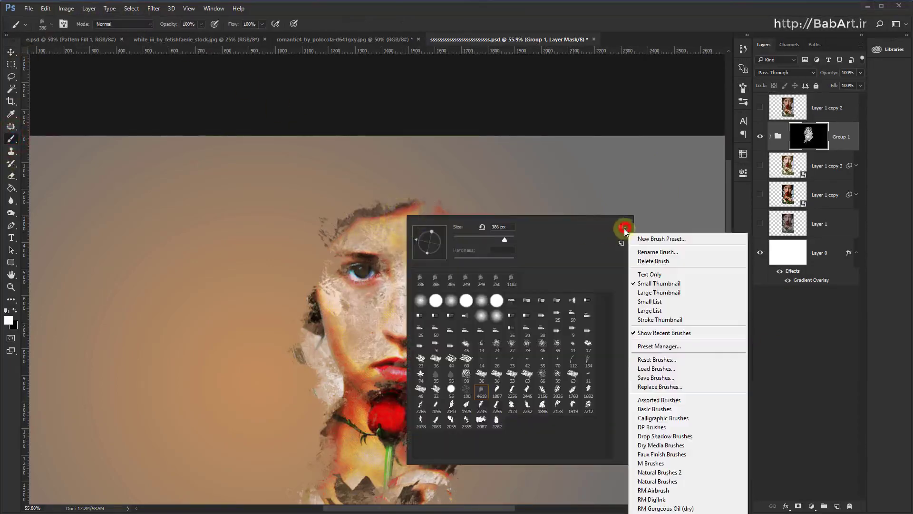
left_click(654, 369)
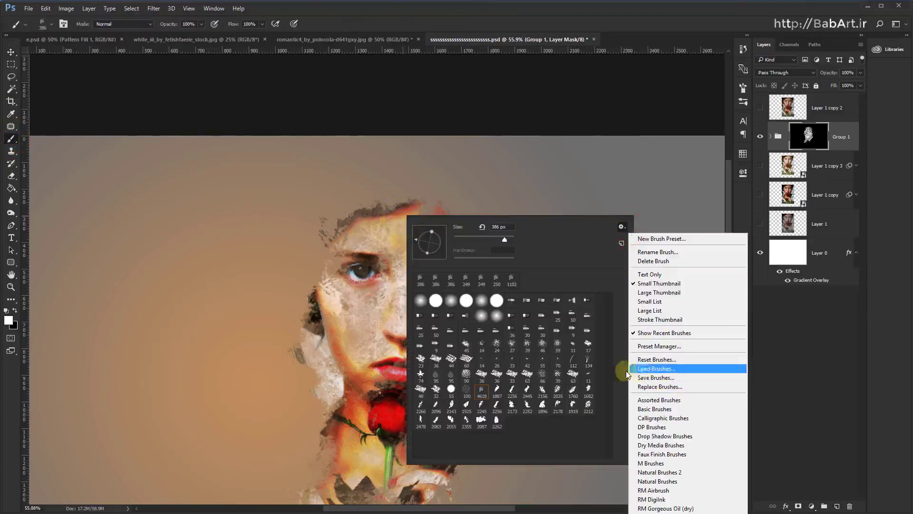
left_click(659, 369)
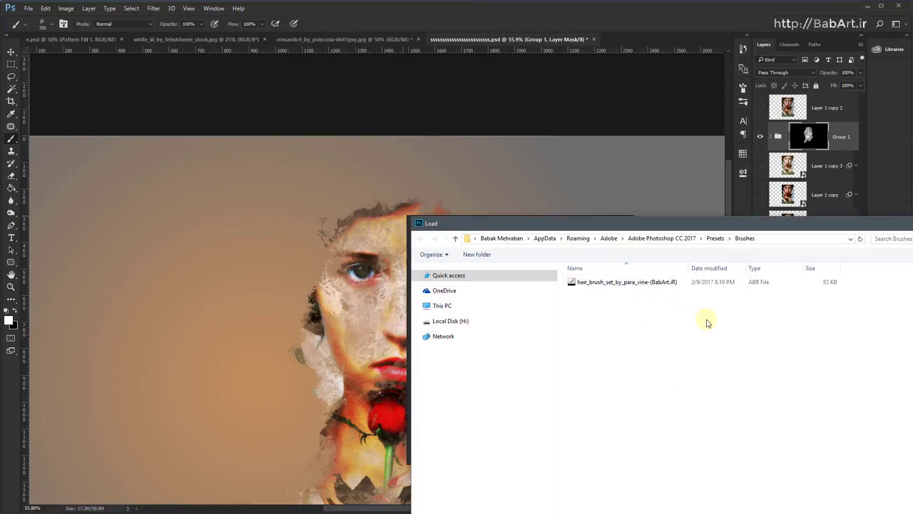
left_click_drag(684, 216, 400, 72)
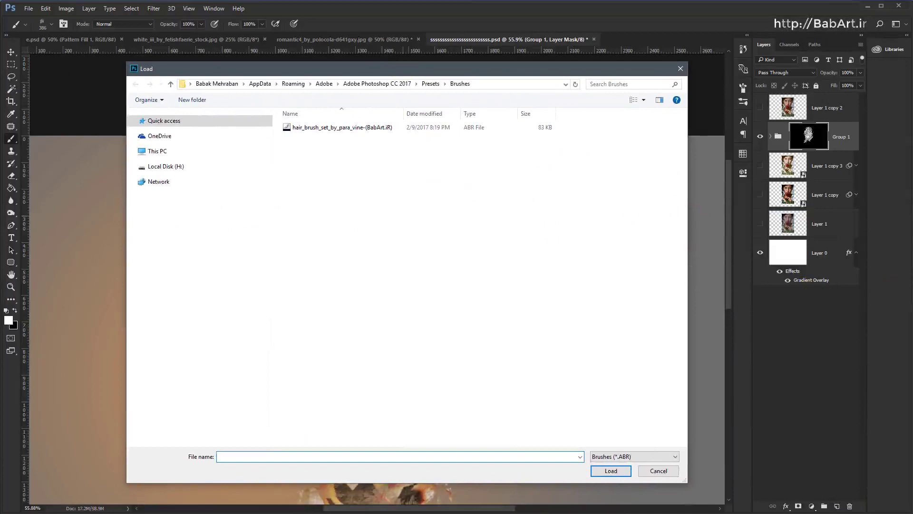
Copy the H:\tutorial\b path from Explorer and go to it in the Load dialog
key("alt+Tab")
left_click(718, 360)
right_click(718, 360)
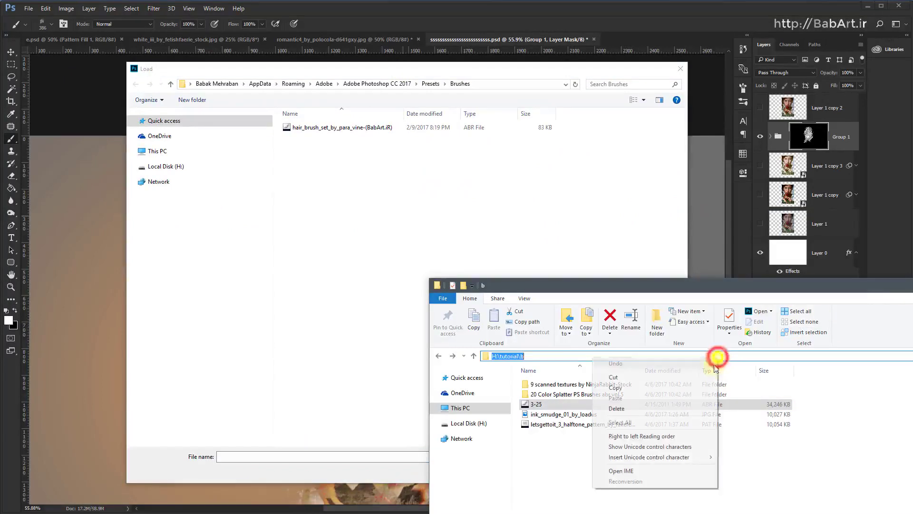
left_click(652, 390)
left_click(487, 86)
right_click(485, 83)
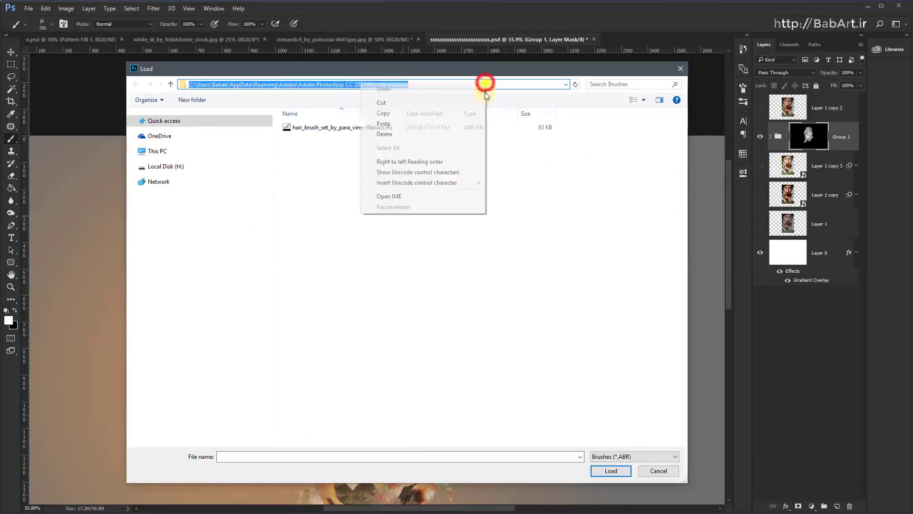
left_click(417, 125)
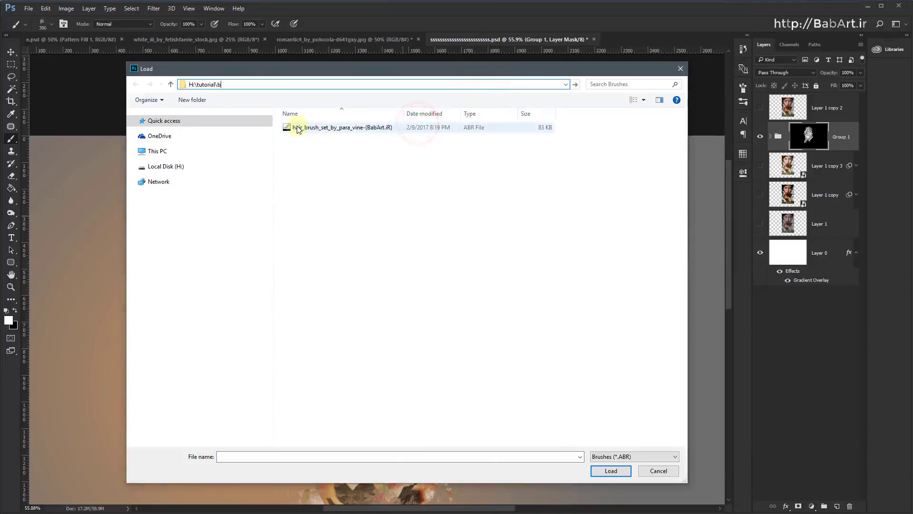
key("Return")
Load 20 Splatter Brushes from the 20 Color Splatter PS Brushes abr vol.5 folder
left_click(301, 147)
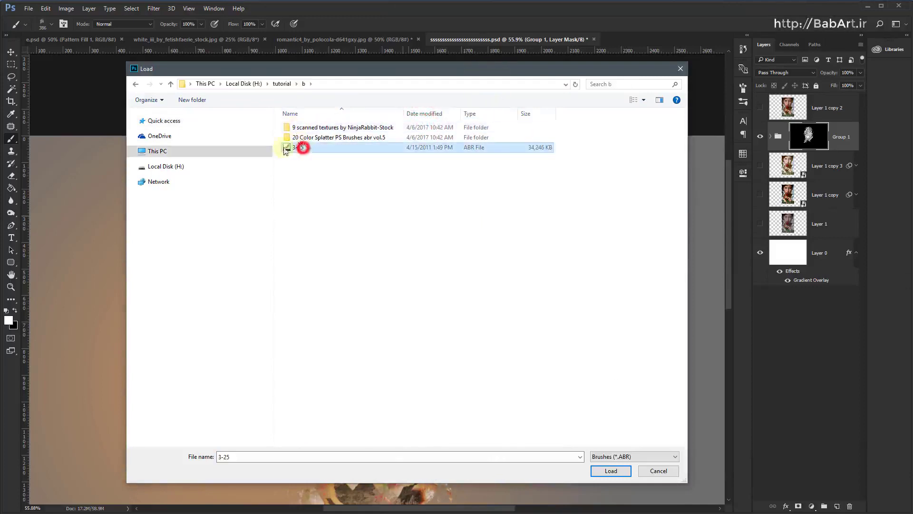
double_click(305, 138)
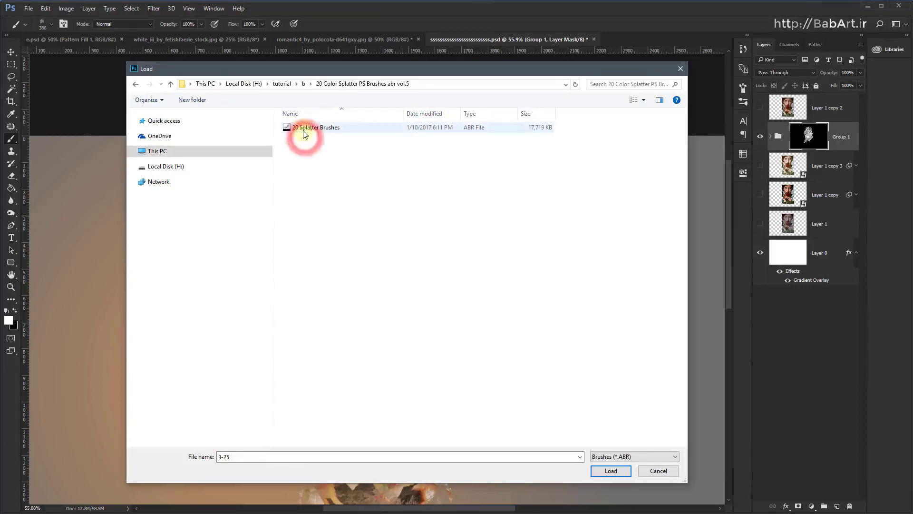
left_click(301, 131)
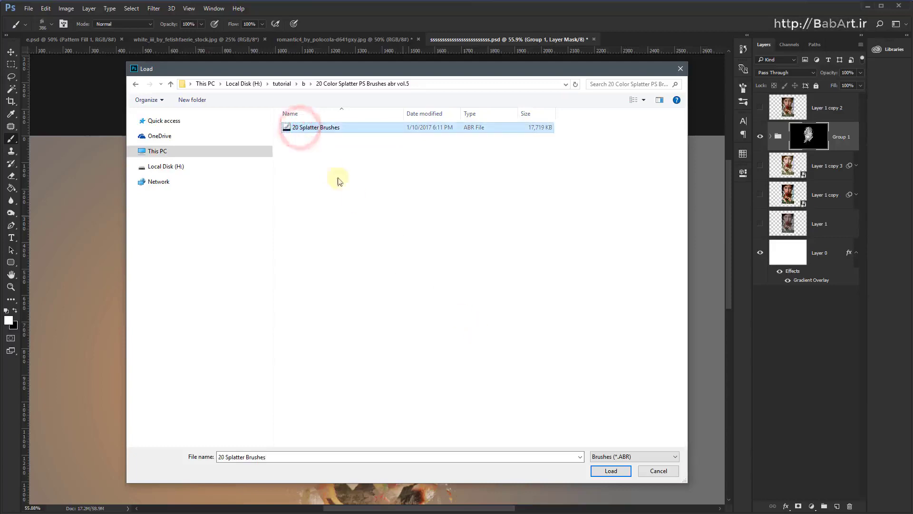
left_click(609, 471)
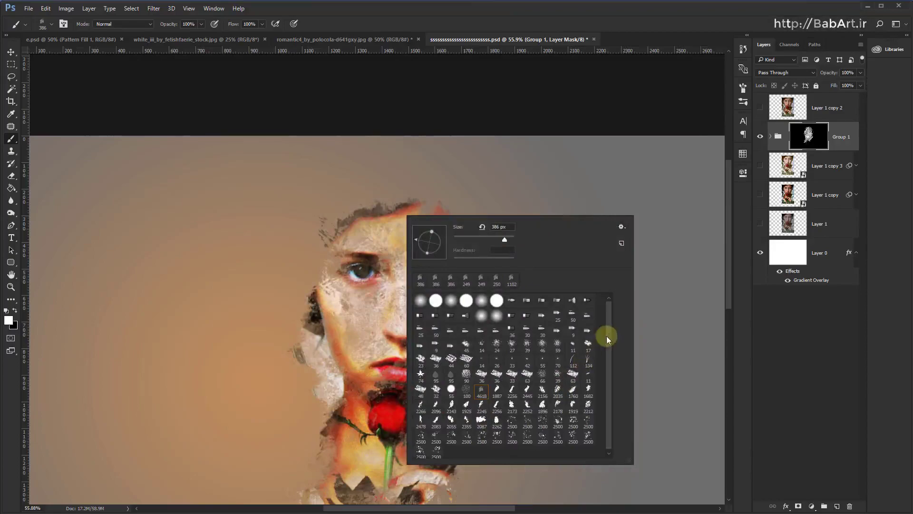
Choose a 2500 px splatter brush from the presets
left_click_drag(609, 332, 612, 398)
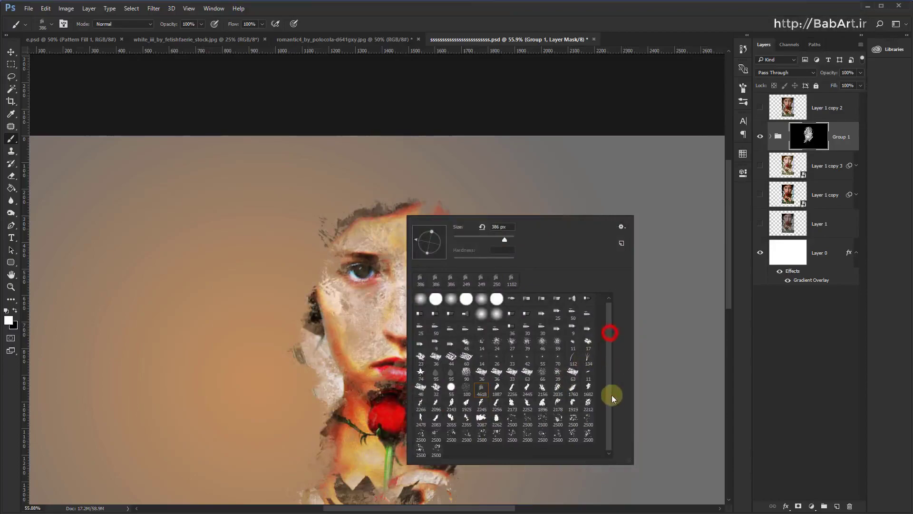
left_click(497, 436)
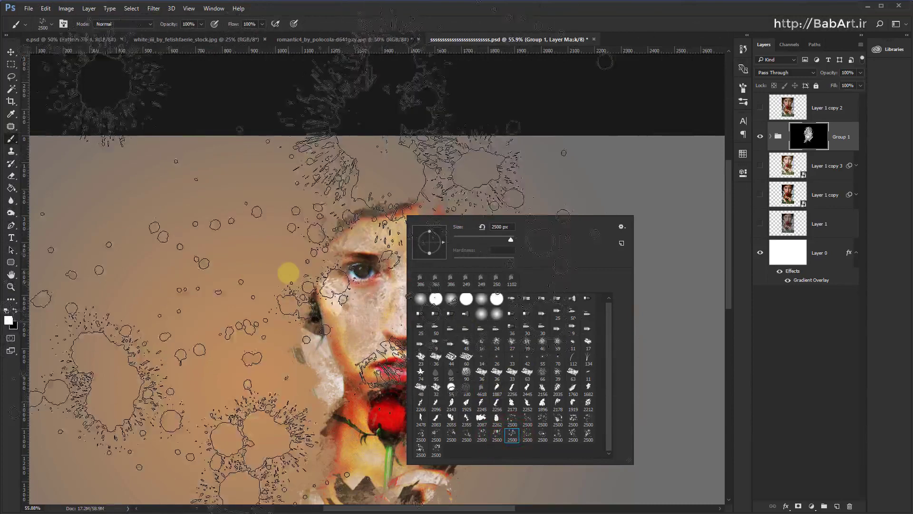
left_click(503, 16)
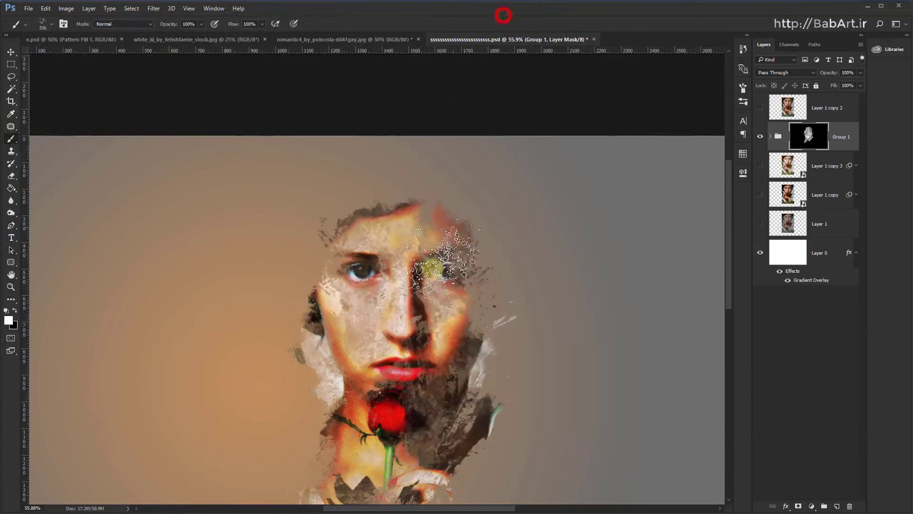
scroll(423, 216, "down", 2)
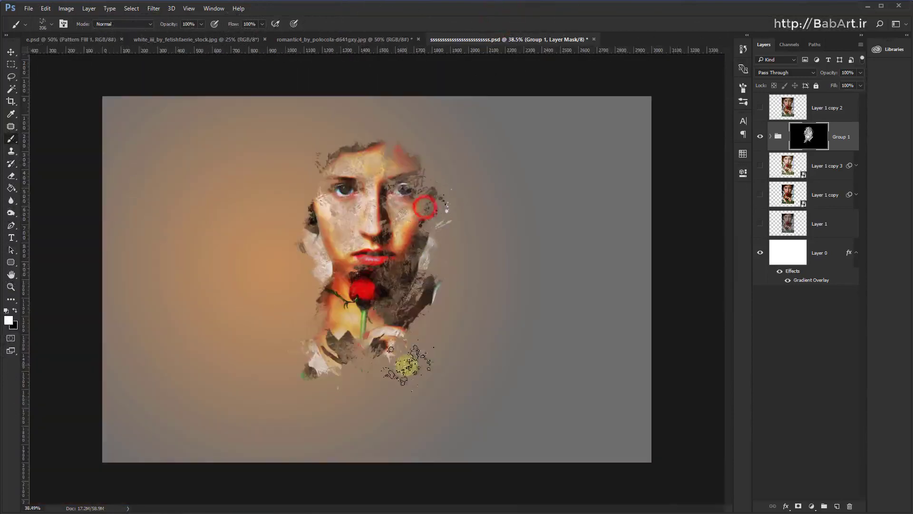
scroll(377, 258, "up", 5)
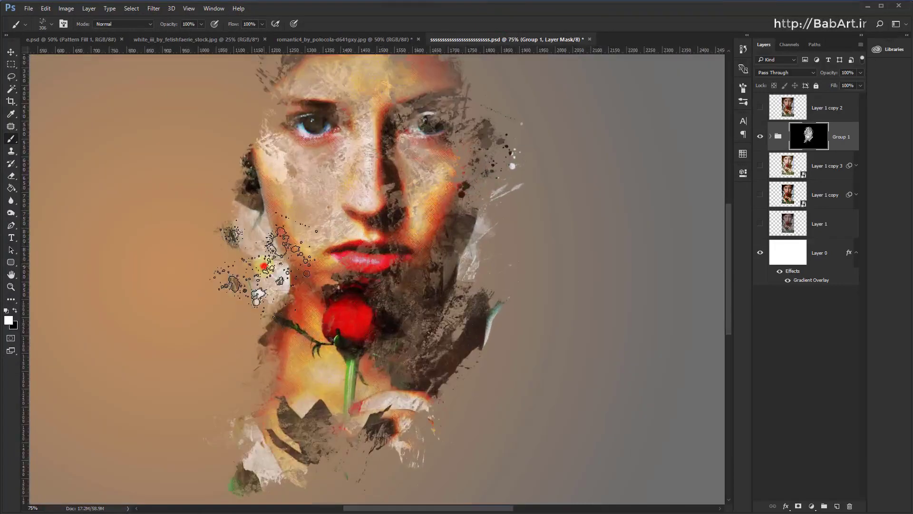
Stamp splatter on the mask at lower left, around the hand and rose, and the left eye
left_click(264, 266)
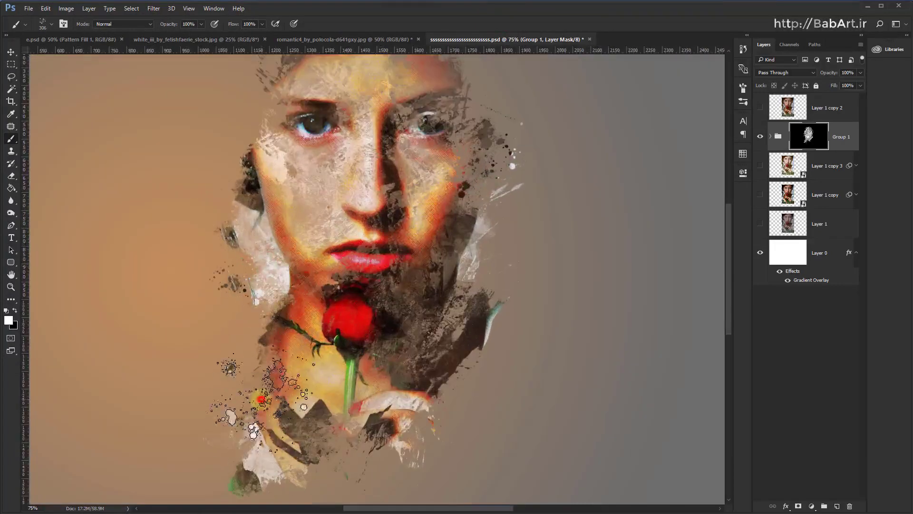
left_click(417, 419)
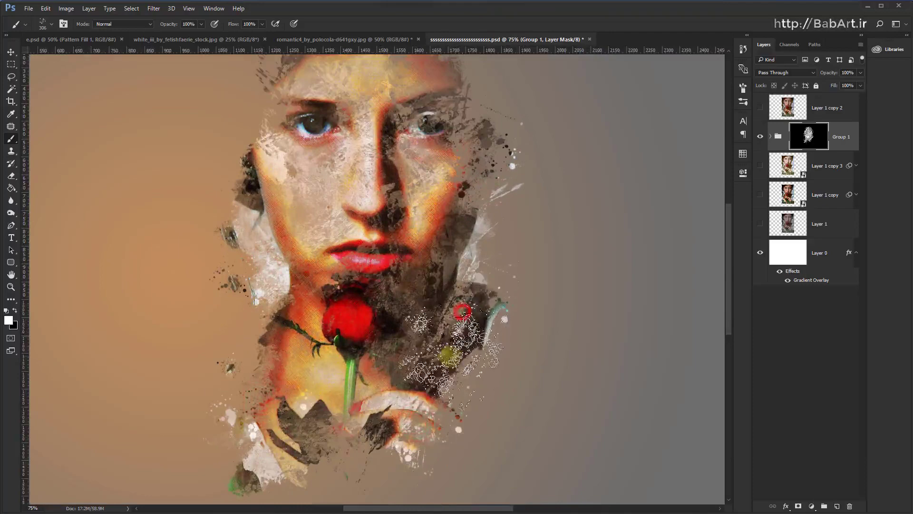
left_click(428, 312)
left_click_drag(336, 147, 392, 256)
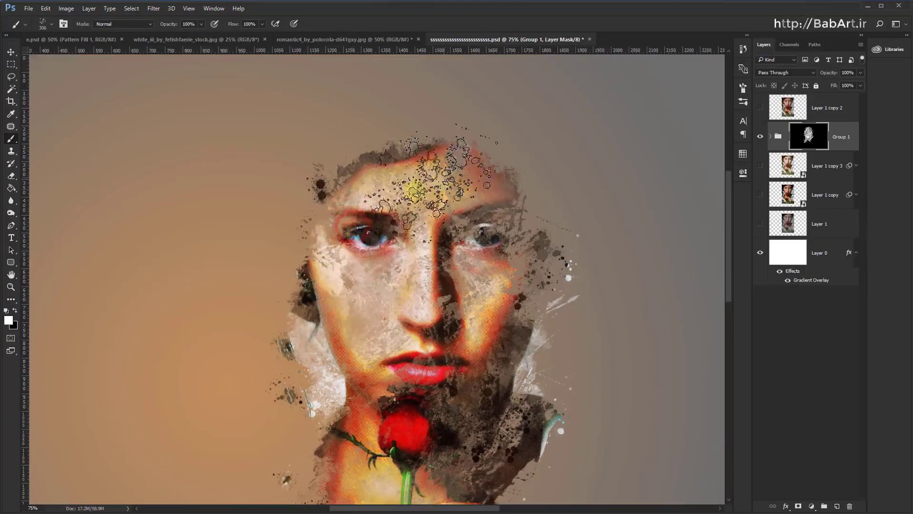
left_click(375, 211)
left_click_drag(373, 212, 394, 196)
Choose another splatter brush and shrink it to about 500 px
right_click(398, 196)
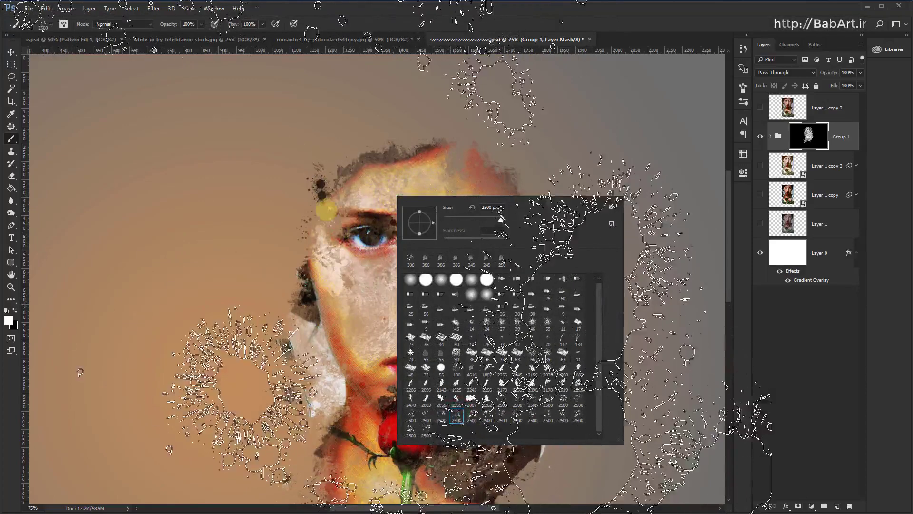
left_click(387, 15)
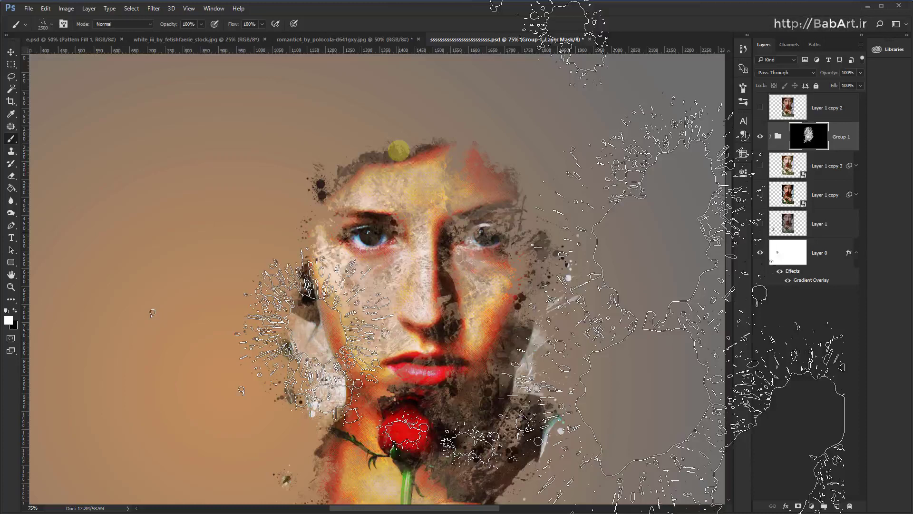
key("bracketleft")
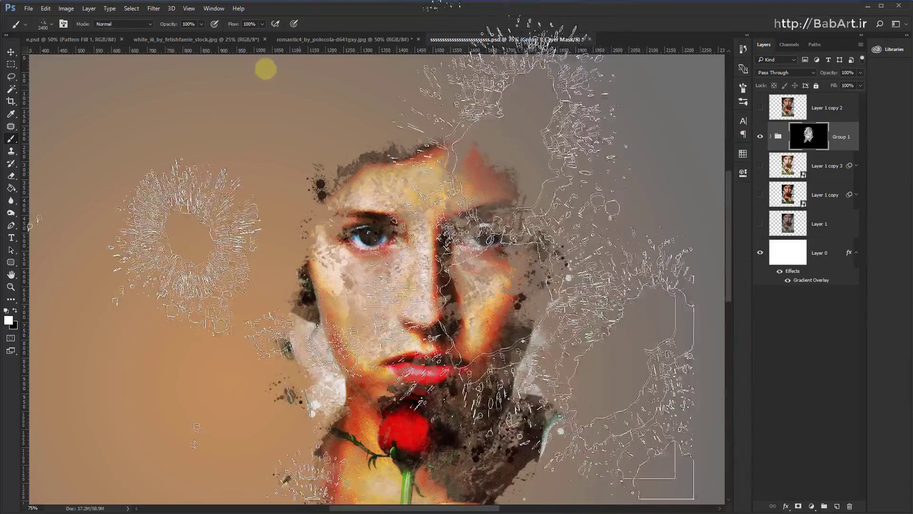
key("bracketleft")
key("bracketleft")
key("bracketleft")
key("bracketleft")
key("bracketleft")
key("bracketleft")
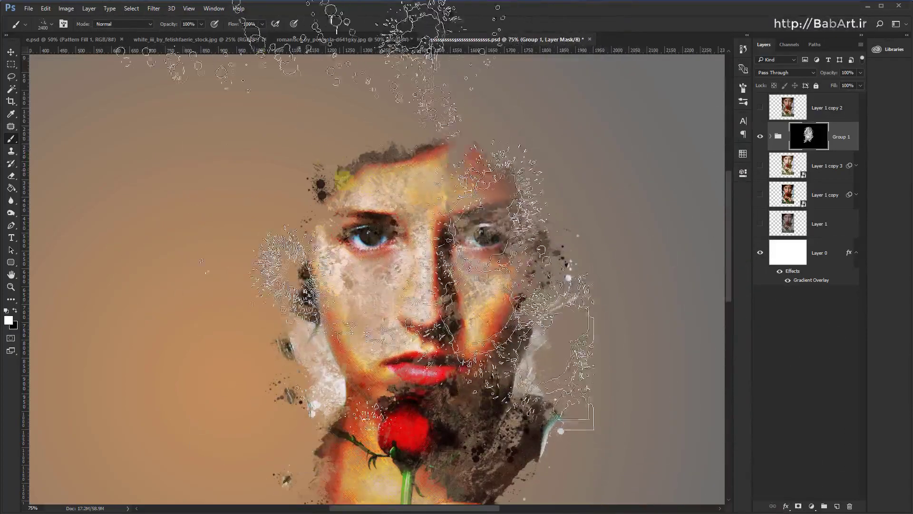
key("bracketleft")
key("bracketleft")
key("bracketleft")
key("bracketleft")
key("bracketleft")
key("bracketleft")
key("bracketleft")
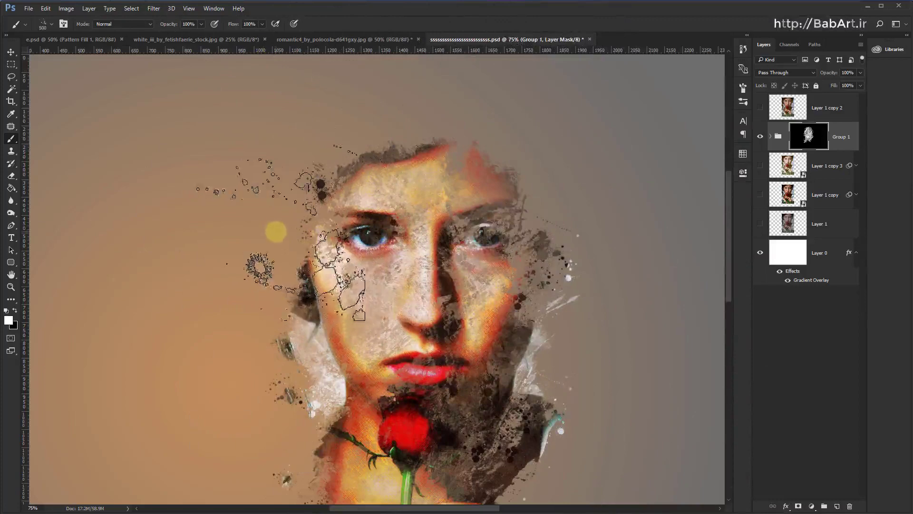
key("bracketleft")
key("bracketleft")
Stamp splatter over the left eye, the cheek, and near the neck beside the rose
left_click(326, 257)
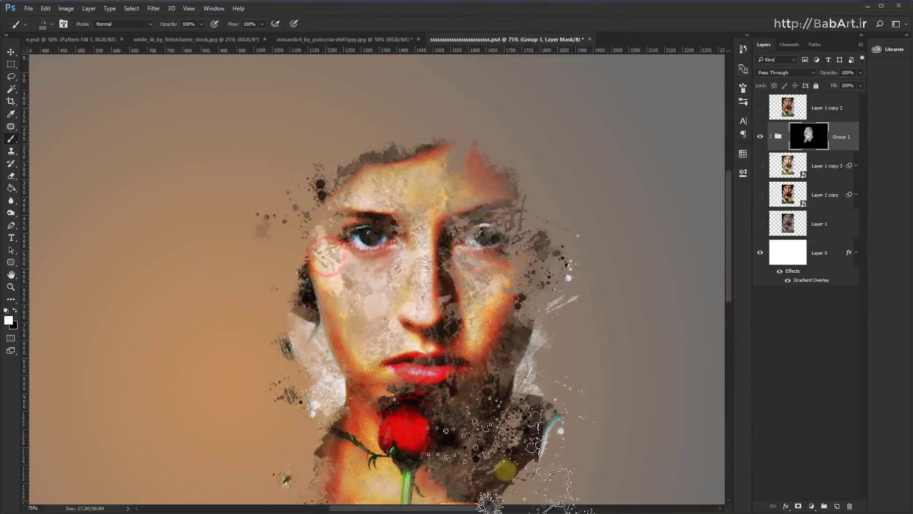
left_click(480, 252)
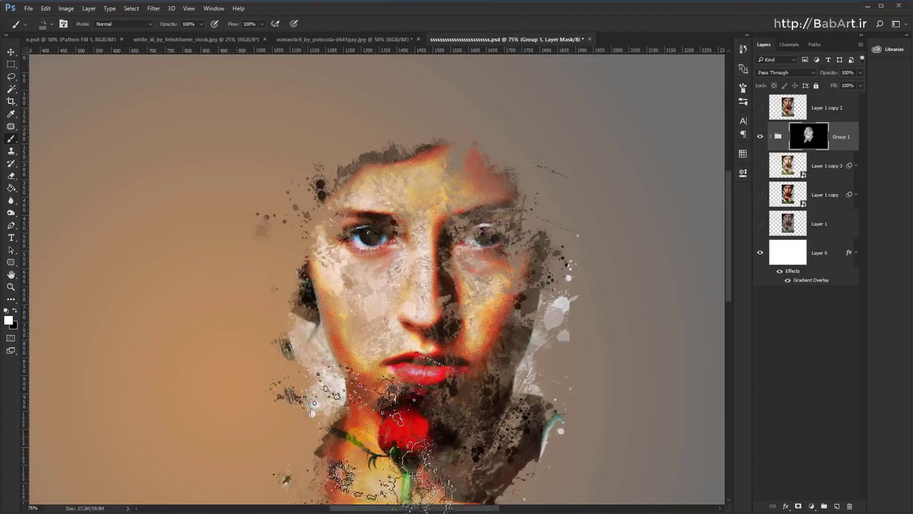
left_click(351, 433)
Pick a smaller splatter brush and dab the mask on both cheeks
right_click(357, 197)
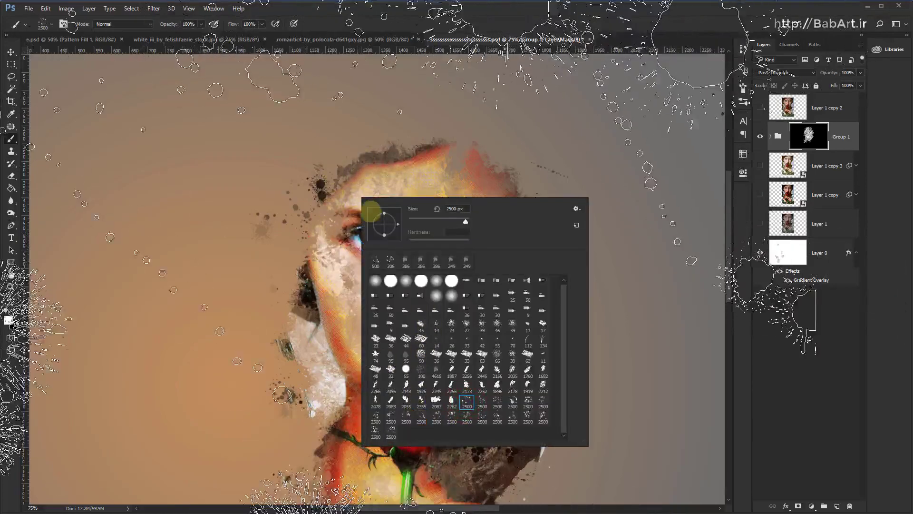
left_click_drag(439, 217, 425, 217)
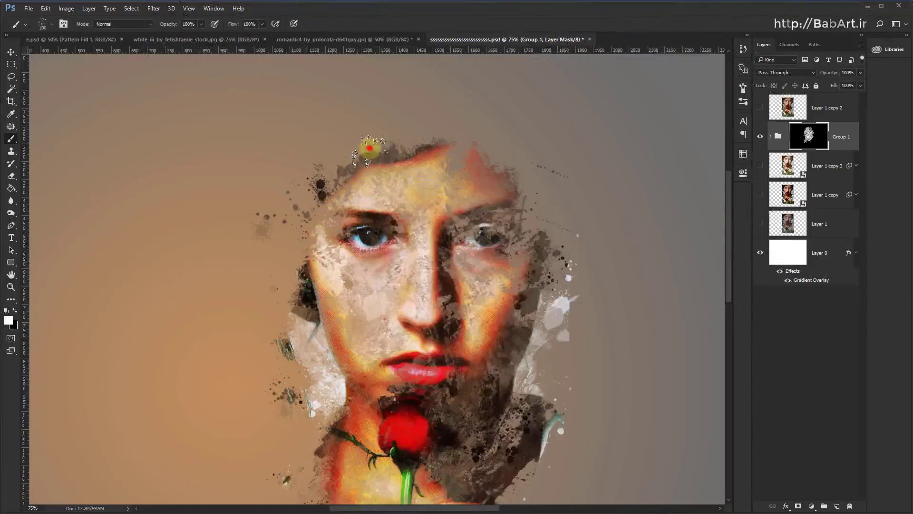
left_click(370, 148)
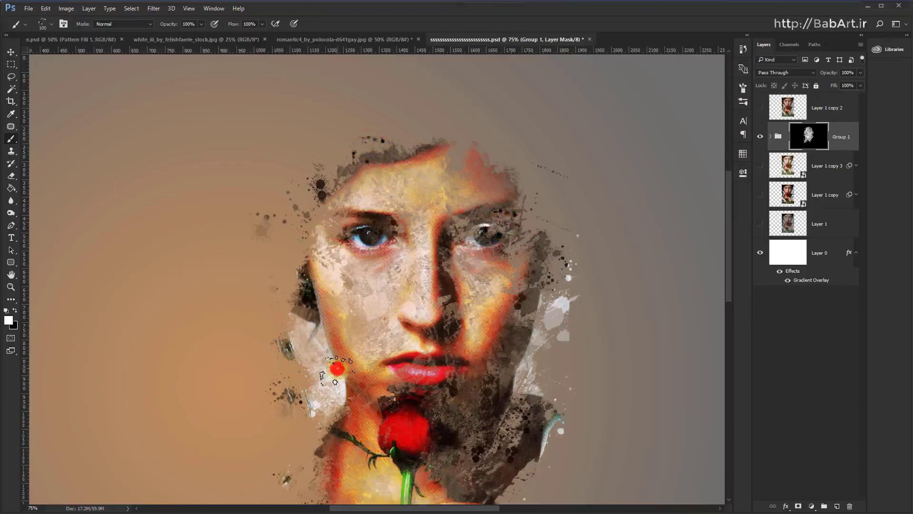
left_click(336, 368)
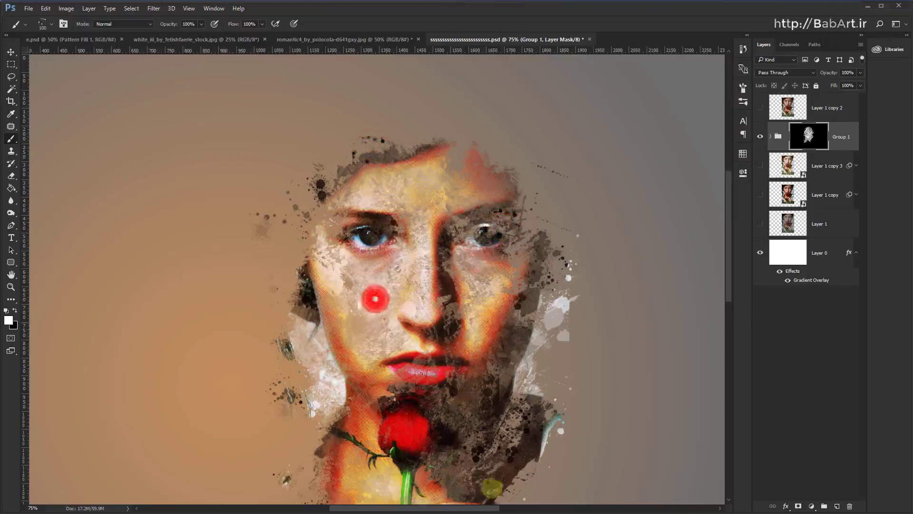
left_click(480, 279)
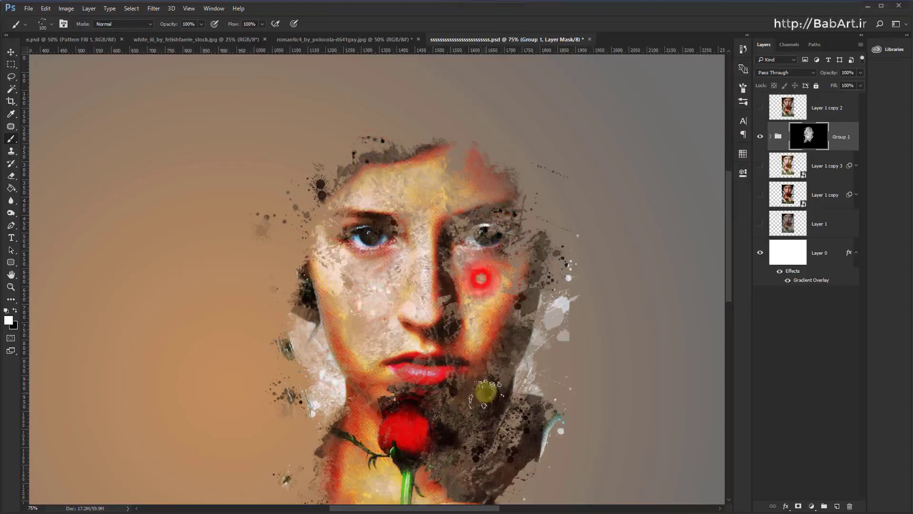
scroll(447, 338, "down", 2)
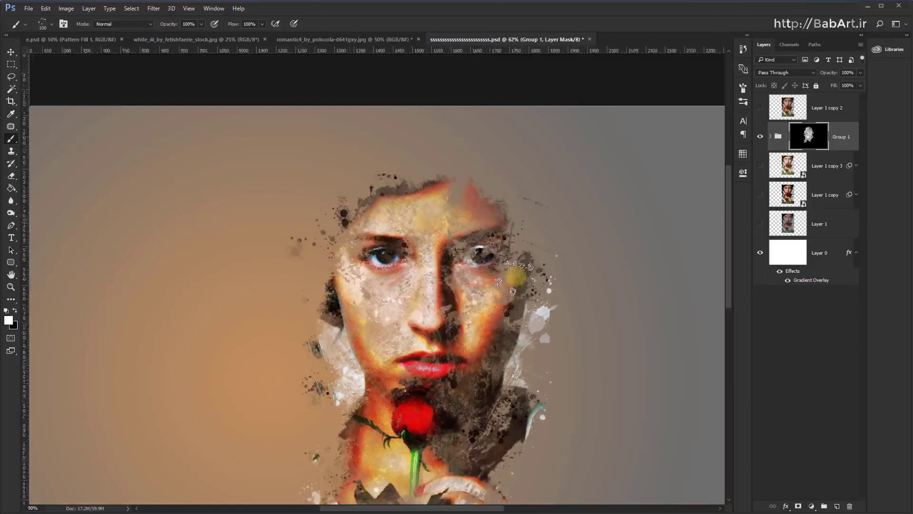
scroll(513, 281, "up", 3)
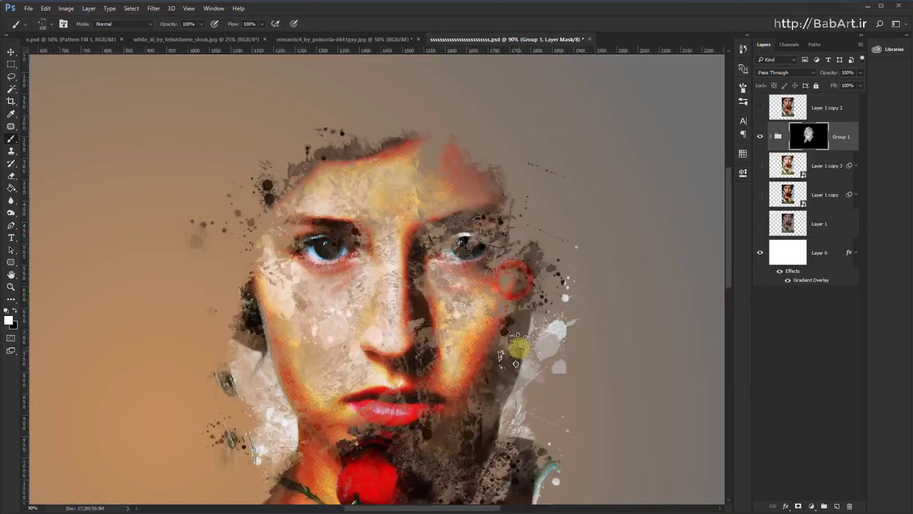
Enlarge the brush to 300 px and dab splatter onto the forehead
key("bracketright")
key("bracketright")
key("bracketright")
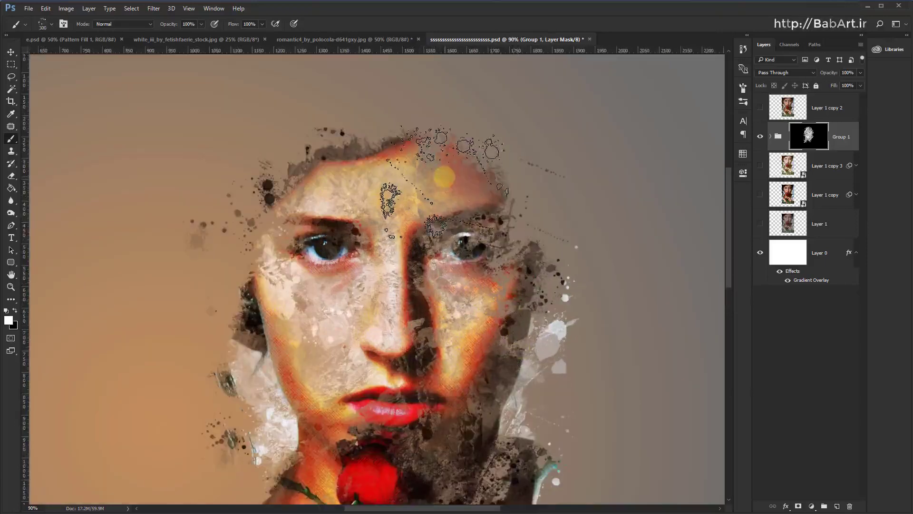
left_click(444, 177)
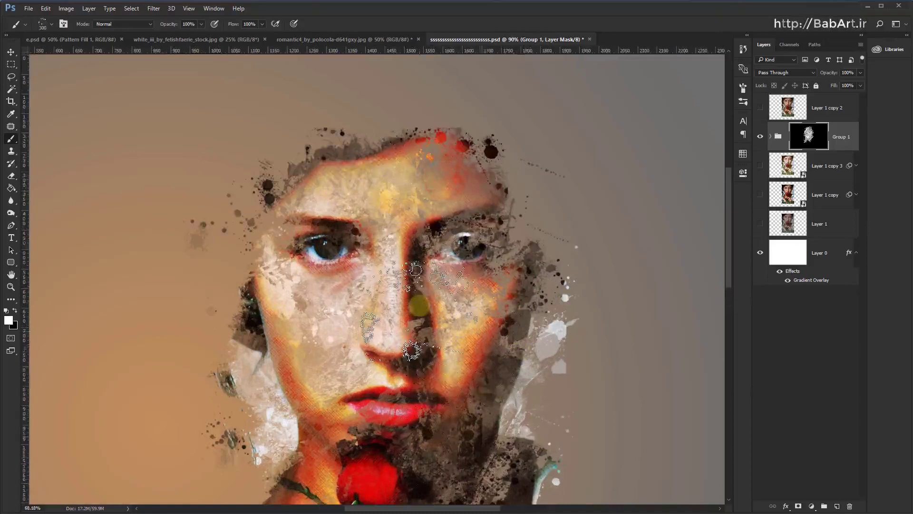
scroll(419, 302, "down", 2)
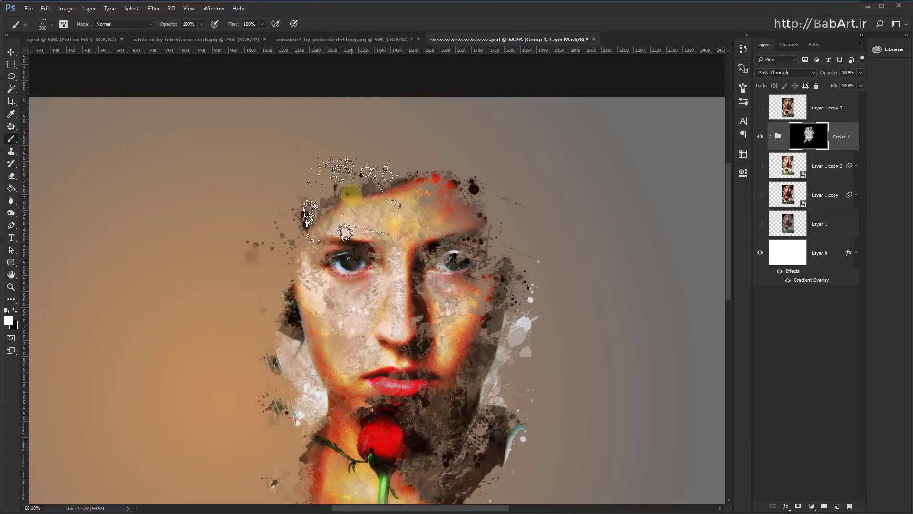
left_click(743, 88)
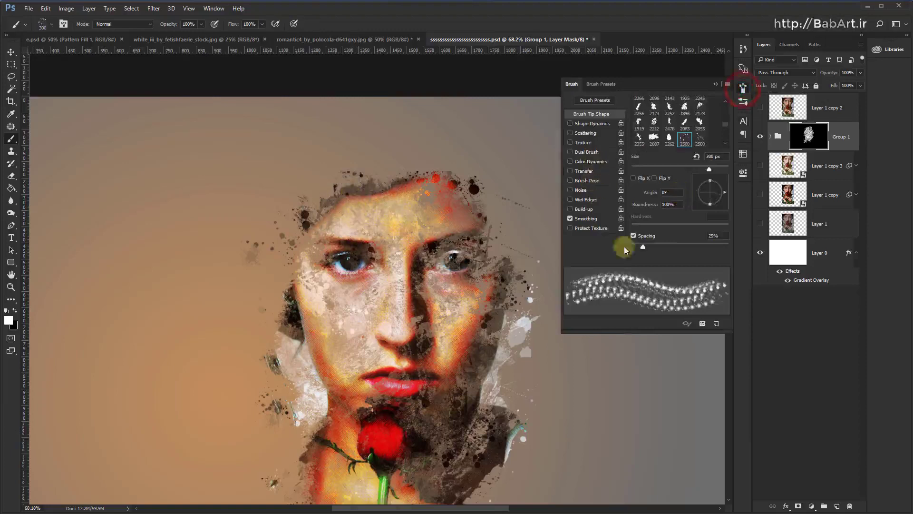
Rotate the splatter brush tip to 116° and paint splatter near the top-left of the hair
left_click_drag(721, 190, 717, 187)
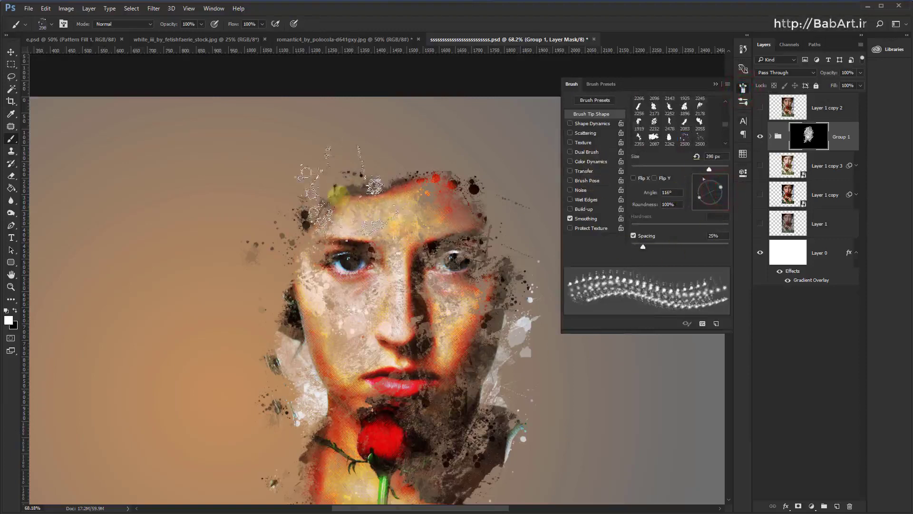
left_click_drag(314, 204, 338, 189)
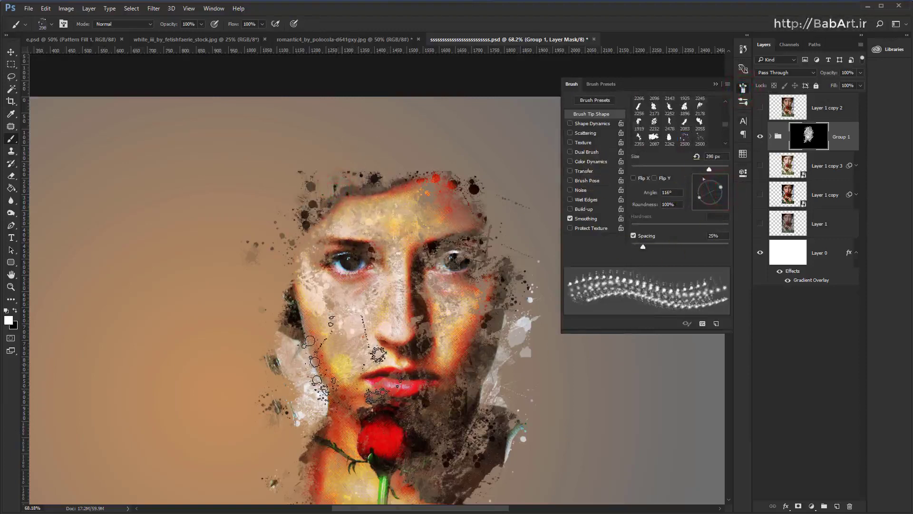
left_click_drag(343, 329, 296, 206)
Paint splatter around the hand and stem, undo part of it, and dab the left cheek
left_click_drag(328, 412, 343, 393)
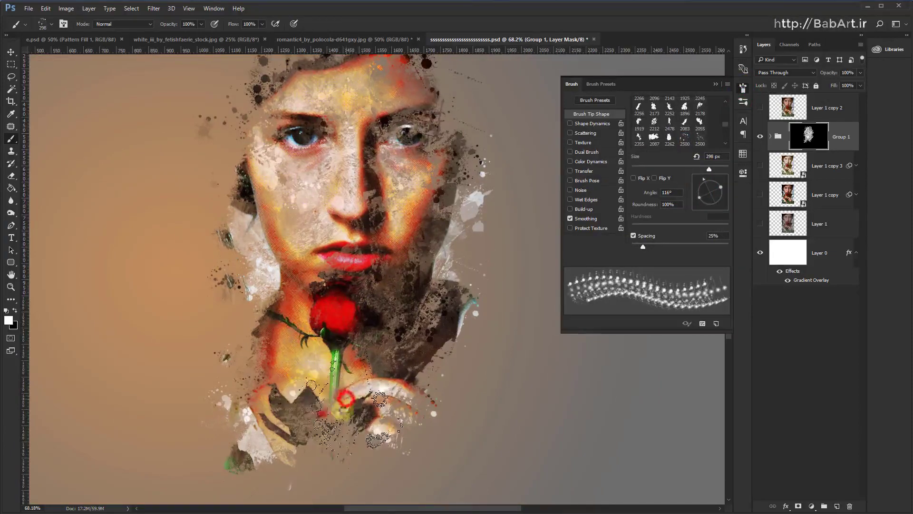
left_click_drag(381, 428, 345, 397)
key("ctrl+alt+z")
key("ctrl+alt+z")
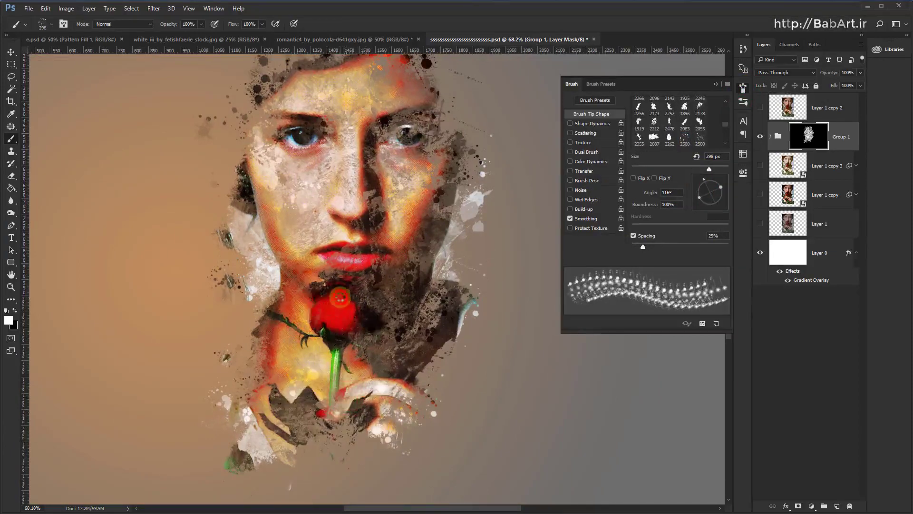
left_click(233, 209)
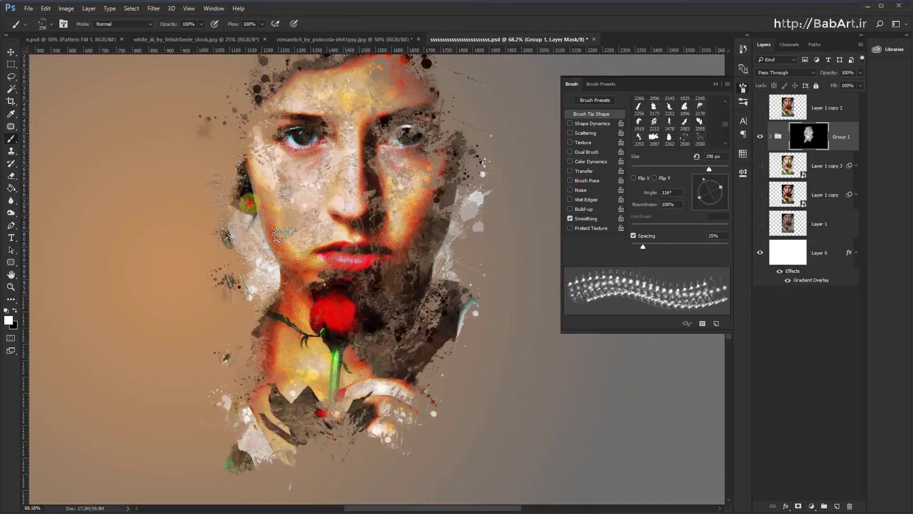
scroll(340, 266, "down", 3)
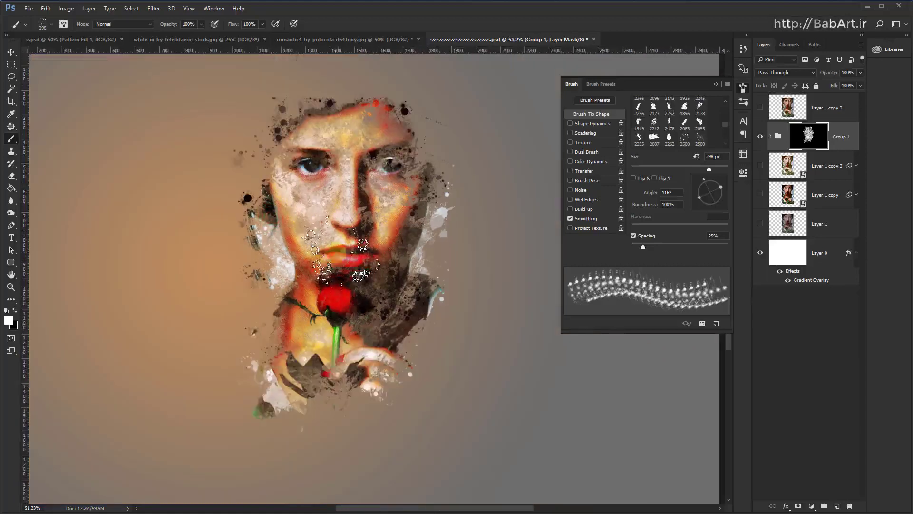
Try the 2355 splatter brush tip, rotated to about -117°
right_click(348, 217)
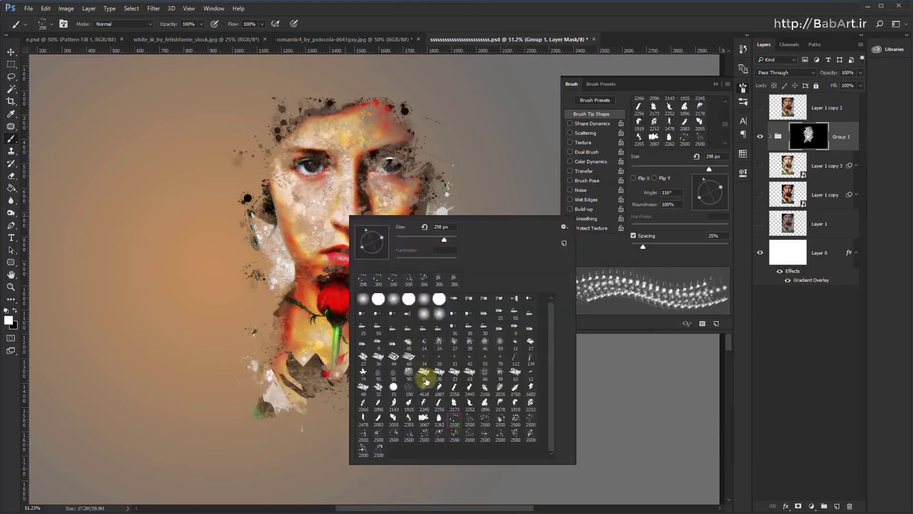
left_click(408, 418)
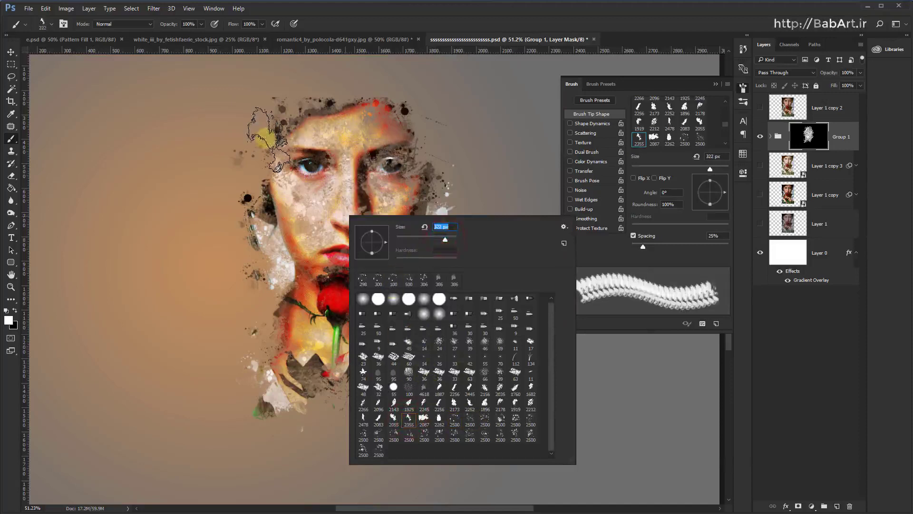
key("Return")
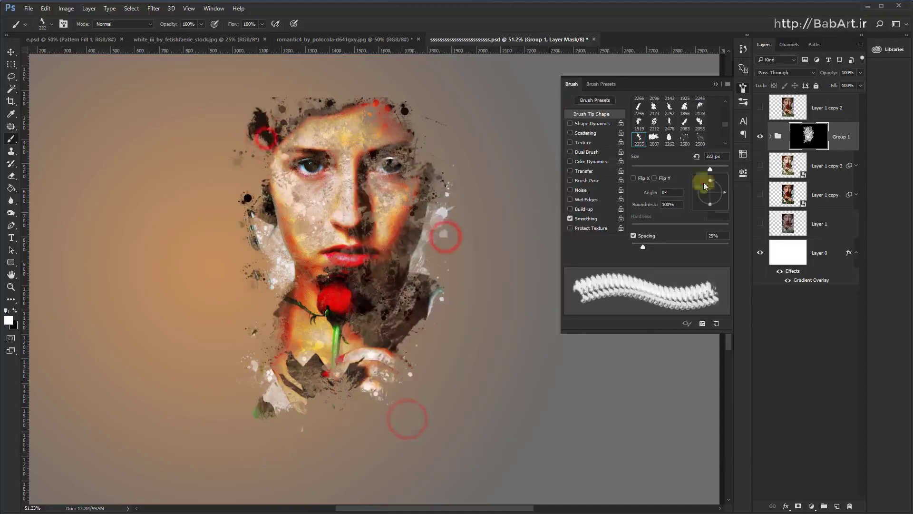
left_click_drag(703, 182, 705, 200)
Switch to the 2087 tip at 600 px, paint a dark mask stroke, then choose a 2500 tip
right_click(445, 257)
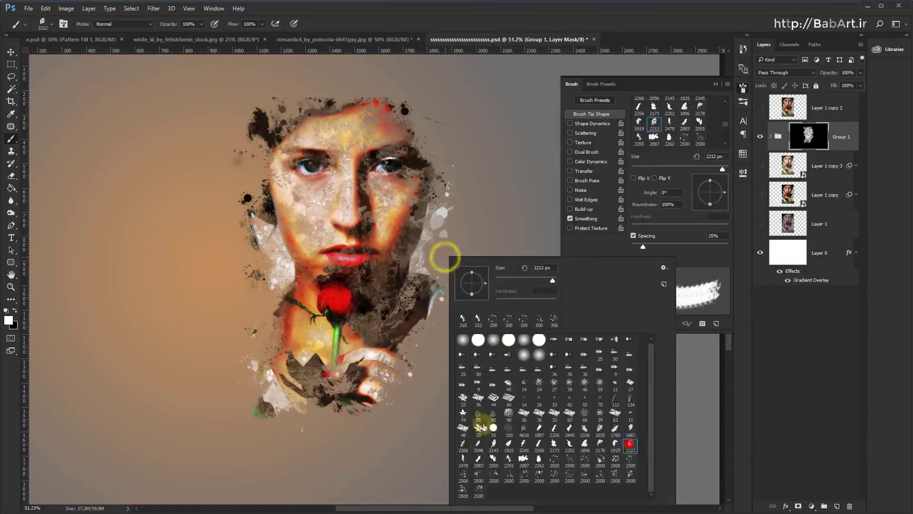
left_click(624, 443)
left_click(524, 459)
left_click(539, 279)
left_click(309, 112)
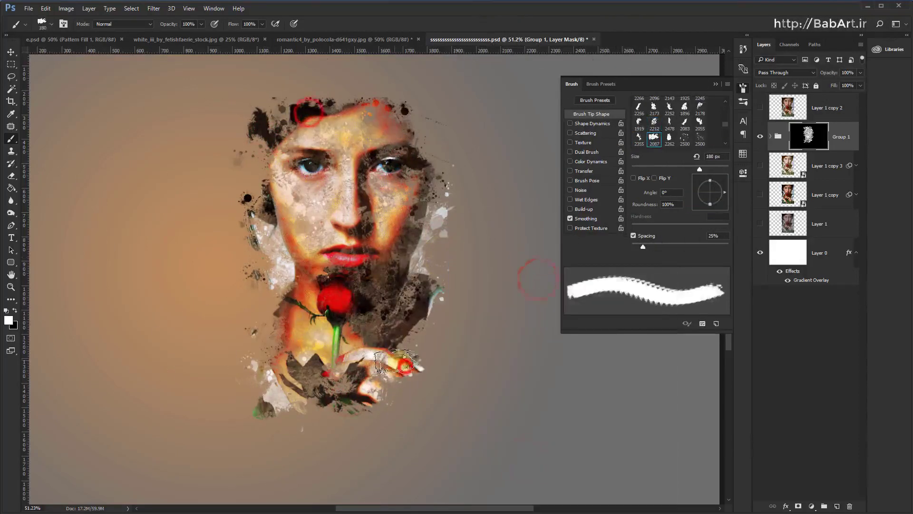
key("bracketright")
key("bracketright")
key("bracketright")
left_click(400, 287)
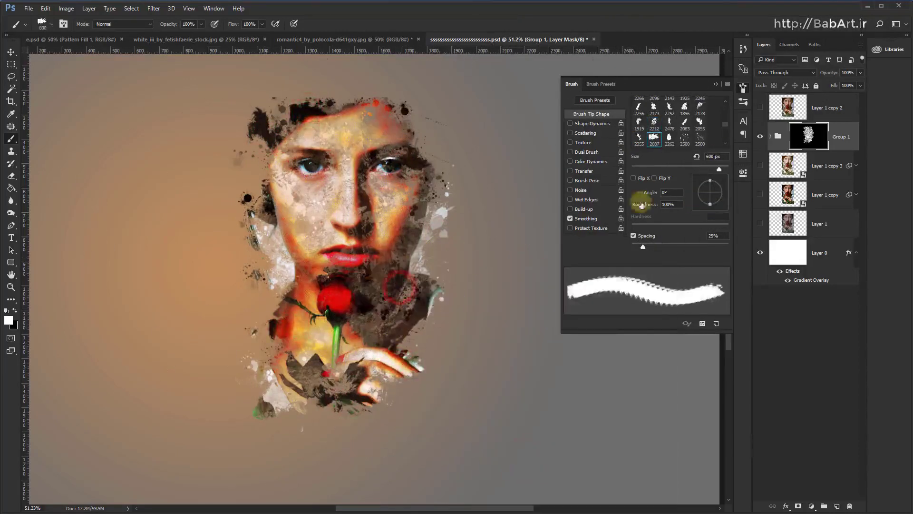
left_click(725, 122)
With a 376 px scattered 2500 tip, paint splatter around the chin, rose, hand and both cheeks
scroll(665, 122, "up", 2)
left_click(669, 123)
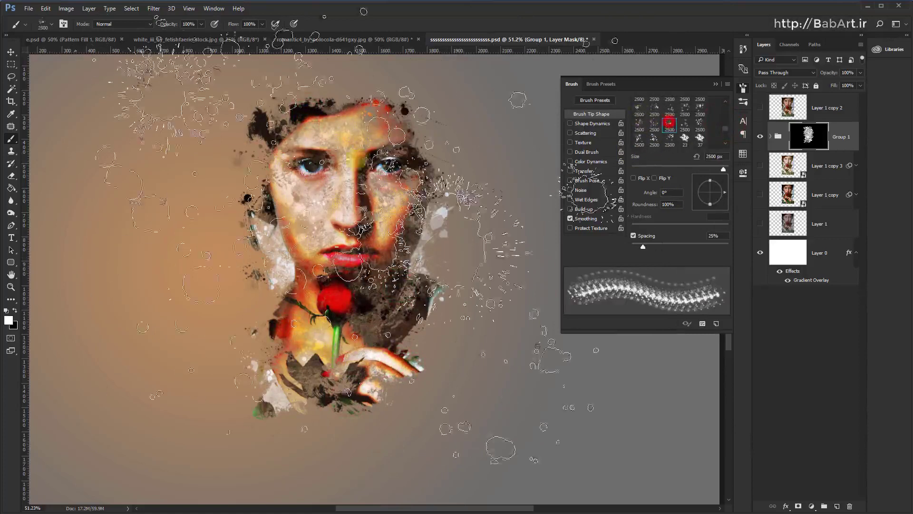
left_click_drag(704, 169, 713, 169)
left_click_drag(328, 217, 361, 342)
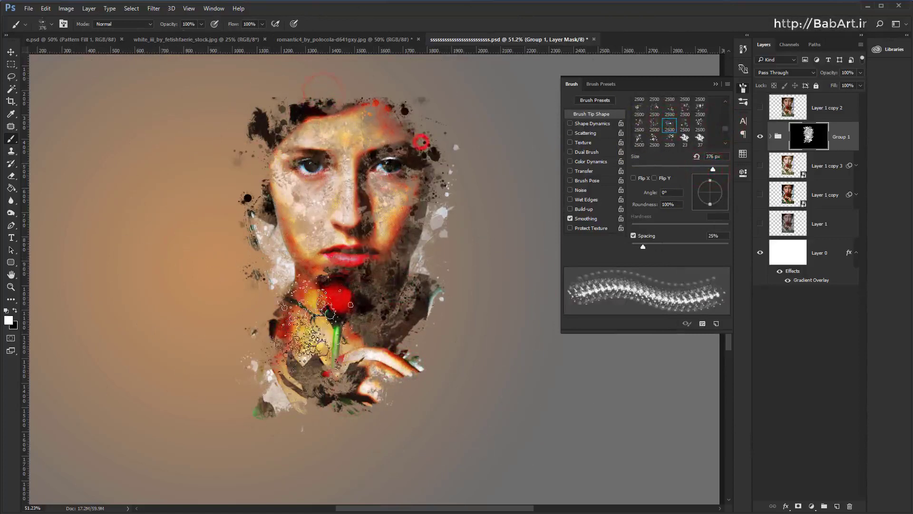
left_click_drag(325, 370, 328, 414)
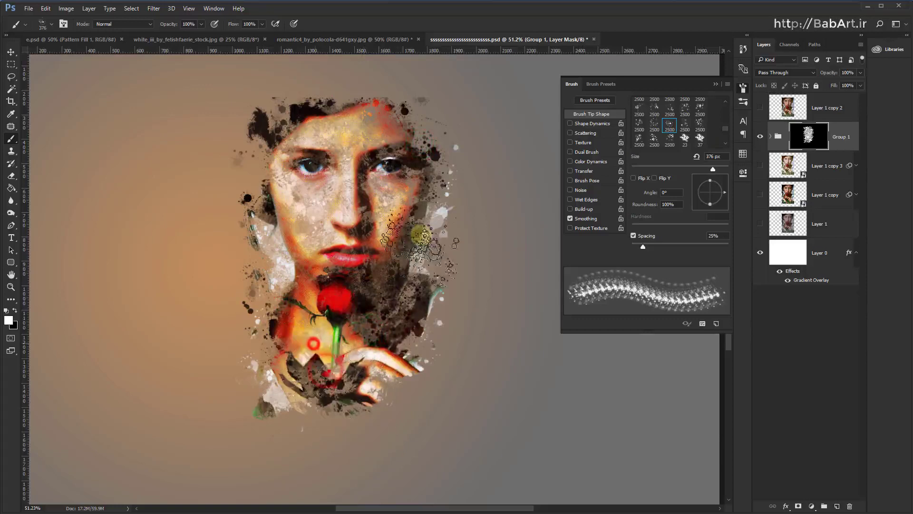
left_click_drag(423, 224, 418, 266)
left_click(293, 232)
left_click_drag(292, 232, 285, 190)
Switch to another 2500 scattered tip and stamp splatter left of the face, hand, right cheek and head
scroll(373, 329, "down", 2, "alt")
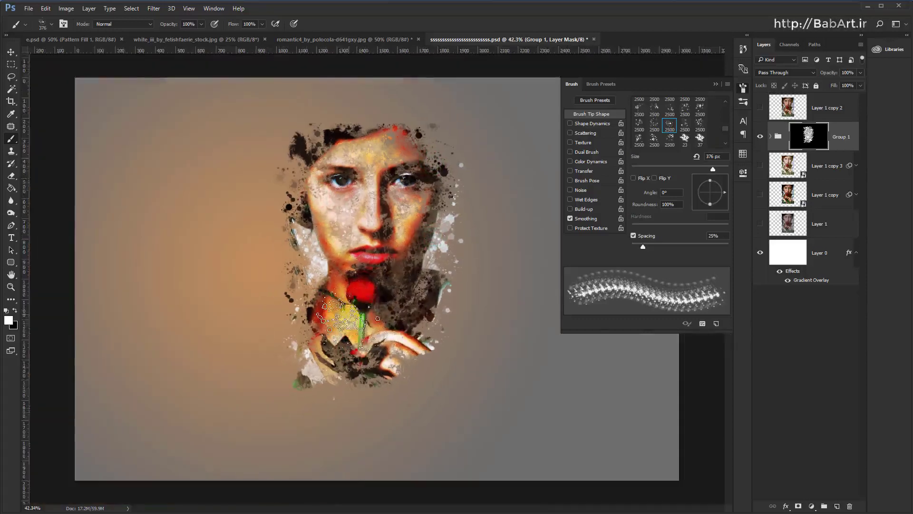
scroll(361, 299, "down", 1, "alt")
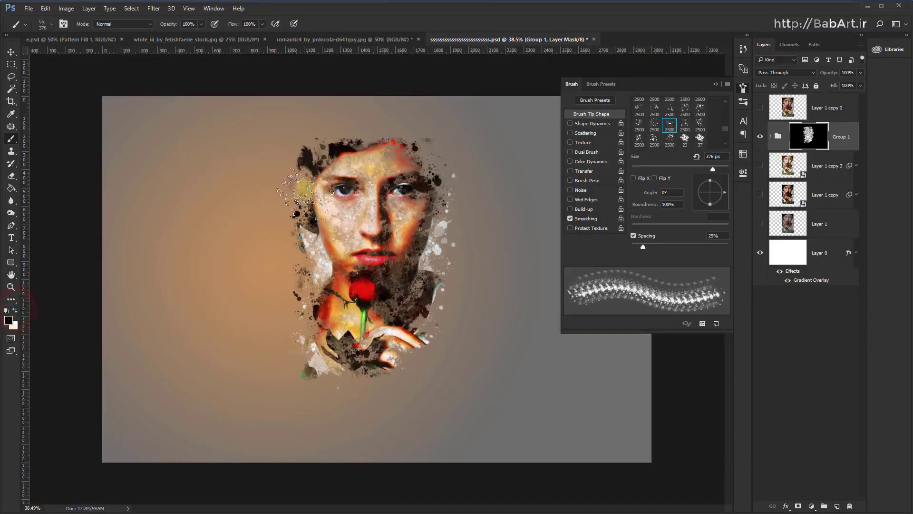
scroll(449, 212, "up", 2, "alt")
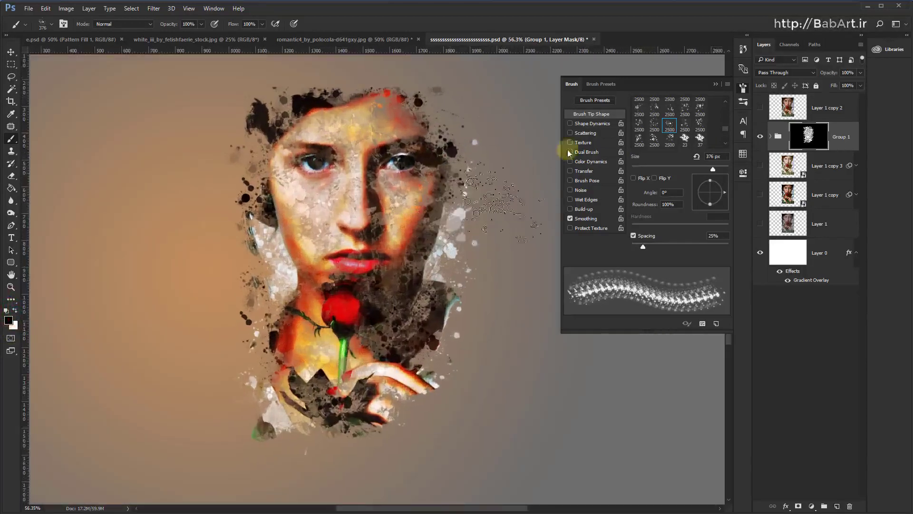
left_click(654, 124)
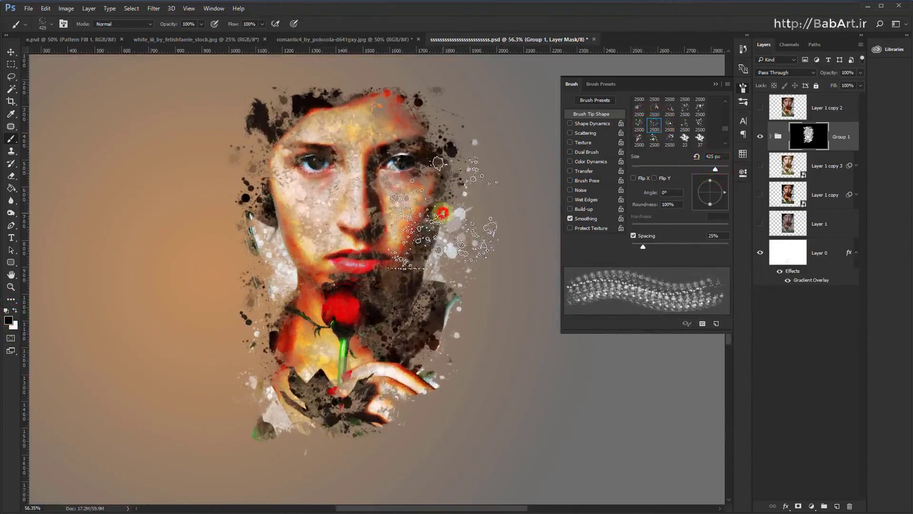
left_click(217, 241)
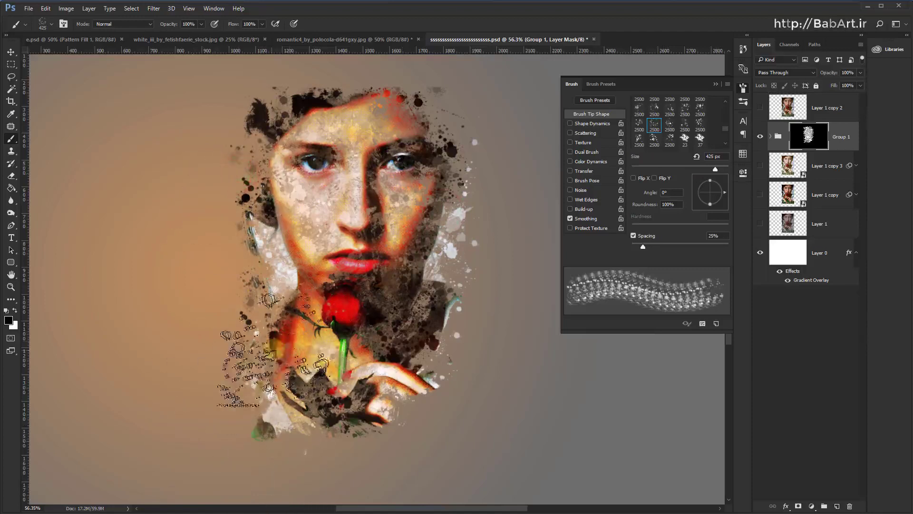
left_click(277, 350)
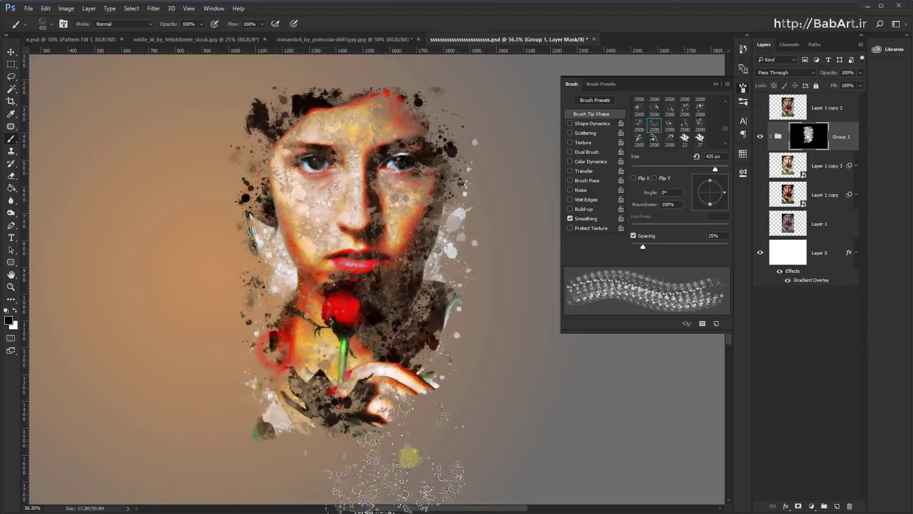
left_click_drag(414, 418, 452, 381)
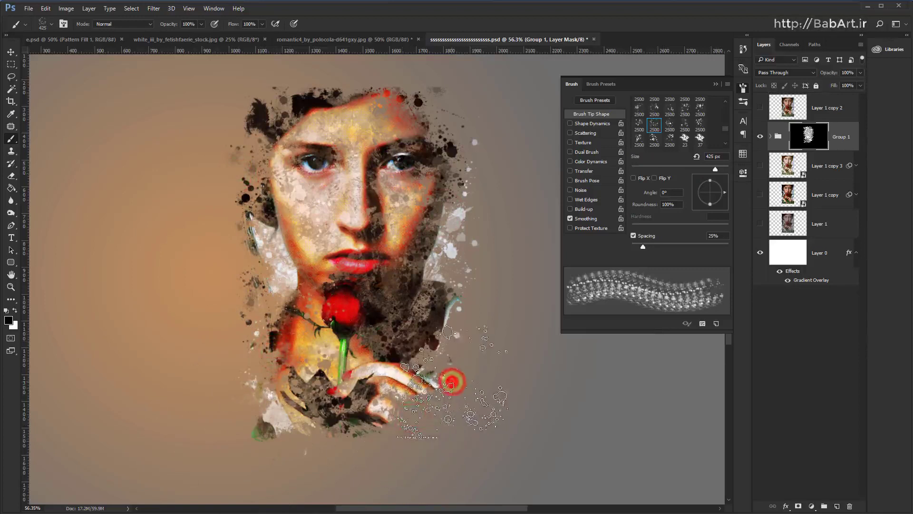
left_click(485, 181)
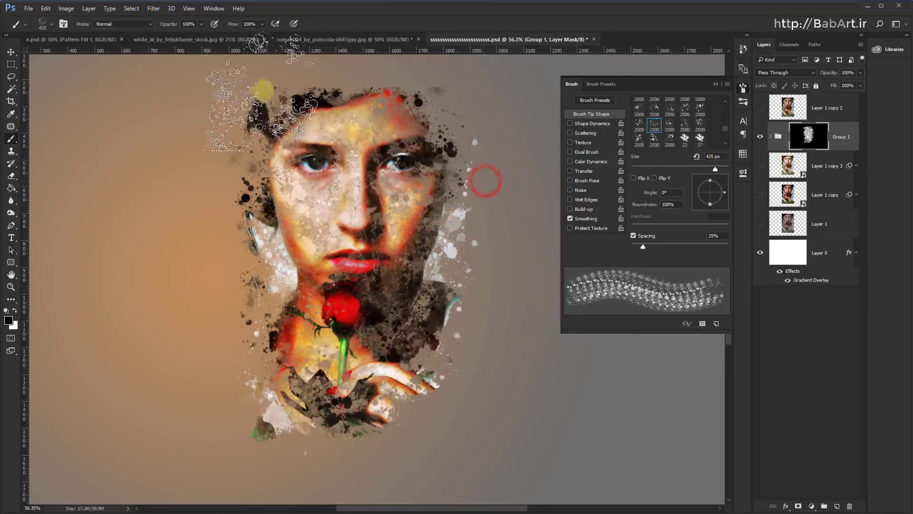
left_click(291, 71)
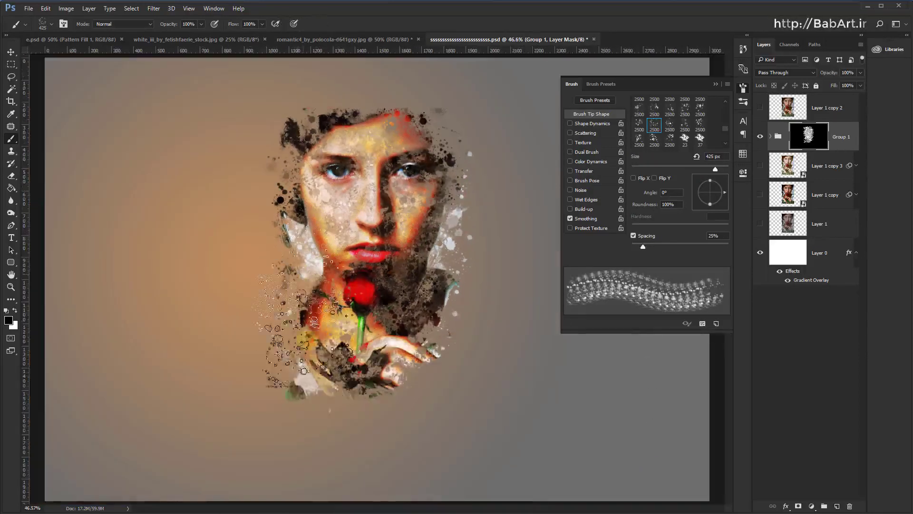
scroll(286, 309, "down", 2)
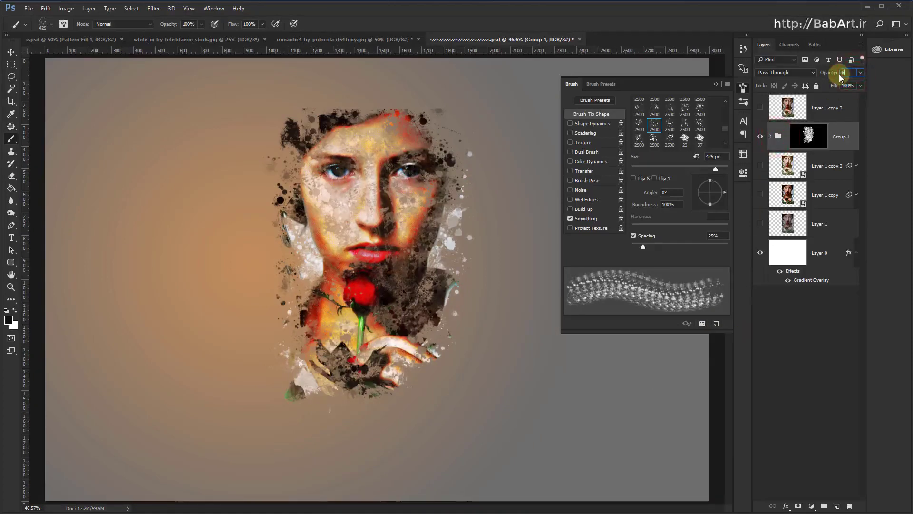
Set Group 1 opacity to 90%, then select Layer 1 copy 2 and make it visible
type("60")
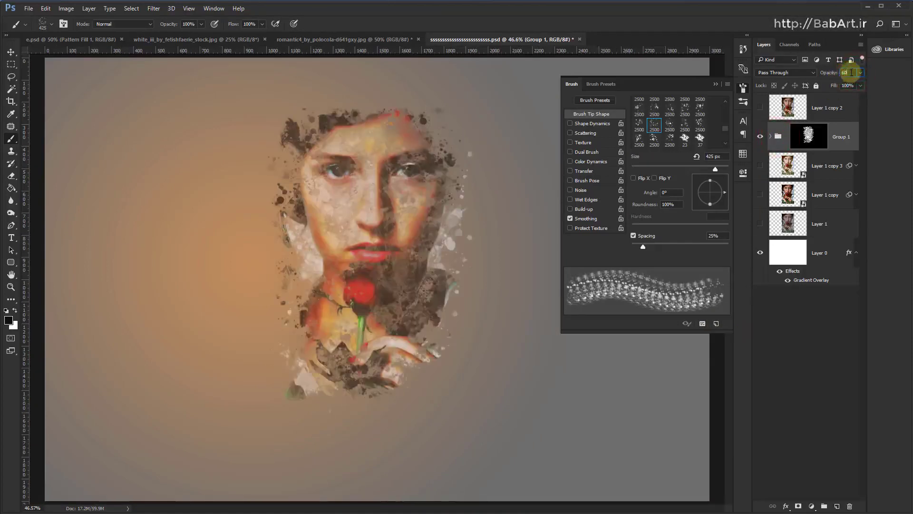
left_click(846, 72)
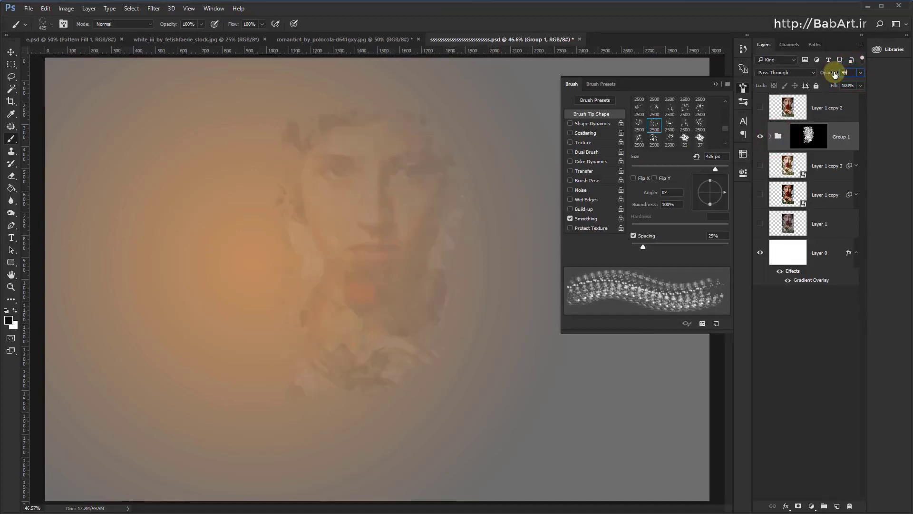
type("9")
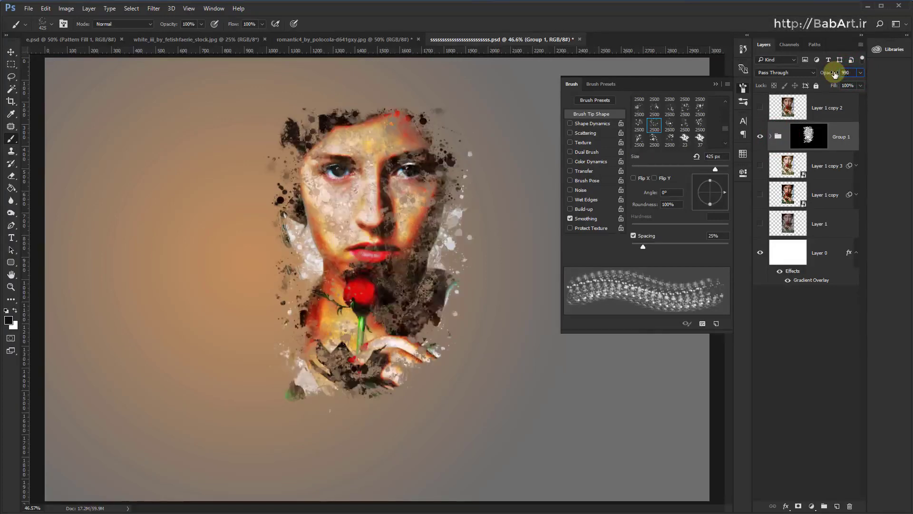
type("0")
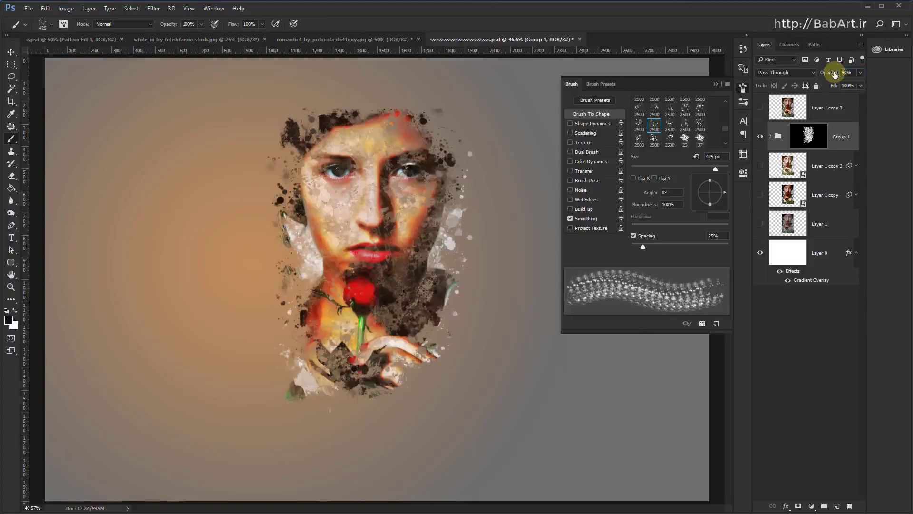
left_click(788, 109)
left_click(759, 165)
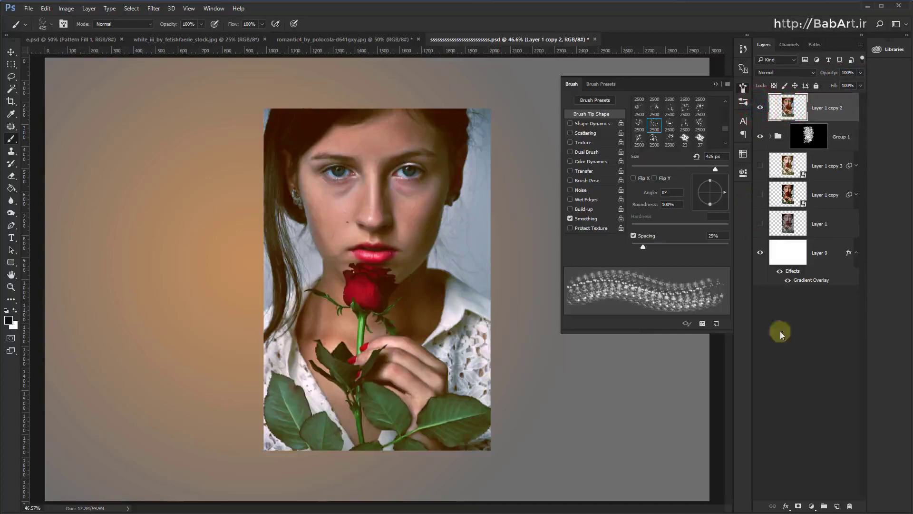
Add a layer mask to Layer 1 copy 2 and fill it with black
left_click(798, 507)
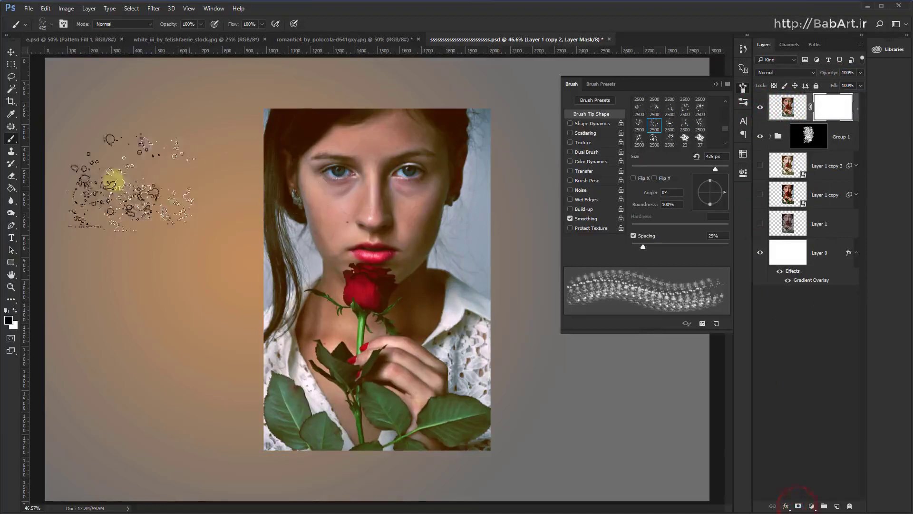
left_click(11, 190)
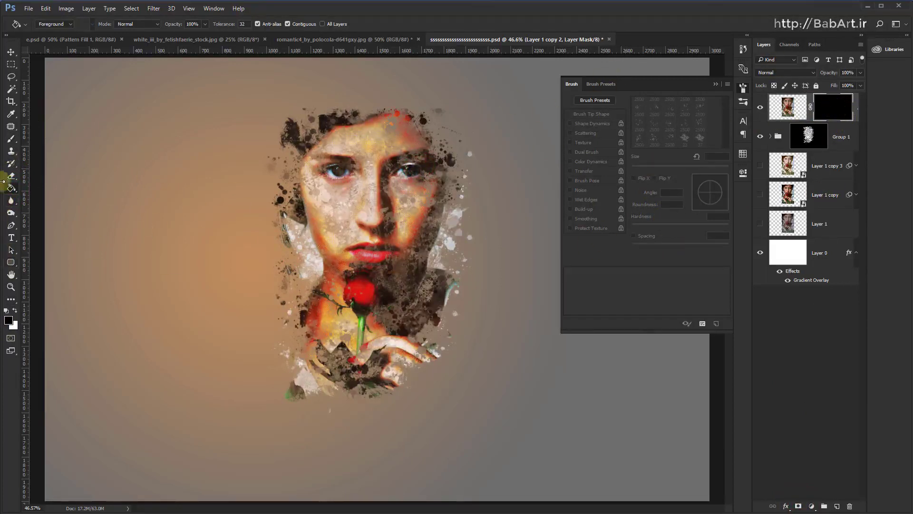
left_click(11, 139)
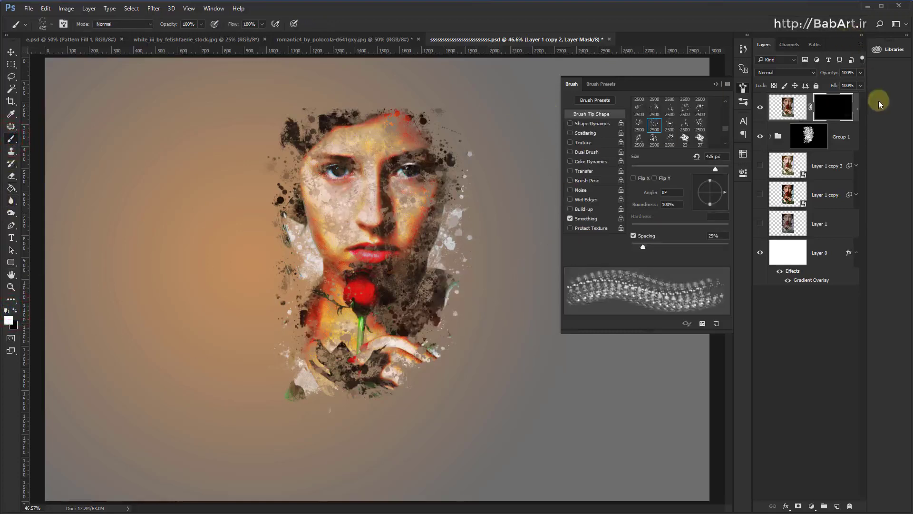
Stamp white splatter dabs on the mask over the face, left cheek, hair, rose and hand
left_click(440, 140)
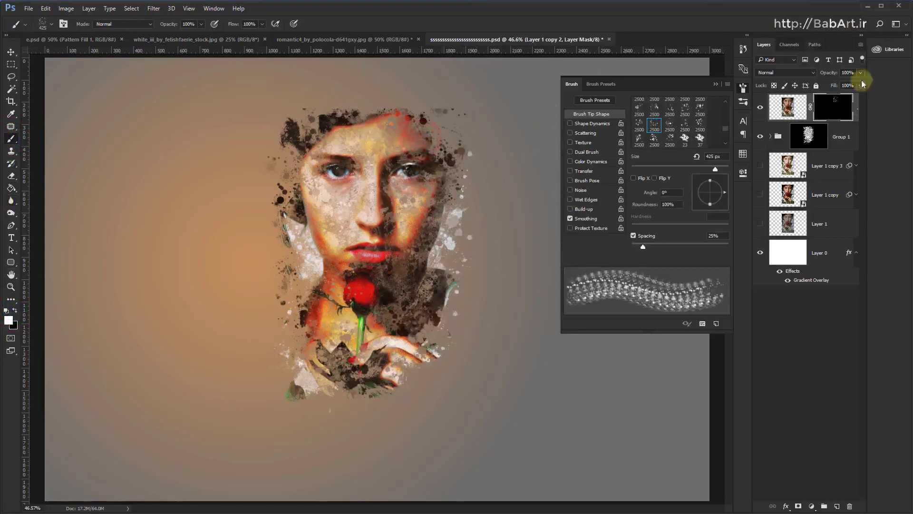
left_click(346, 215)
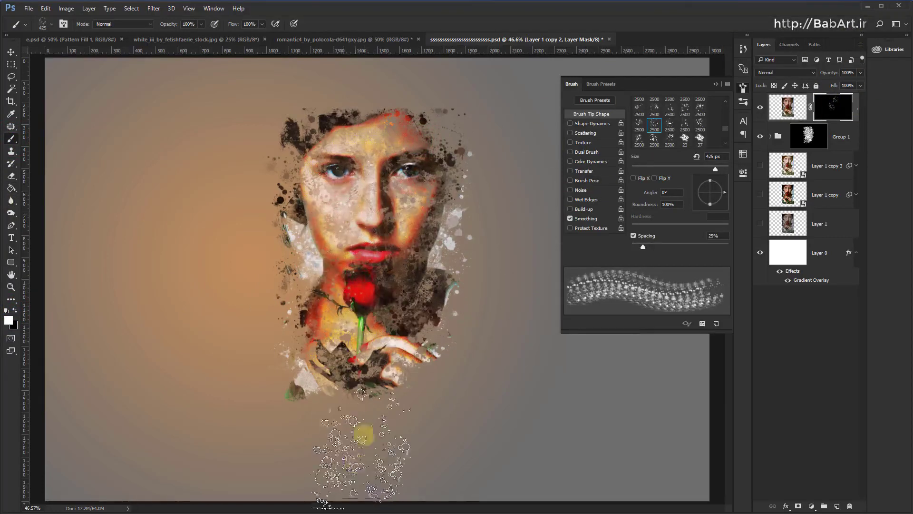
left_click(404, 380)
left_click(427, 298)
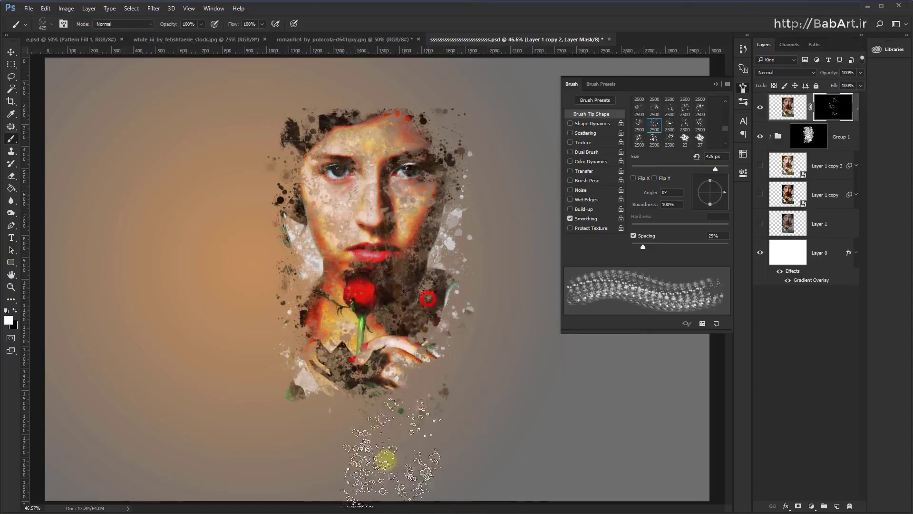
left_click(316, 220)
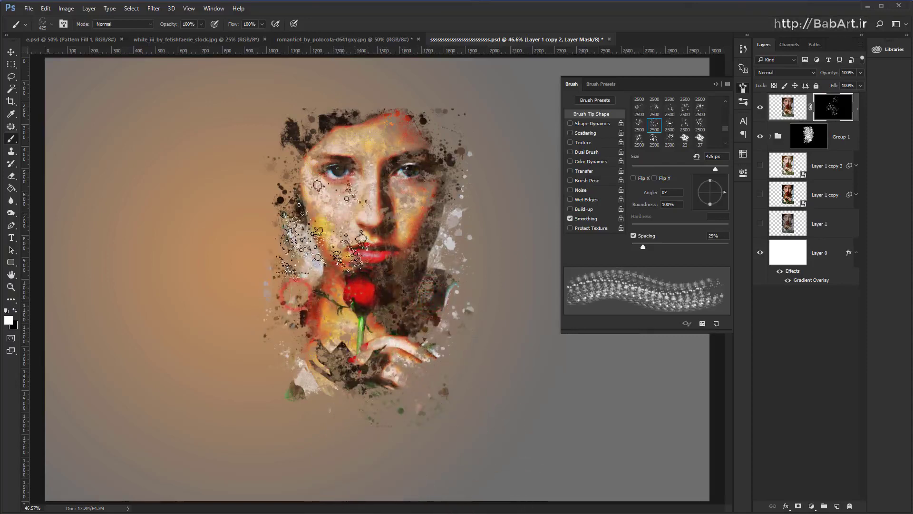
left_click(310, 92)
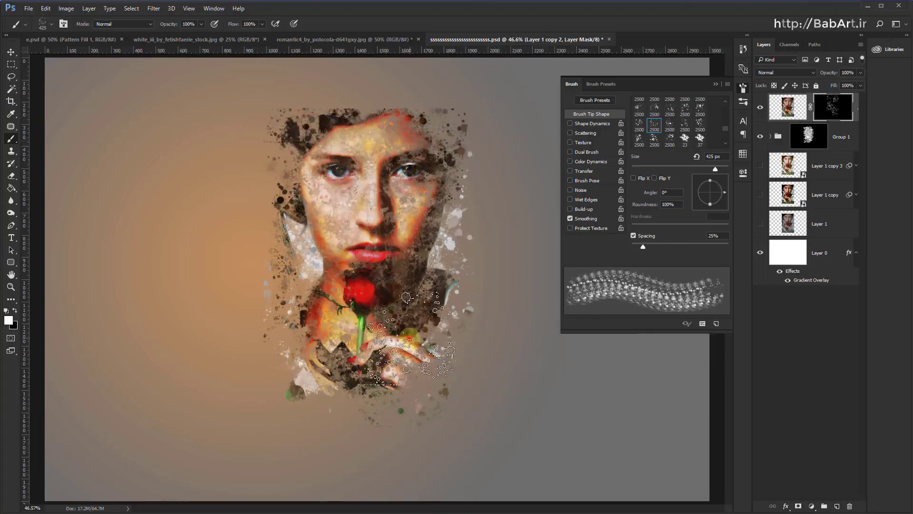
left_click(412, 339)
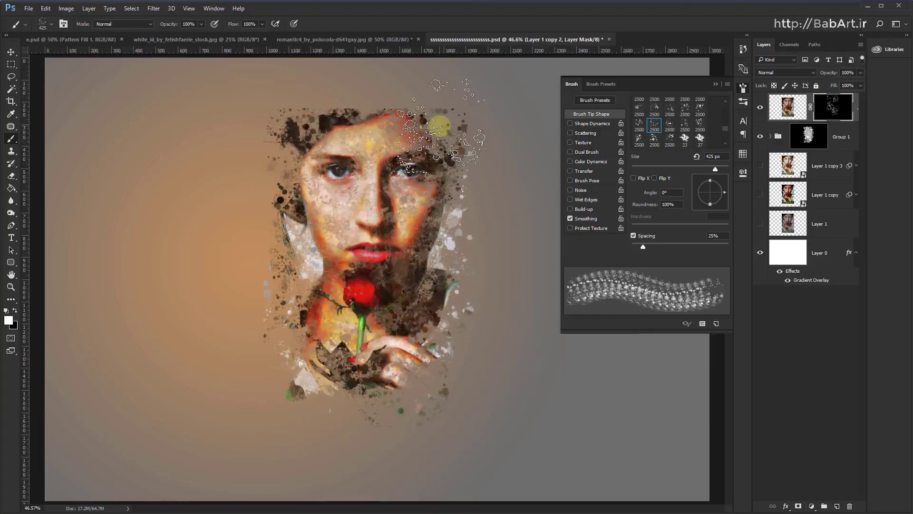
Select the streaky 4618 brush tip at 494 px
scroll(684, 117, "up", 1)
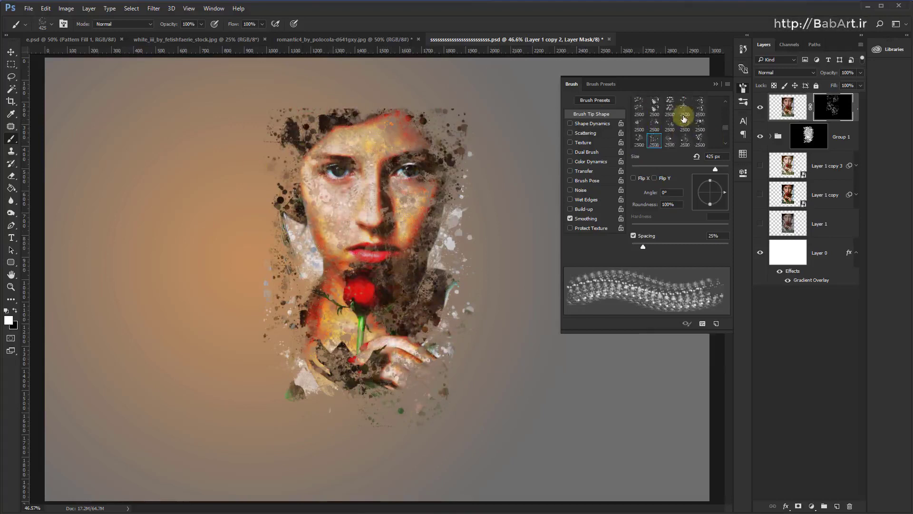
scroll(684, 117, "down", 1)
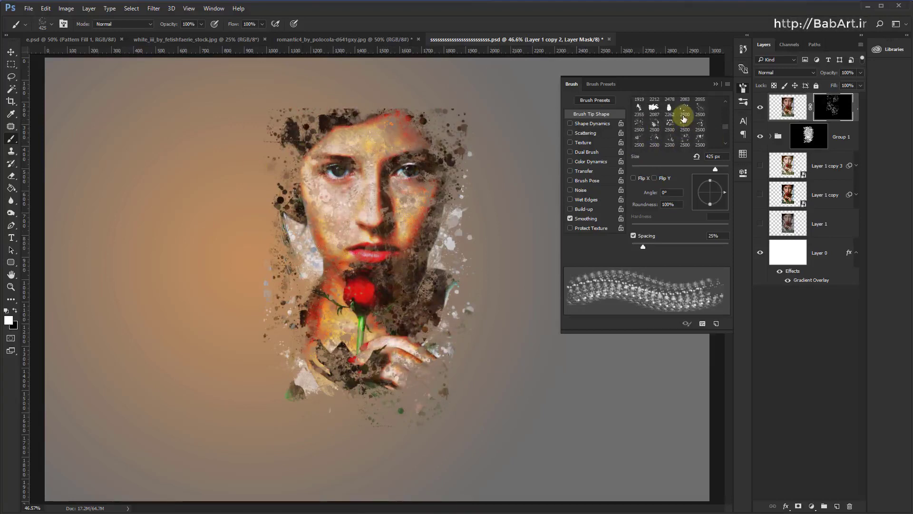
scroll(661, 110, "up", 1)
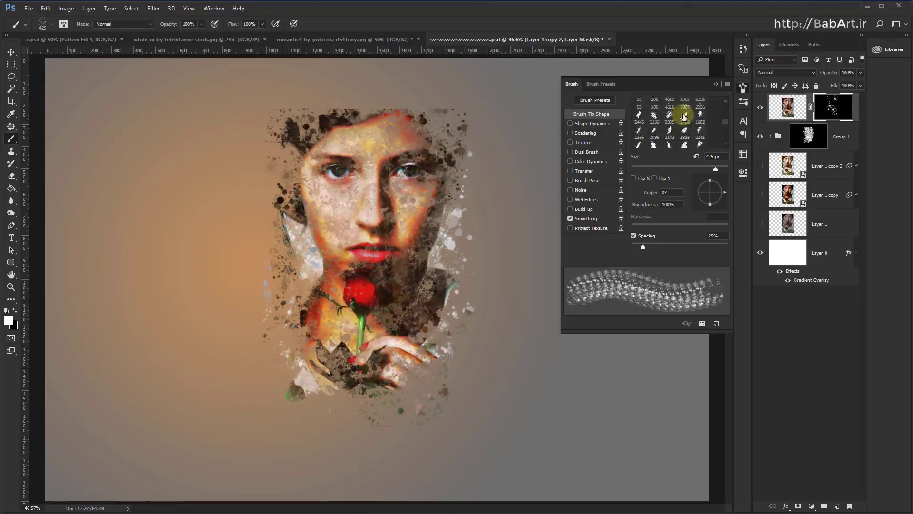
scroll(685, 144, "down", 1)
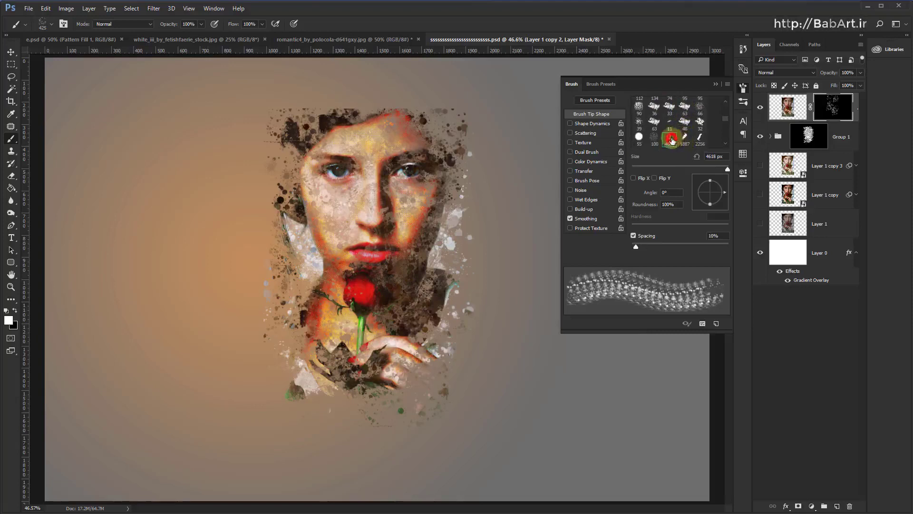
left_click(670, 138)
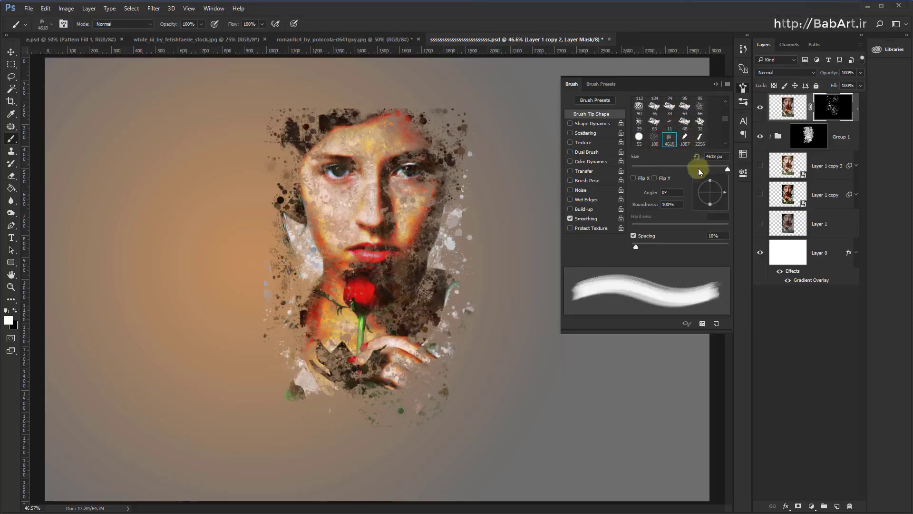
left_click_drag(721, 170, 718, 169)
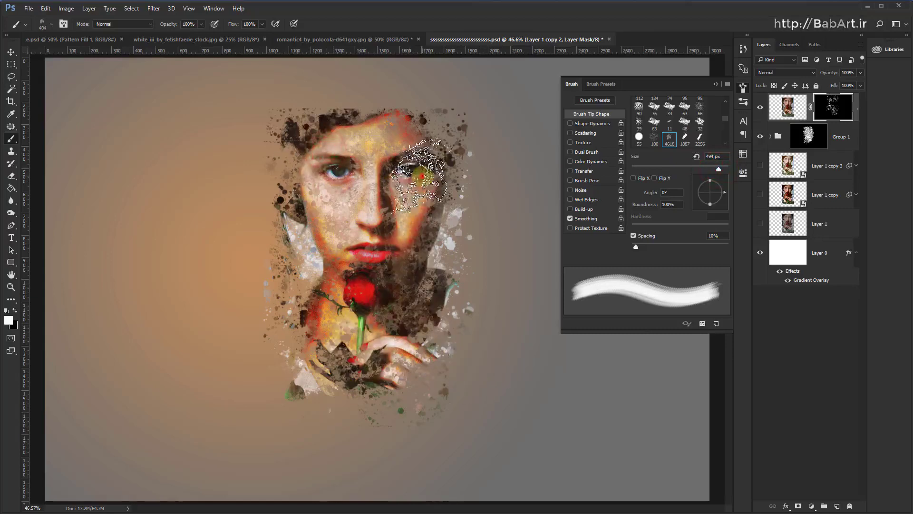
Paint streaky strokes into the mask near the portrait's top, then choose the hard round brush
left_click(387, 303)
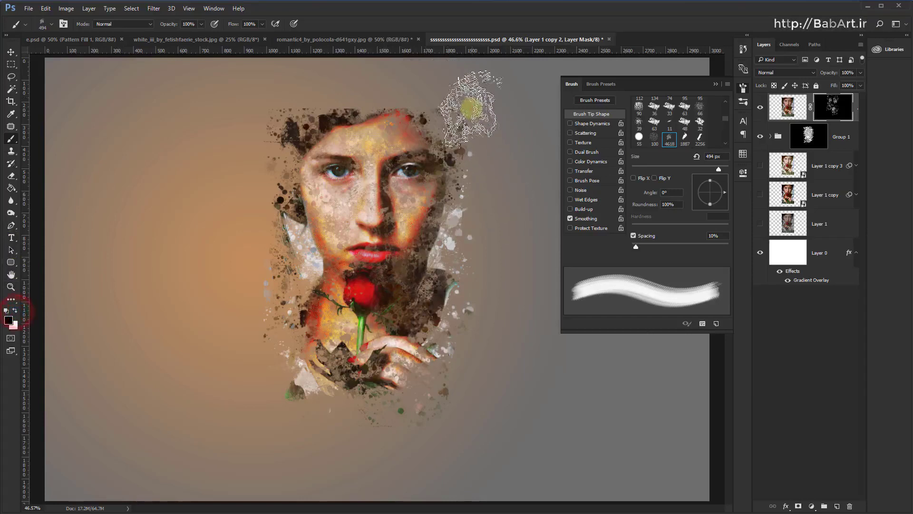
left_click(471, 91)
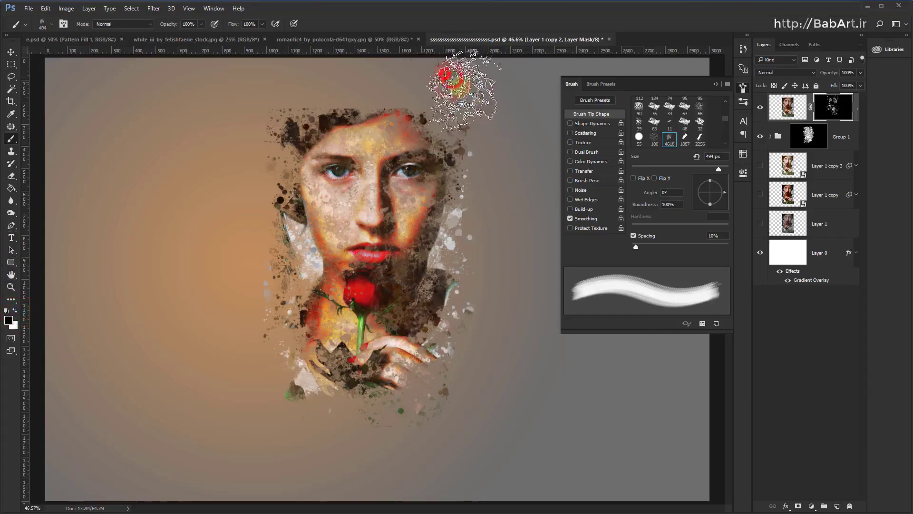
left_click(435, 83)
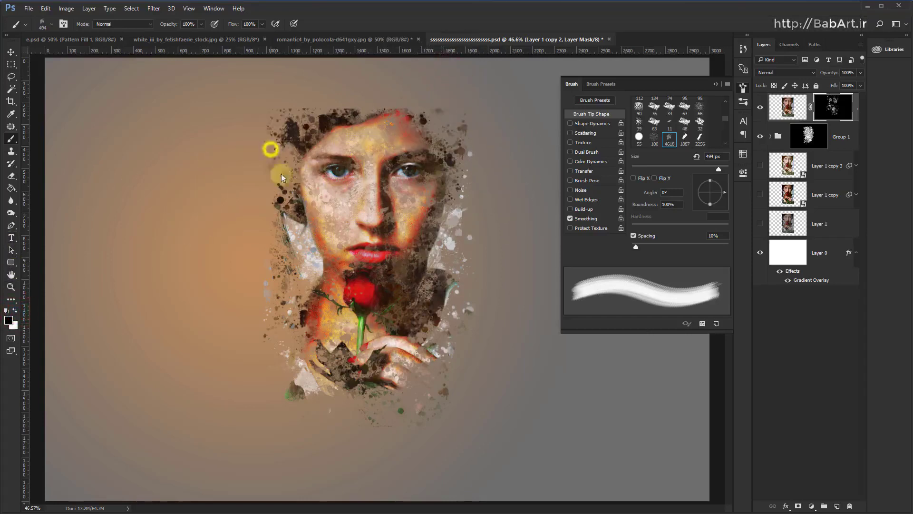
right_click(275, 148)
left_click(303, 233)
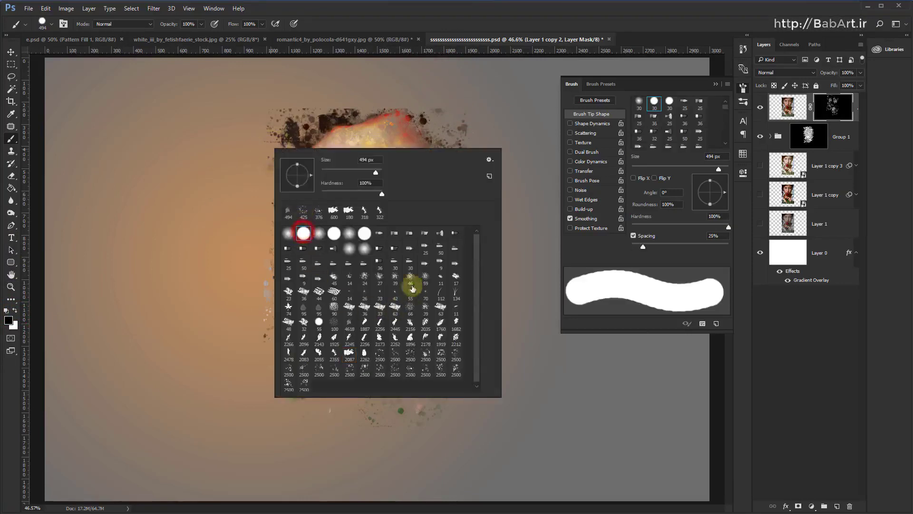
Reset the brush picker to the default brushes without saving the current set
left_click(490, 159)
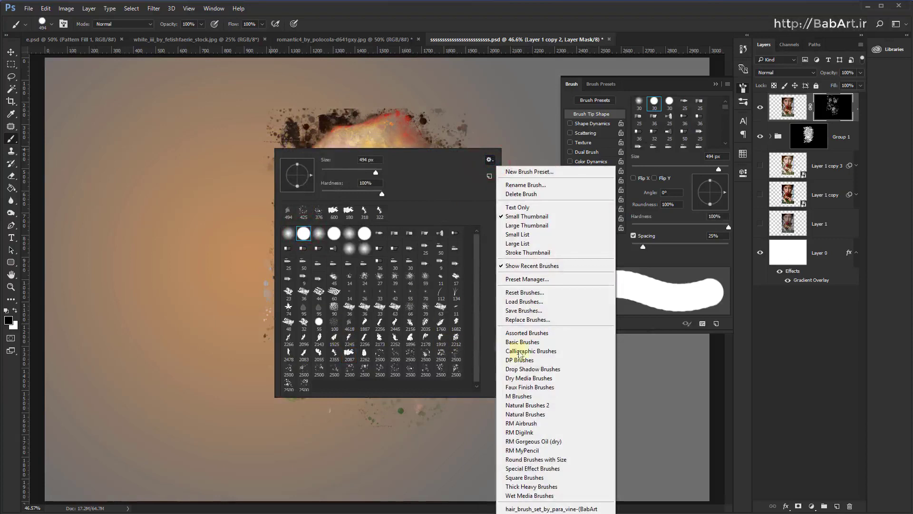
left_click(527, 292)
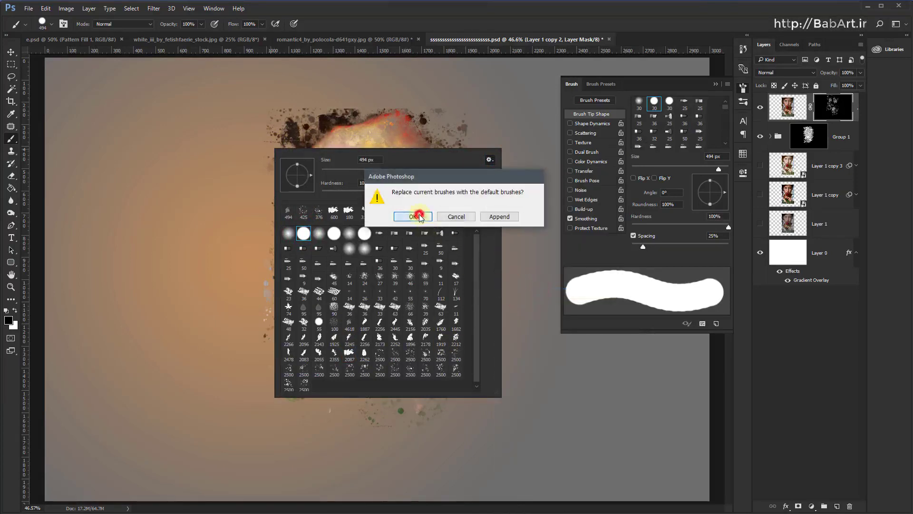
left_click(413, 216)
left_click(457, 219)
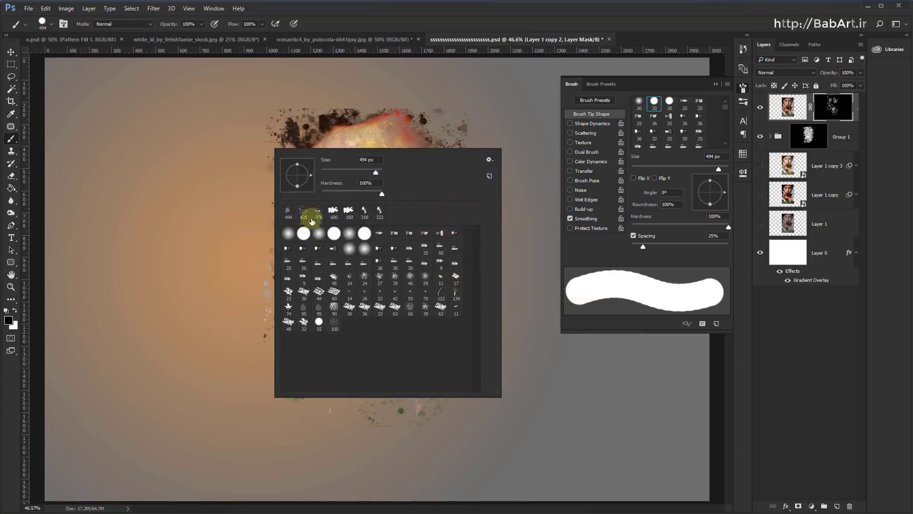
left_click(401, 20)
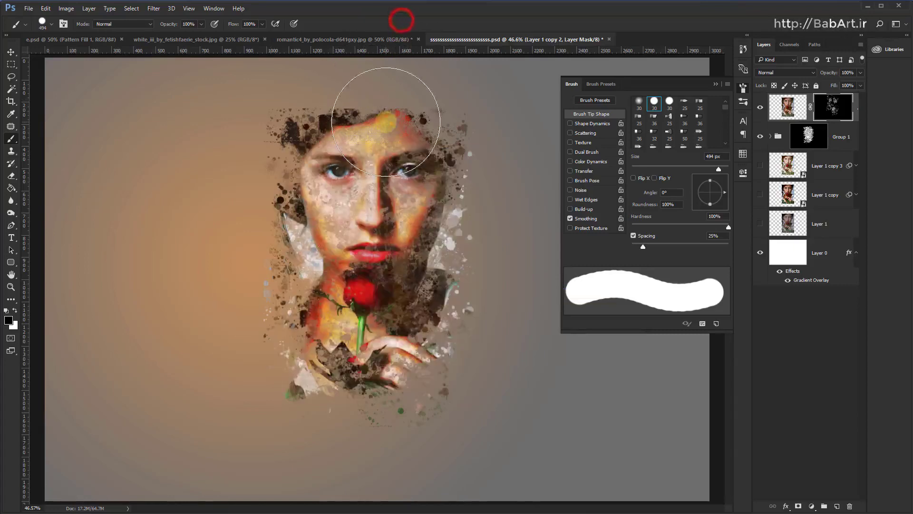
scroll(387, 122, "down", 2)
scroll(393, 157, "up", 2)
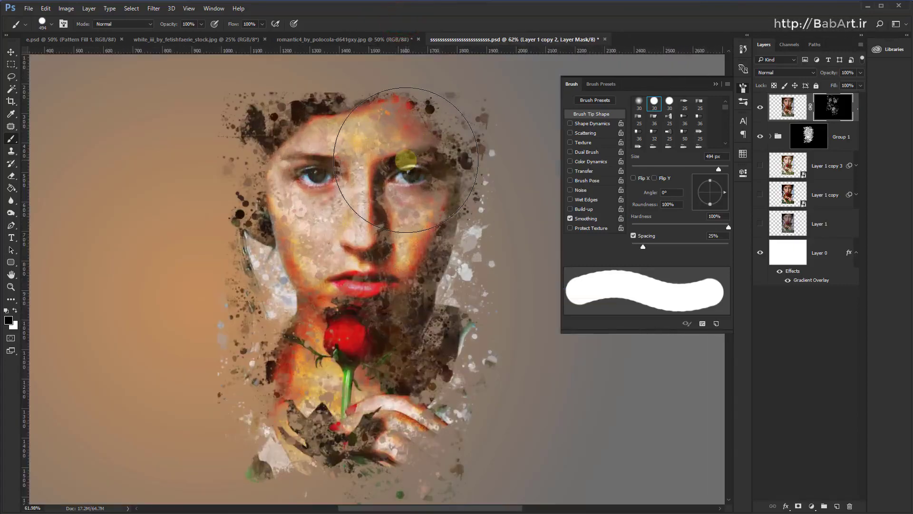
Set the brush to 64 px with 24% hardness
key("bracketleft")
key("bracketleft")
key("bracketleft")
right_click(437, 118)
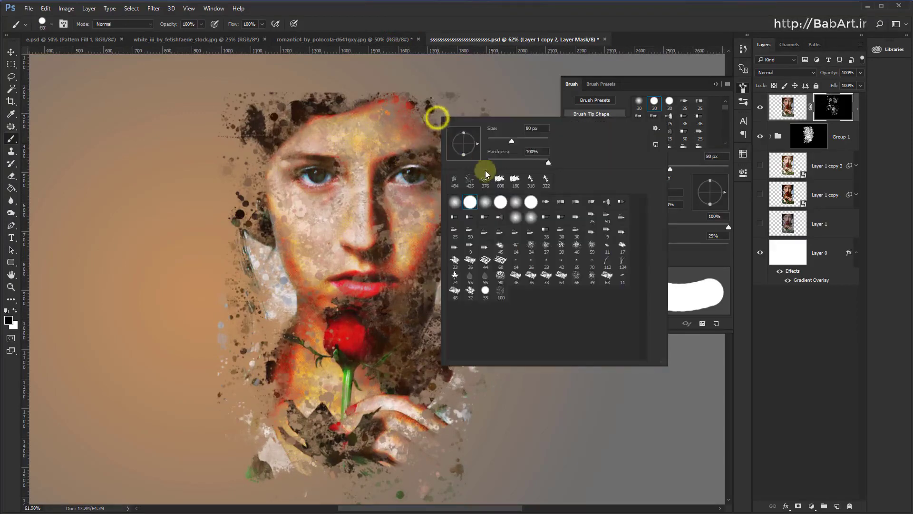
left_click_drag(531, 164, 502, 159)
left_click(454, 90)
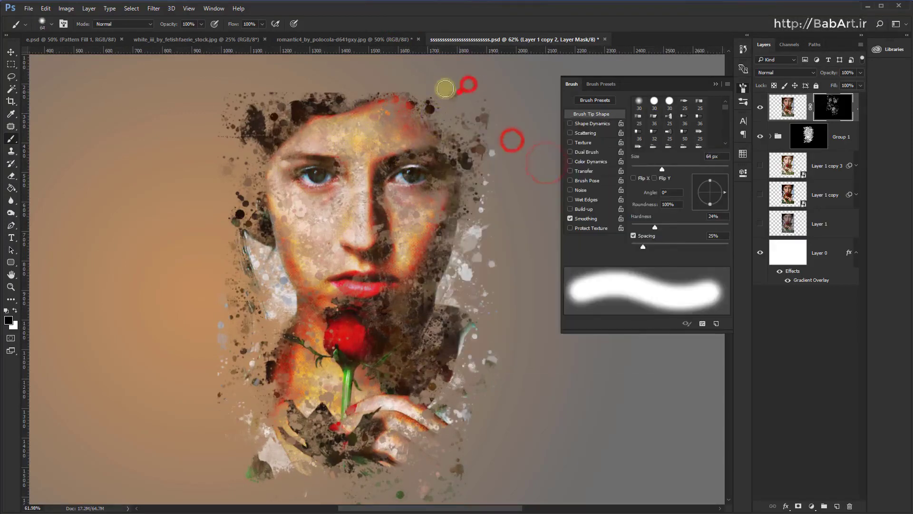
Dab the mask with the soft brush along the portrait's right and left edges
left_click(223, 157)
left_click(493, 193)
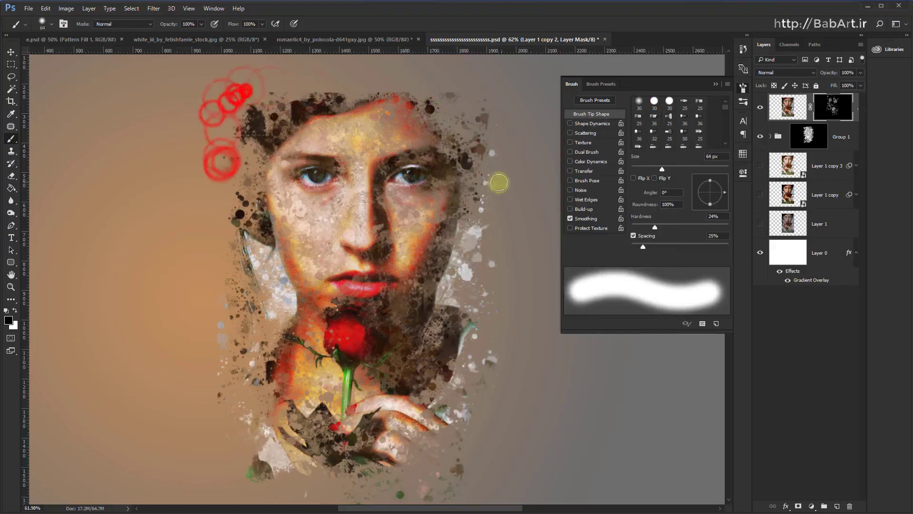
left_click(499, 265)
left_click(509, 324)
left_click(507, 407)
left_click(469, 474)
scroll(470, 473, "down", 5)
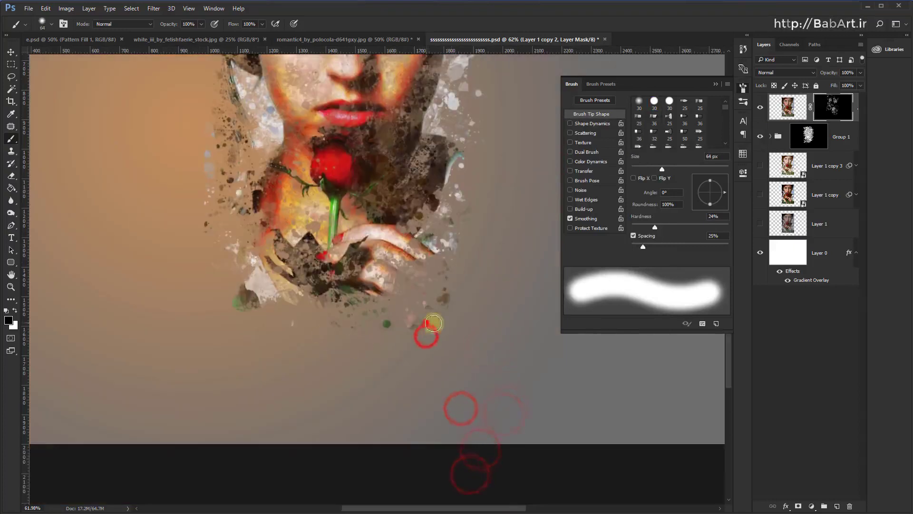
left_click(275, 323)
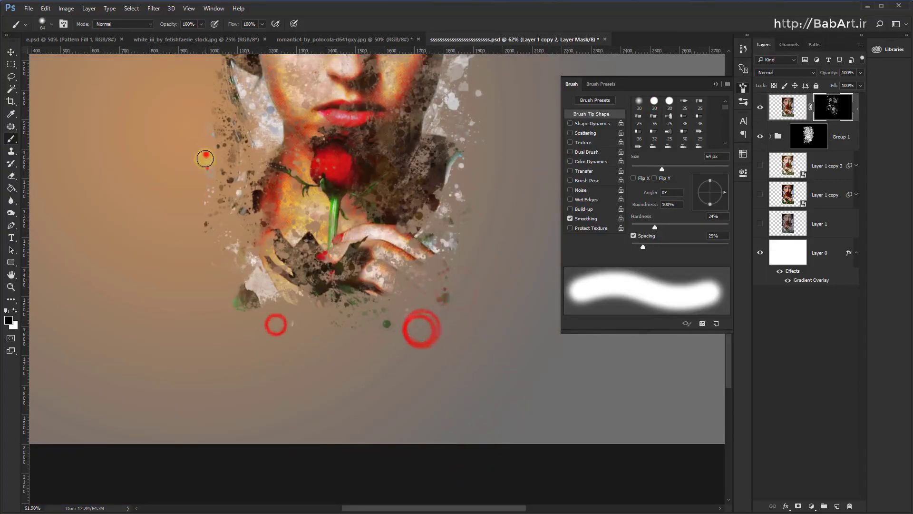
left_click(206, 155)
left_click(207, 168)
left_click(201, 228)
Select the Group 1 mask and paint softly along the top of the head
scroll(201, 230, "up", 5)
left_click(240, 306)
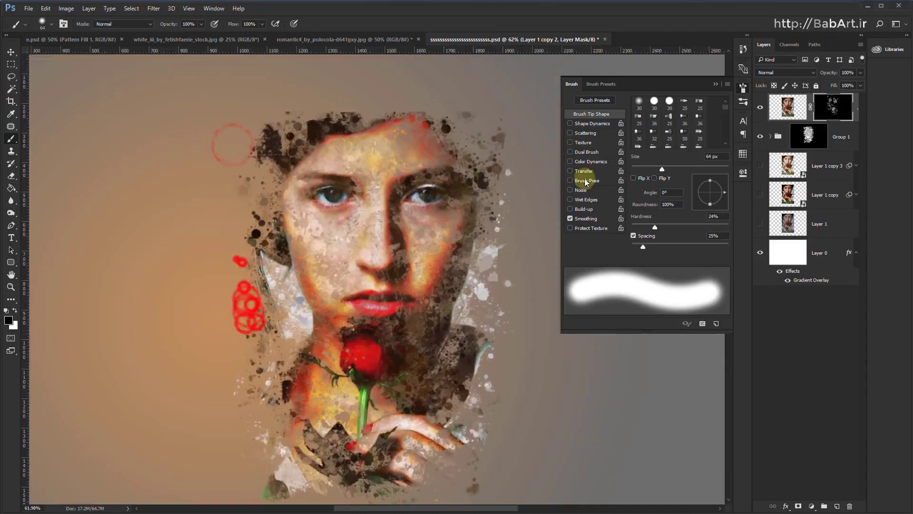
left_click(818, 128)
left_click(296, 109)
left_click_drag(316, 102, 482, 112)
left_click(507, 116)
left_click(507, 166)
scroll(426, 318, "down", 3)
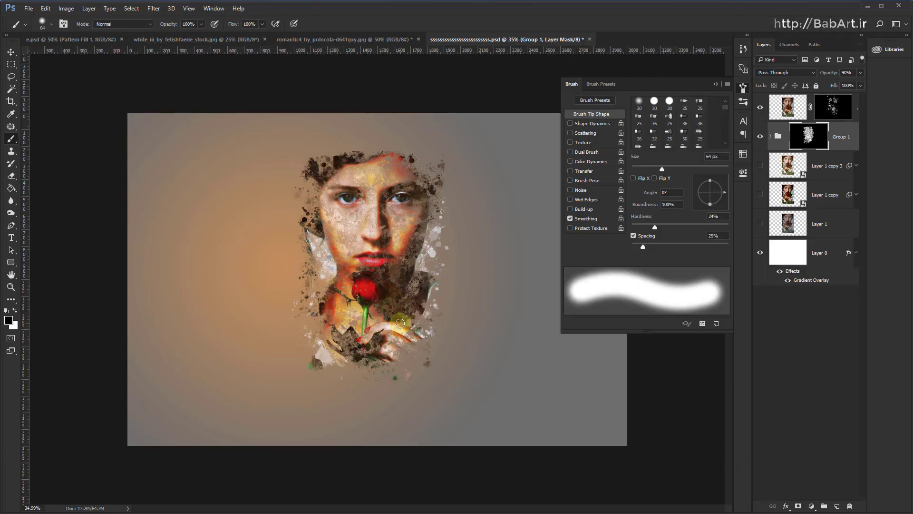
Open Layer 0's layer style and enable Pattern Overlay
left_click(825, 251)
double_click(849, 254)
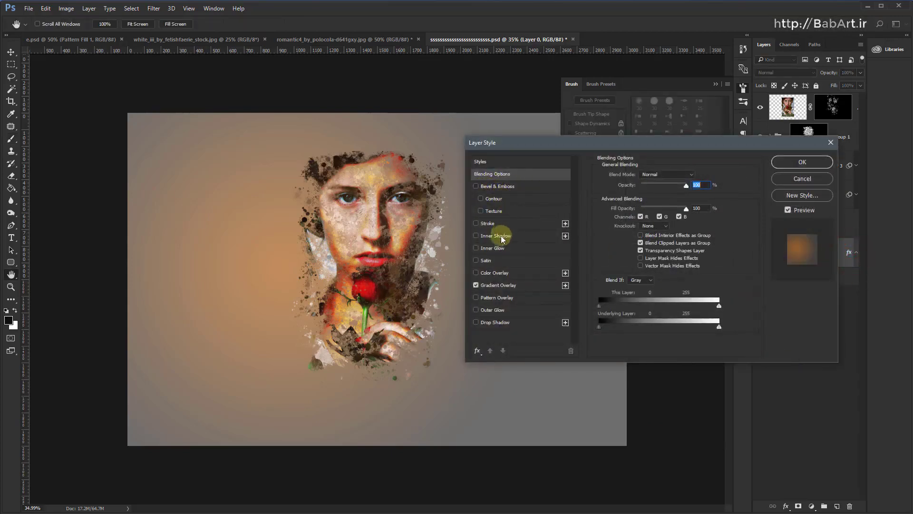
left_click(498, 297)
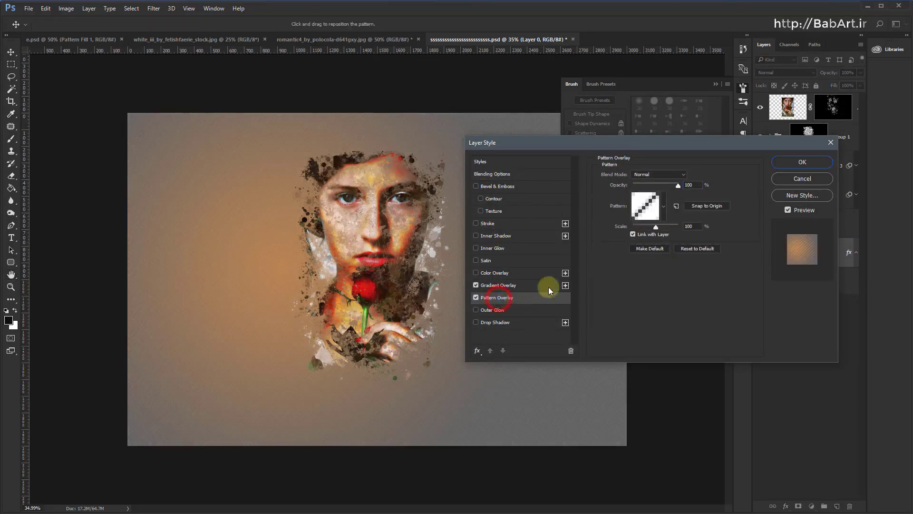
Preview several patterns, settle on the dark dotted one at 100% scale, and apply the style
left_click(665, 200)
left_click(664, 344)
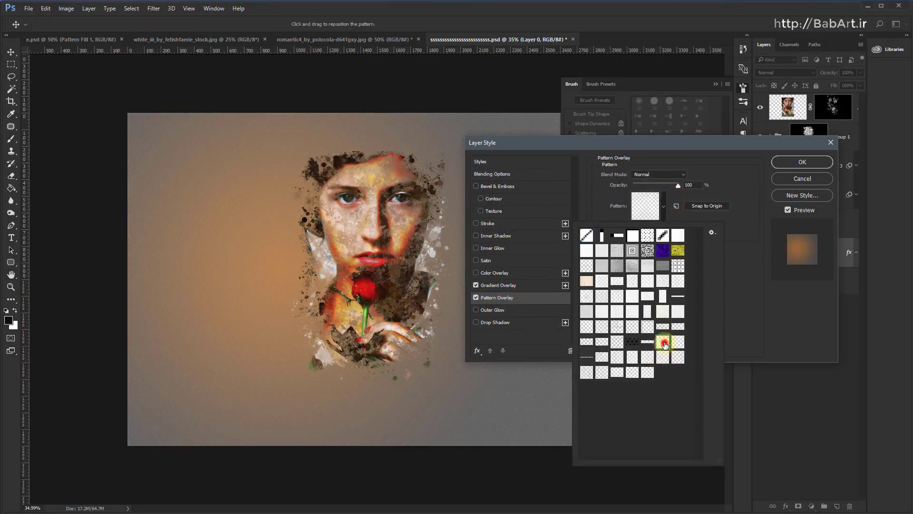
left_click(647, 342)
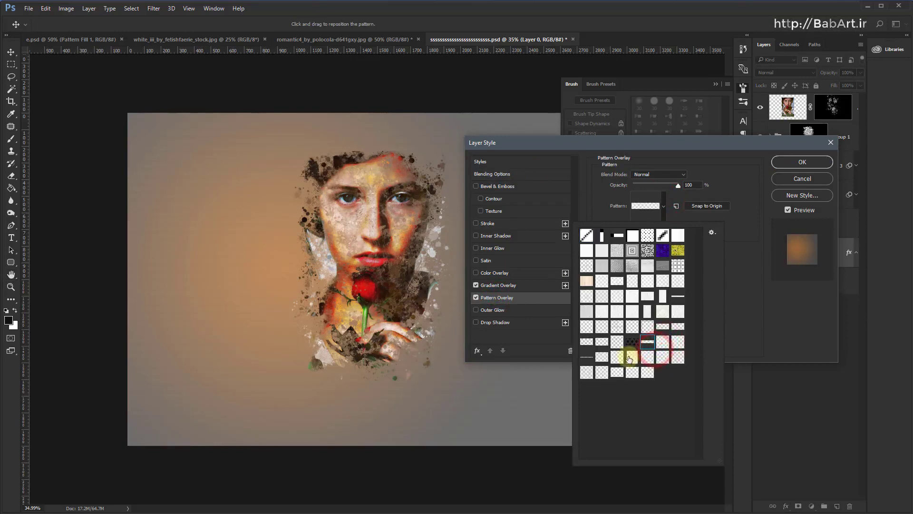
left_click(632, 341)
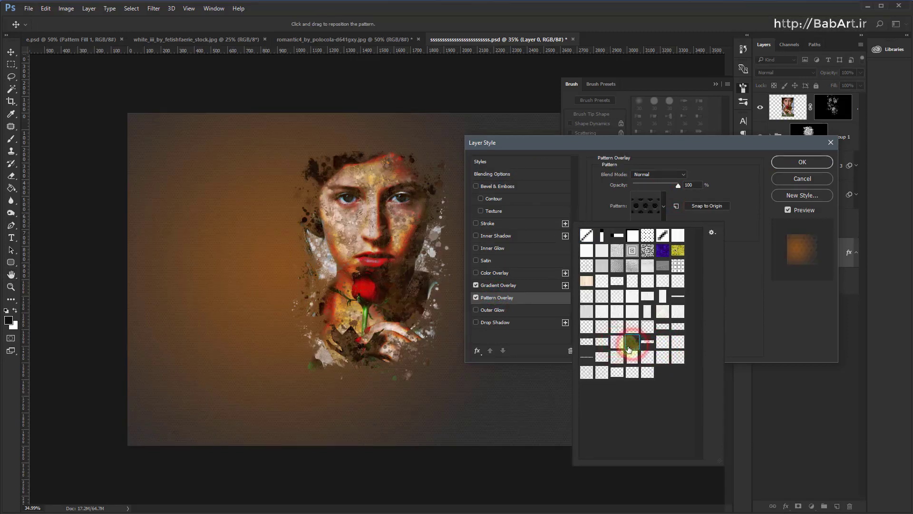
left_click(616, 355)
left_click(630, 345)
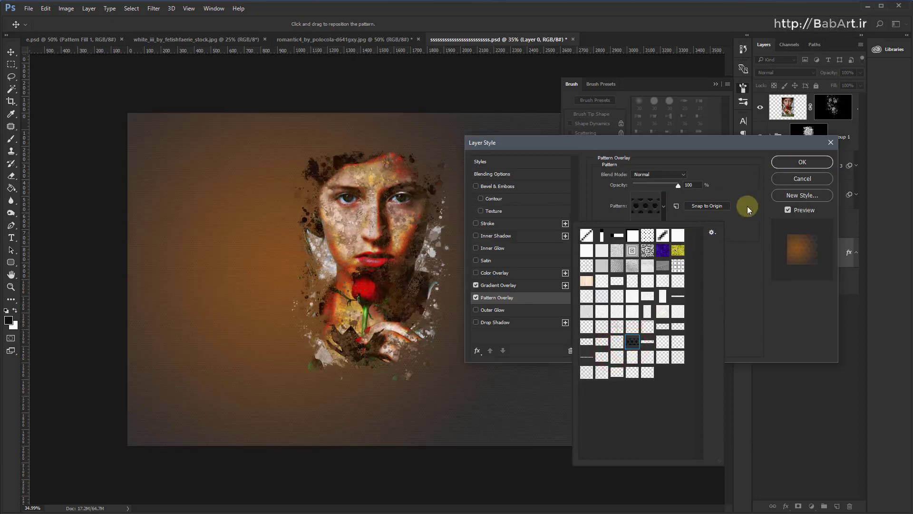
left_click(746, 206)
double_click(691, 226)
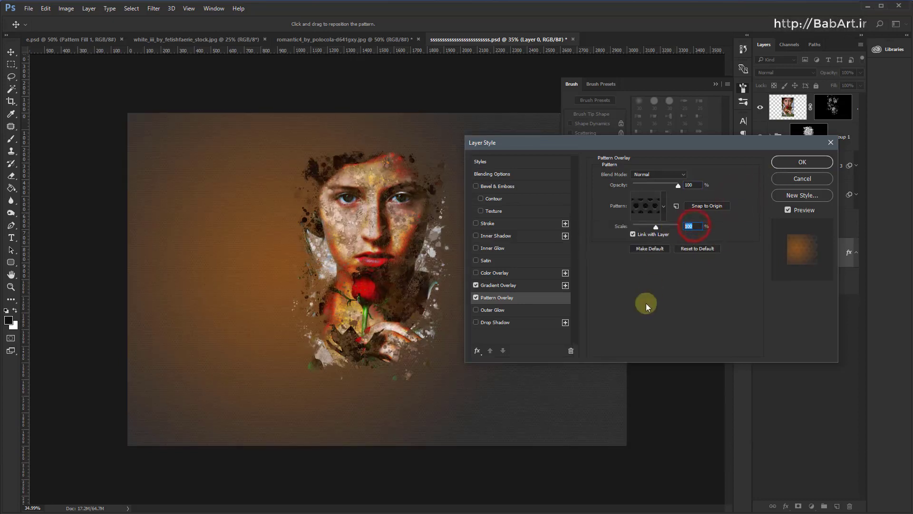
left_click(788, 163)
Scale Group 1 to about 120% with Free Transform and nudge it lower on the canvas
key("b")
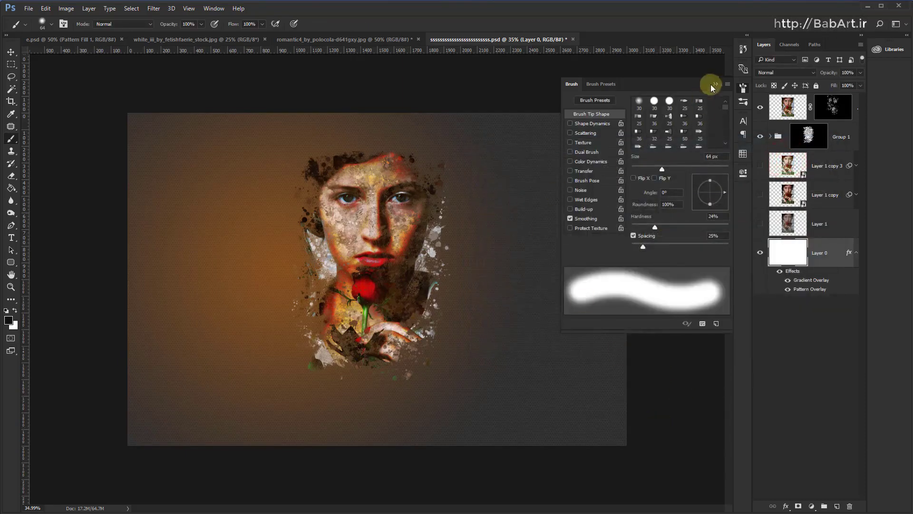
left_click(716, 83)
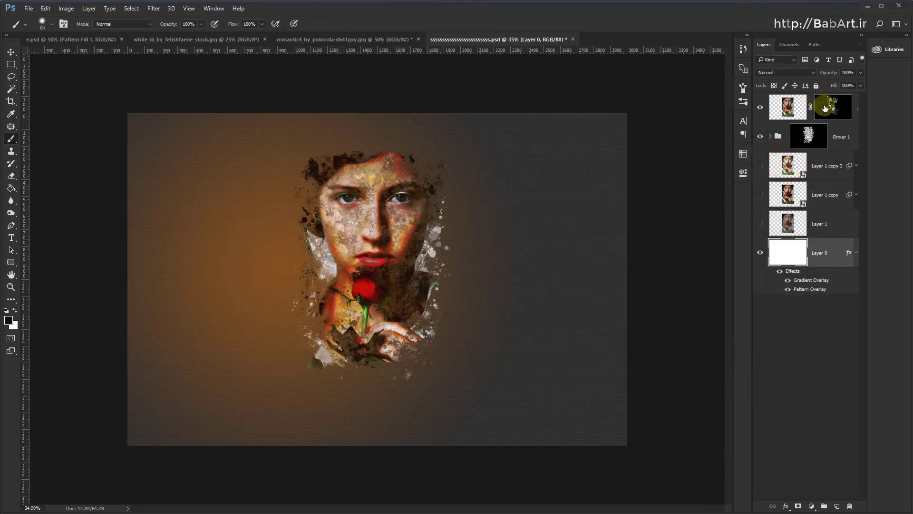
left_click(797, 101)
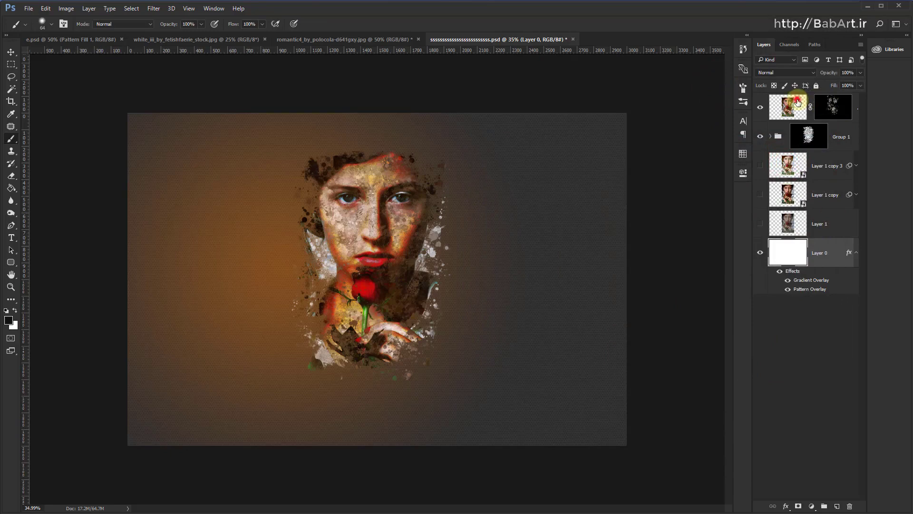
left_click(844, 138)
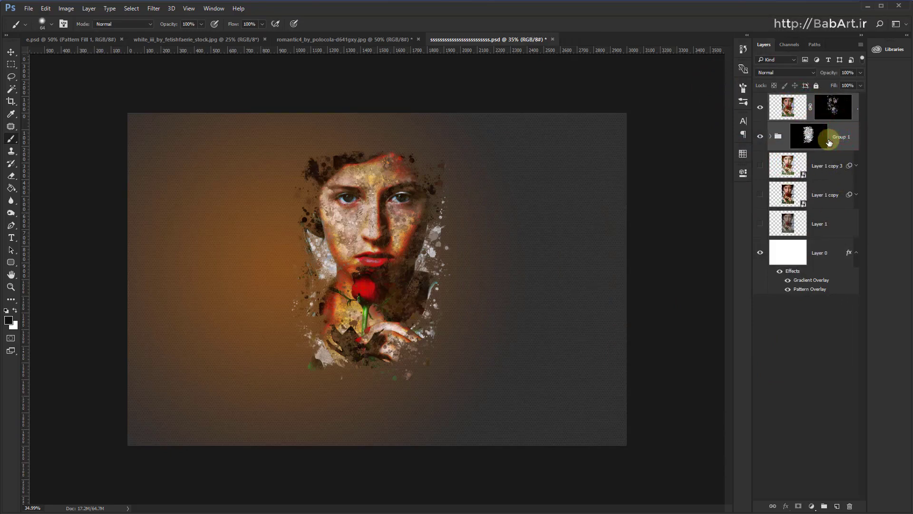
key("ctrl+t")
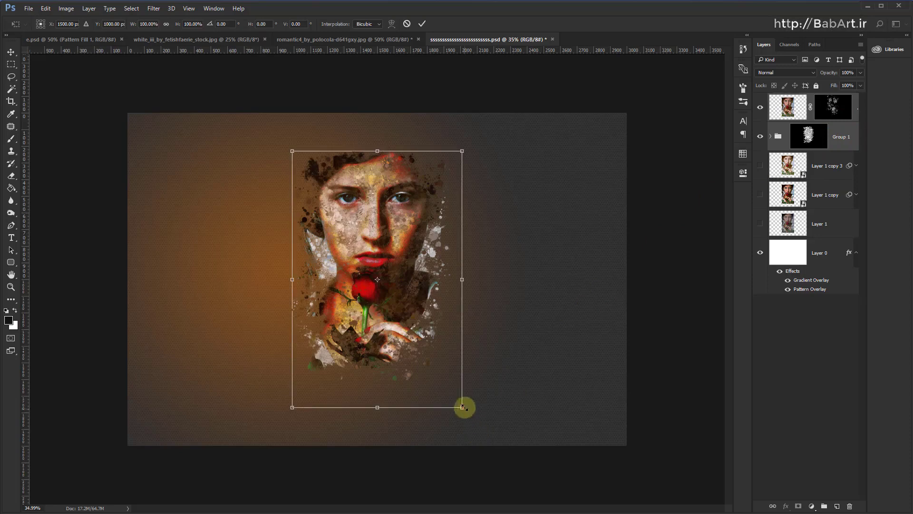
mouse_move(464, 407)
left_mouse_down()
mouse_move(510, 441)
mouse_move(478, 432)
left_mouse_up()
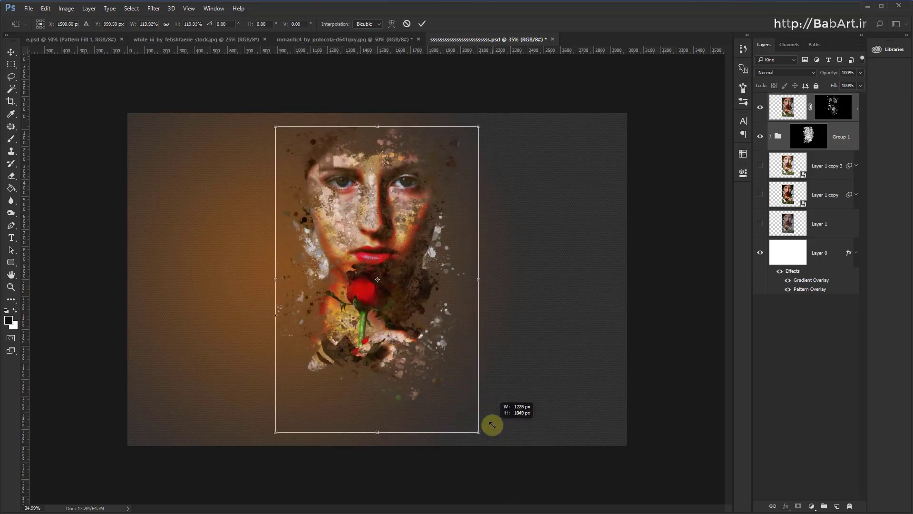
left_click_drag(377, 203, 378, 213)
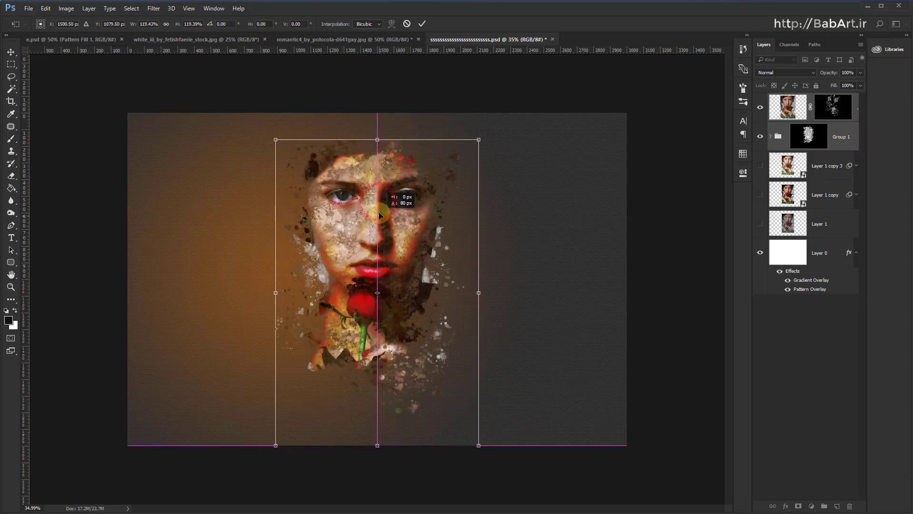
key("Return")
key("b")
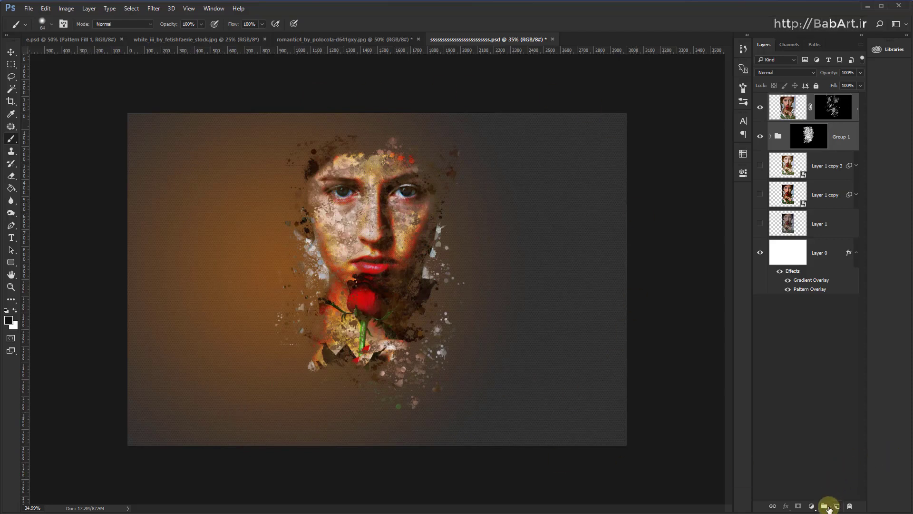
Add a Pattern Fill layer on top using the speckle pattern at 155% scale
left_click(798, 107)
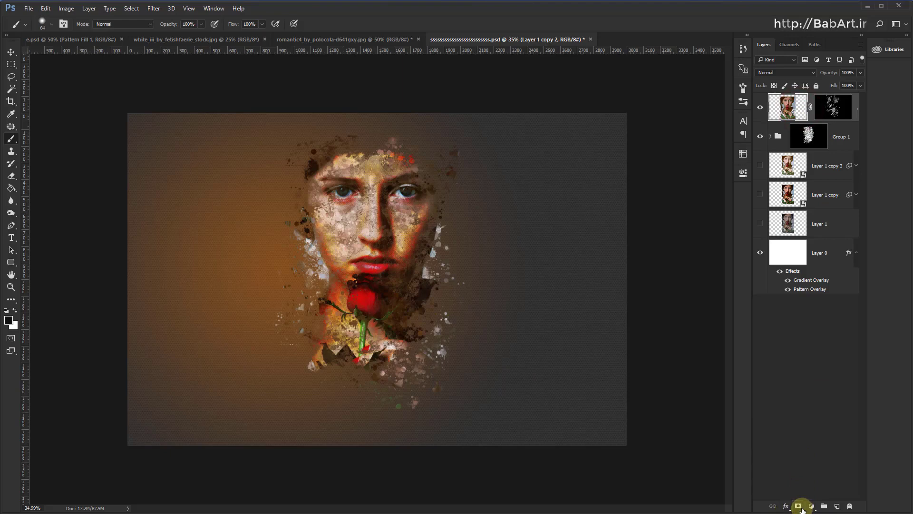
left_click(811, 507)
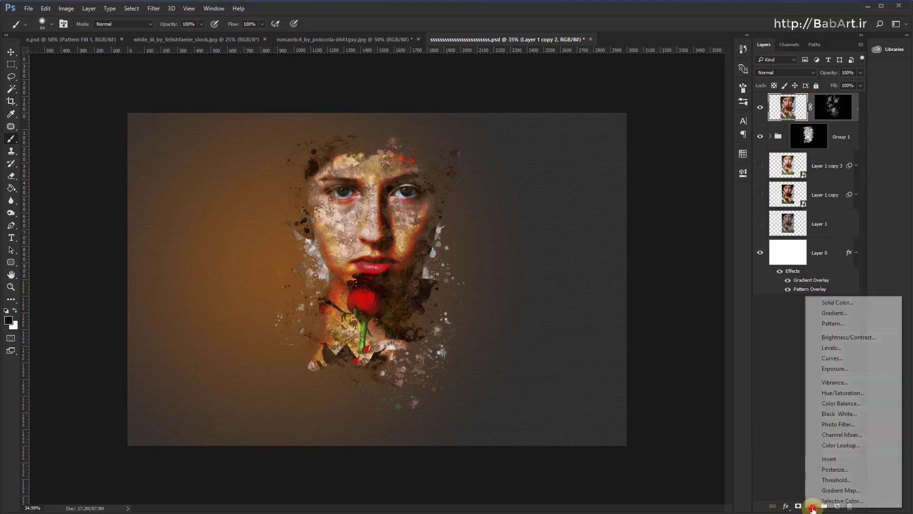
left_click(833, 323)
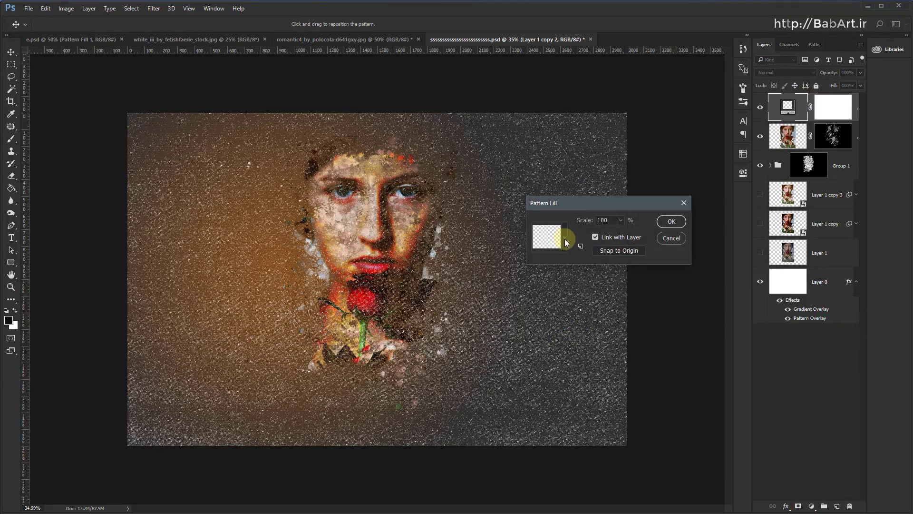
left_click_drag(624, 231, 623, 232)
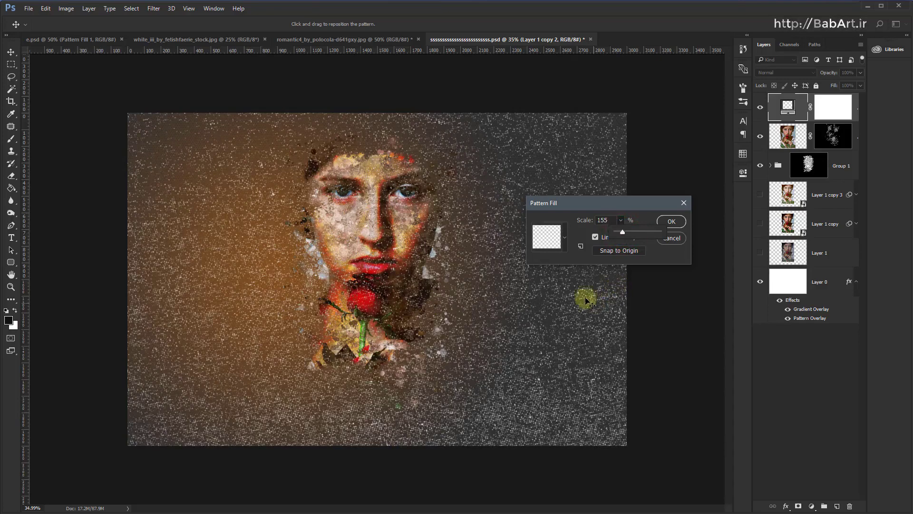
left_click(639, 214)
left_click(565, 236)
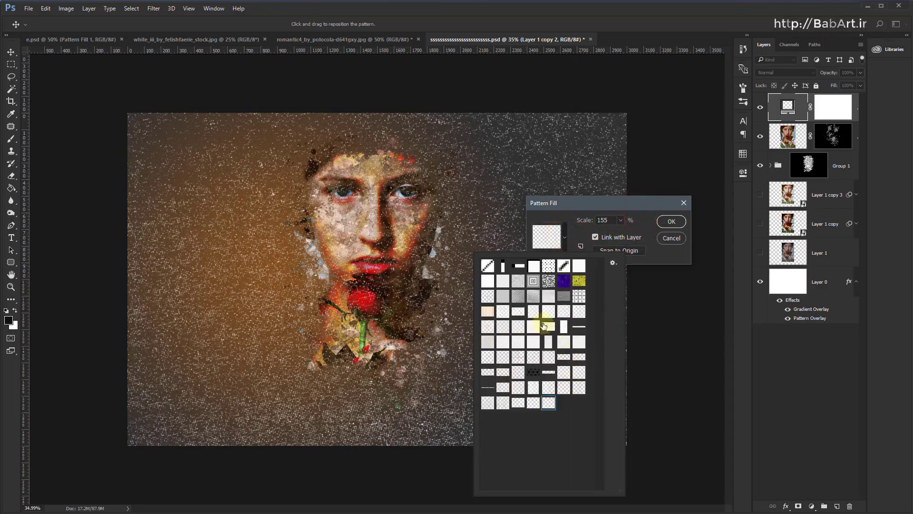
left_click(672, 222)
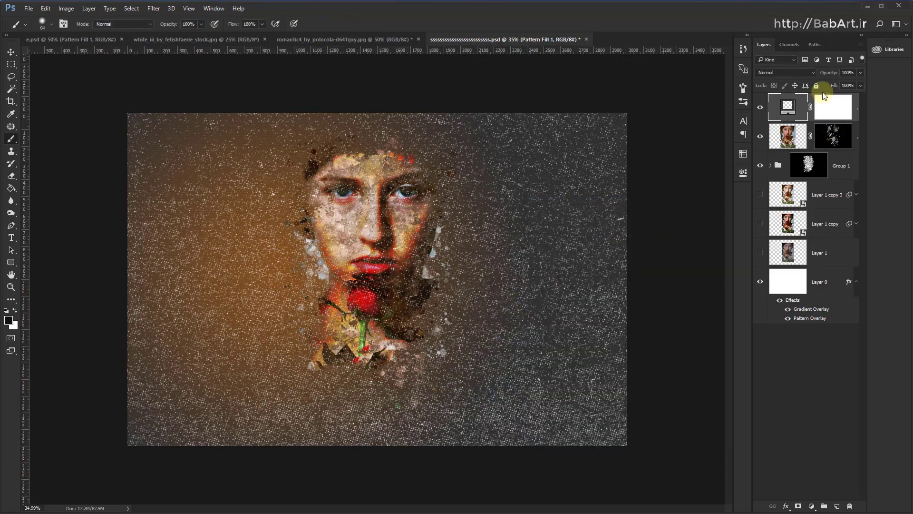
Fill the Pattern Fill 1 layer mask with black to hide the speckles
left_click(833, 108)
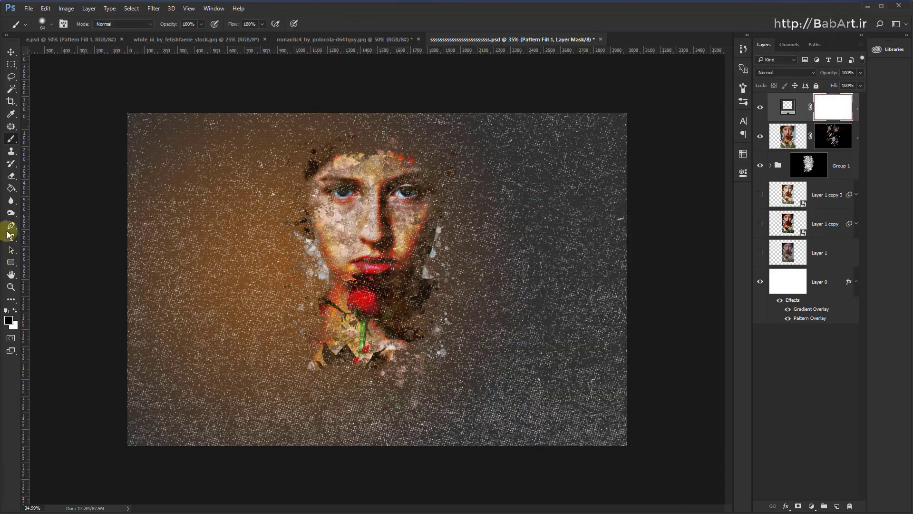
left_click(11, 188)
left_click(361, 222)
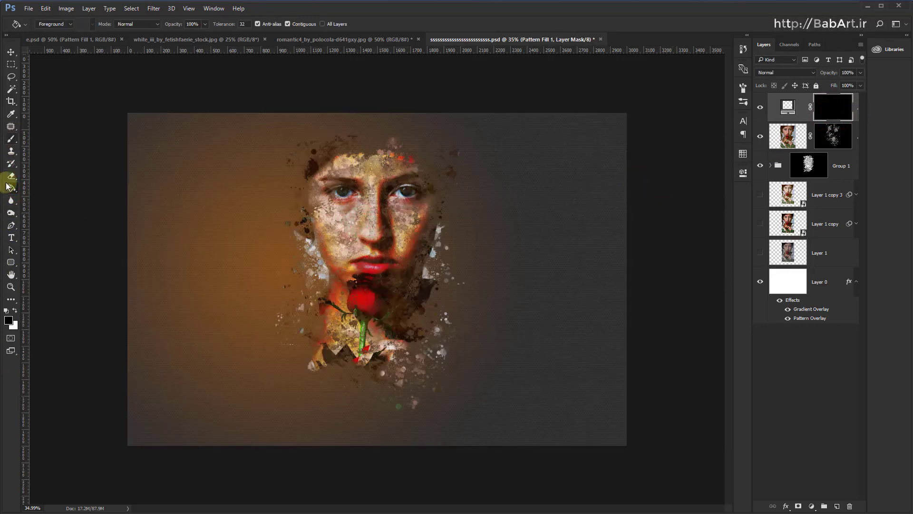
Prepare a white 1000 px brush at 0% hardness for painting on the mask
left_click(11, 138)
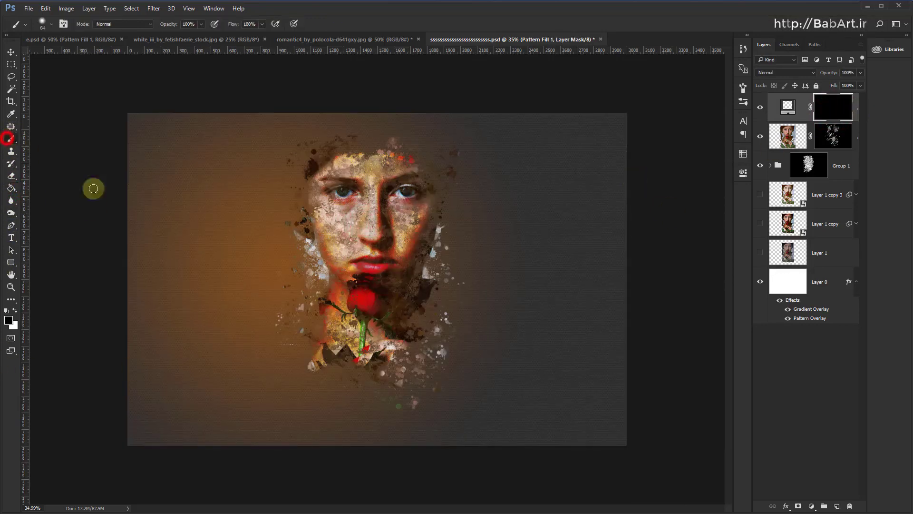
right_click(365, 243)
left_click_drag(428, 287, 381, 287)
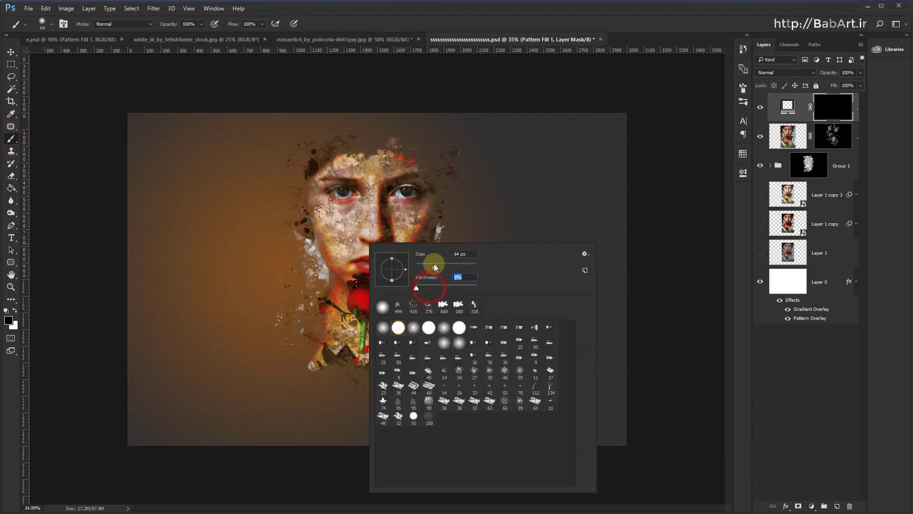
left_click(14, 310)
left_click(831, 108)
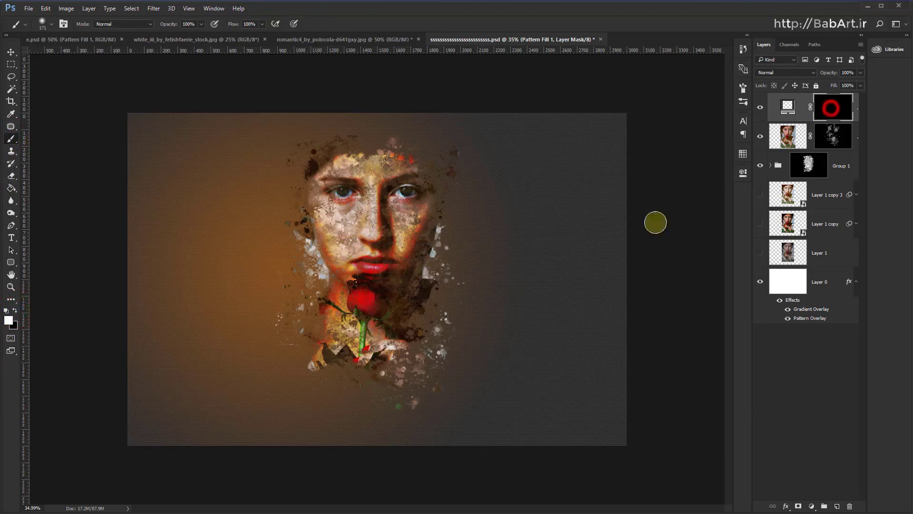
scroll(360, 196, "up", 2)
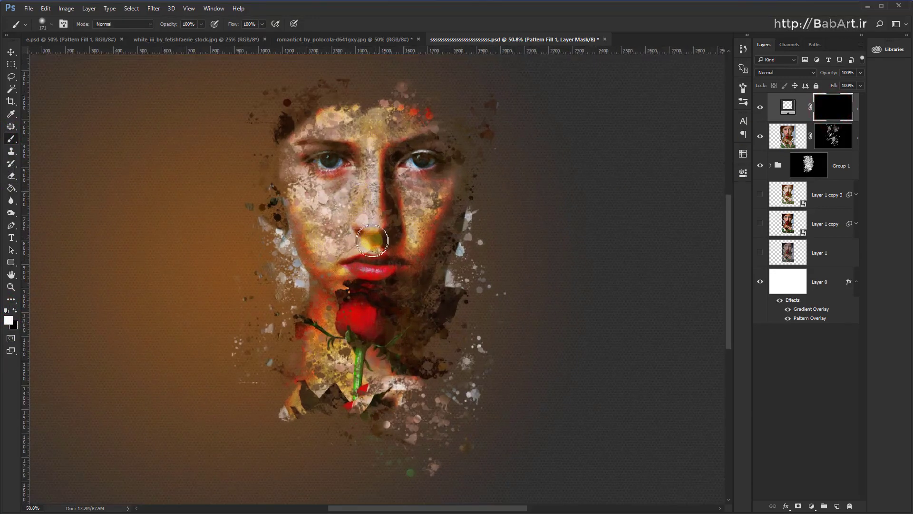
key("bracketright")
key("bracketright")
key("bracketright")
Paint test strokes over the face and lower right, then undo them
left_click(373, 257)
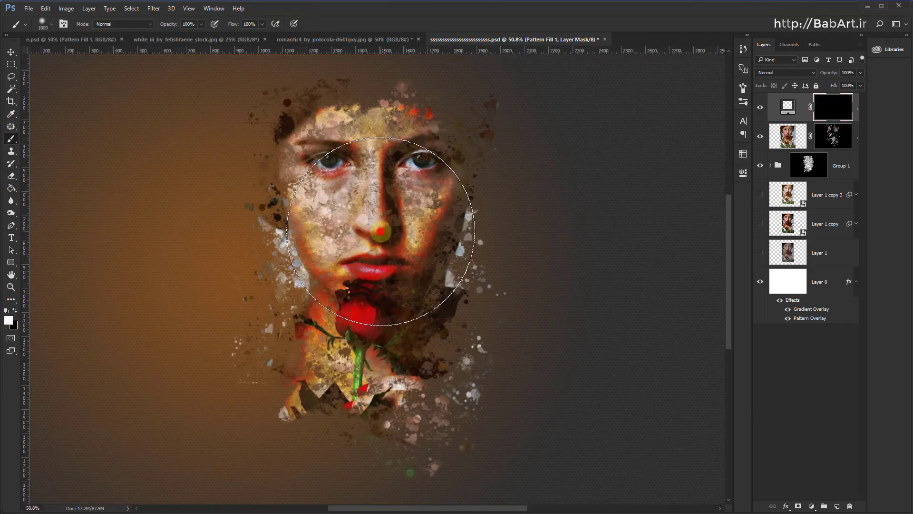
left_click(239, 307)
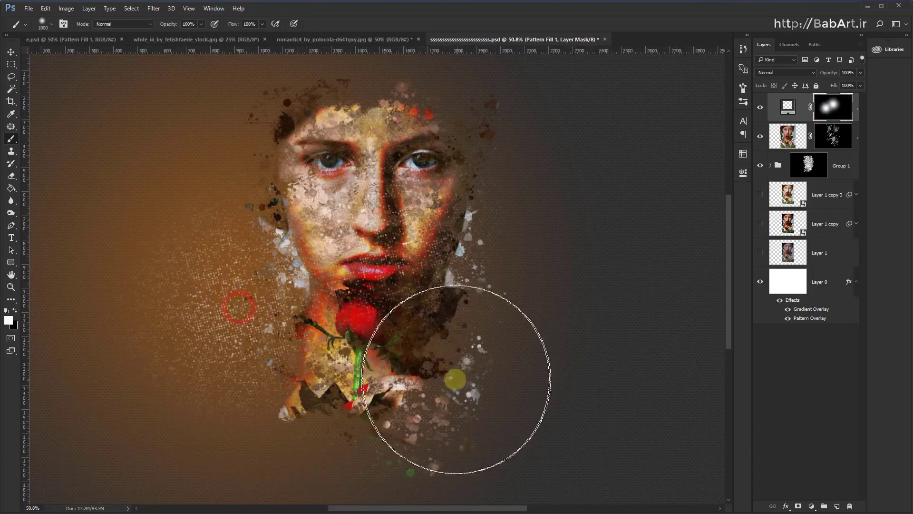
scroll(447, 380, "down", 2)
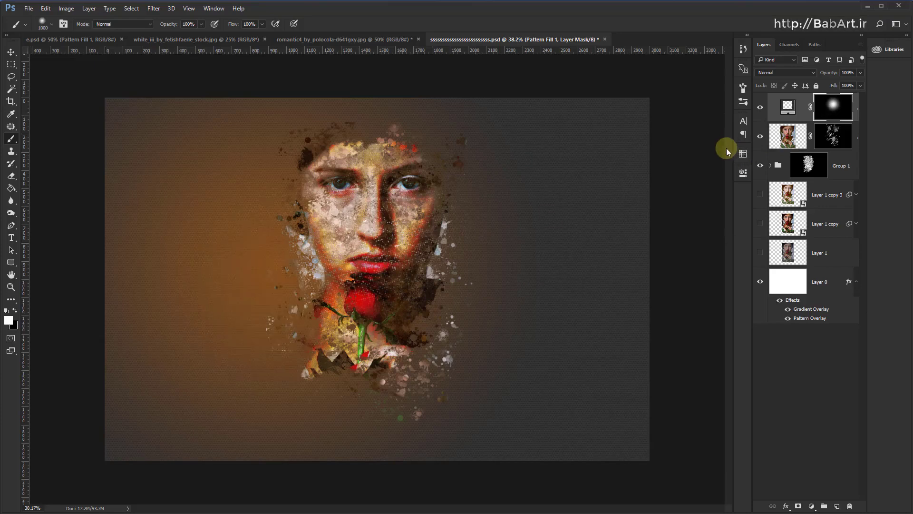
key("ctrl+BackSpace")
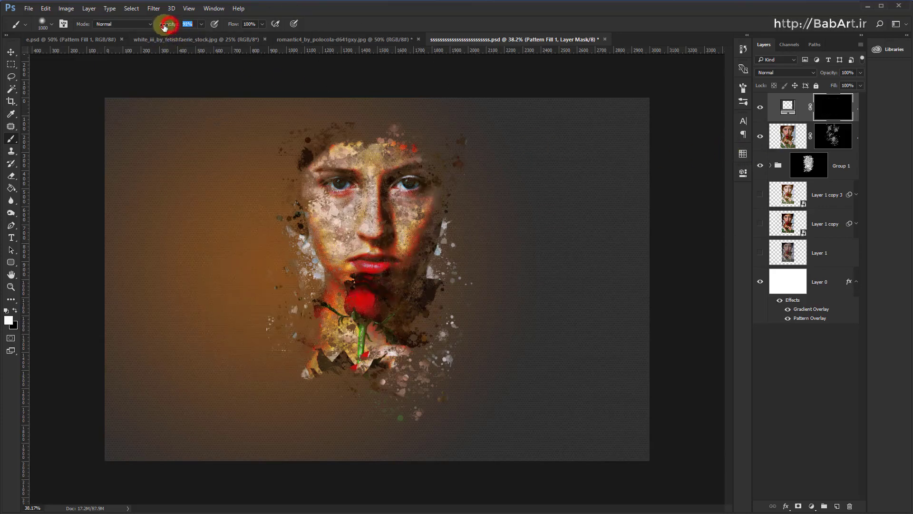
At 50% brush opacity, reveal speckles over the face, toward the rose, and left edge
left_click_drag(164, 27, 170, 26)
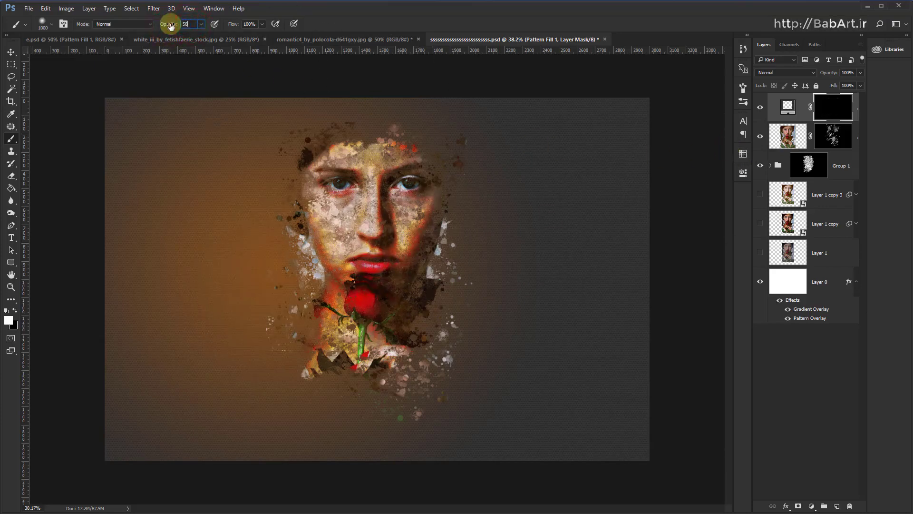
left_click(373, 192)
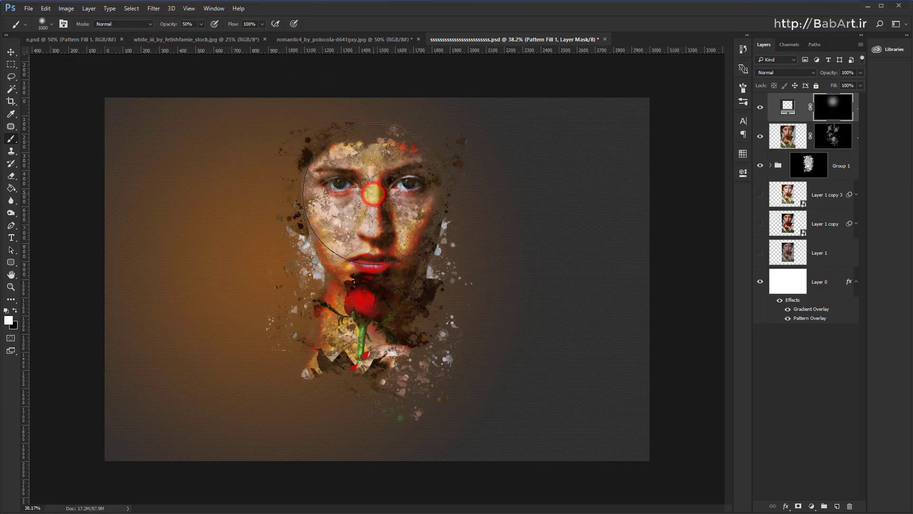
left_click_drag(373, 193, 413, 346)
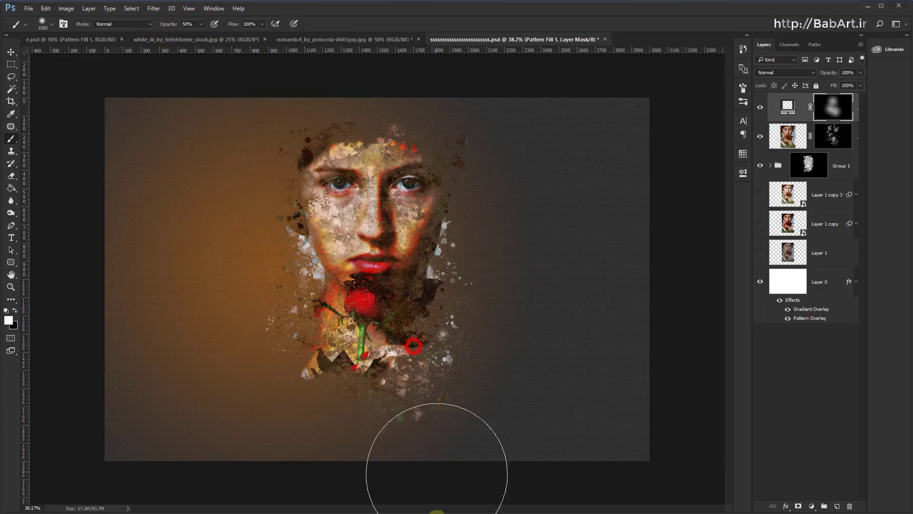
left_click_drag(246, 229, 248, 200)
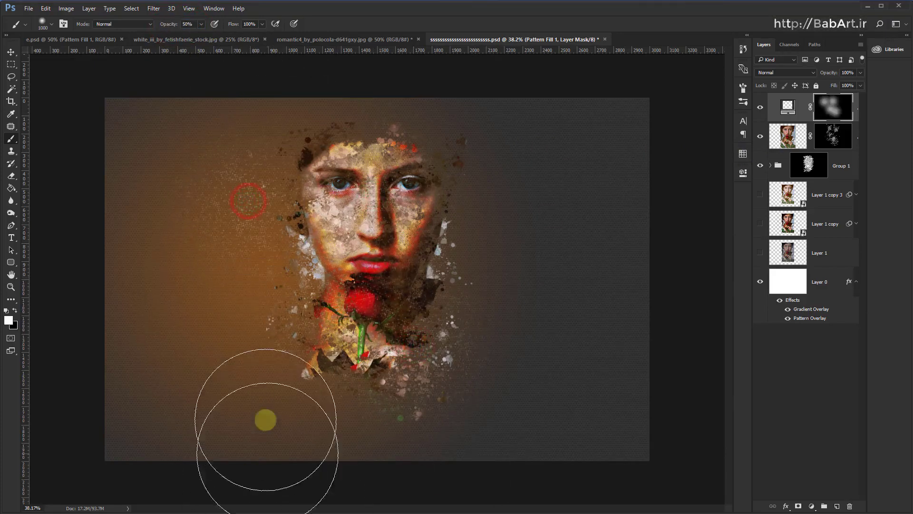
left_click(115, 317)
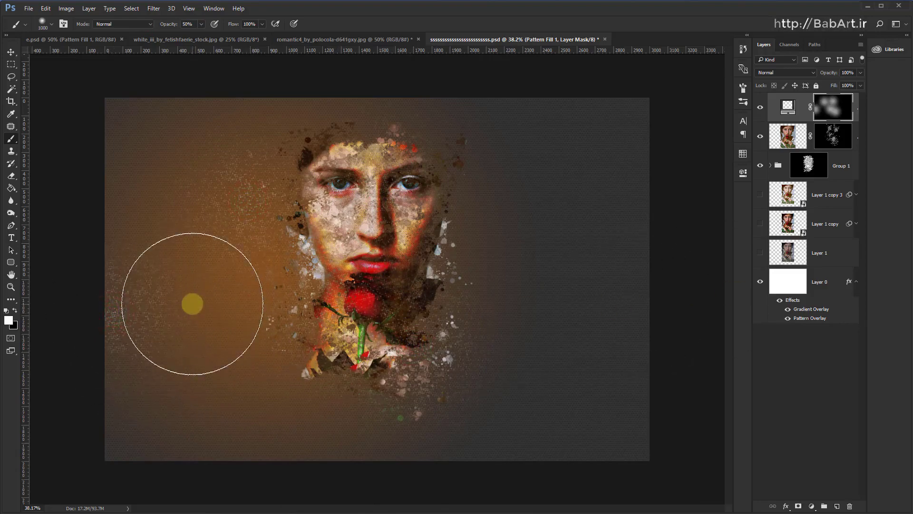
With a 1700 px brush, reveal speckles on both sides and lightly around the face
key("bracketright")
key("bracketright")
key("bracketright")
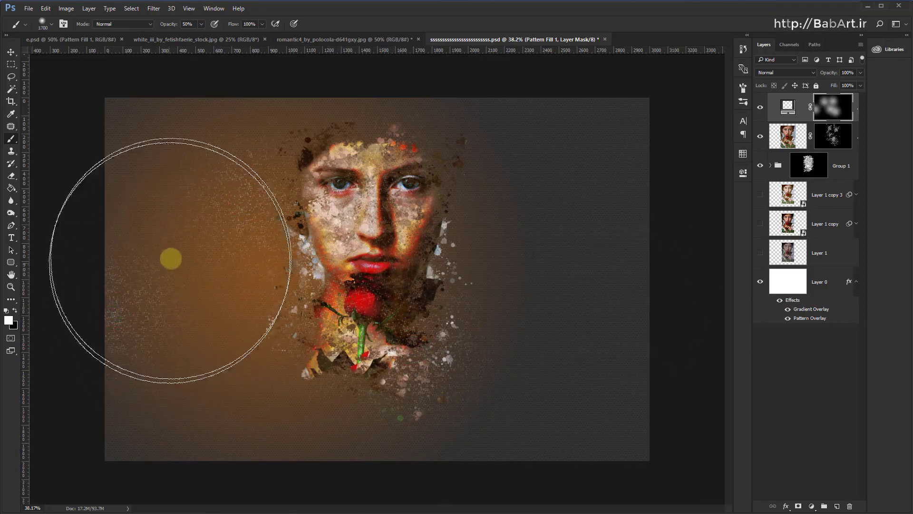
left_click(173, 255)
left_click_drag(602, 261, 569, 273)
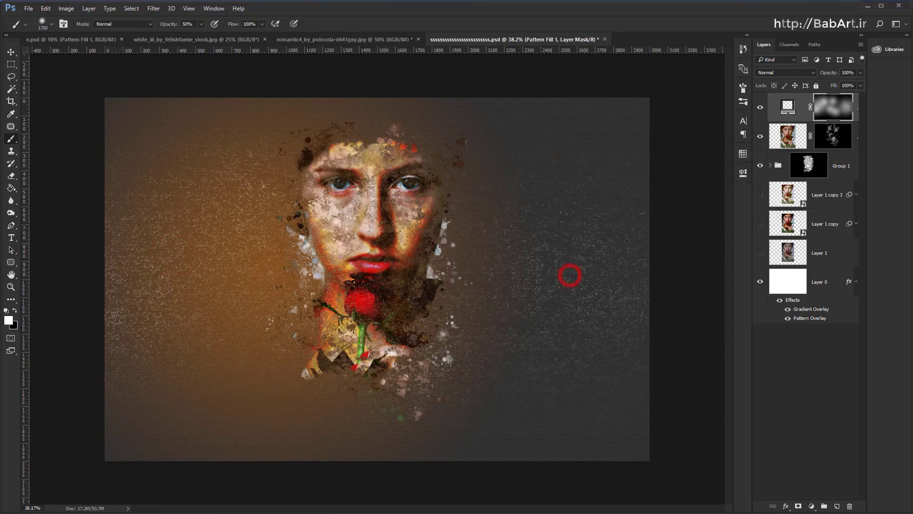
left_click(299, 463)
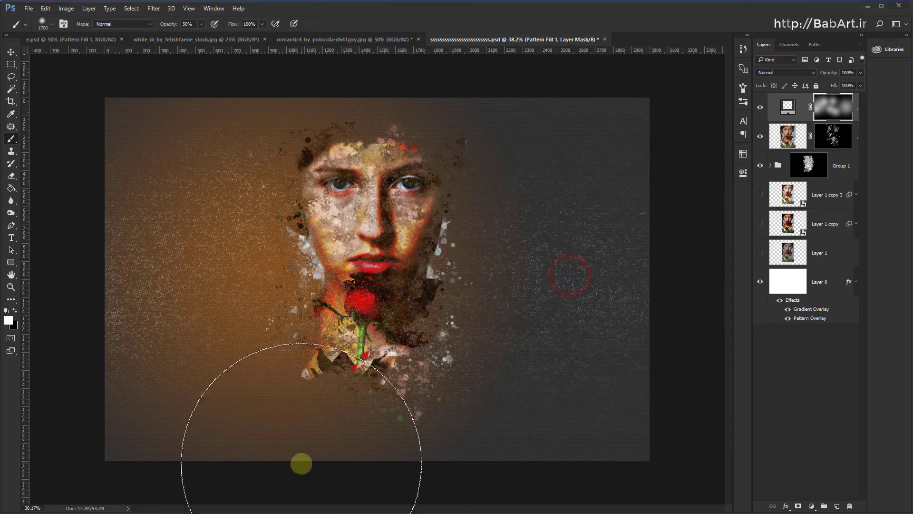
left_click(396, 214)
left_click_drag(366, 215, 466, 418)
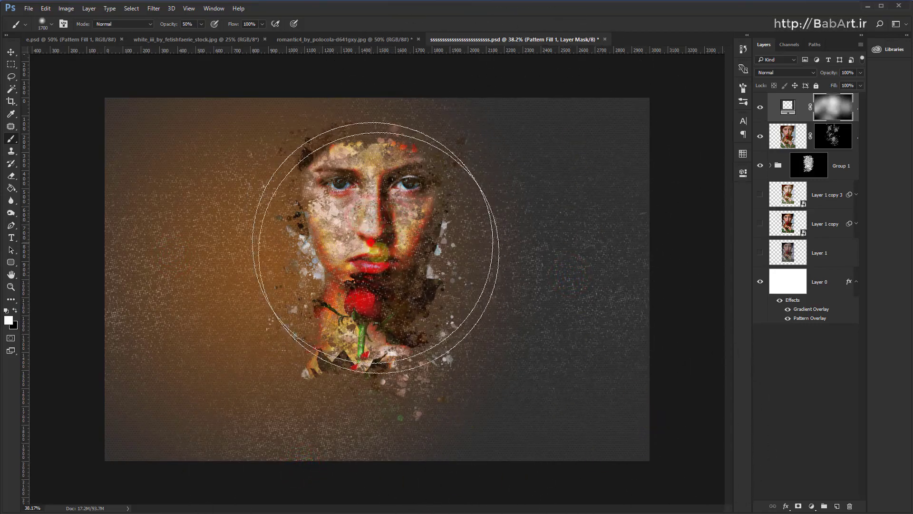
left_click(422, 164)
Lower the Pattern Fill 1 layer opacity to 38%
left_click(836, 82)
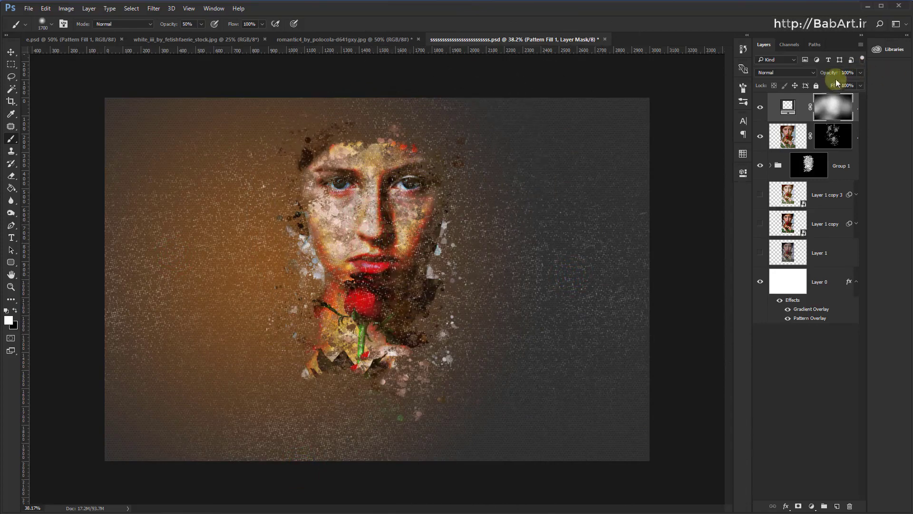
left_click_drag(831, 75, 795, 84)
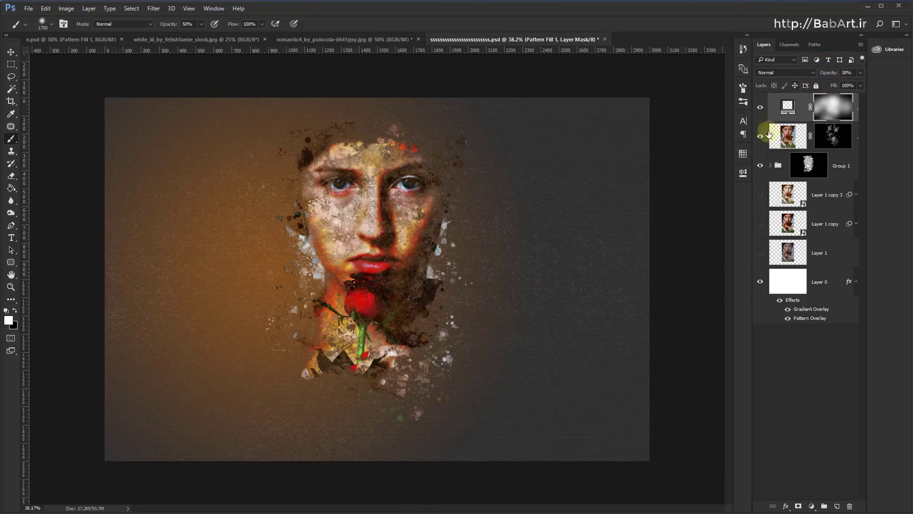
left_click(11, 51)
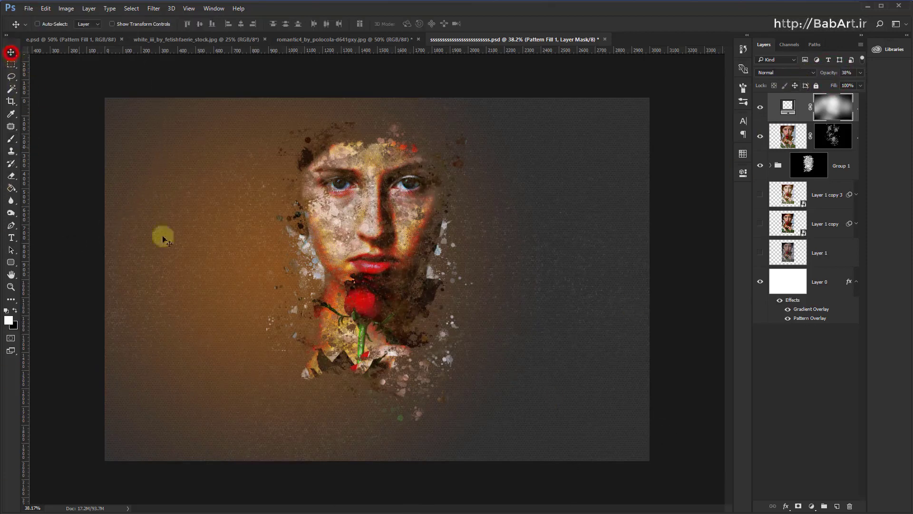
Save the document with Ctrl+S and zoom in to inspect the texture
key("ctrl+s")
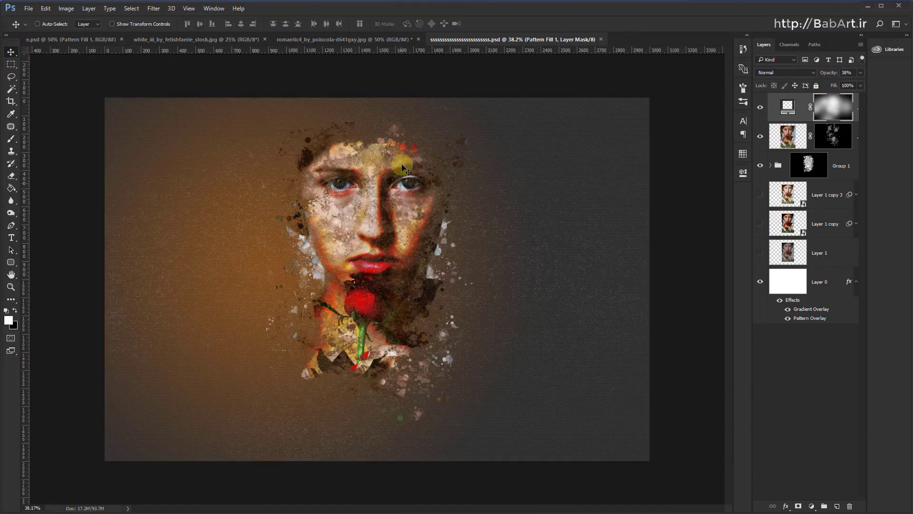
scroll(402, 167, "up", 2)
scroll(402, 166, "up", 1)
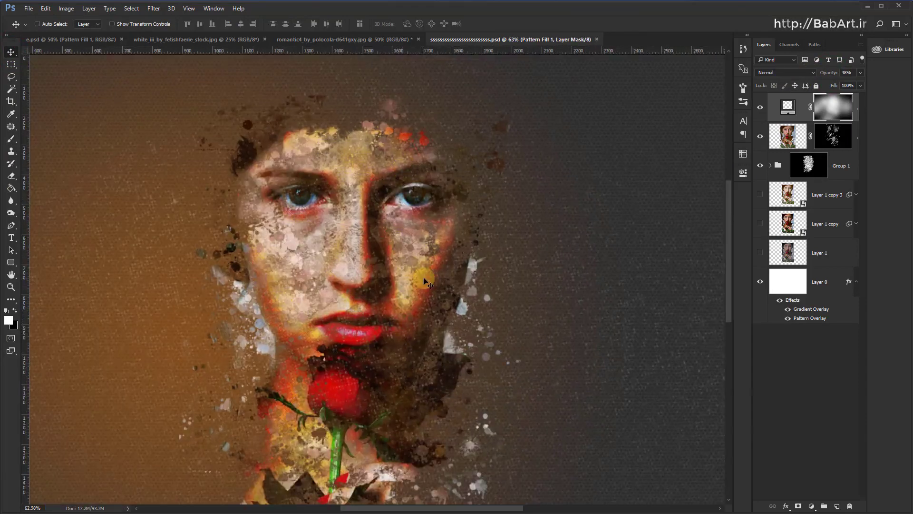
scroll(426, 281, "down", 1)
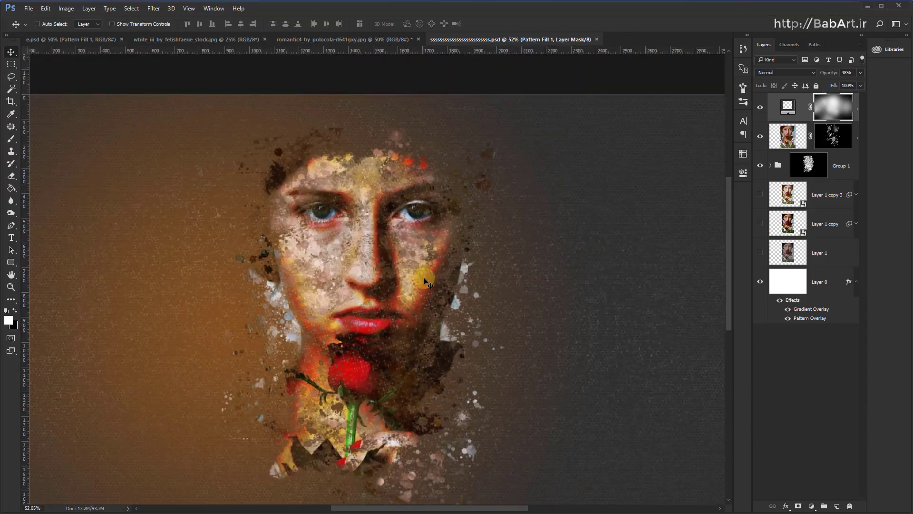